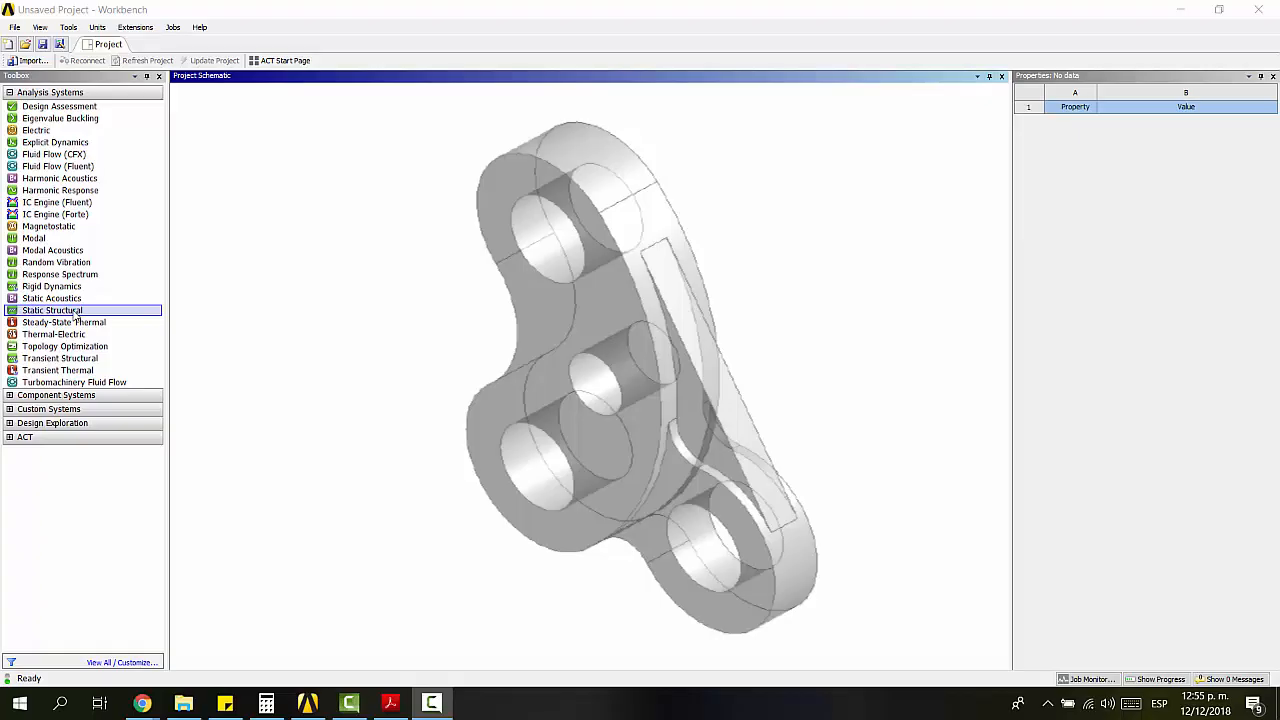
Step: Add a Static Structural analysis to the project and open its geometry as a new DesignModeler geometry
drag(76, 316, 258, 139)
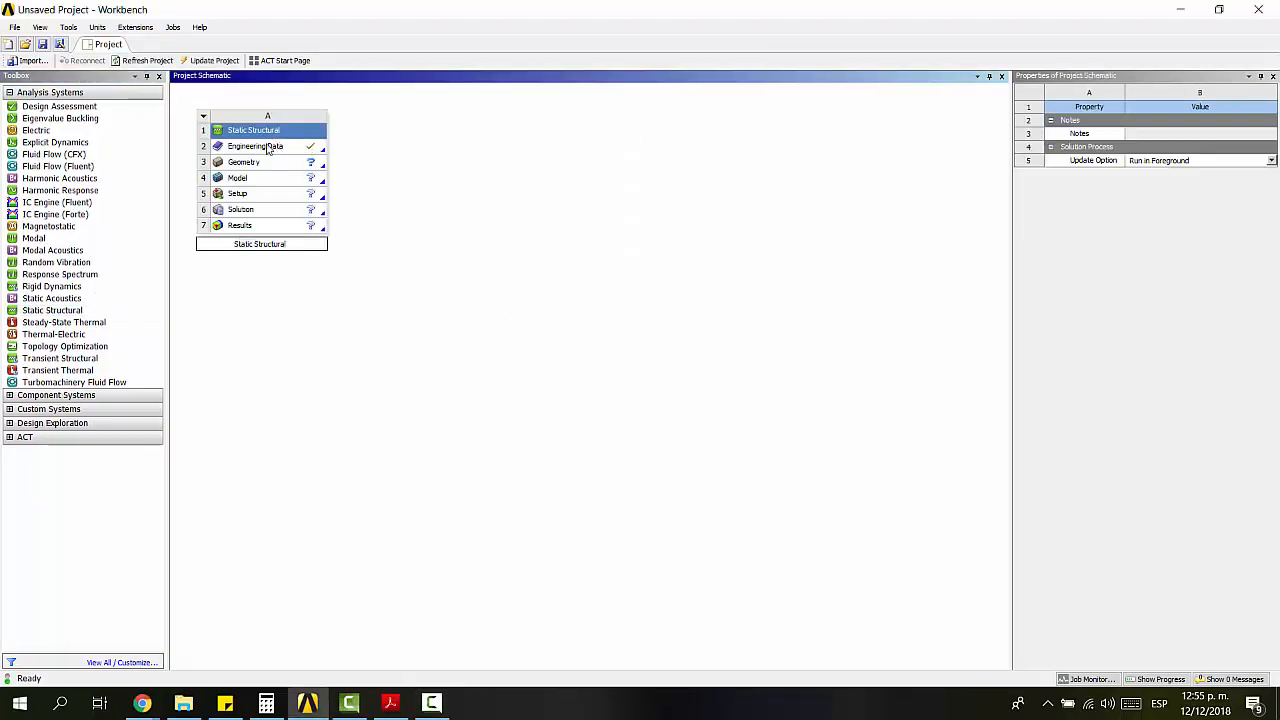
click(268, 146)
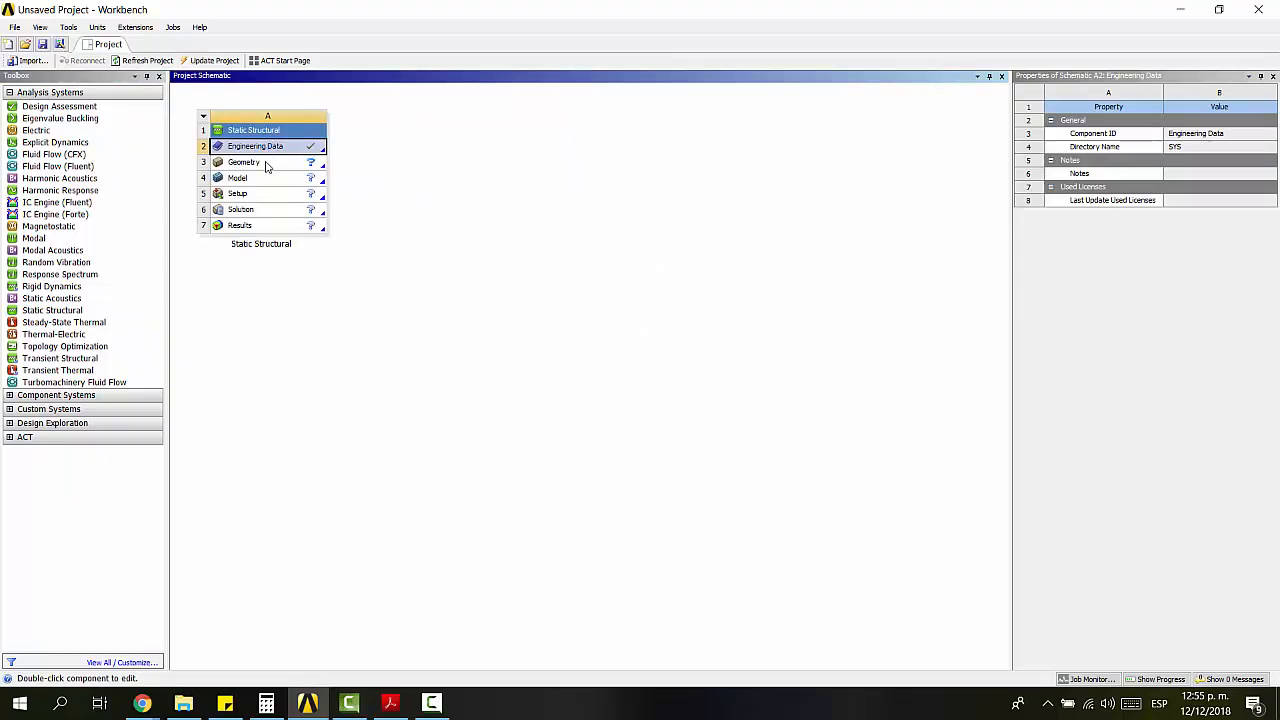
click(267, 166)
right_click(267, 166)
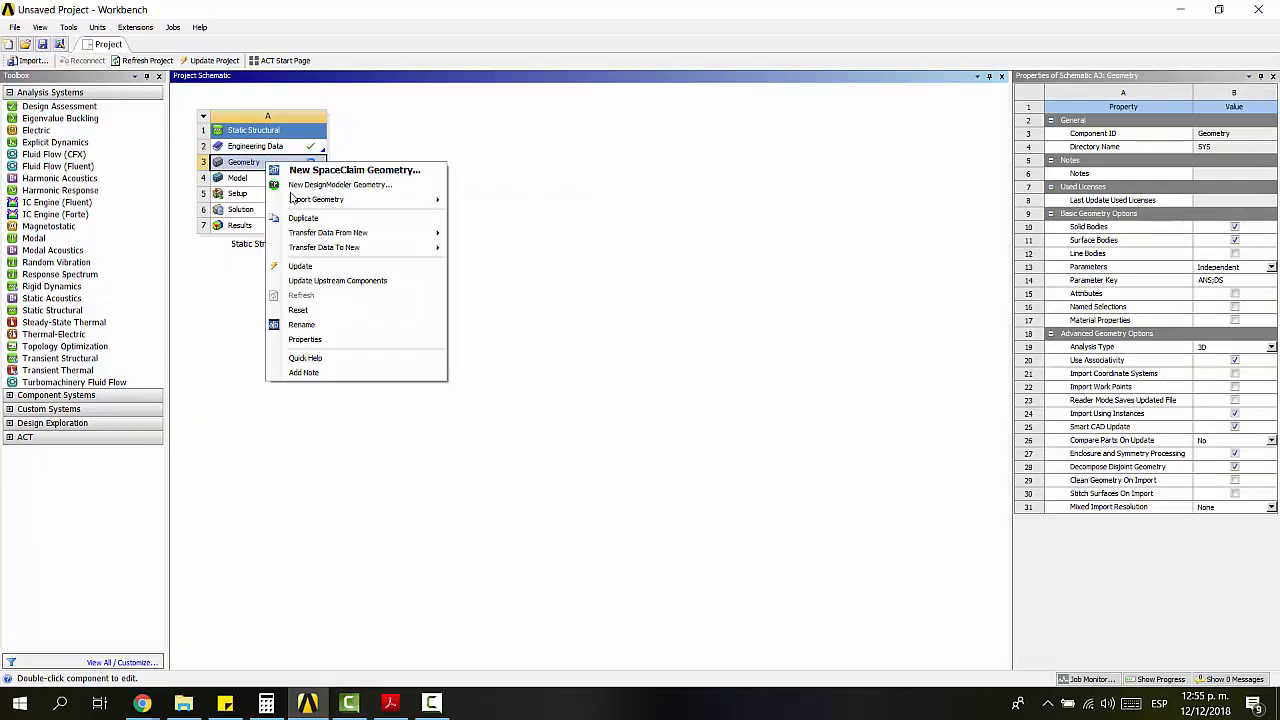
click(328, 185)
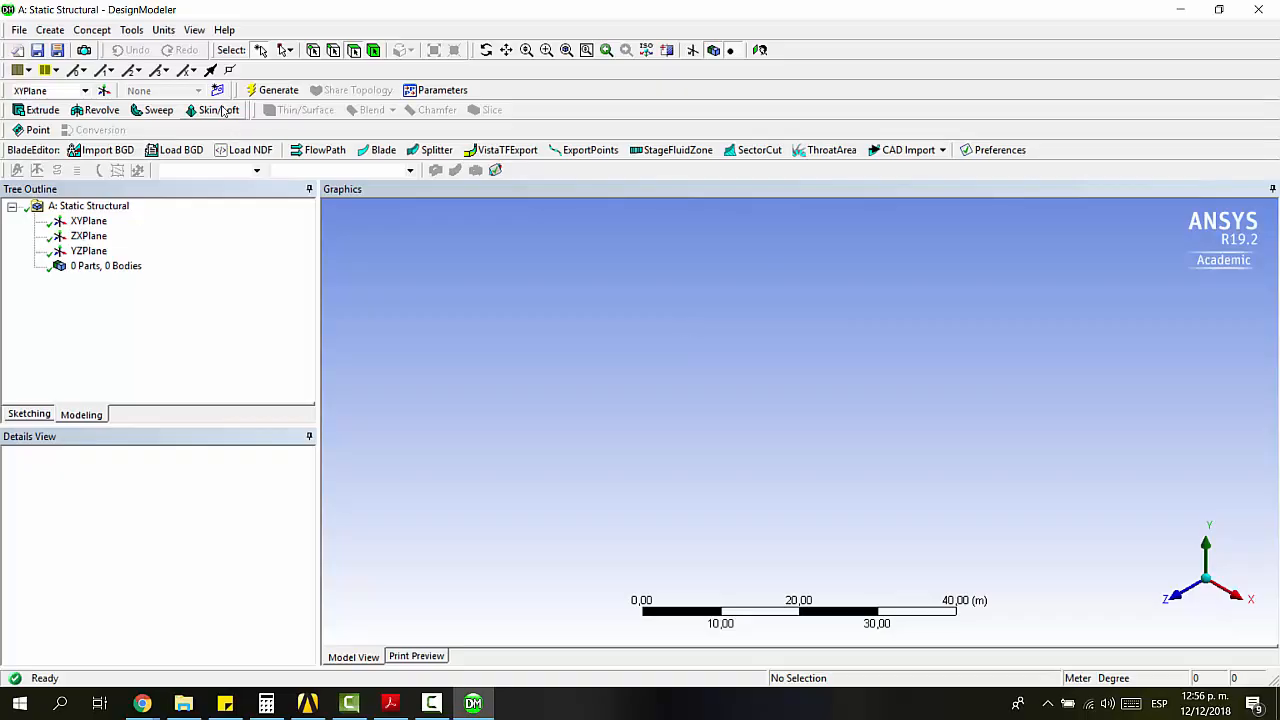
Step: Import the external geometry file soporte.x_t from the desktop and generate it
click(13, 33)
click(9, 32)
click(12, 29)
click(68, 155)
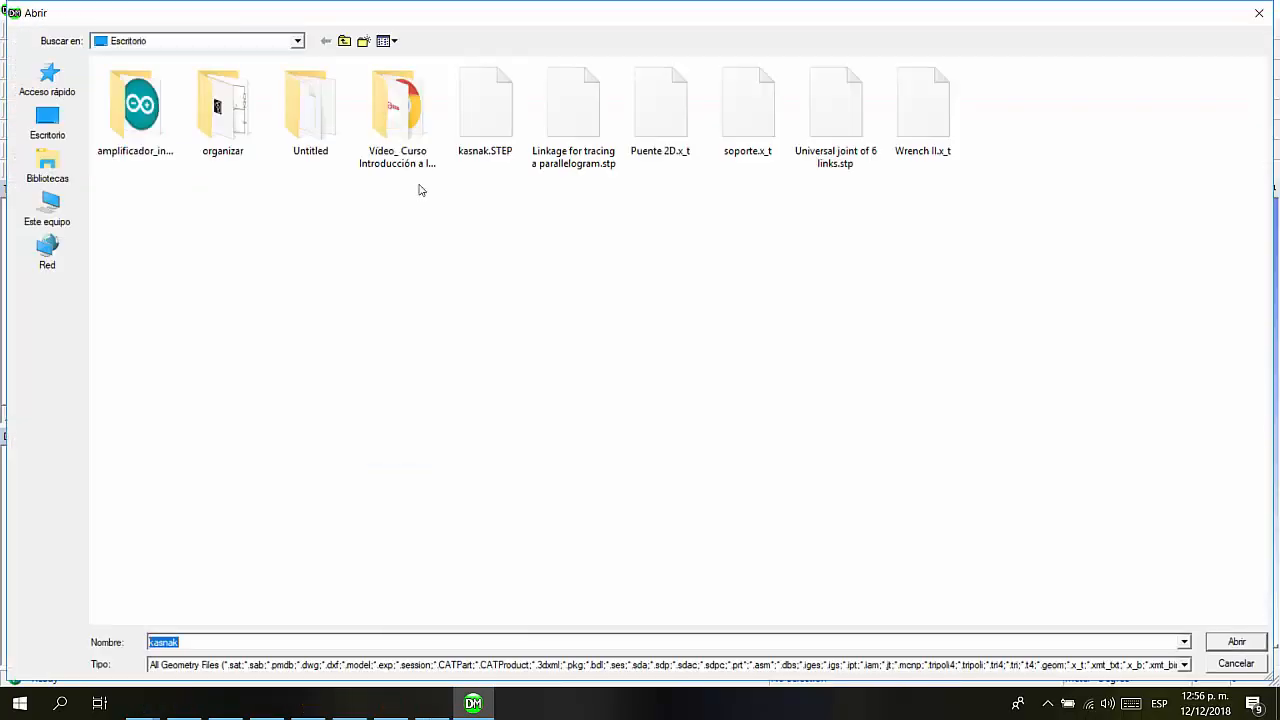
click(478, 140)
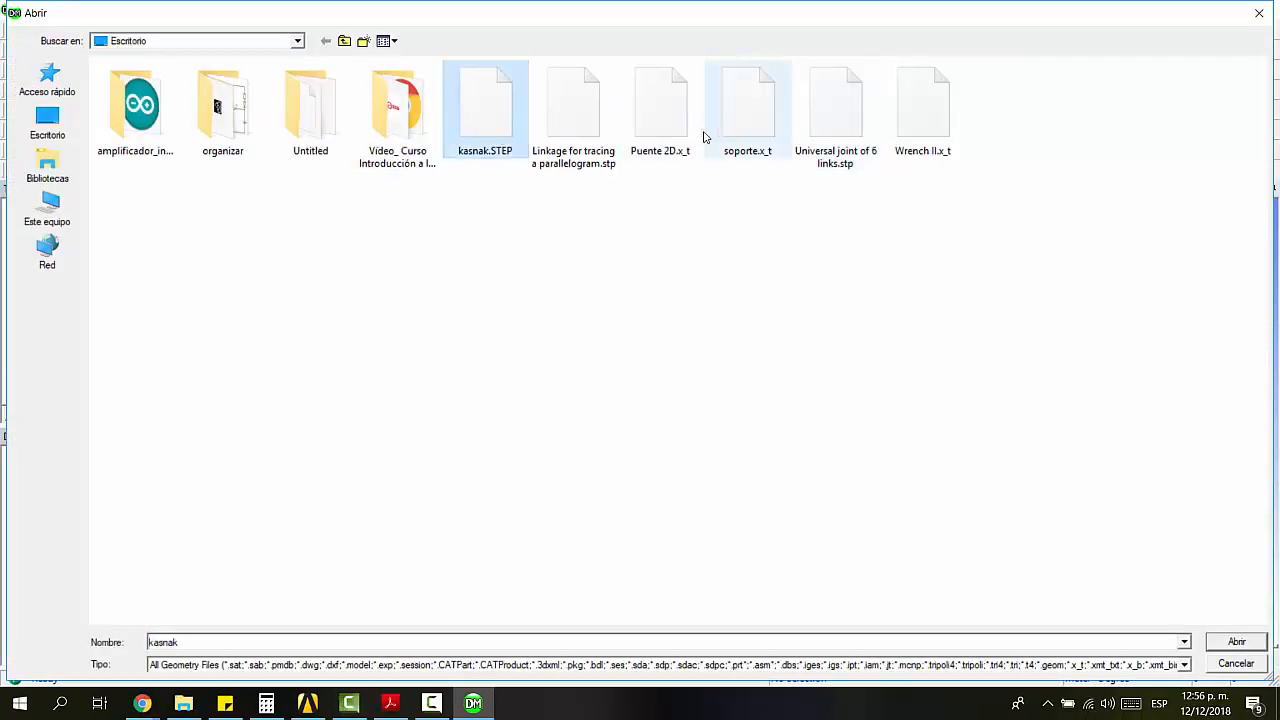
click(712, 135)
click(1237, 643)
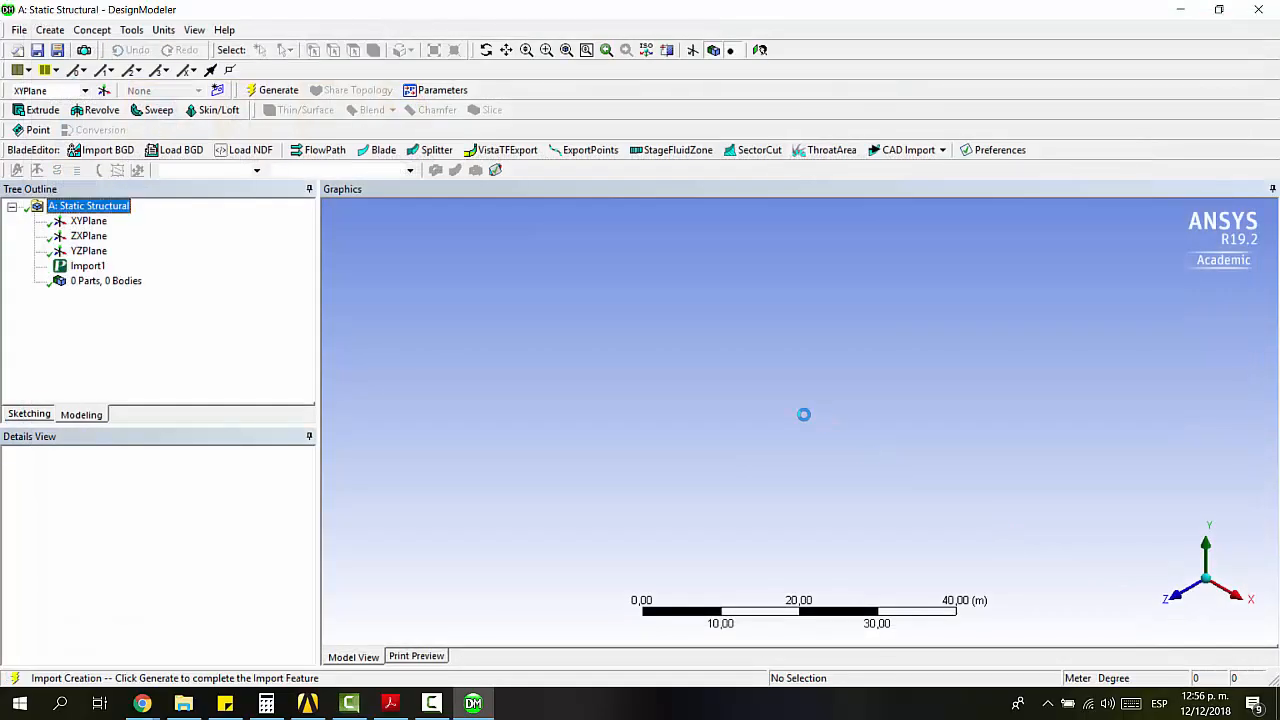
click(282, 93)
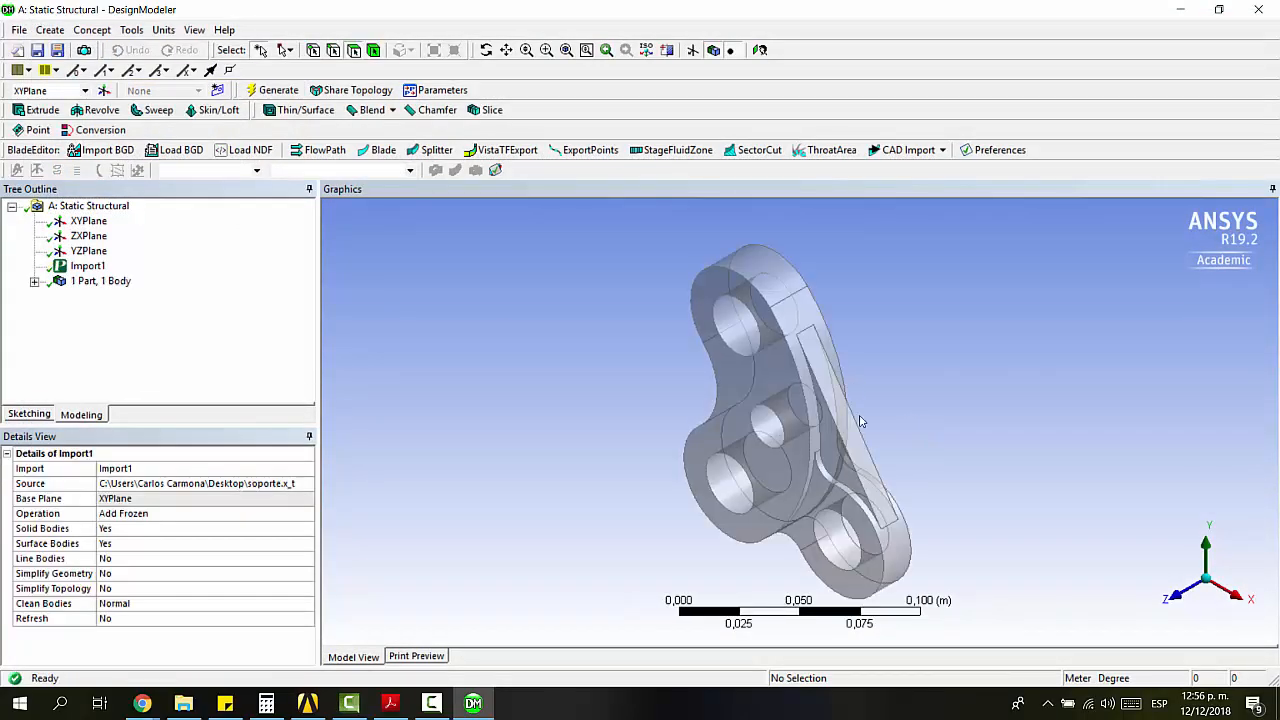
mouse_move(857, 423)
middle_down()
mouse_move(860, 389)
mouse_move(910, 365)
mouse_move(923, 383)
mouse_move(860, 400)
middle_up()
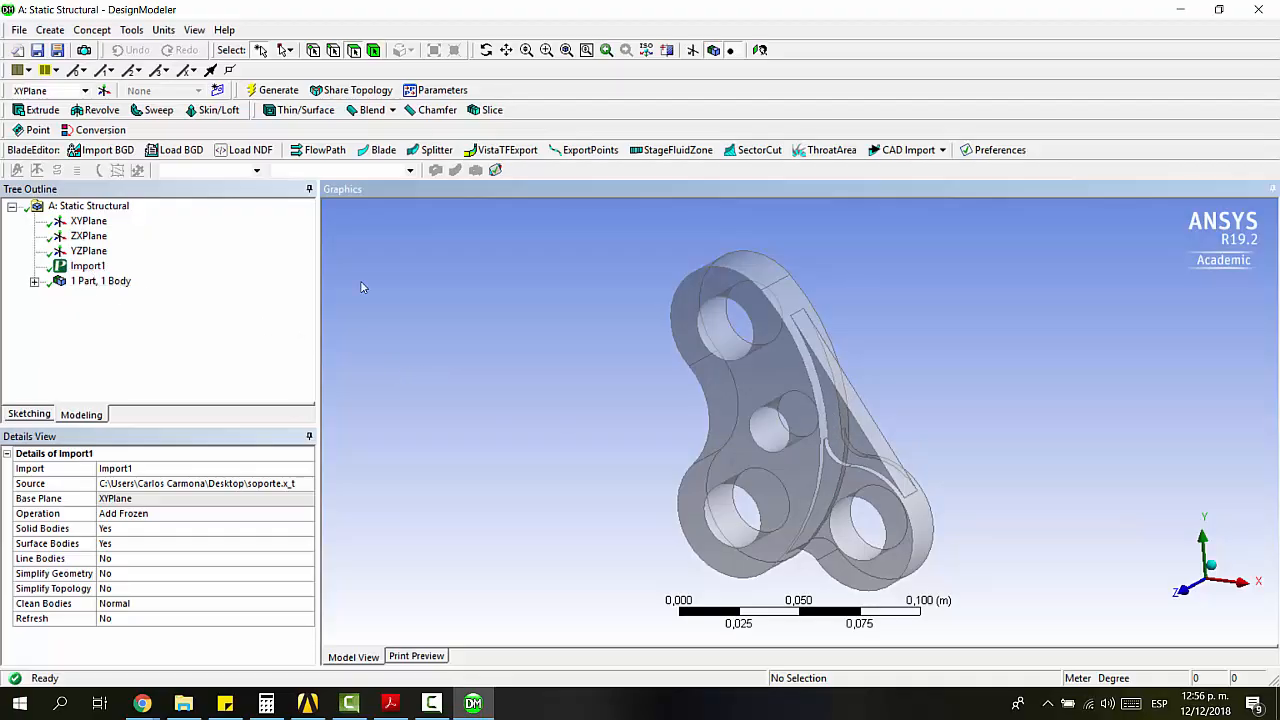
Step: Create a Slice feature on the imported bracket and set its slice type to Slice By Edge Loop
click(92, 30)
mouse_move(58, 30)
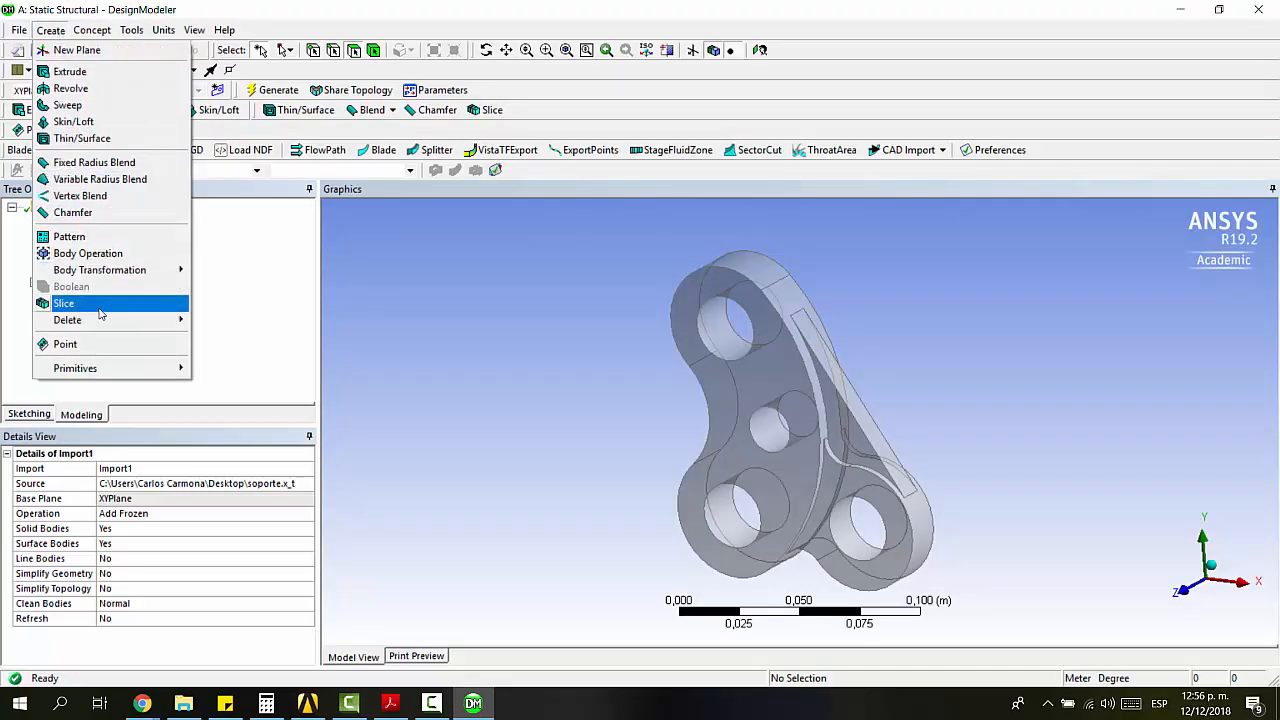
click(64, 303)
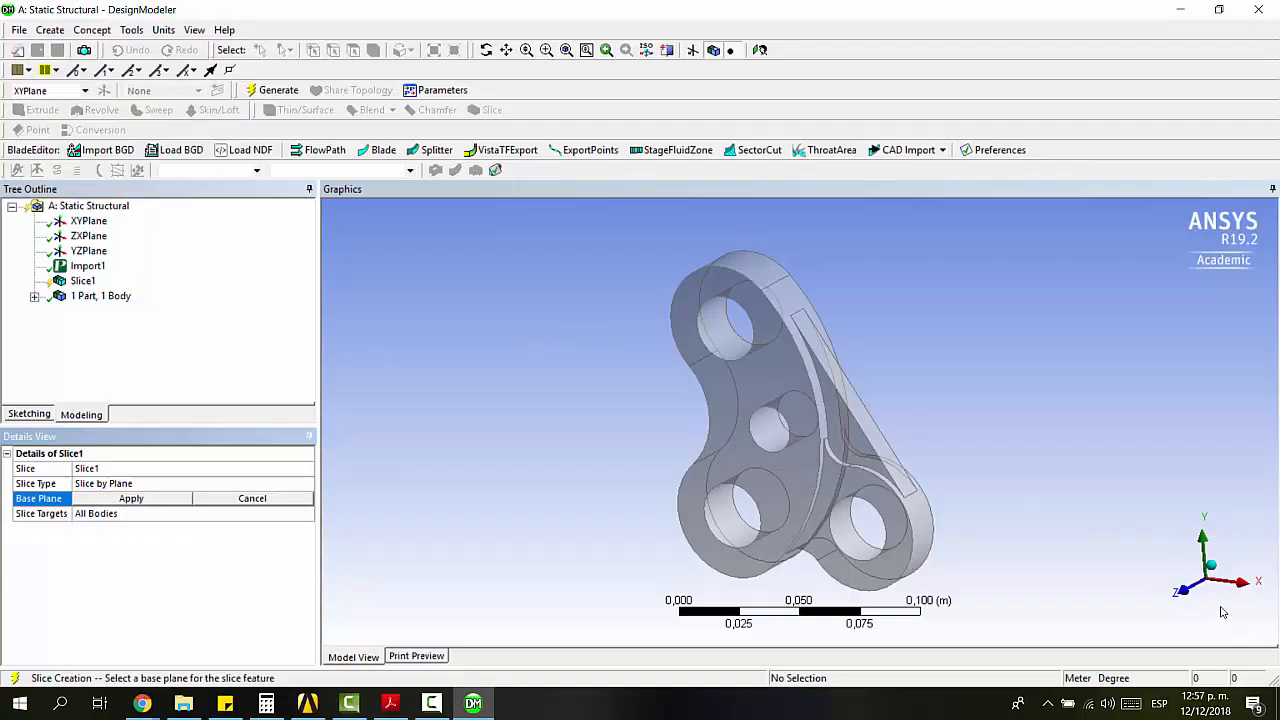
click(1188, 590)
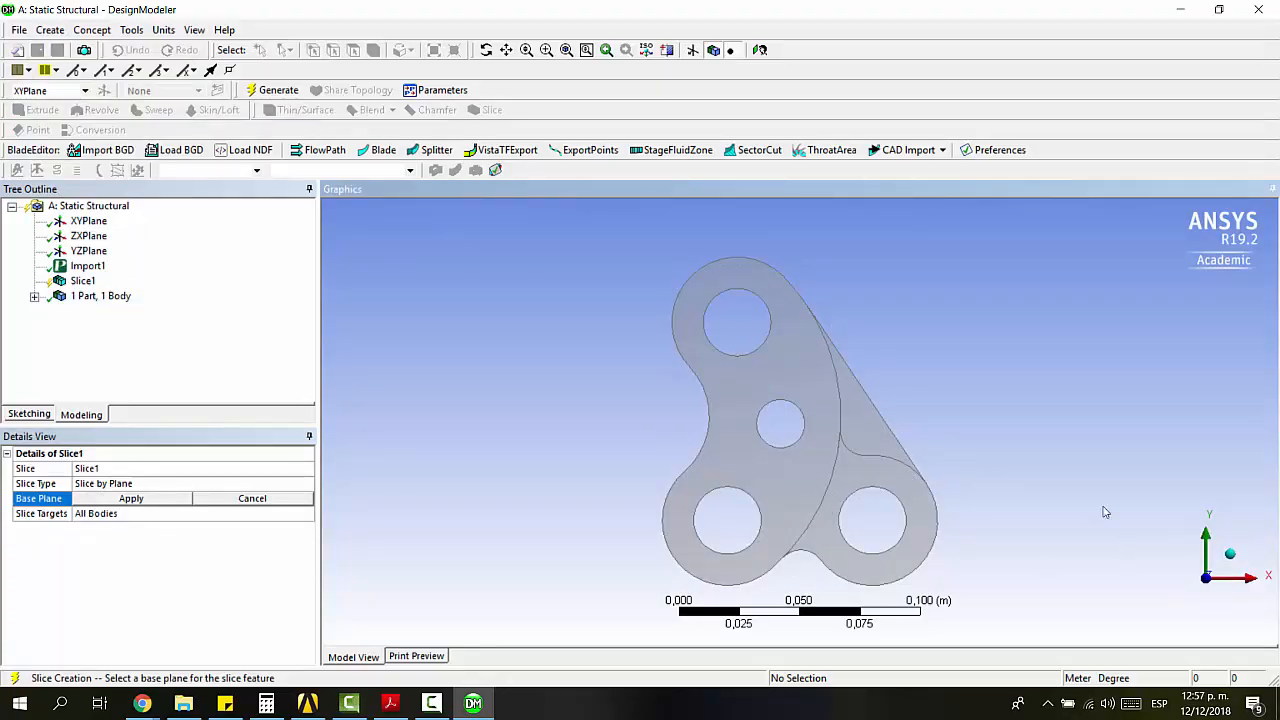
middle_drag(1077, 487, 1005, 481)
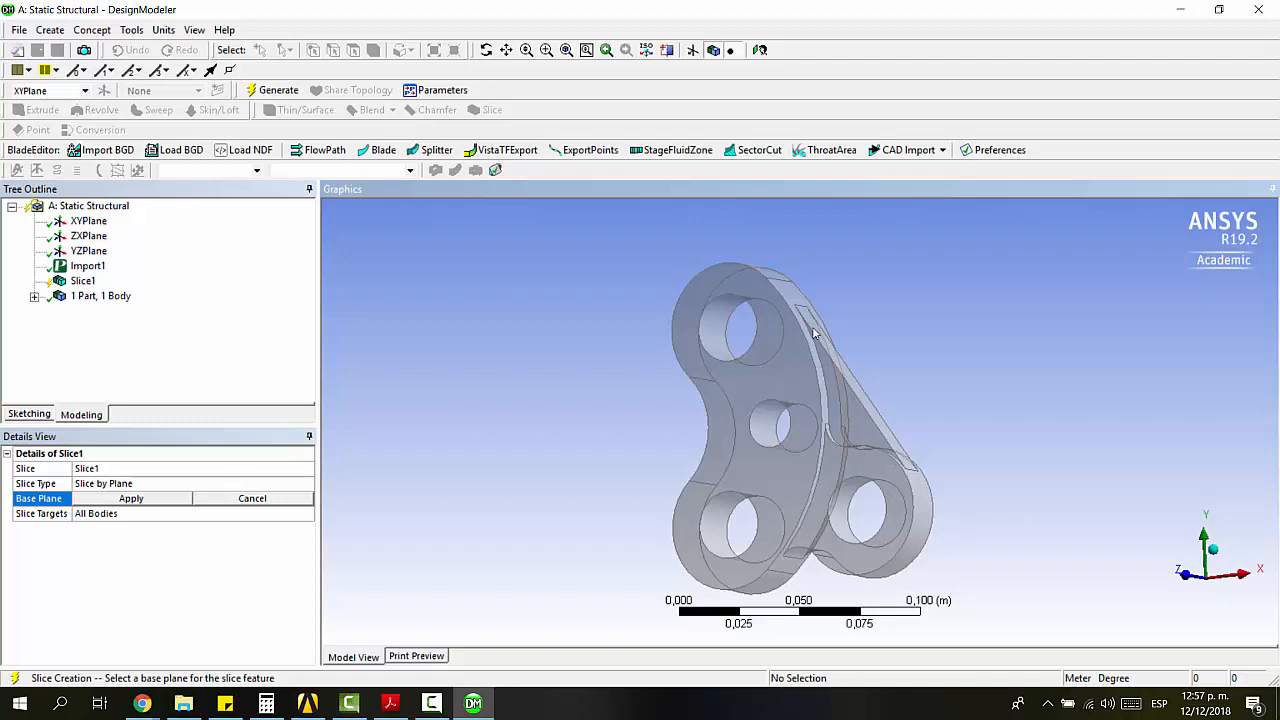
middle_drag(931, 408, 946, 366)
middle_drag(923, 314, 768, 324)
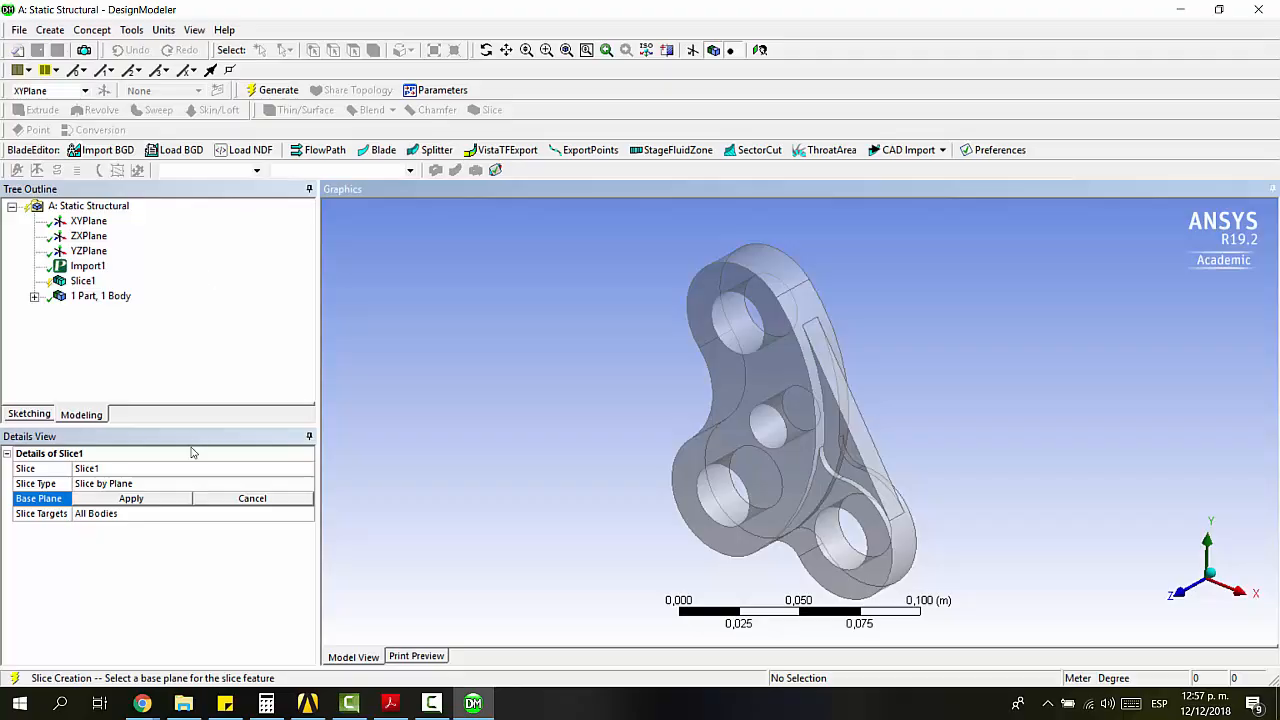
click(195, 483)
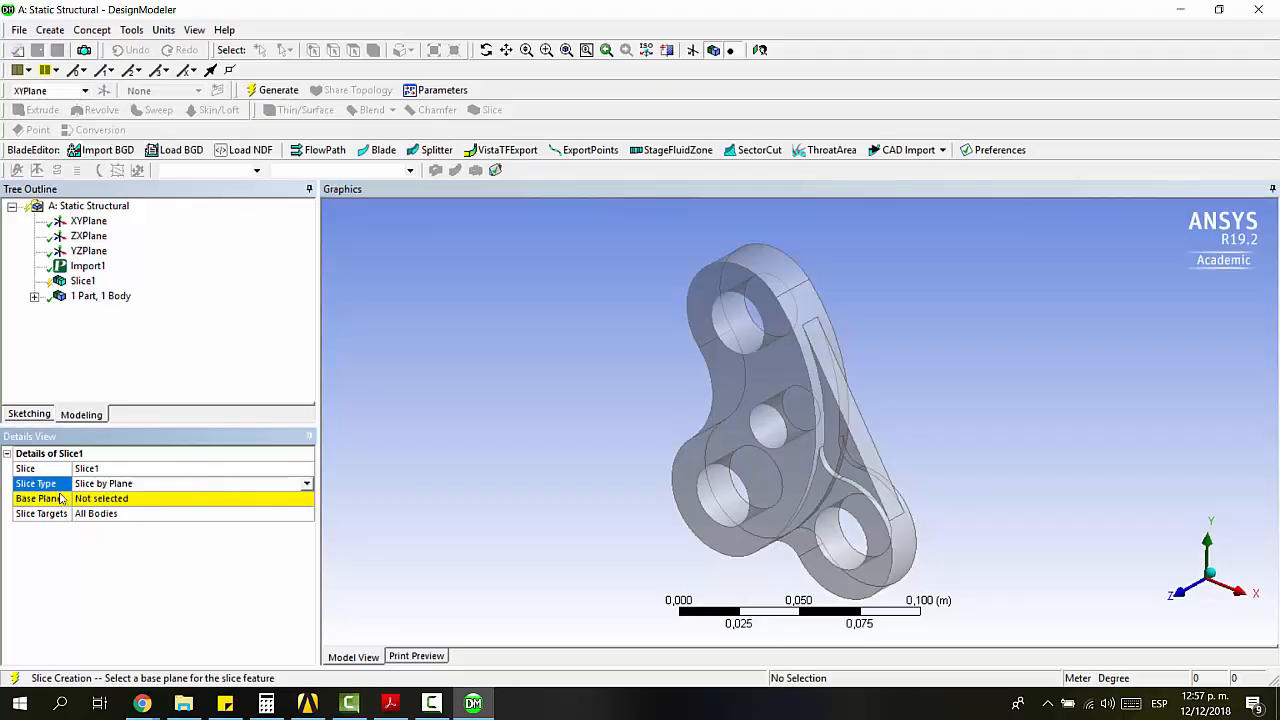
click(307, 484)
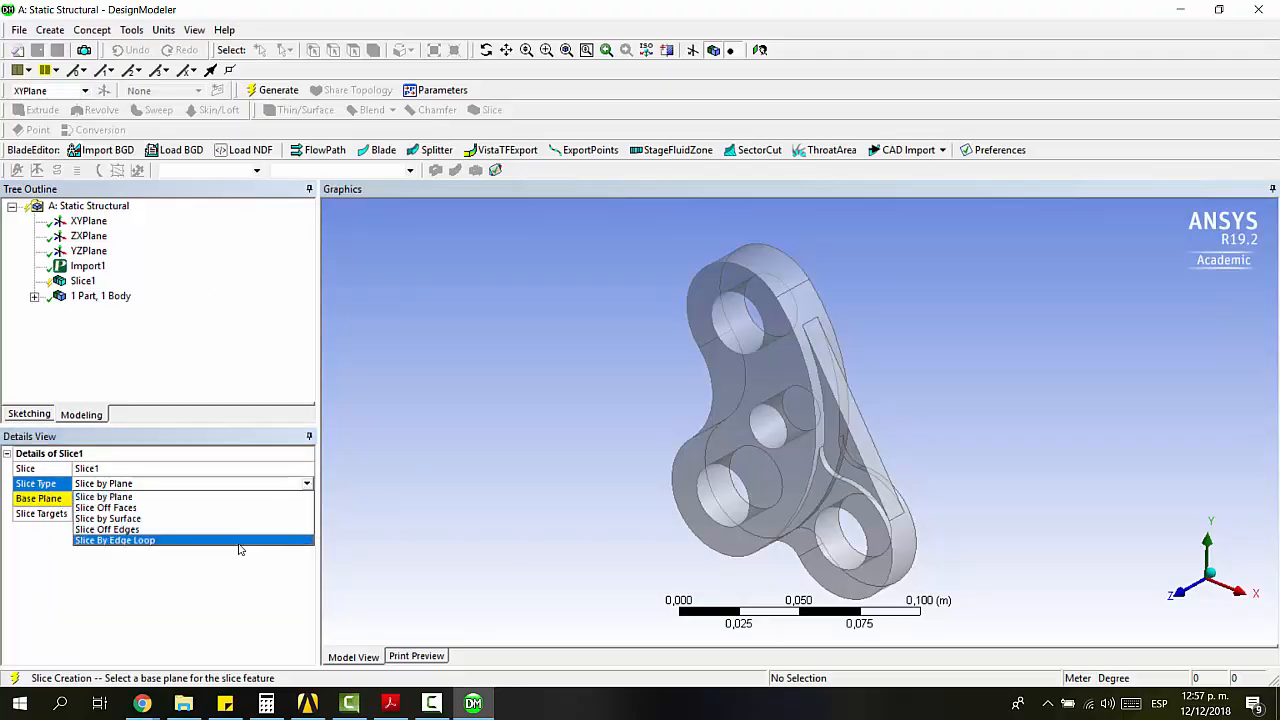
click(136, 541)
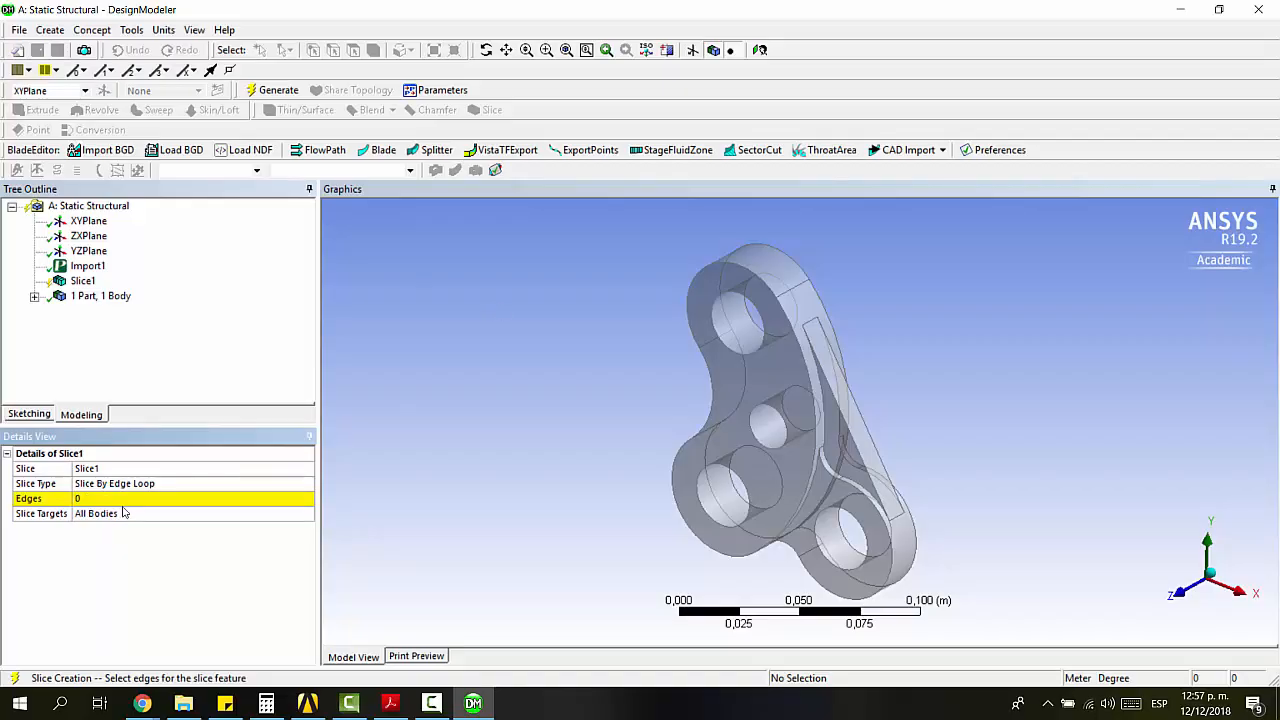
Step: Assign the eight edges outlining the triangular web on the bracket's slanted side as the slice loop and generate the slice
click(125, 499)
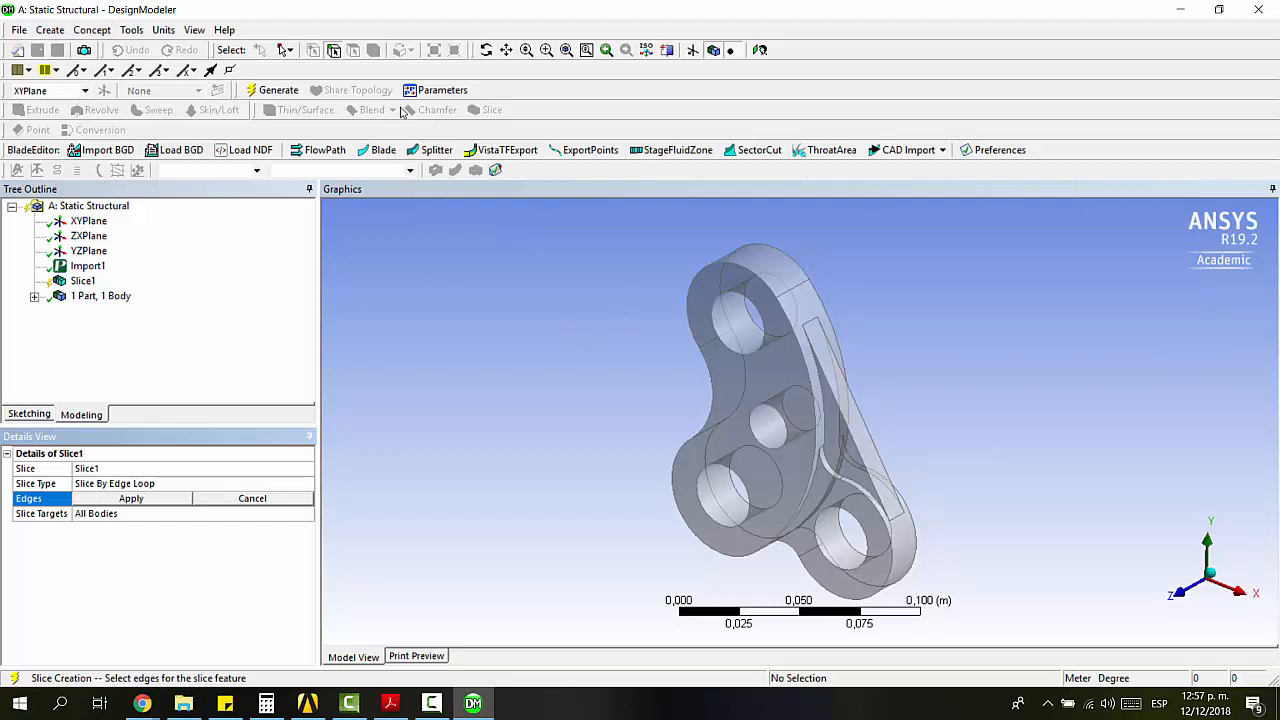
click(824, 388)
ctrl+click(815, 330)
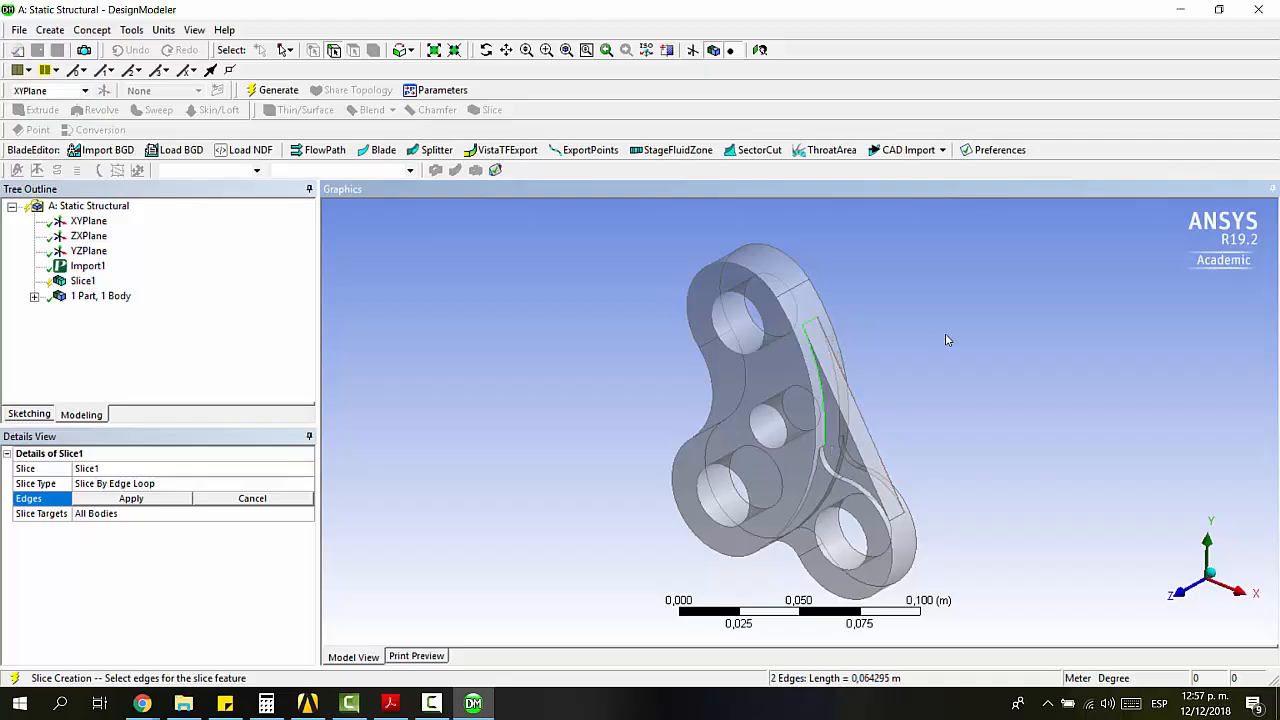
middle_drag(815, 330, 782, 386)
ctrl+click(783, 388)
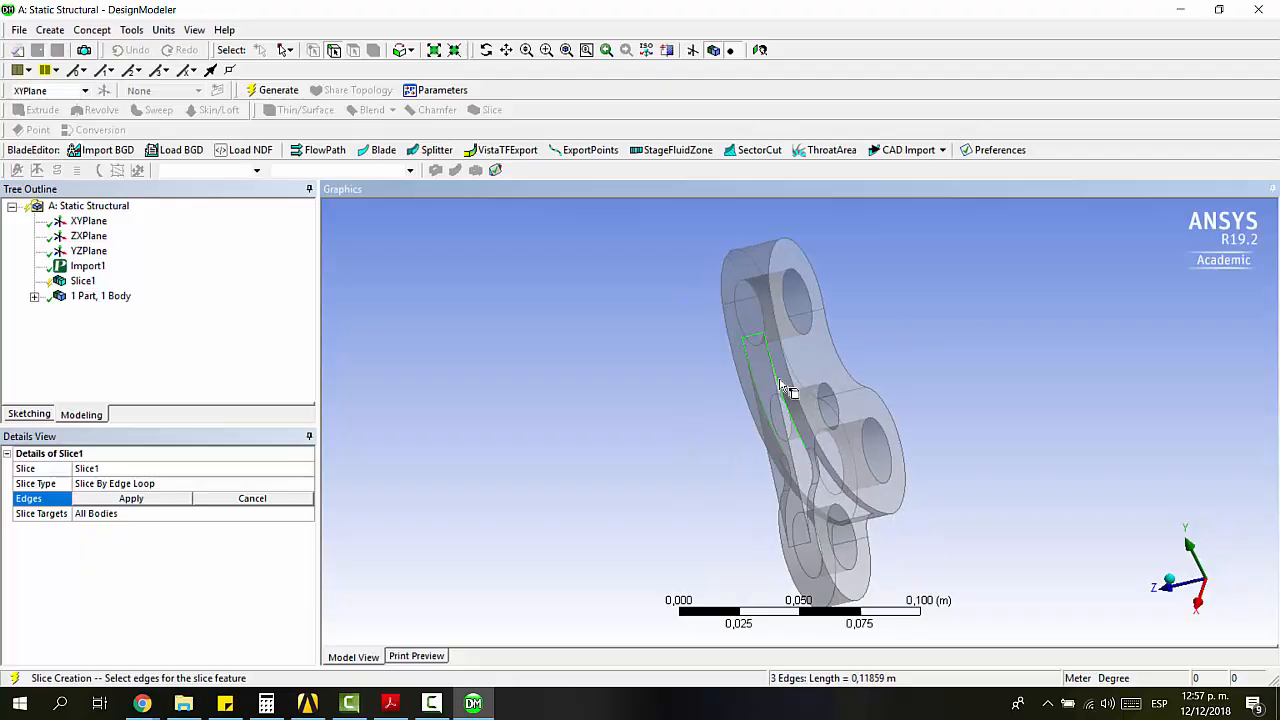
ctrl+click(828, 478)
middle_drag(828, 480, 888, 460)
ctrl+click(800, 478)
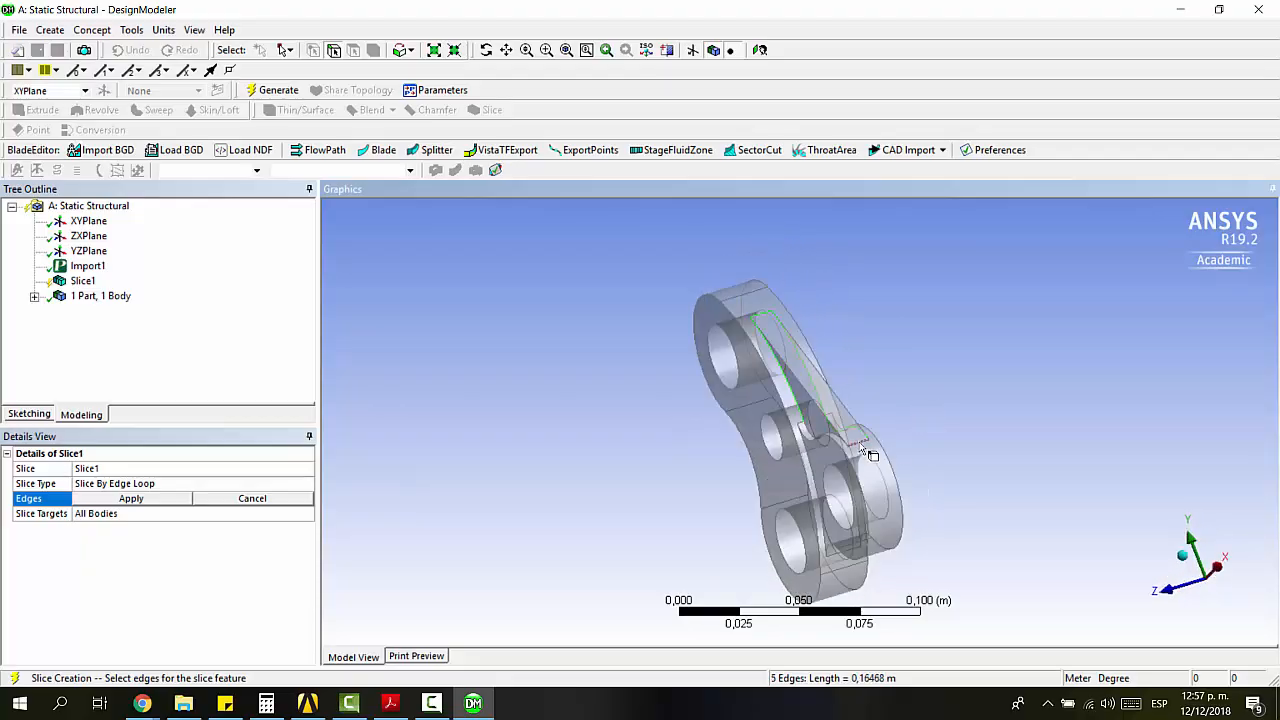
ctrl+click(871, 449)
middle_drag(909, 409, 1040, 445)
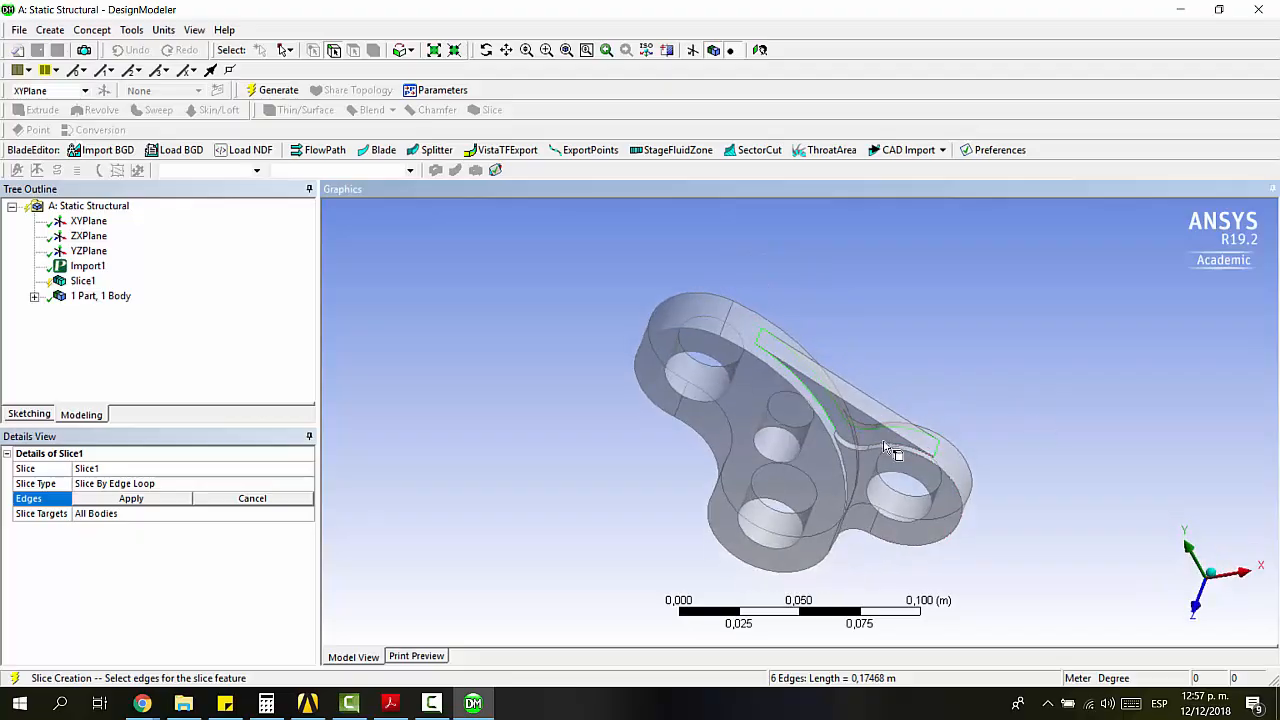
ctrl+click(865, 443)
ctrl+click(854, 444)
middle_drag(889, 366, 800, 382)
click(125, 500)
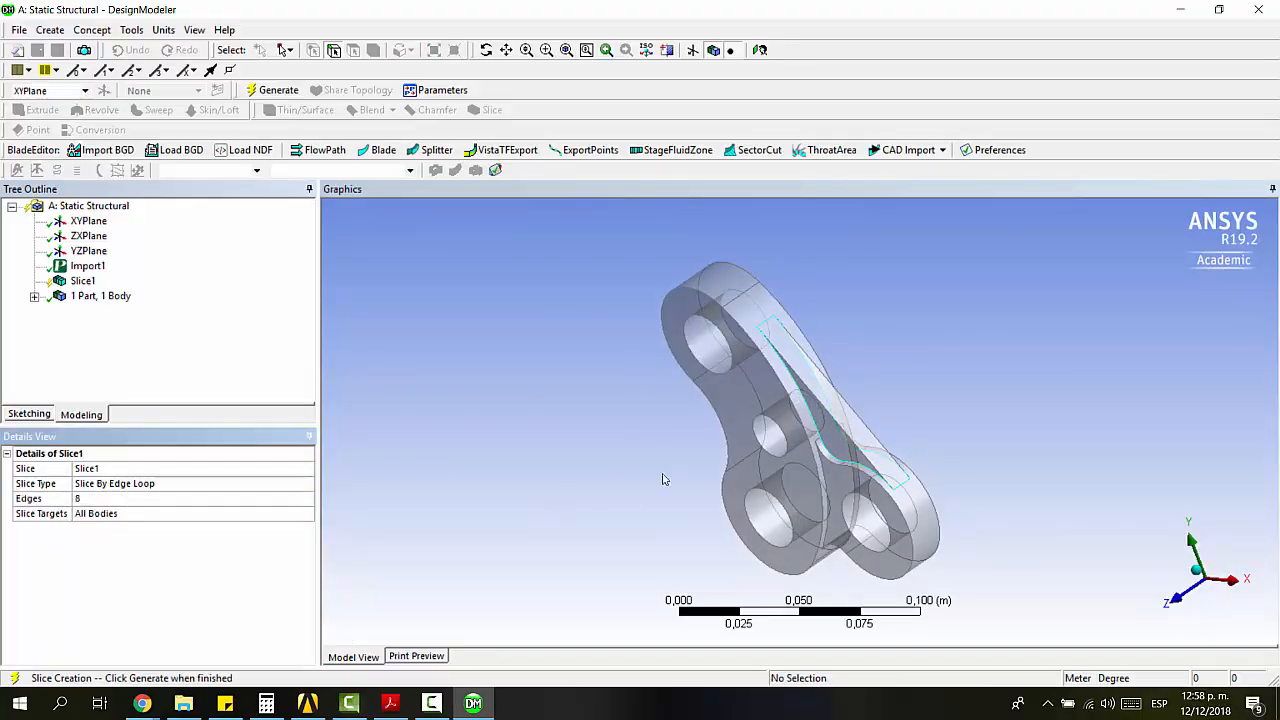
middle_drag(766, 378, 958, 451)
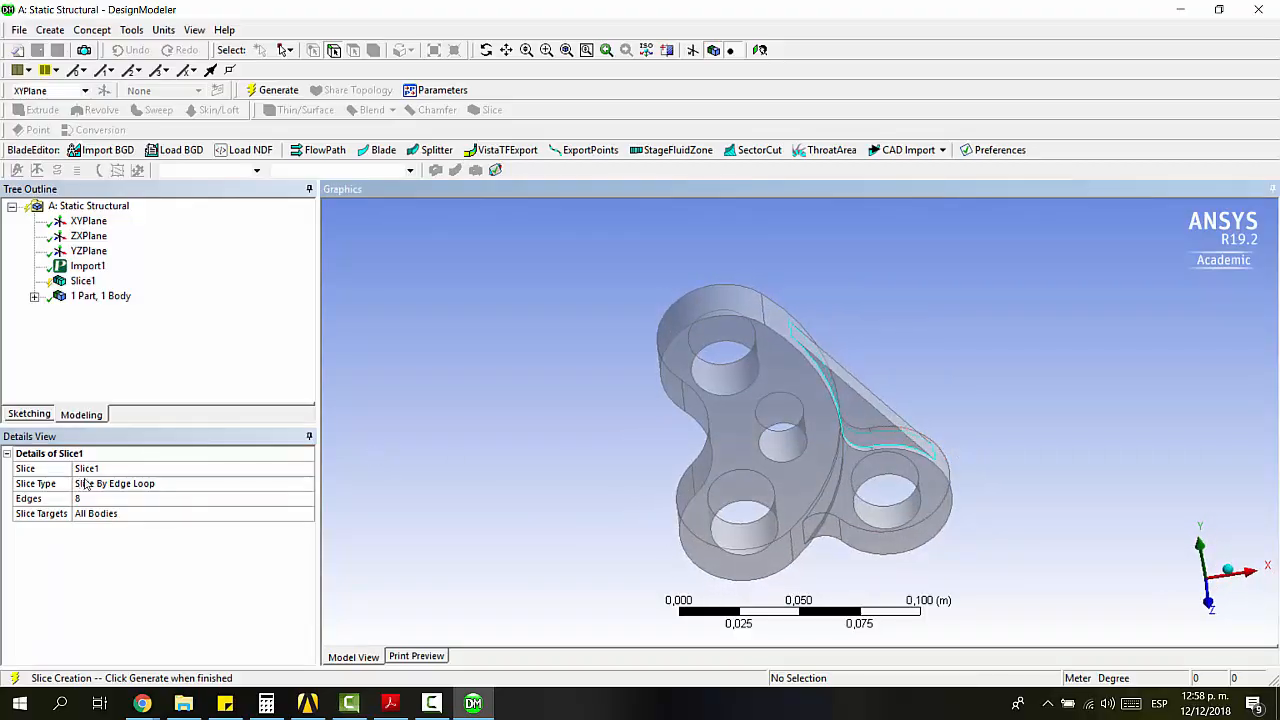
click(274, 90)
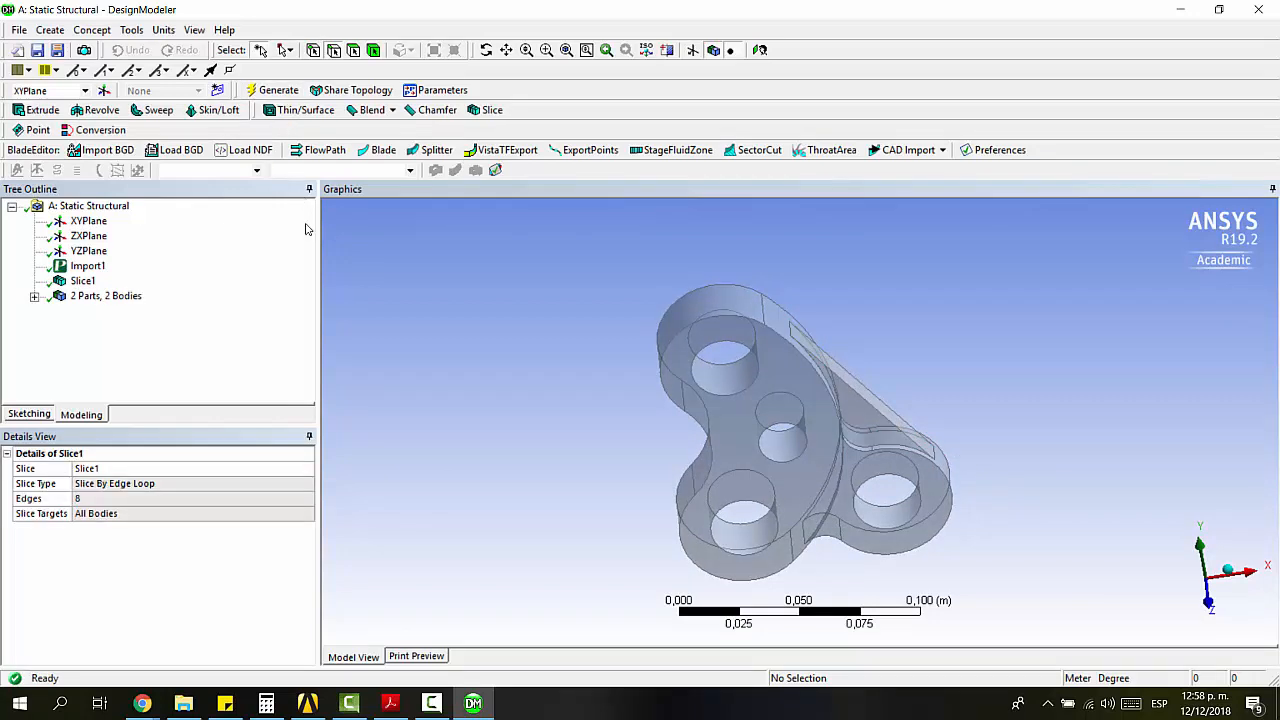
middle_drag(912, 400, 700, 360)
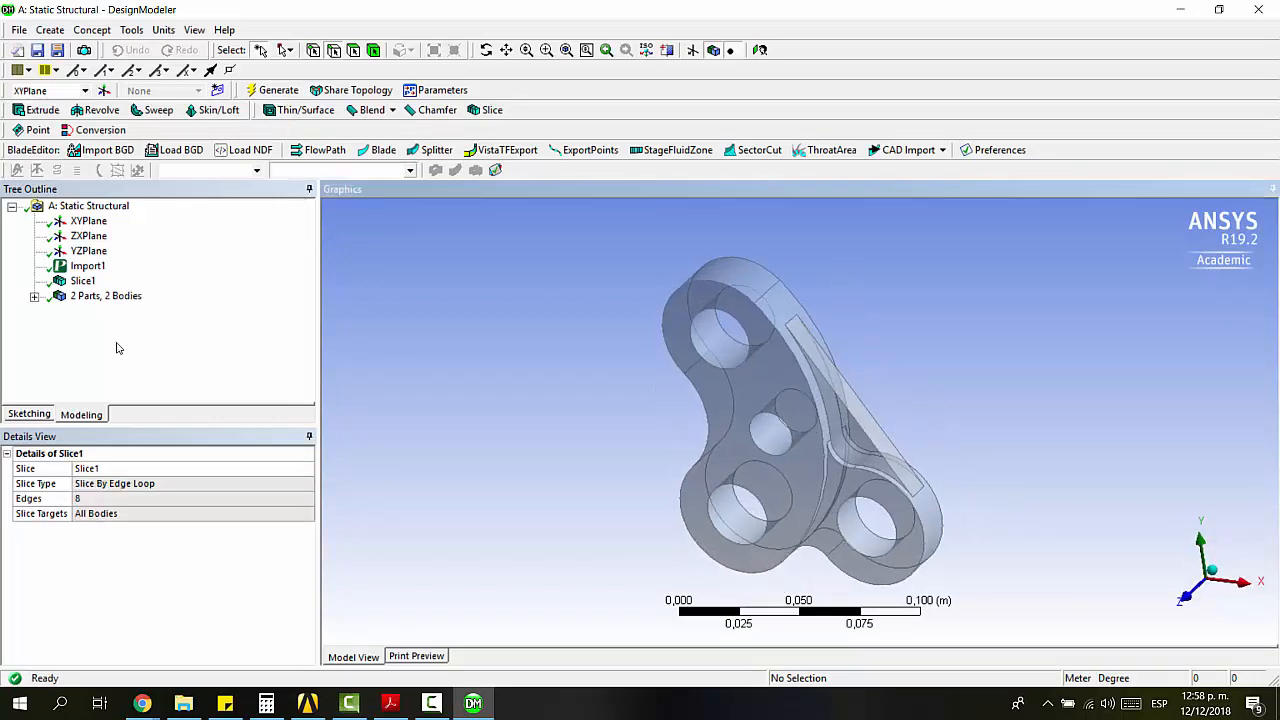
Step: Expand the list of bodies and highlight each of the two solids to identify them on the model
click(34, 296)
click(100, 311)
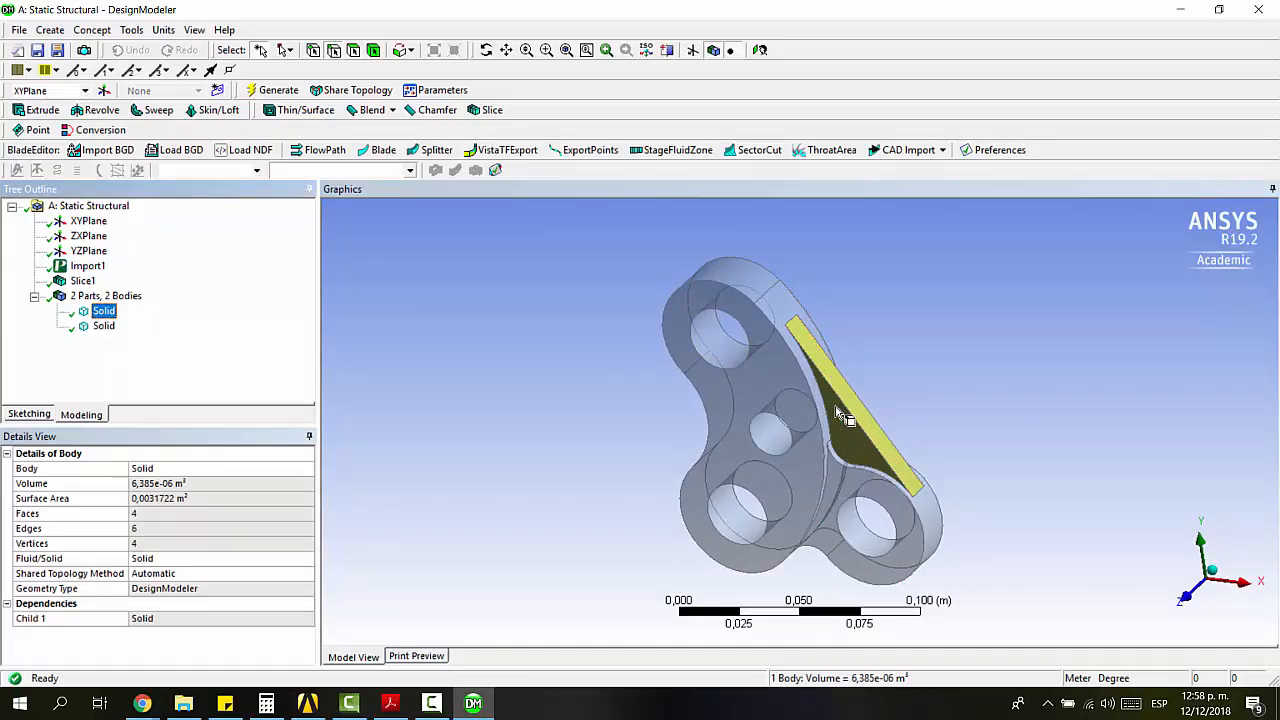
click(104, 326)
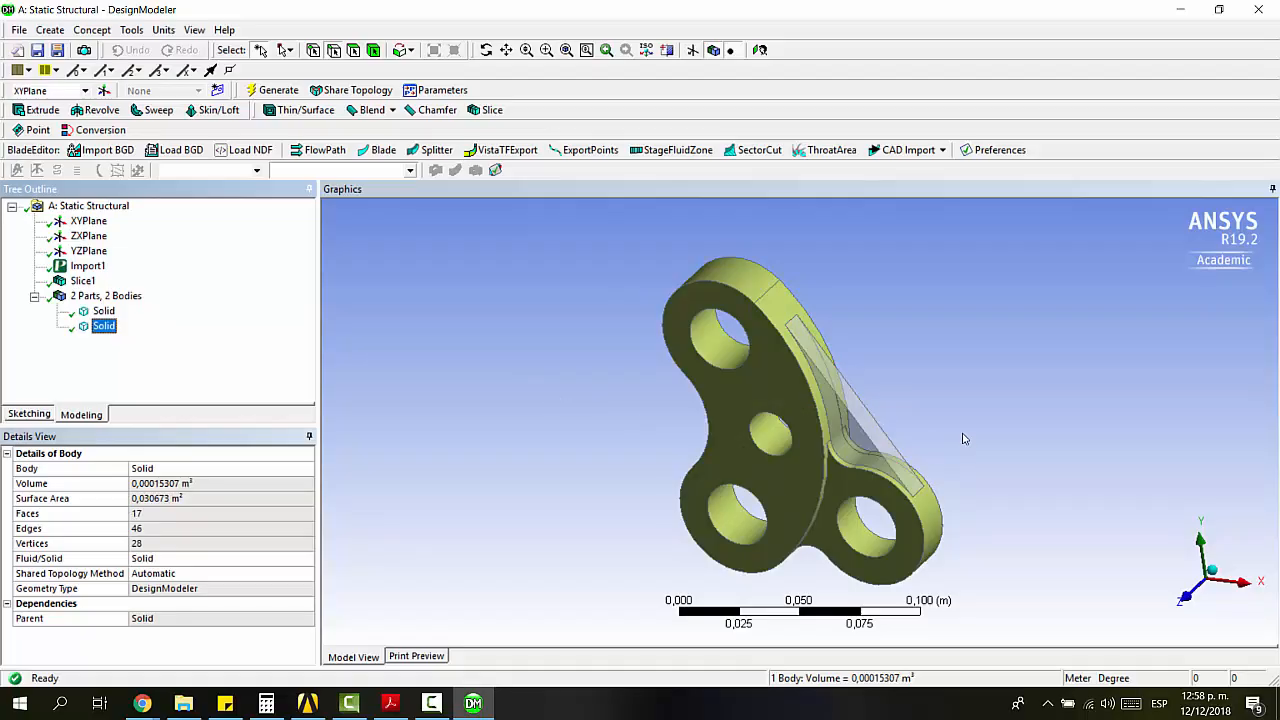
click(1043, 402)
scroll(829, 349, up, 4)
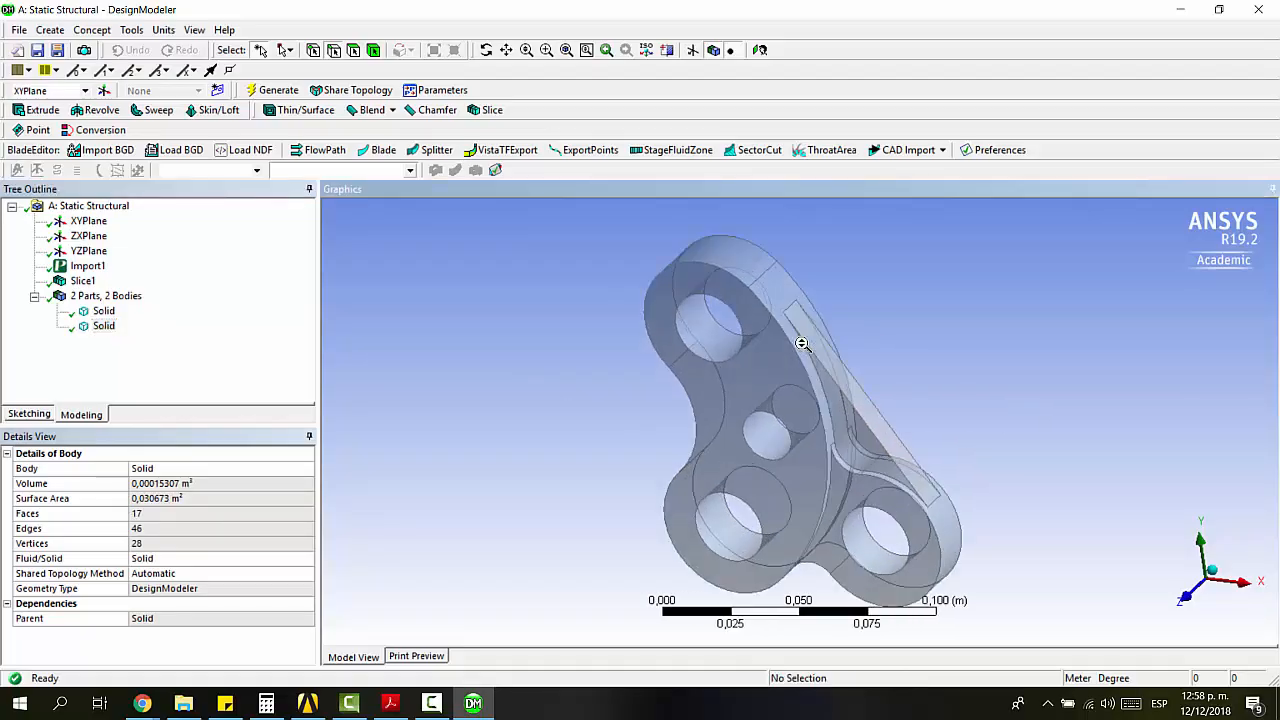
middle_drag(914, 357, 899, 385)
scroll(898, 383, down, 2)
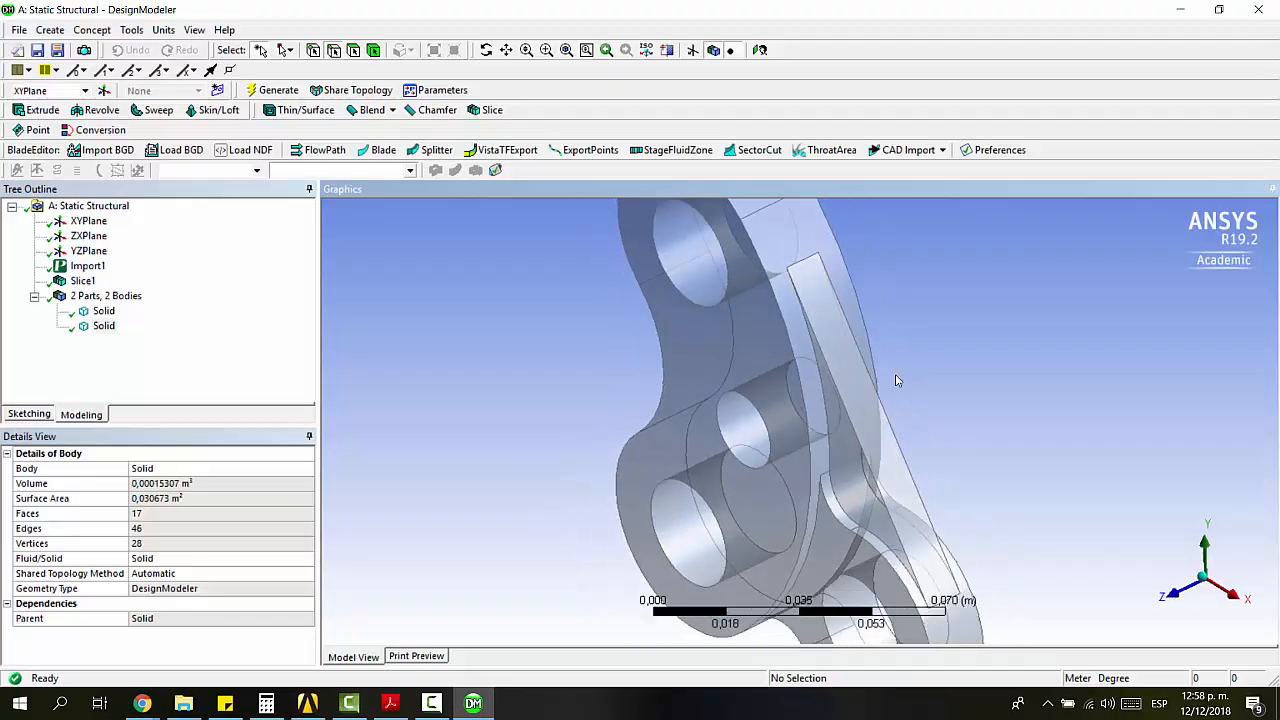
Step: Compare the two solids once more and hide the small triangular web body
click(104, 327)
click(103, 311)
click(105, 327)
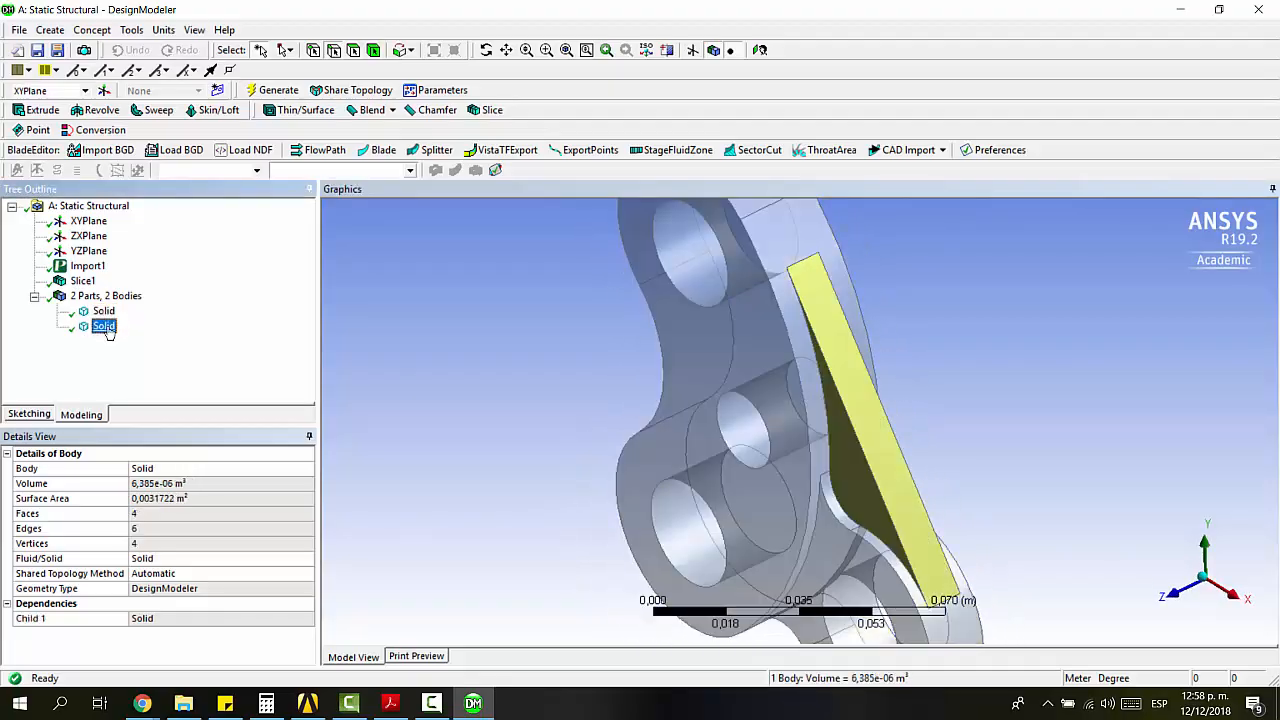
click(103, 311)
click(105, 327)
right_click(110, 312)
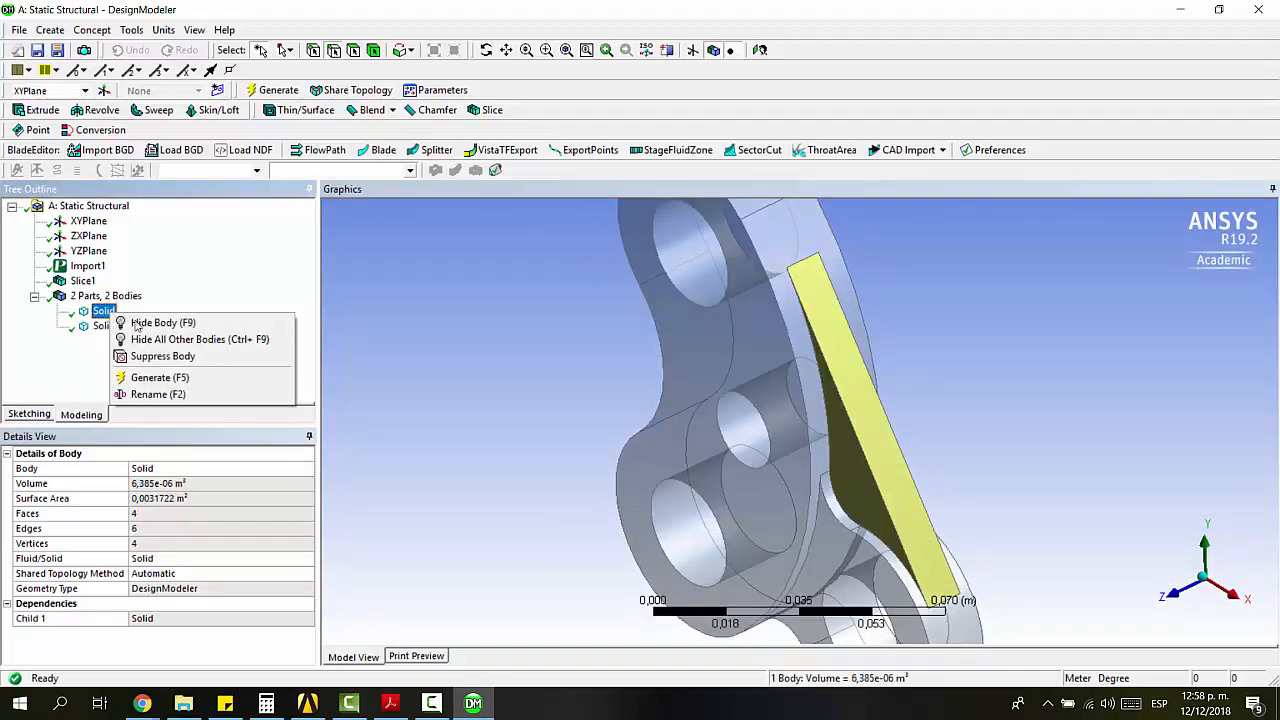
click(140, 323)
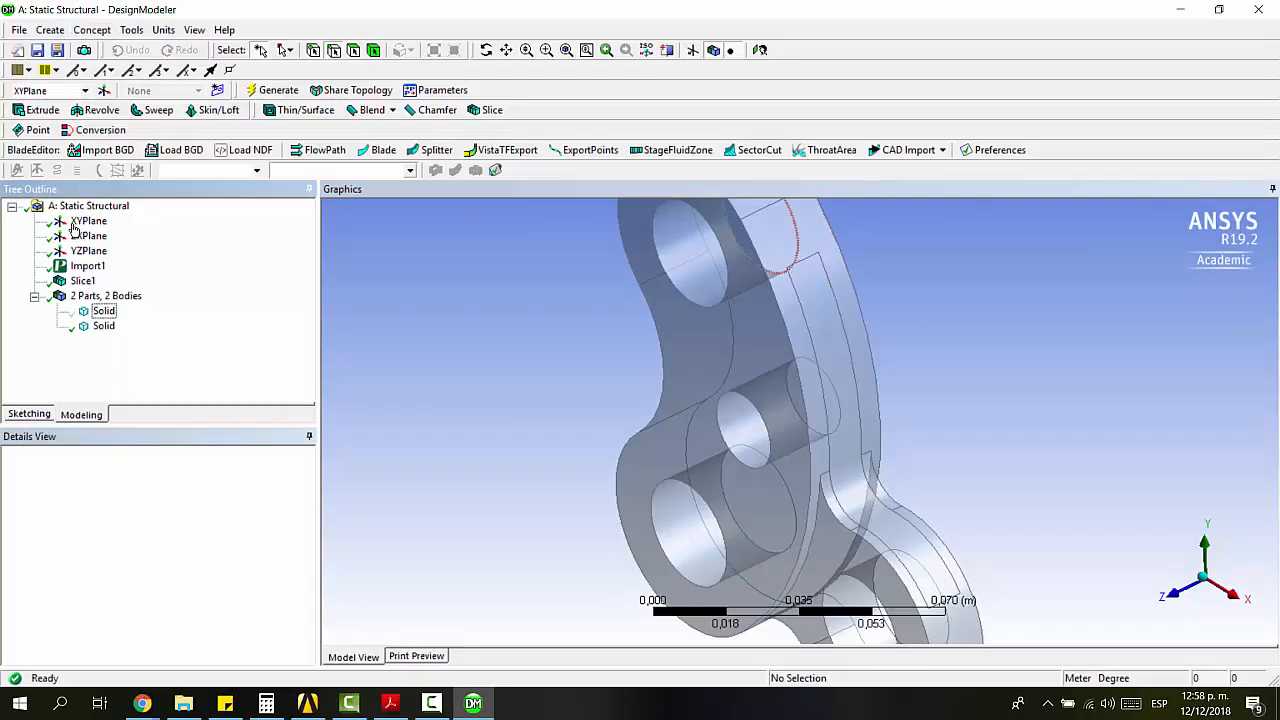
Step: Delete the strip-shaped curved face left where the hidden triangular web met the bracket, using Face Delete with Automatic healing
click(50, 31)
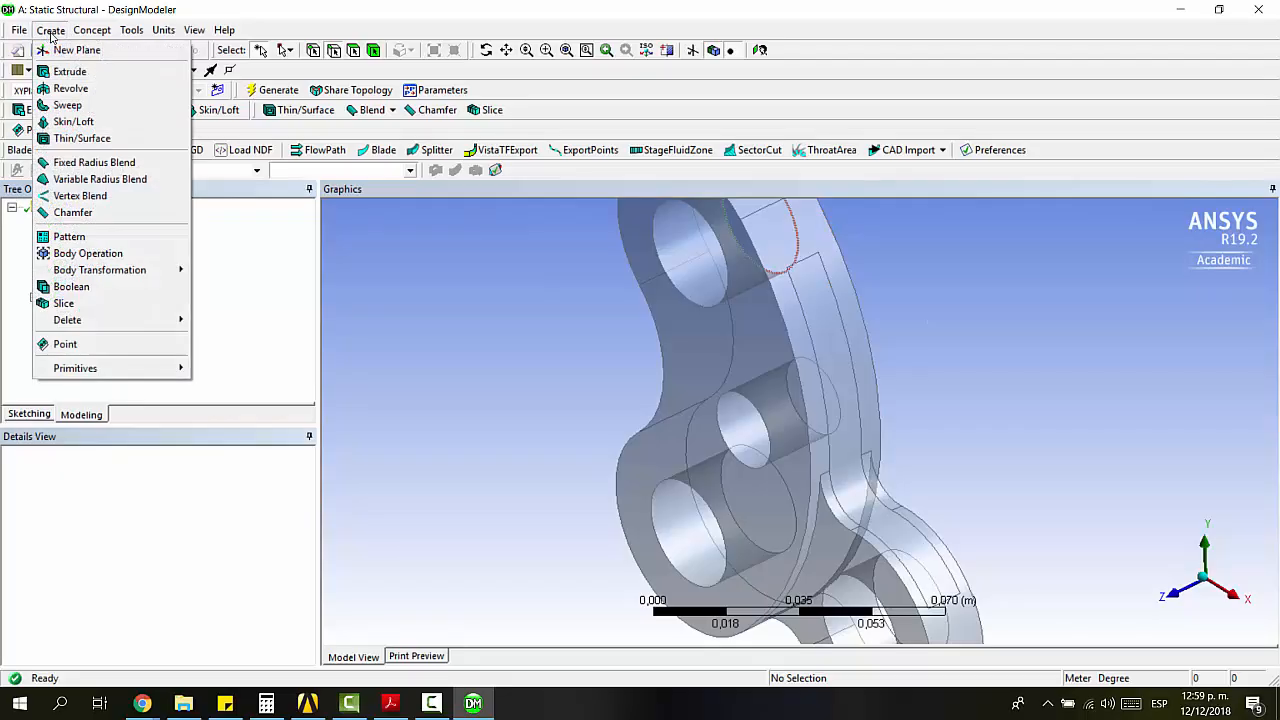
mouse_move(98, 325)
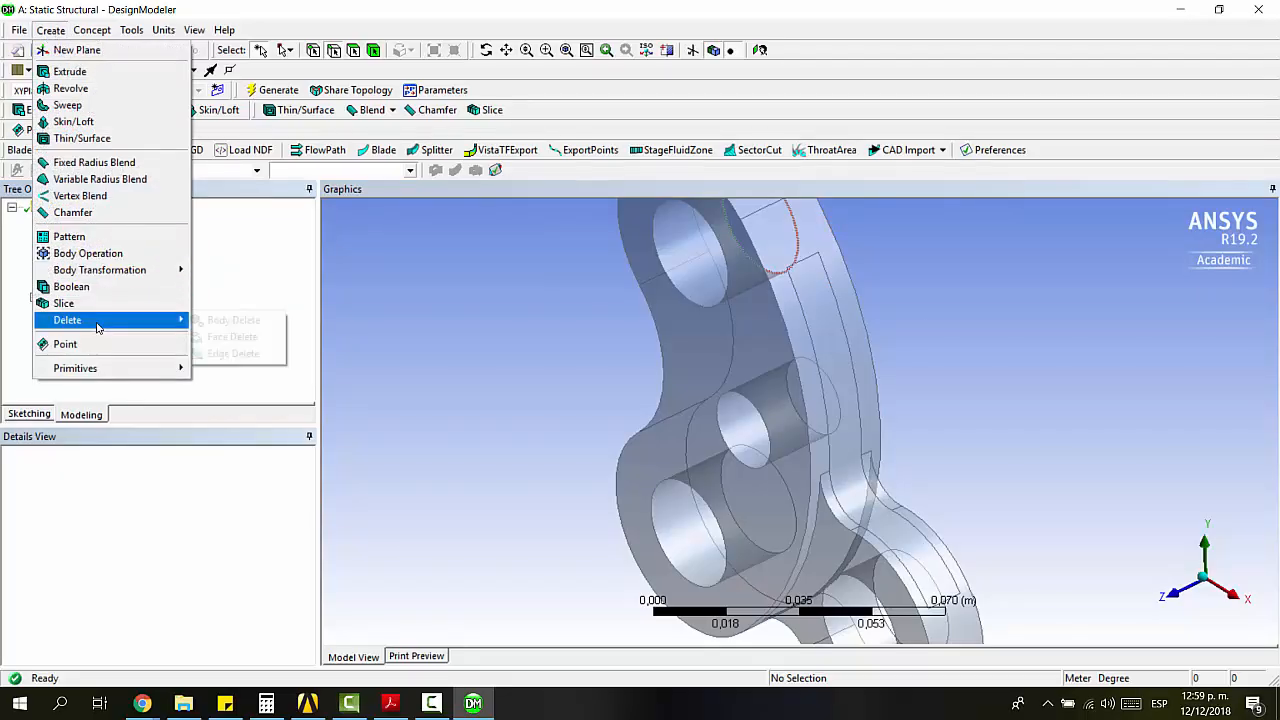
click(232, 337)
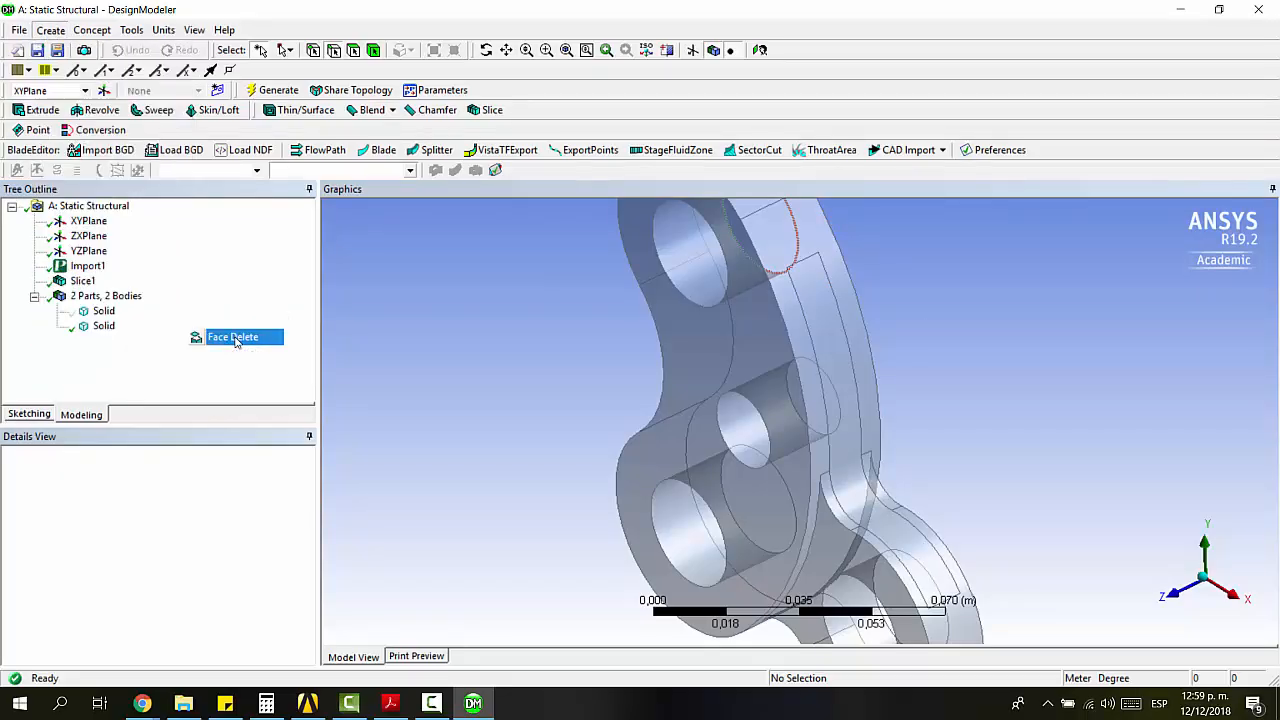
click(833, 330)
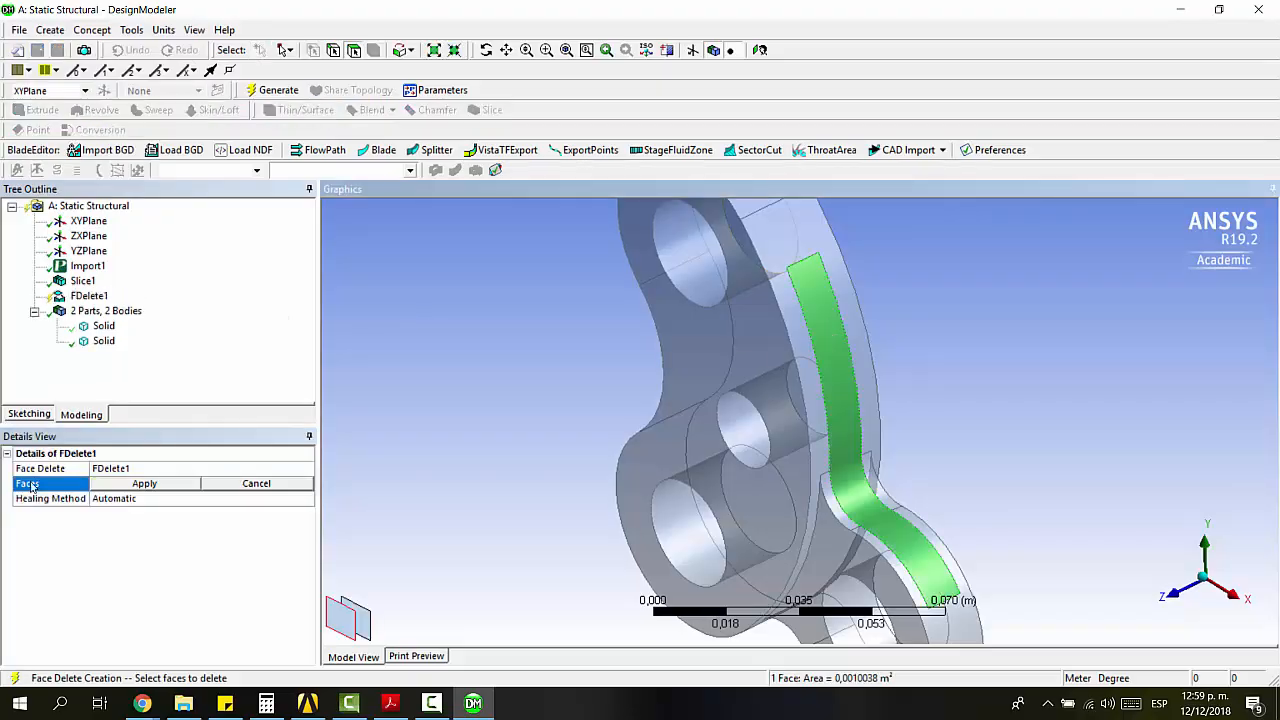
click(146, 483)
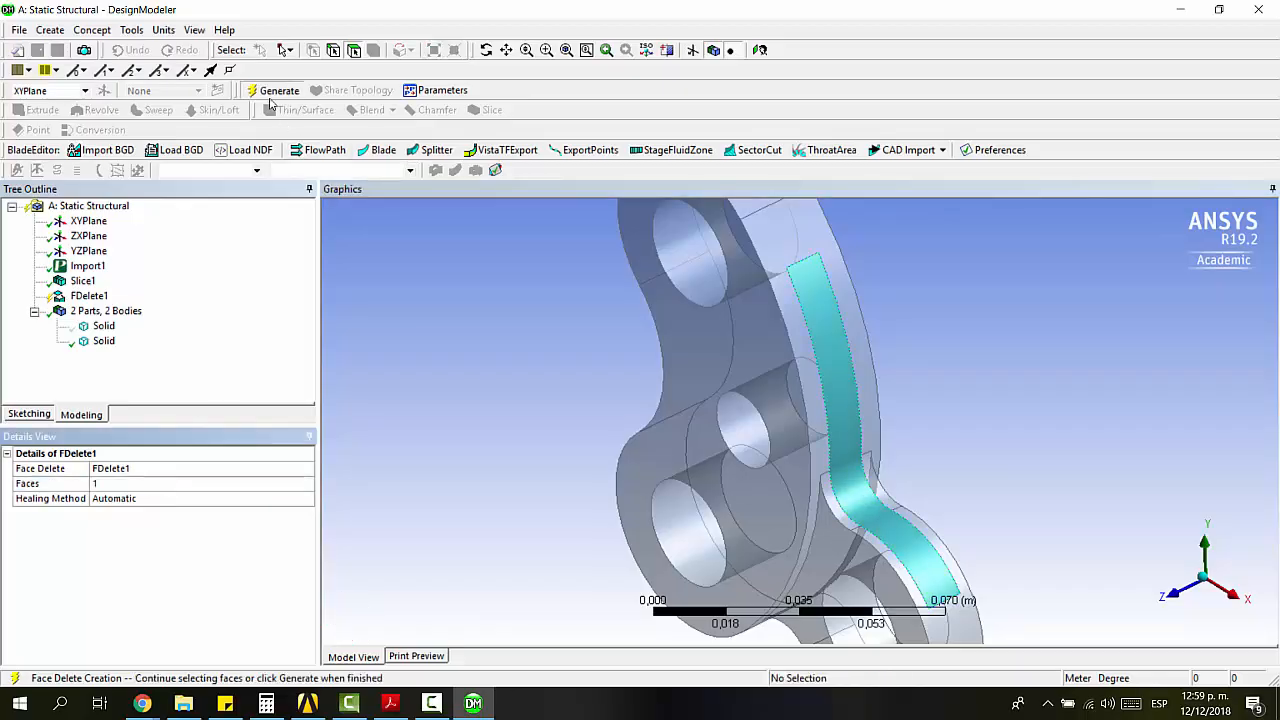
click(272, 92)
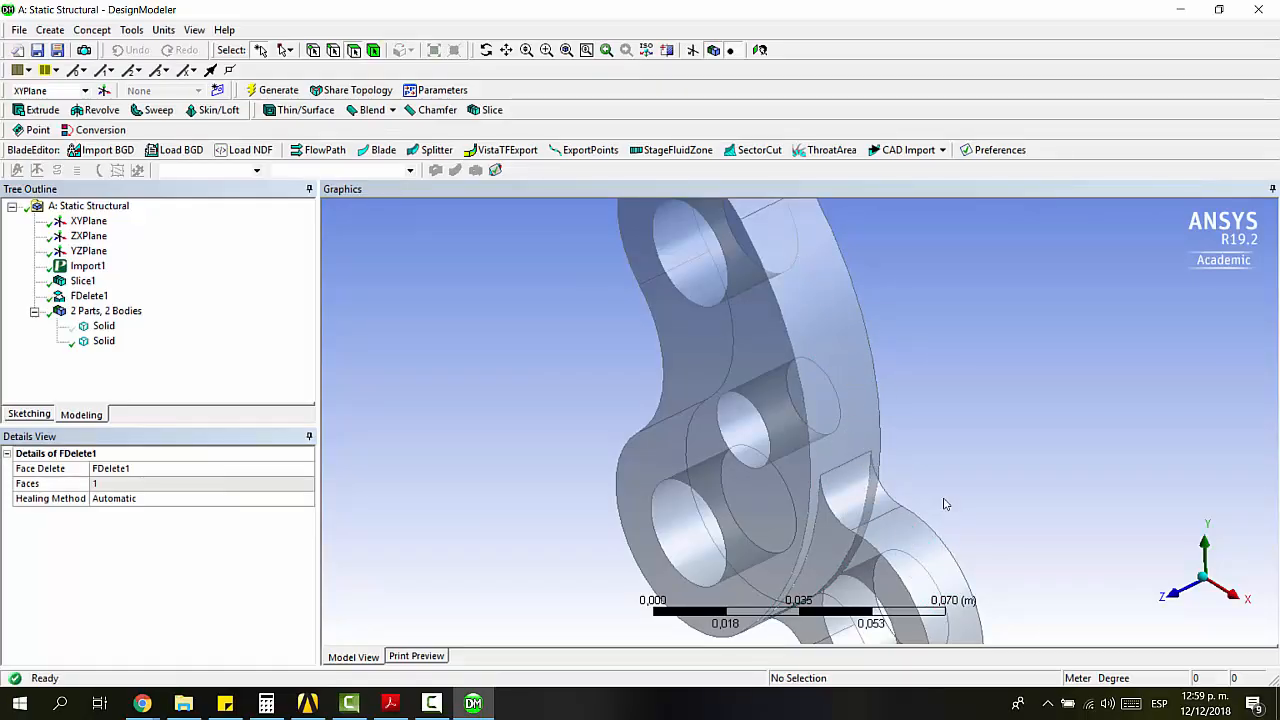
Step: Show the hidden triangular web body again
click(102, 326)
right_click(102, 326)
click(157, 354)
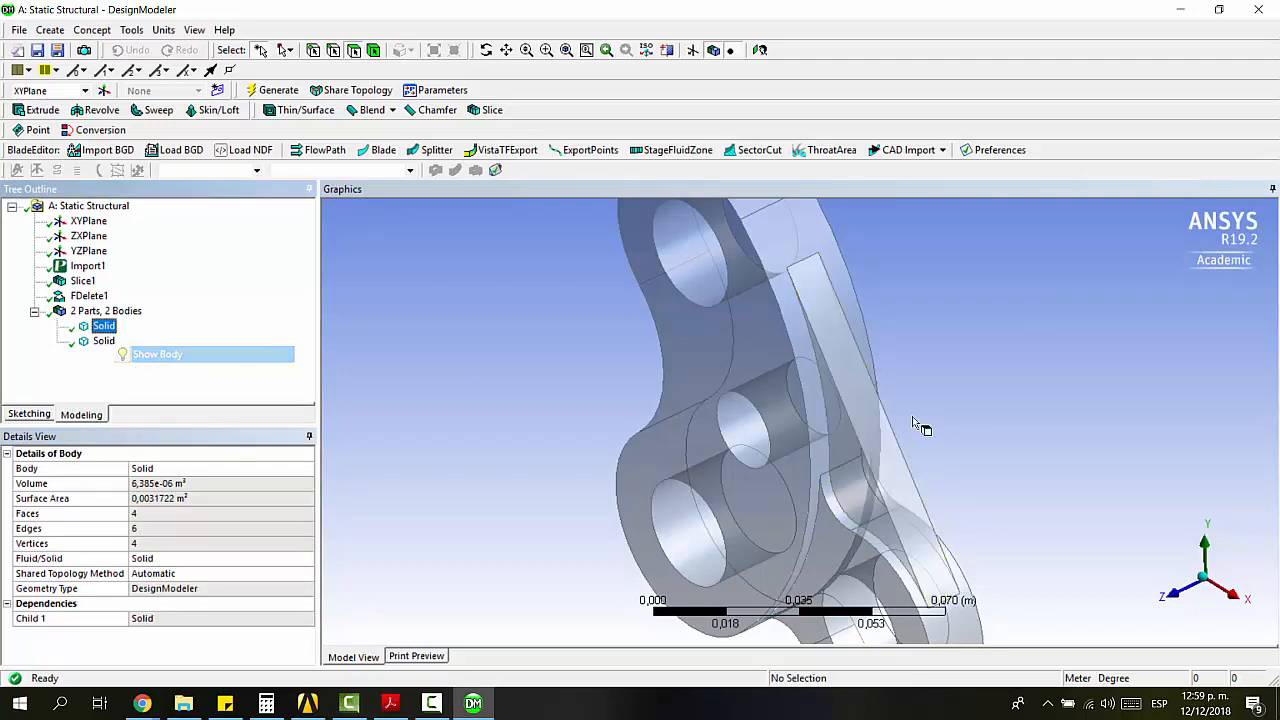
middle_drag(940, 407, 1014, 477)
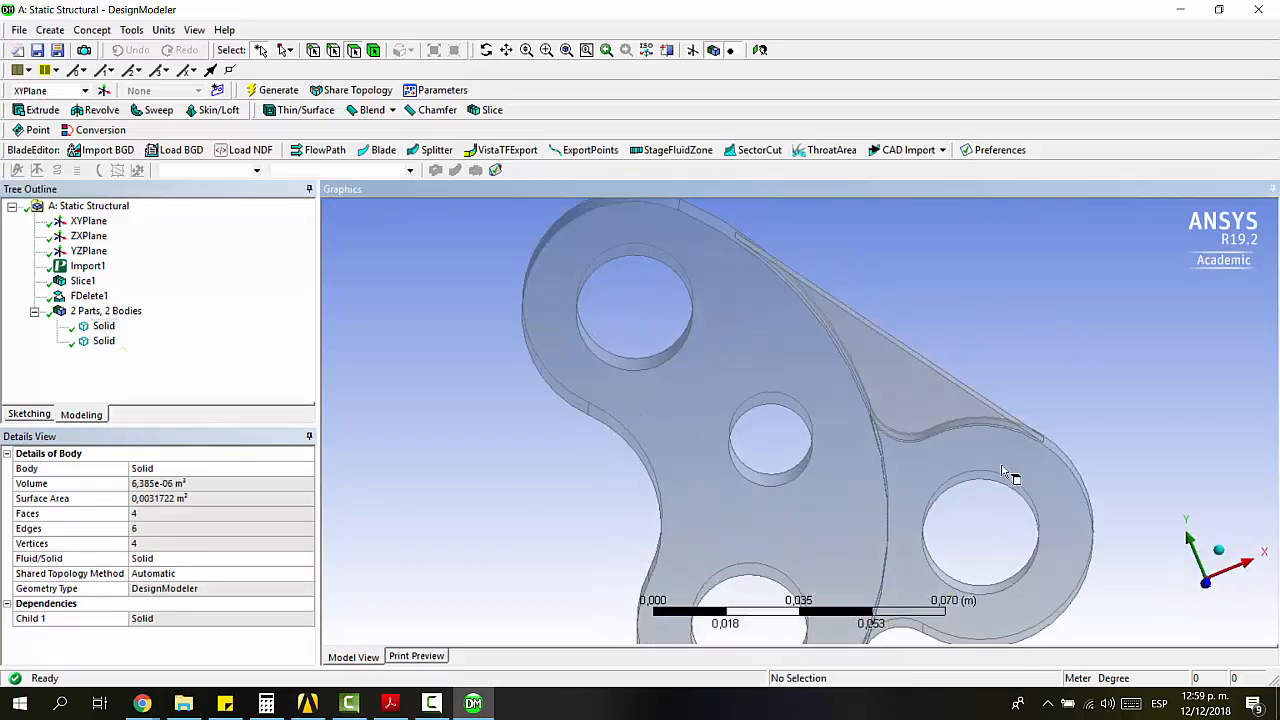
Step: Try to slice the bracket with a Slice Off Faces feature on the convex curved side face of the three-hole plate
click(1000, 472)
click(857, 489)
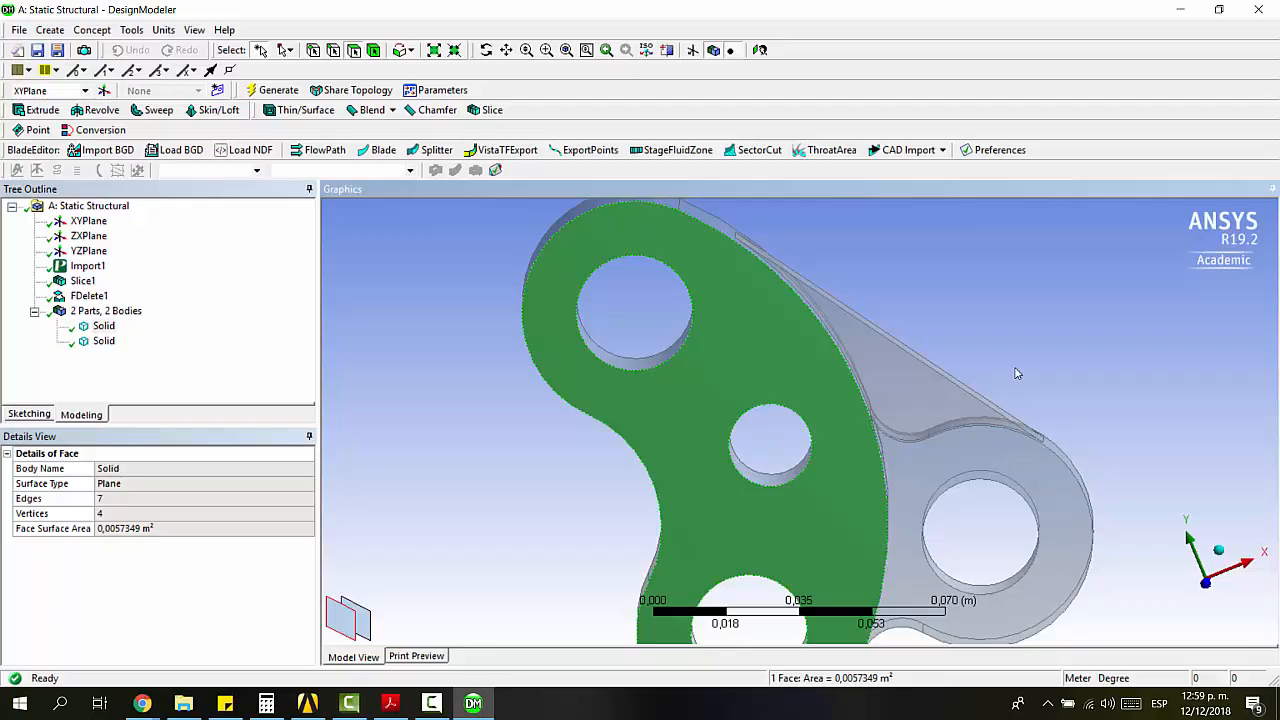
middle_drag(1014, 371, 880, 369)
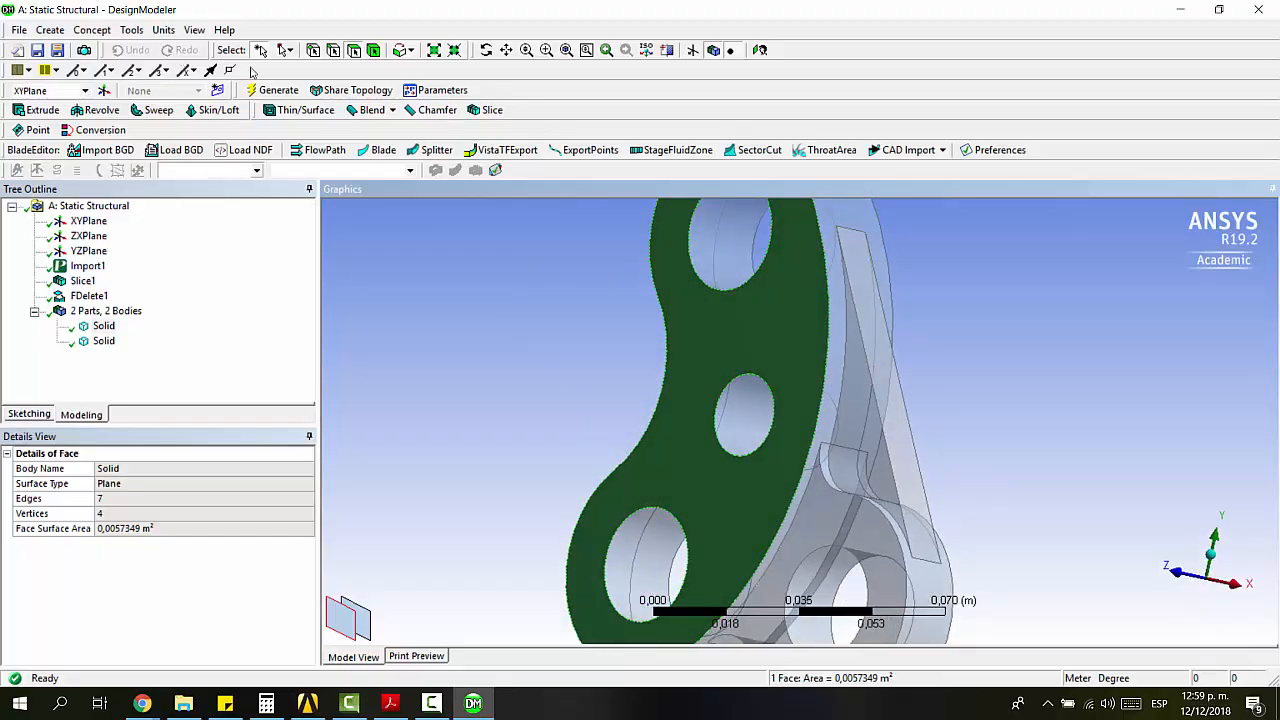
click(94, 30)
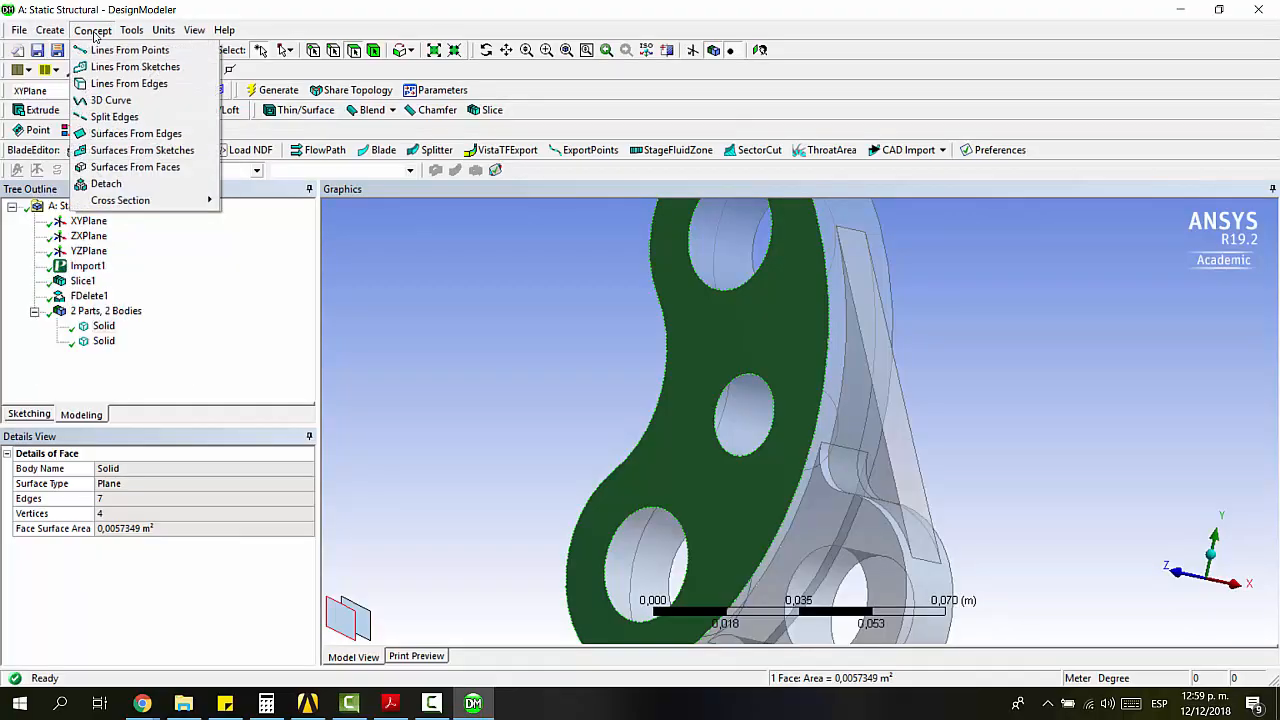
mouse_move(50, 30)
click(63, 303)
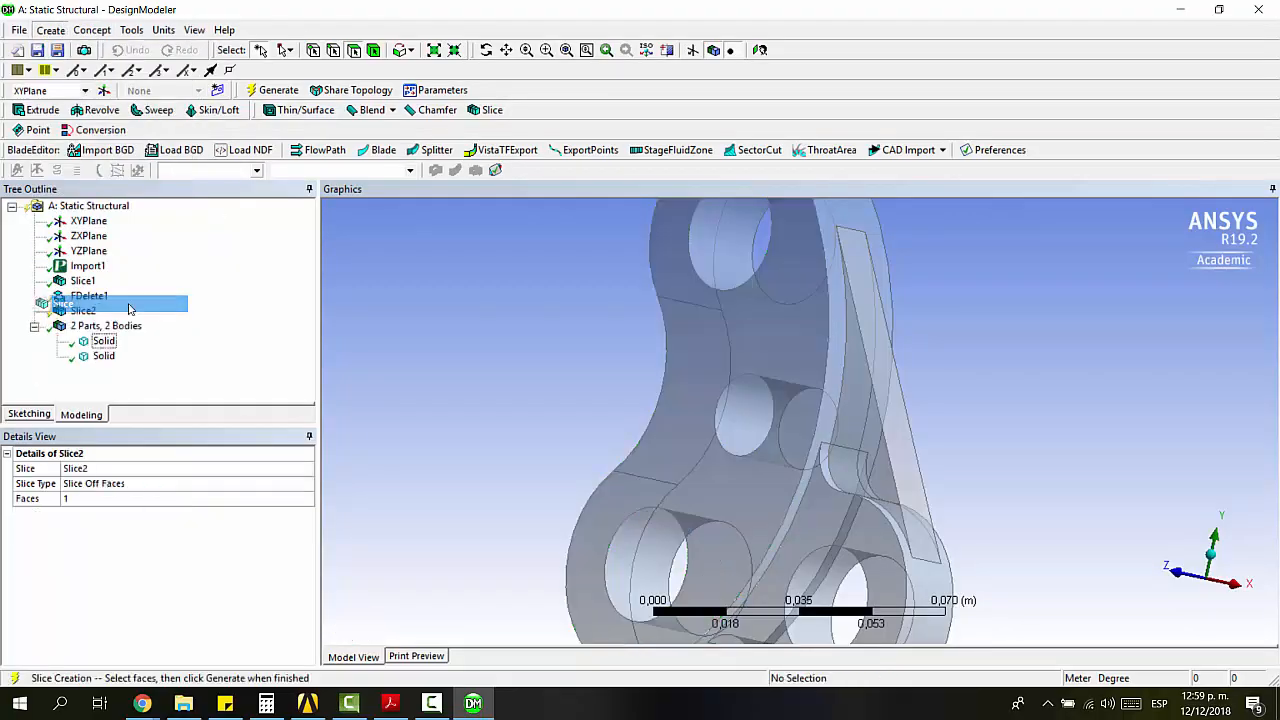
click(860, 228)
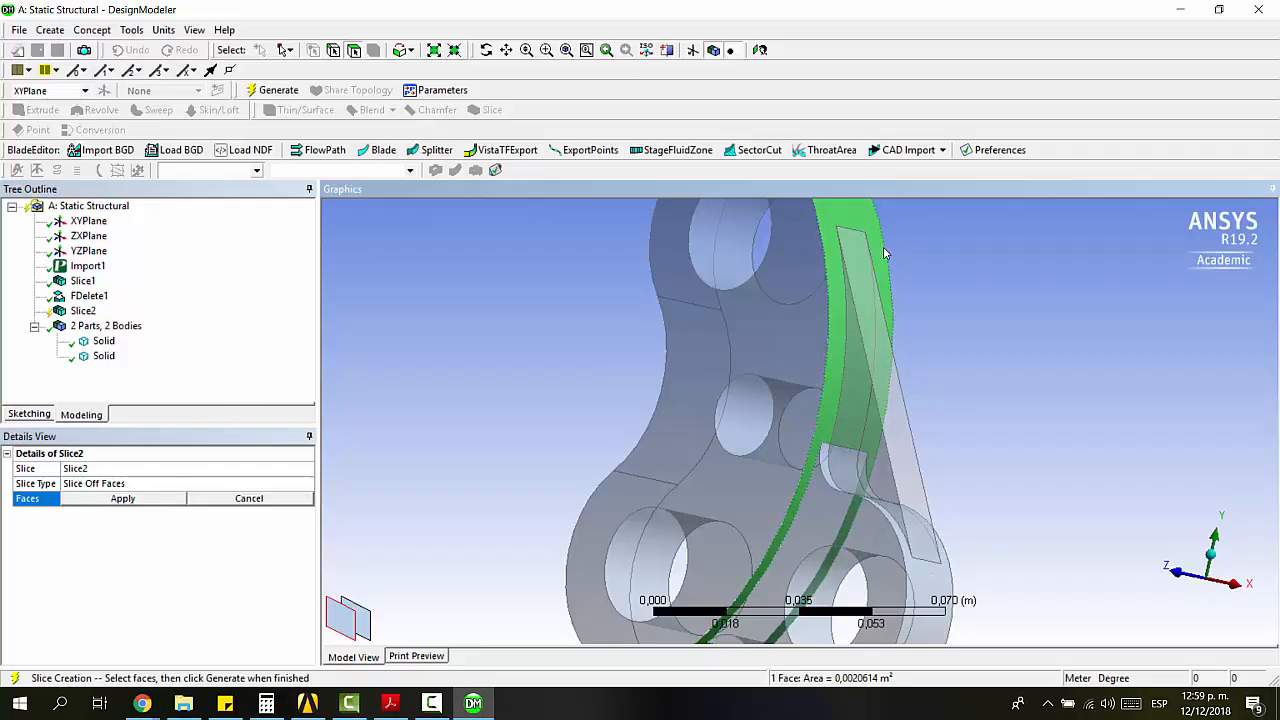
scroll(850, 325, down, 3)
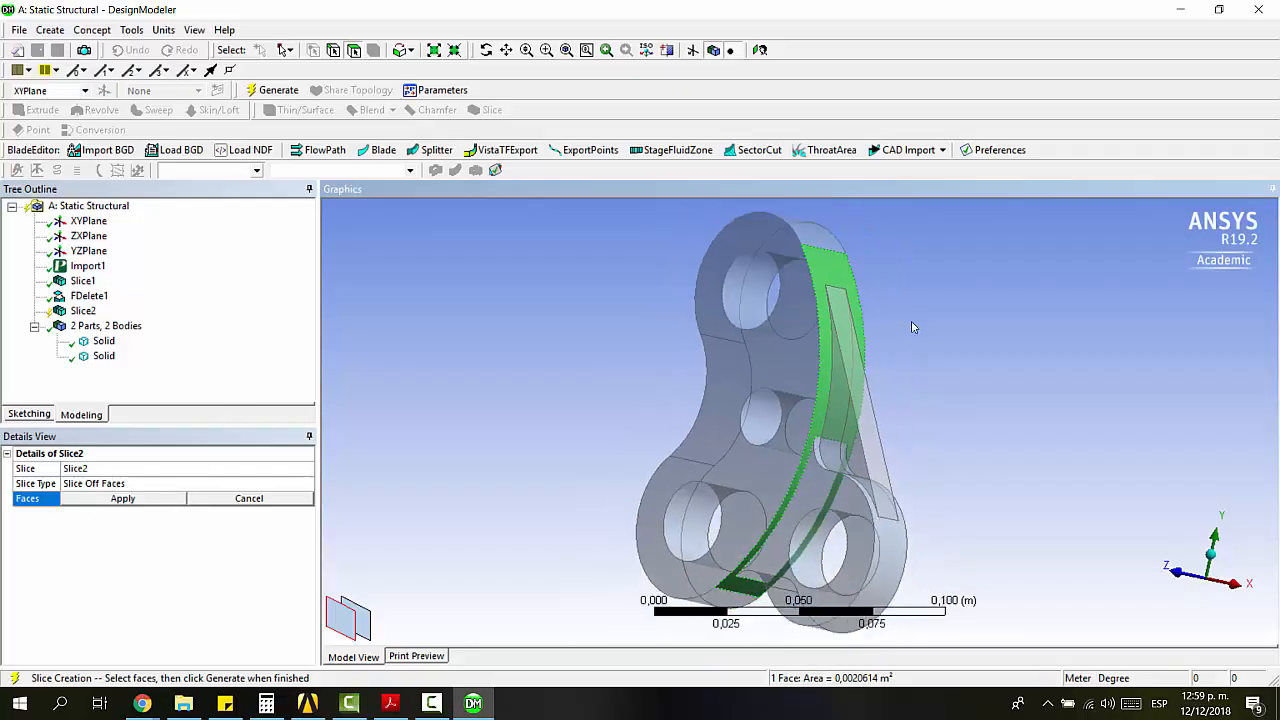
click(124, 497)
click(280, 90)
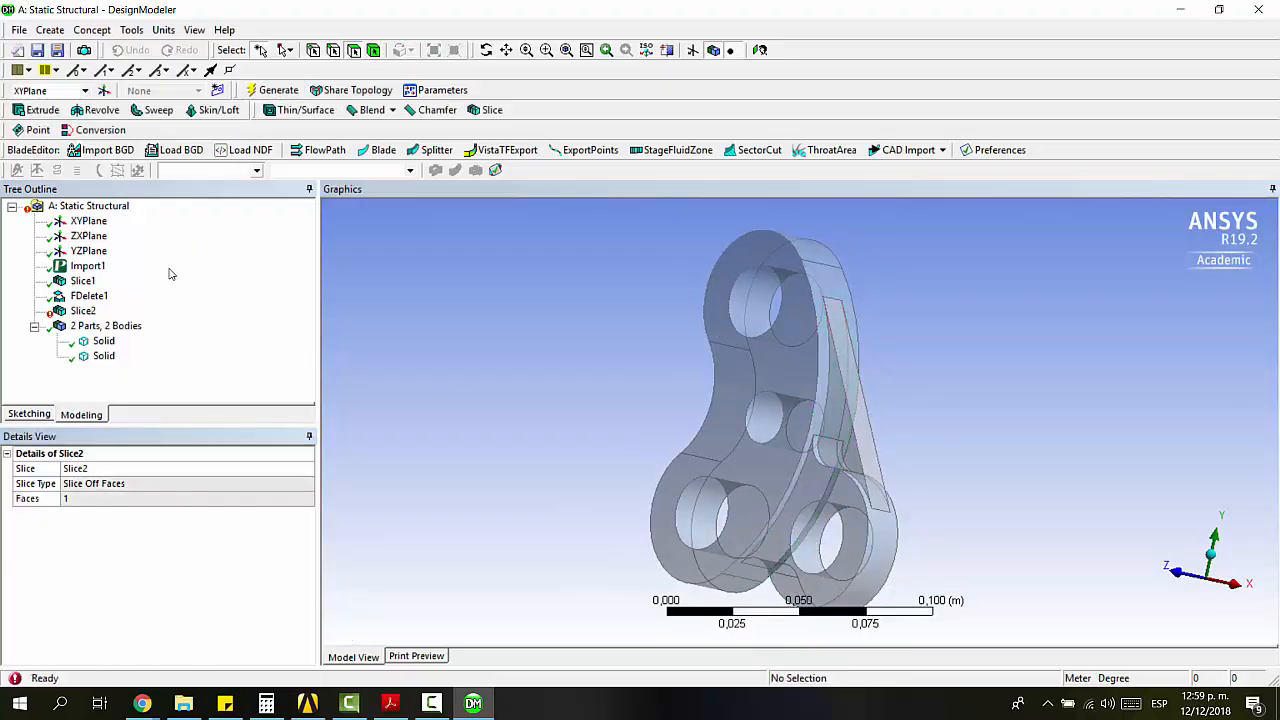
Step: Delete the Slice2 feature from the model tree
click(83, 311)
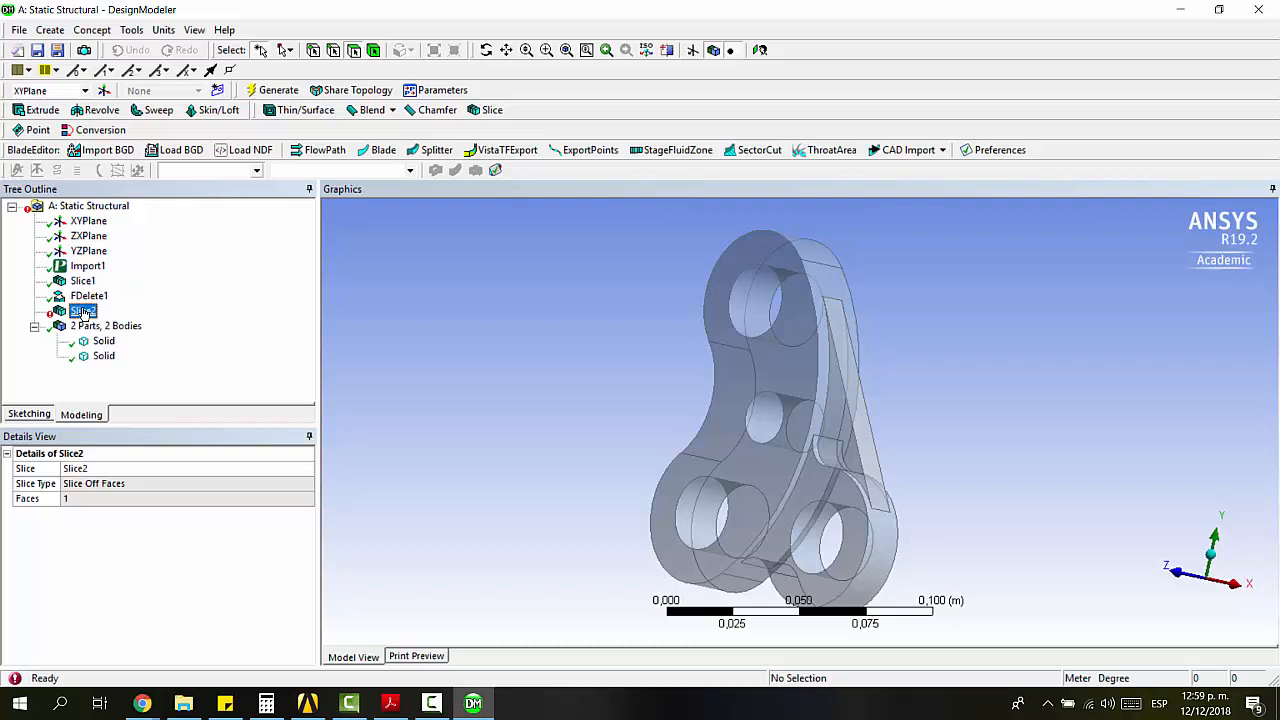
click(141, 478)
click(83, 311)
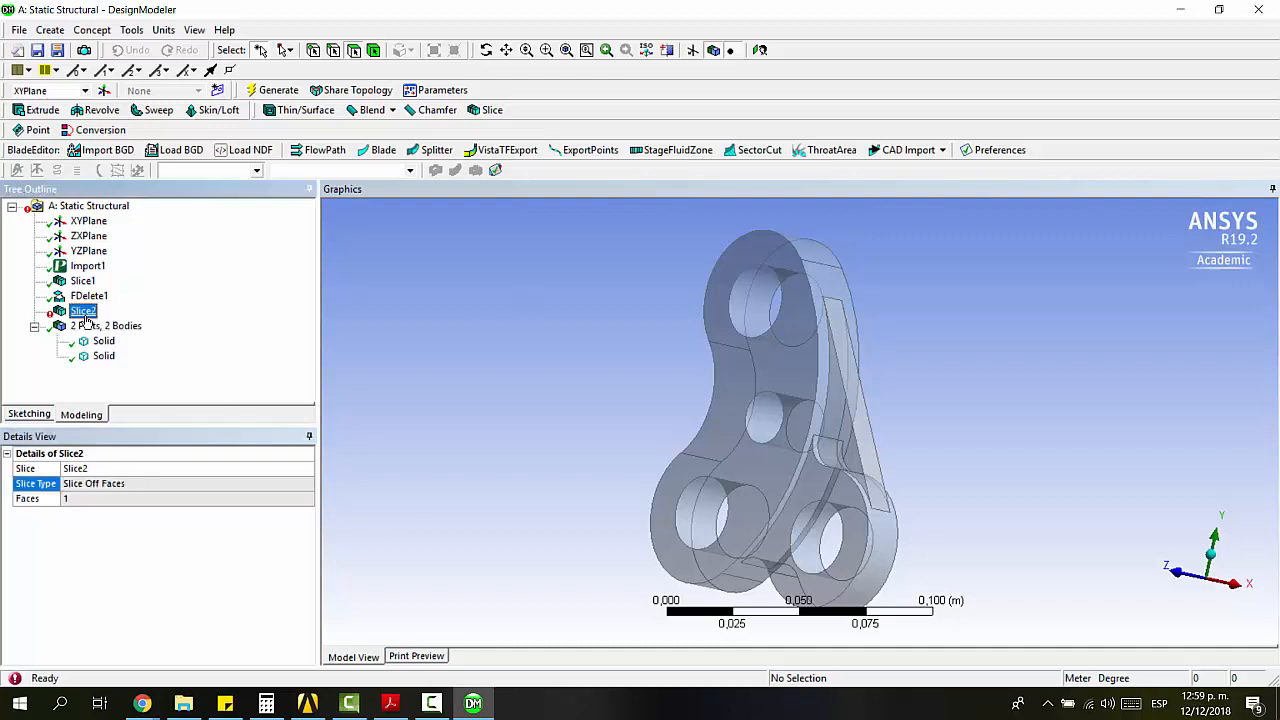
key(Delete)
key(Return)
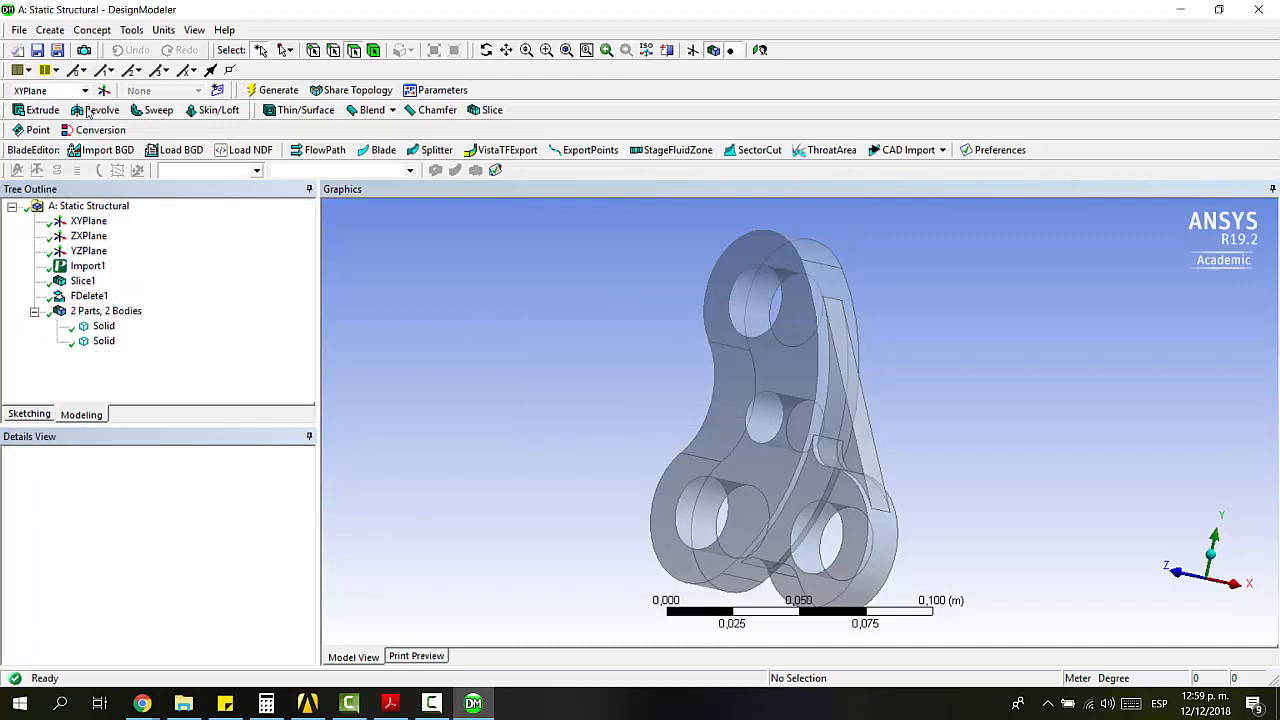
Step: Try another Slice Off Faces feature using the same long curved side face next to the triangular web
click(66, 32)
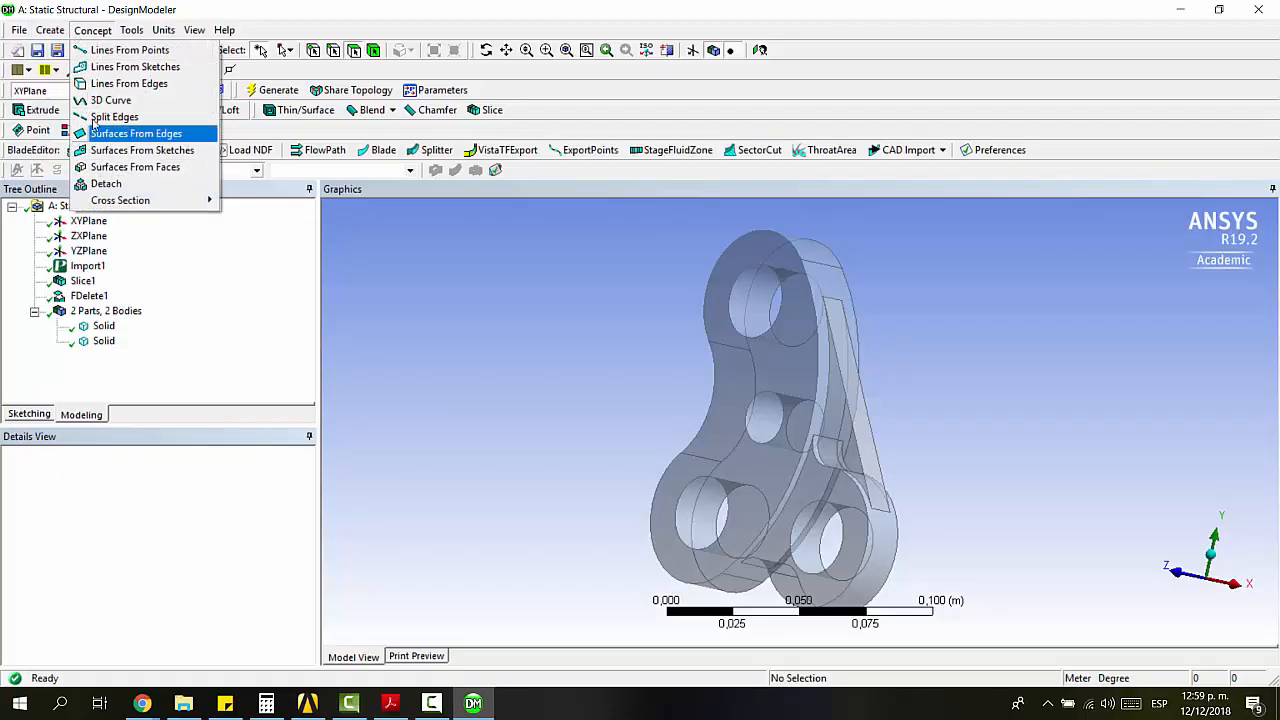
click(64, 303)
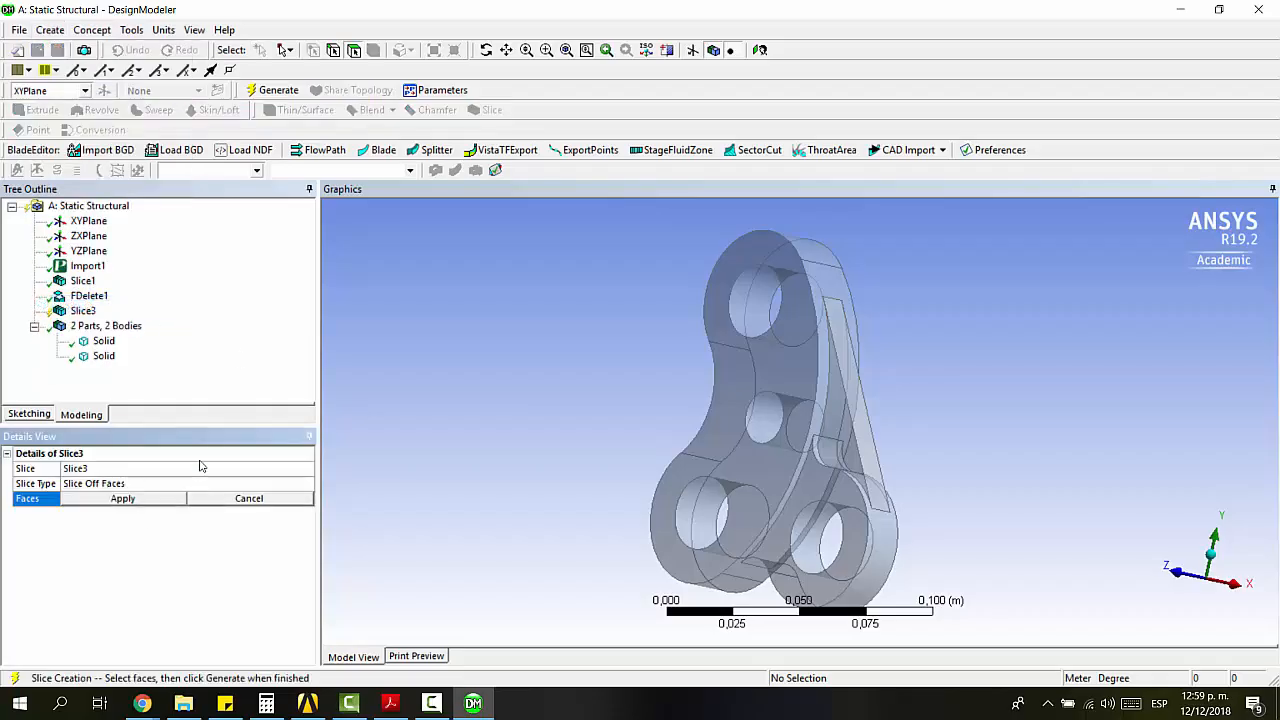
middle_drag(659, 374, 866, 374)
click(824, 368)
click(175, 499)
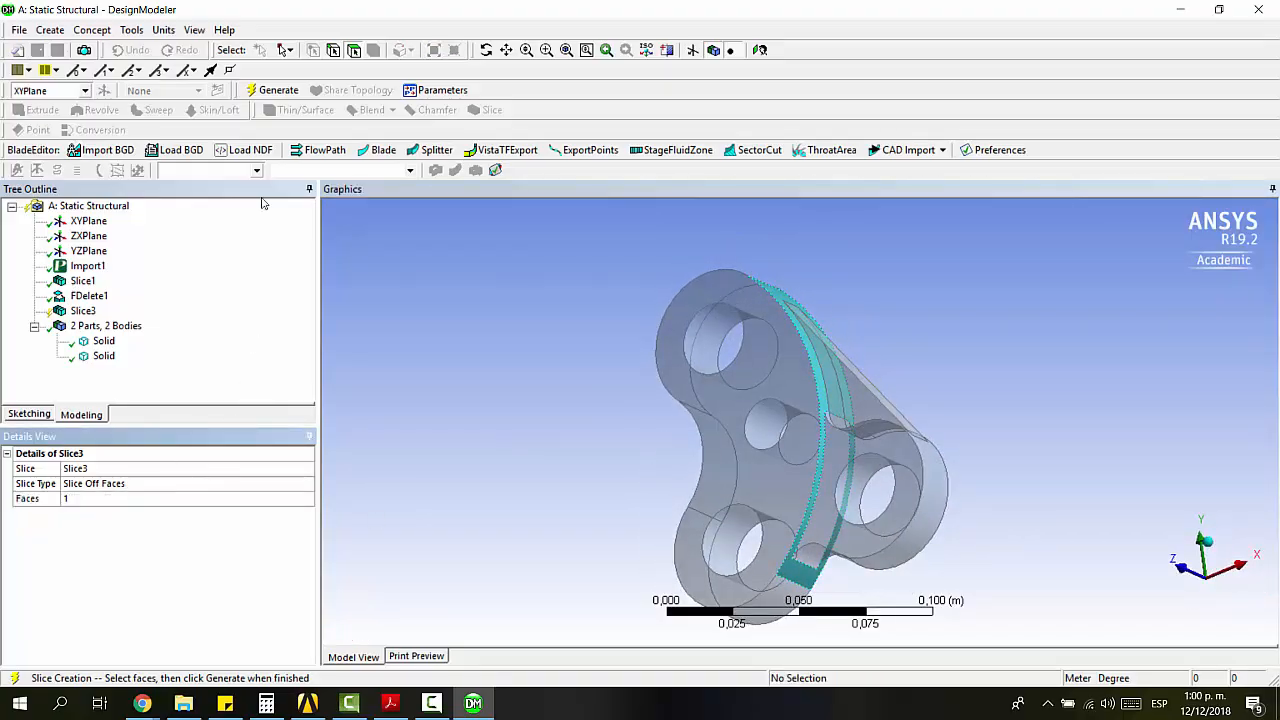
click(272, 92)
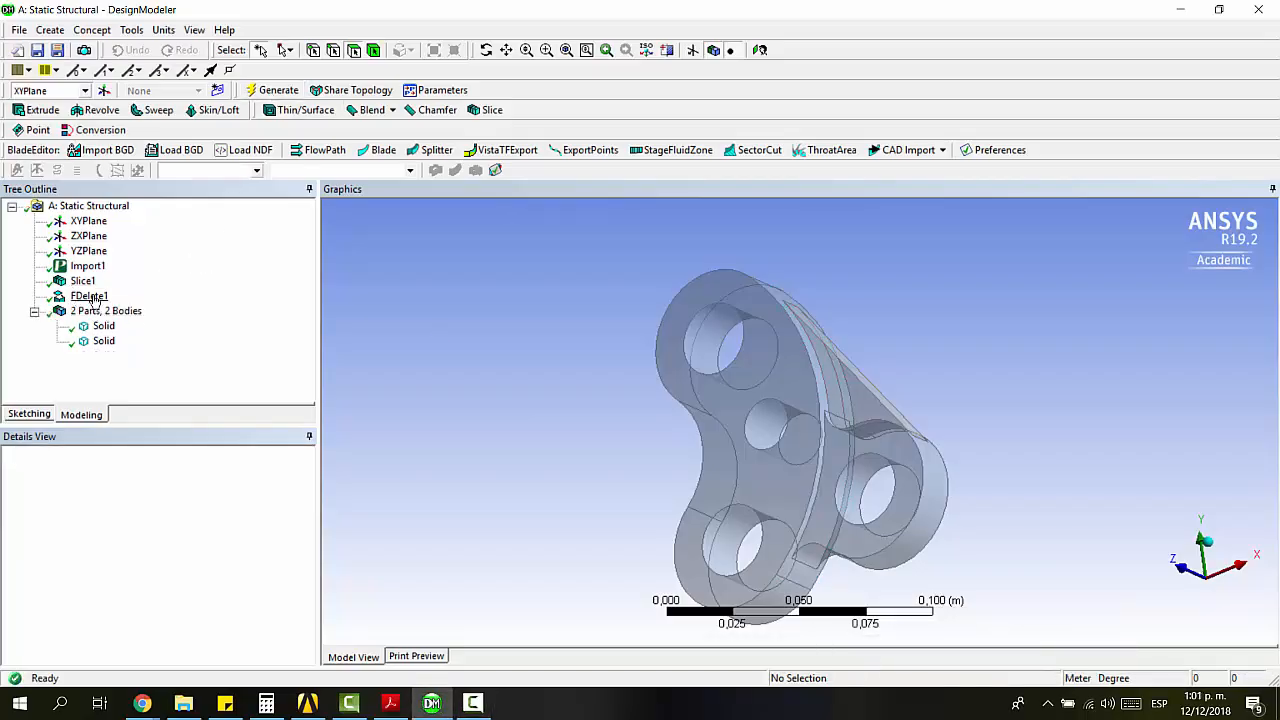
Step: Create a new Slice feature and set its slice type to Slice by Surface
click(50, 30)
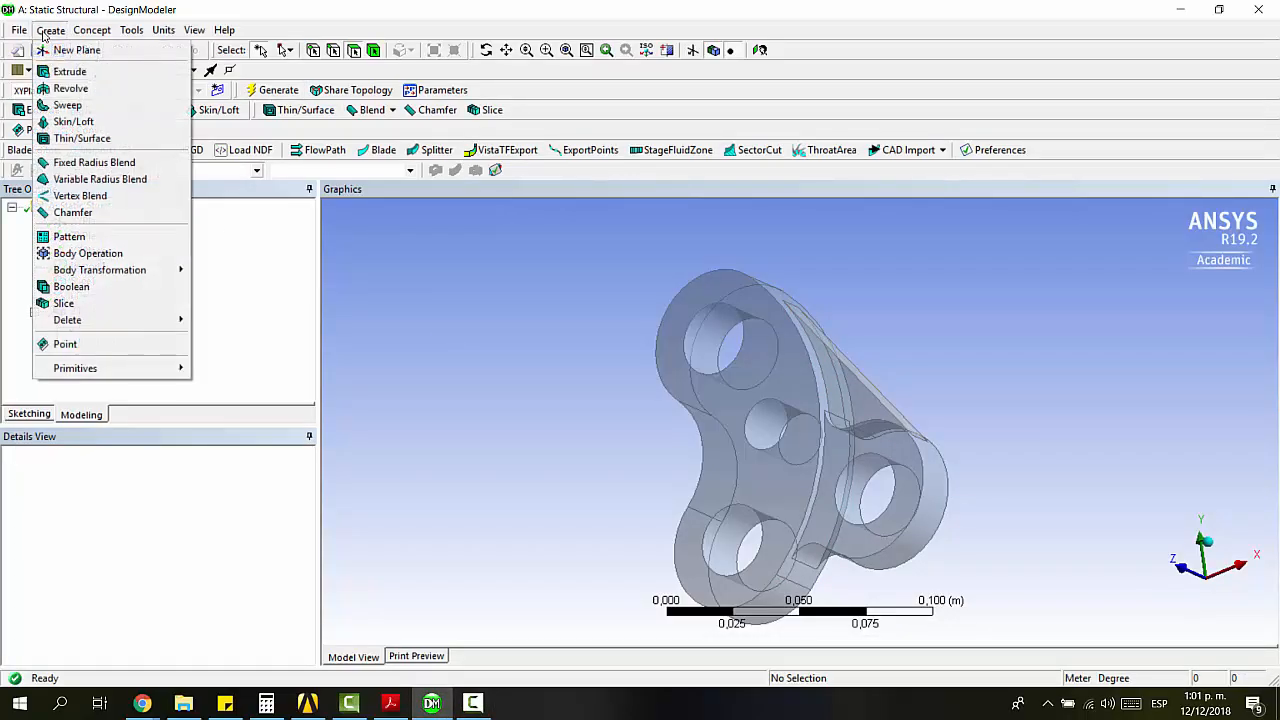
click(64, 303)
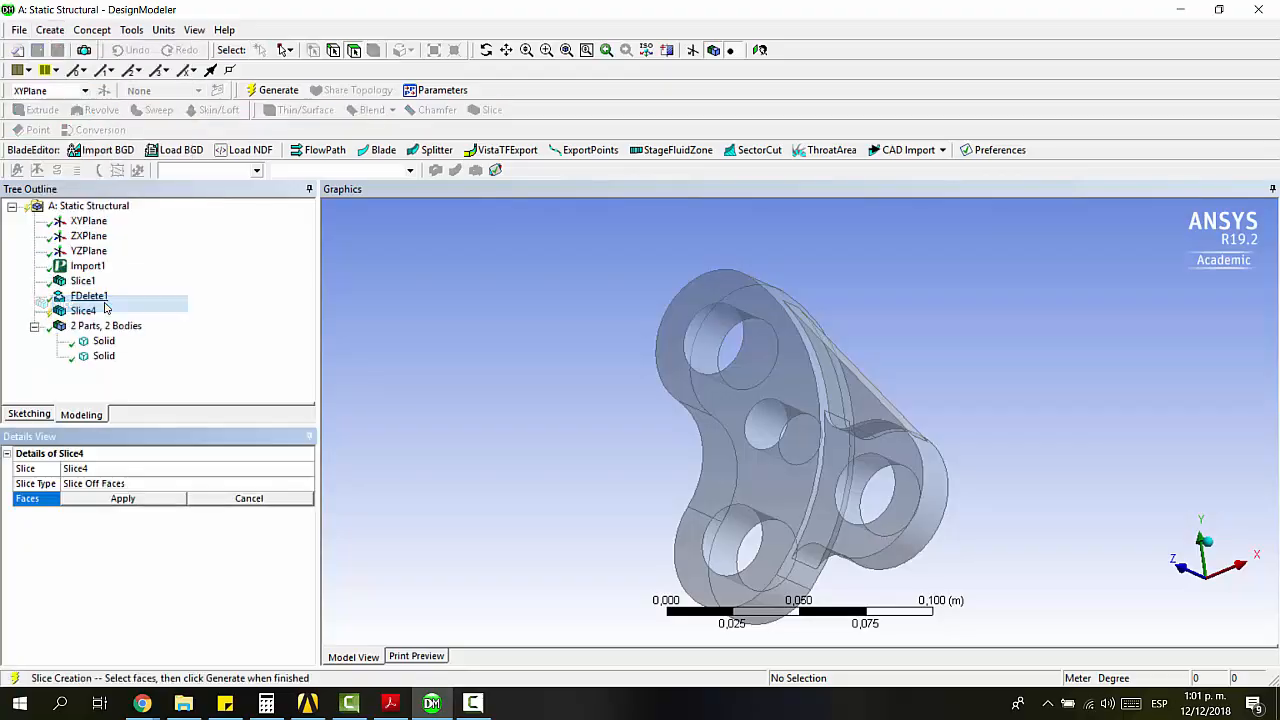
click(94, 485)
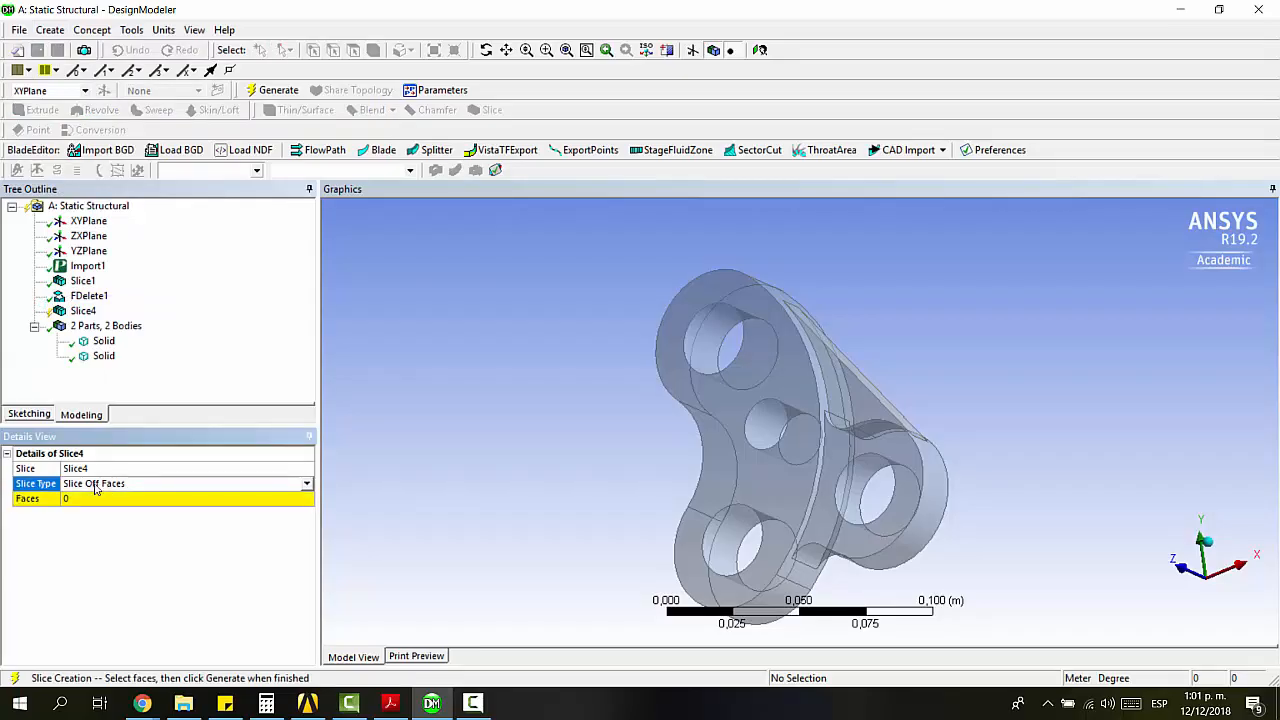
click(309, 485)
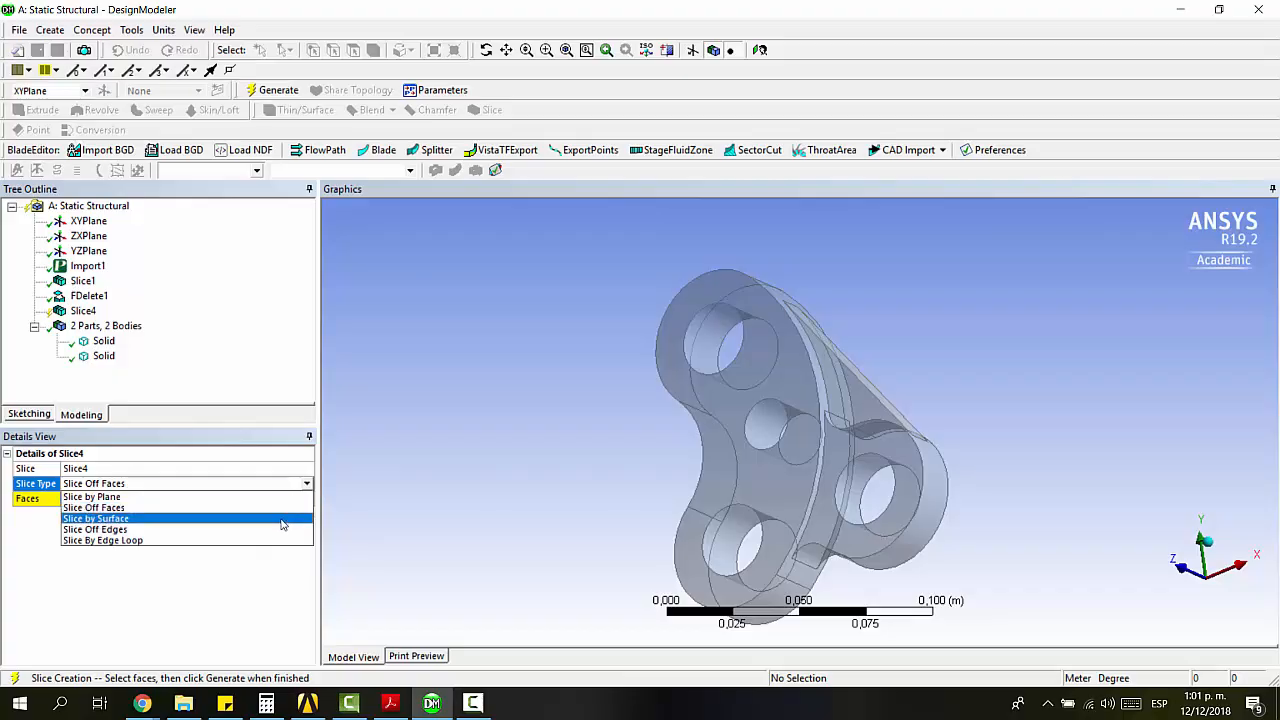
click(283, 523)
Step: Assign the convex curved side face of the three-hole plate as the slice's target face and generate the slice on all bodies
middle_drag(812, 350, 815, 381)
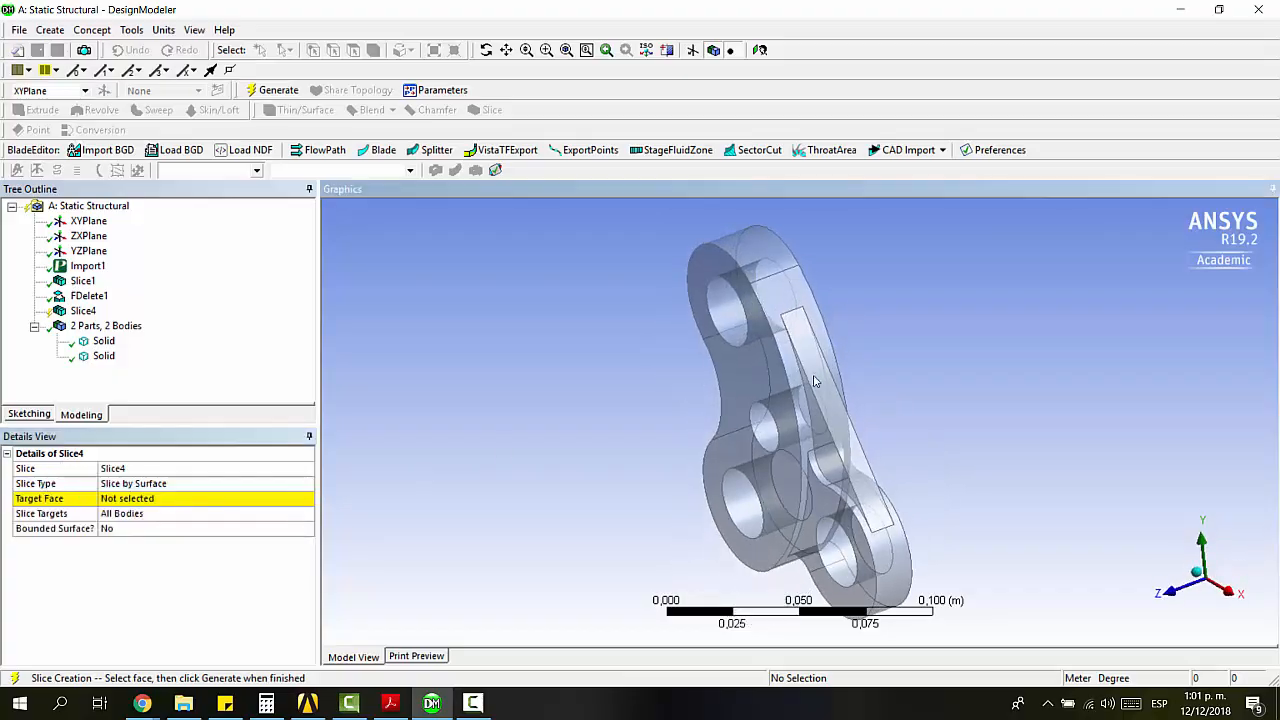
middle_drag(827, 312, 768, 270)
middle_drag(896, 381, 958, 355)
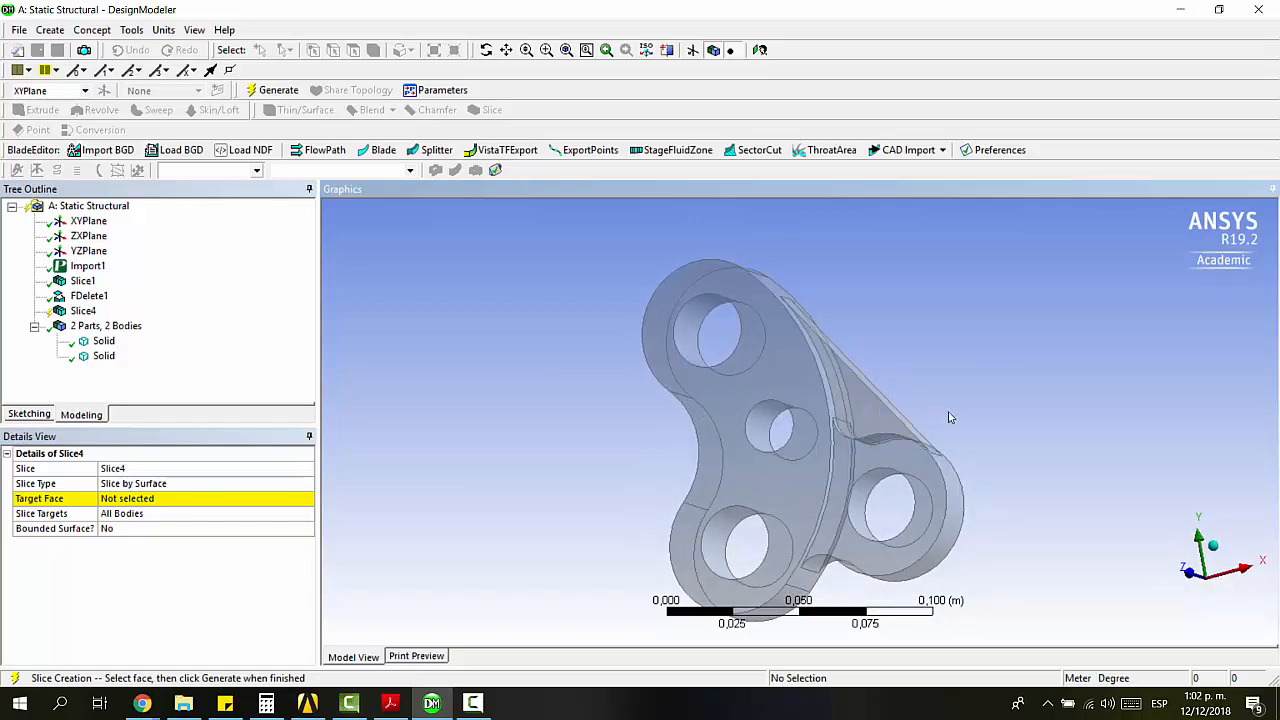
middle_drag(933, 410, 834, 425)
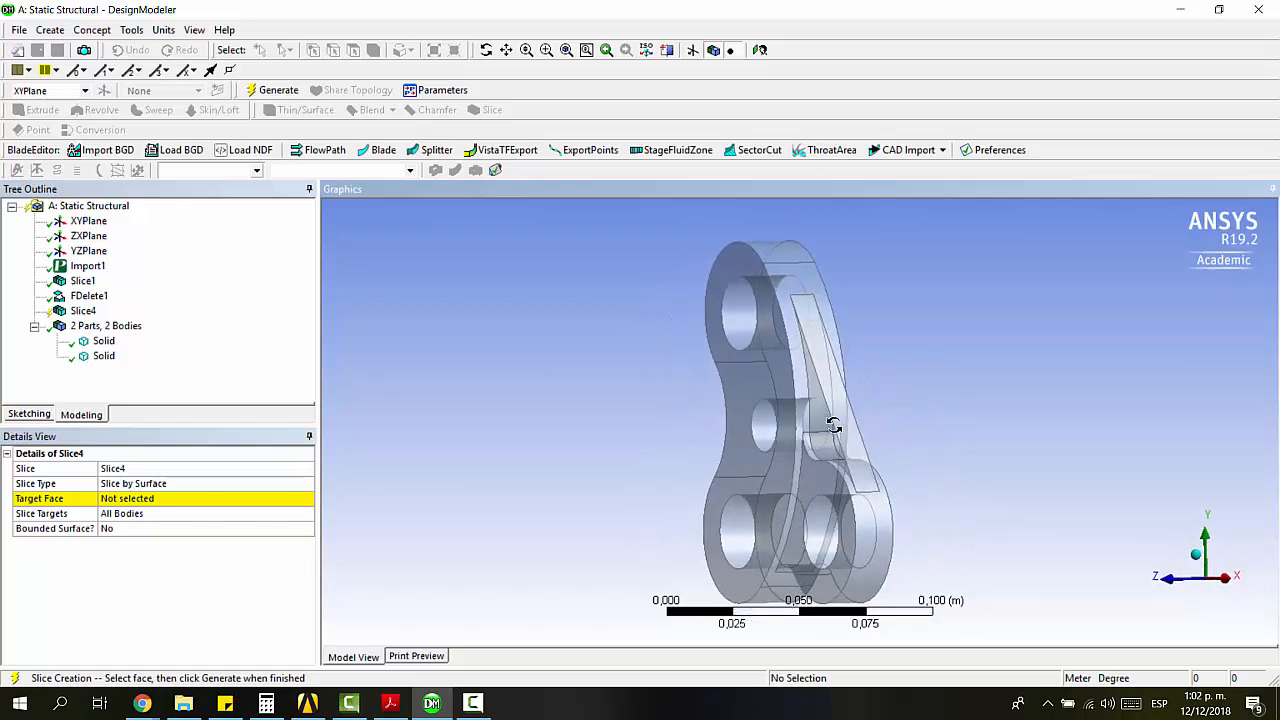
click(105, 499)
click(795, 276)
middle_drag(883, 311, 925, 384)
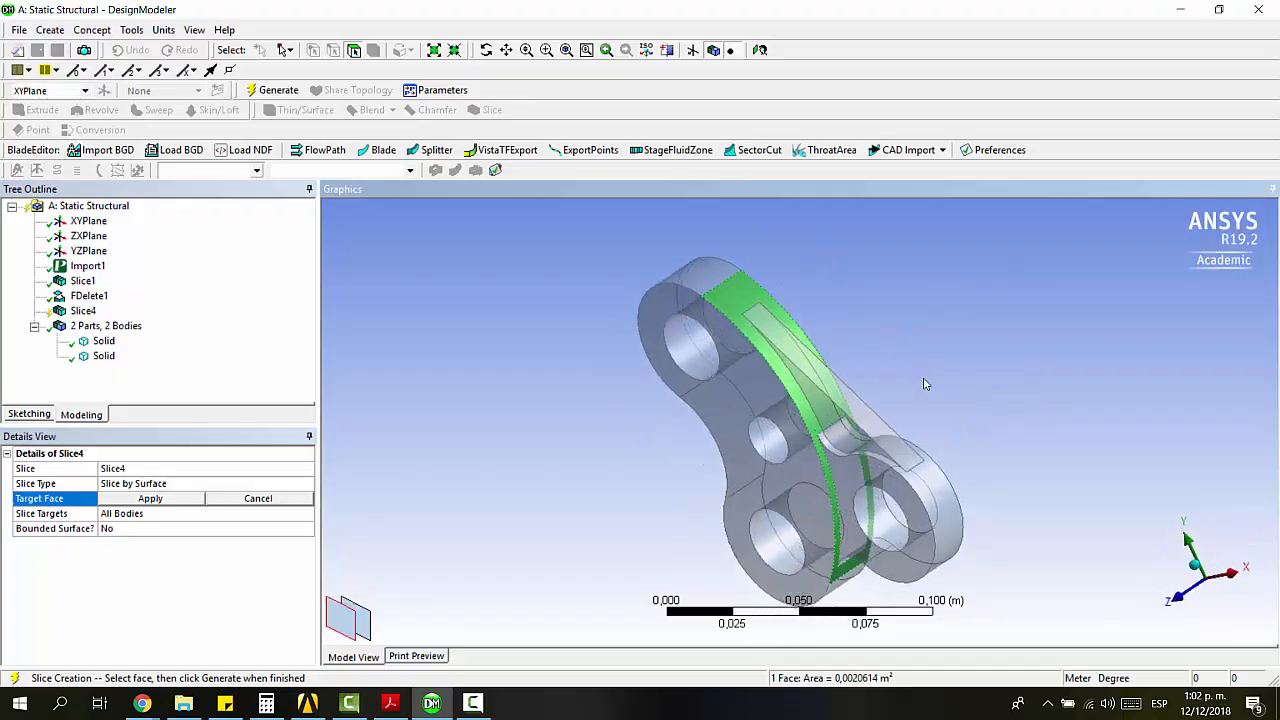
click(140, 500)
click(270, 90)
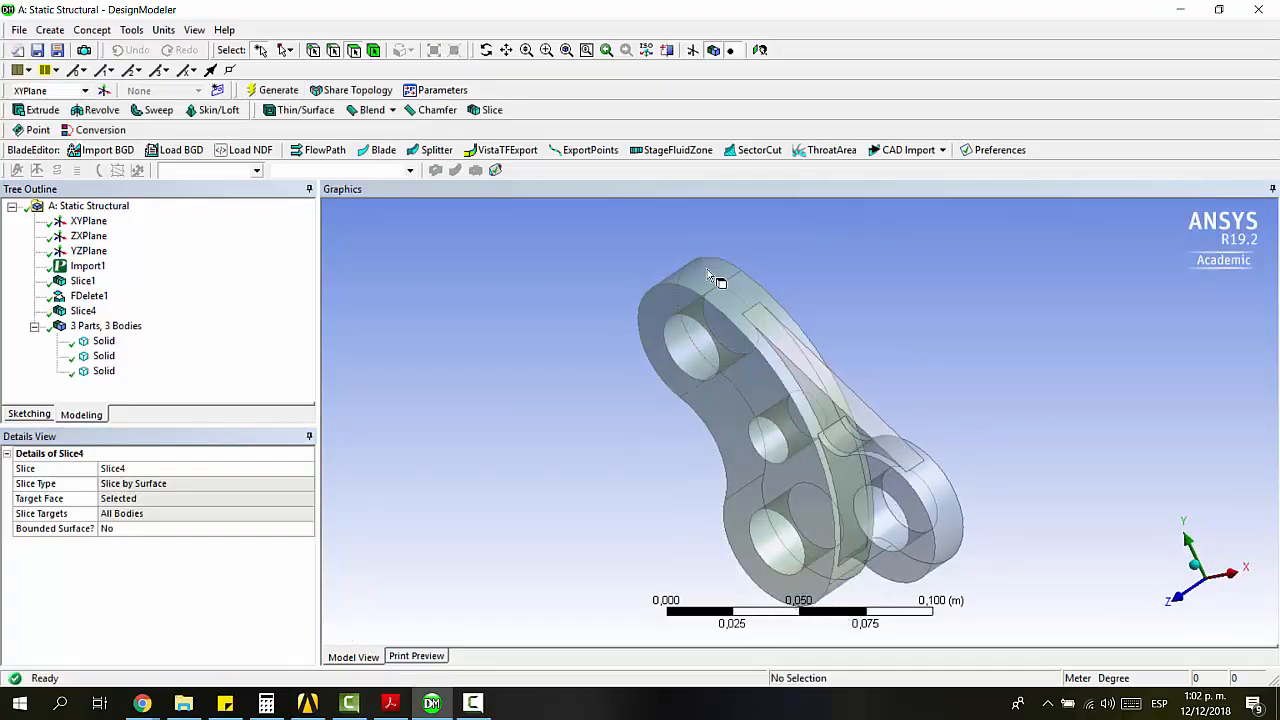
Step: Highlight each solid in the body list in turn to identify the parts of the sliced bracket
click(104, 341)
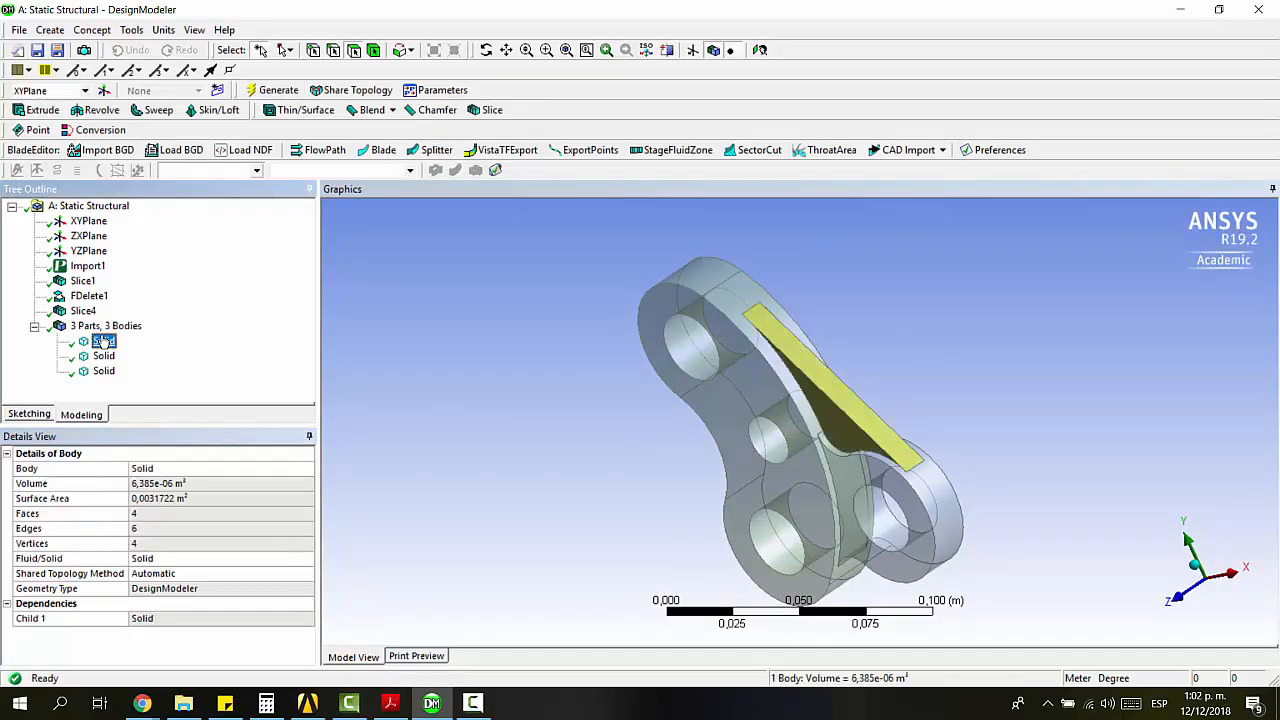
key(Down)
key(Down)
key(Up)
key(Up)
key(Down)
key(Down)
key(Up)
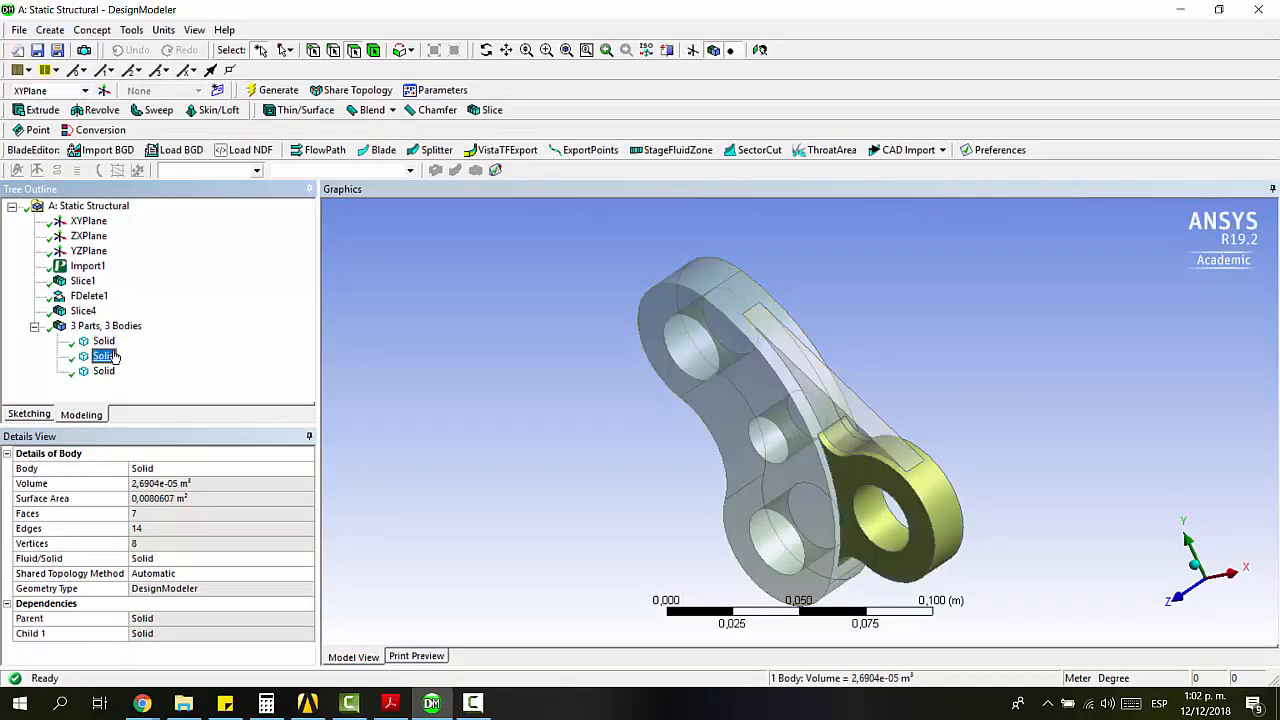
key(Down)
key(Up)
key(Up)
key(Down)
key(Down)
key(Up)
key(Up)
key(Up)
key(Down)
key(Down)
key(Down)
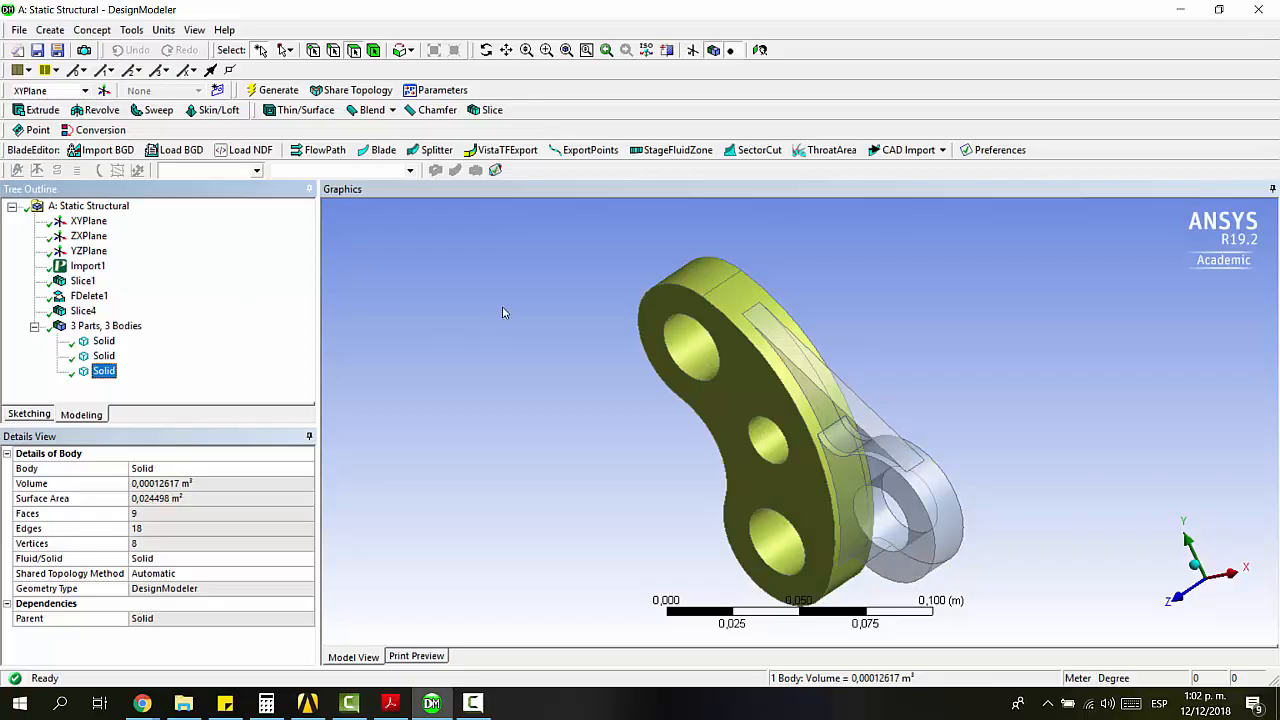
middle_drag(503, 313, 658, 352)
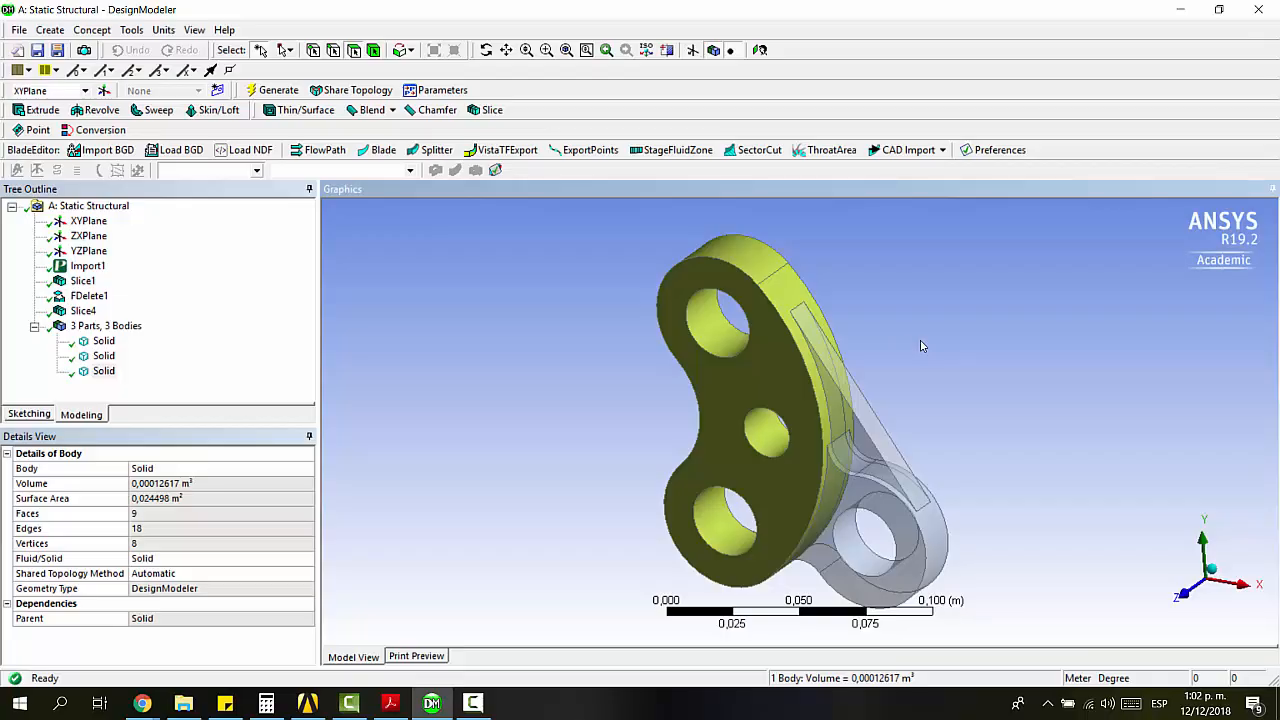
Step: Start a Mid-Surface feature and pick the two opposite flat faces of the three-hole plate as its face pair
click(92, 30)
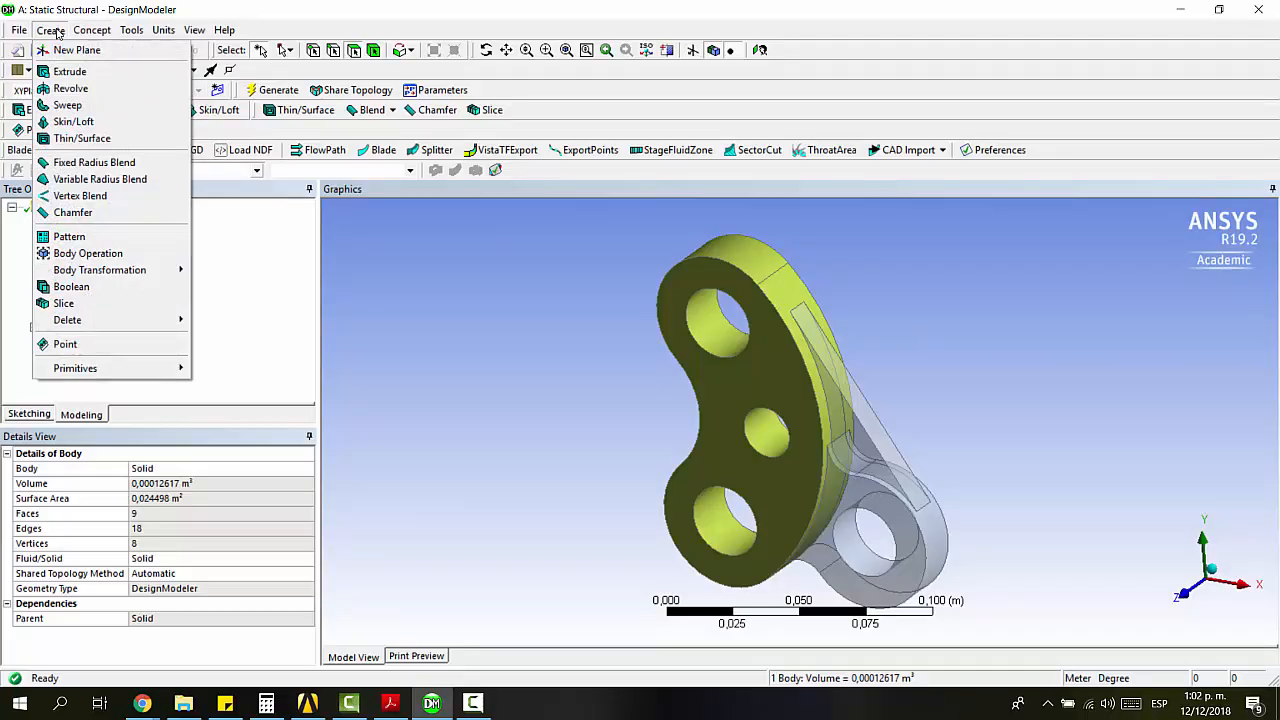
mouse_move(88, 35)
mouse_move(131, 37)
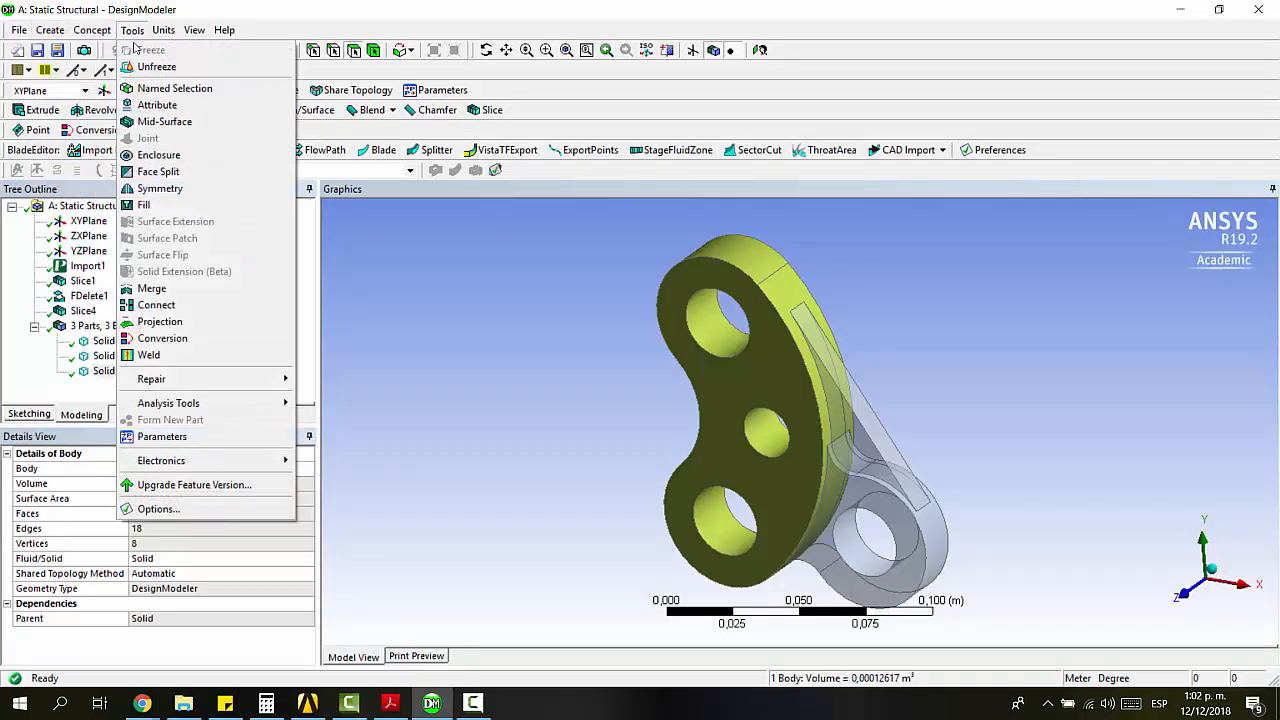
click(165, 121)
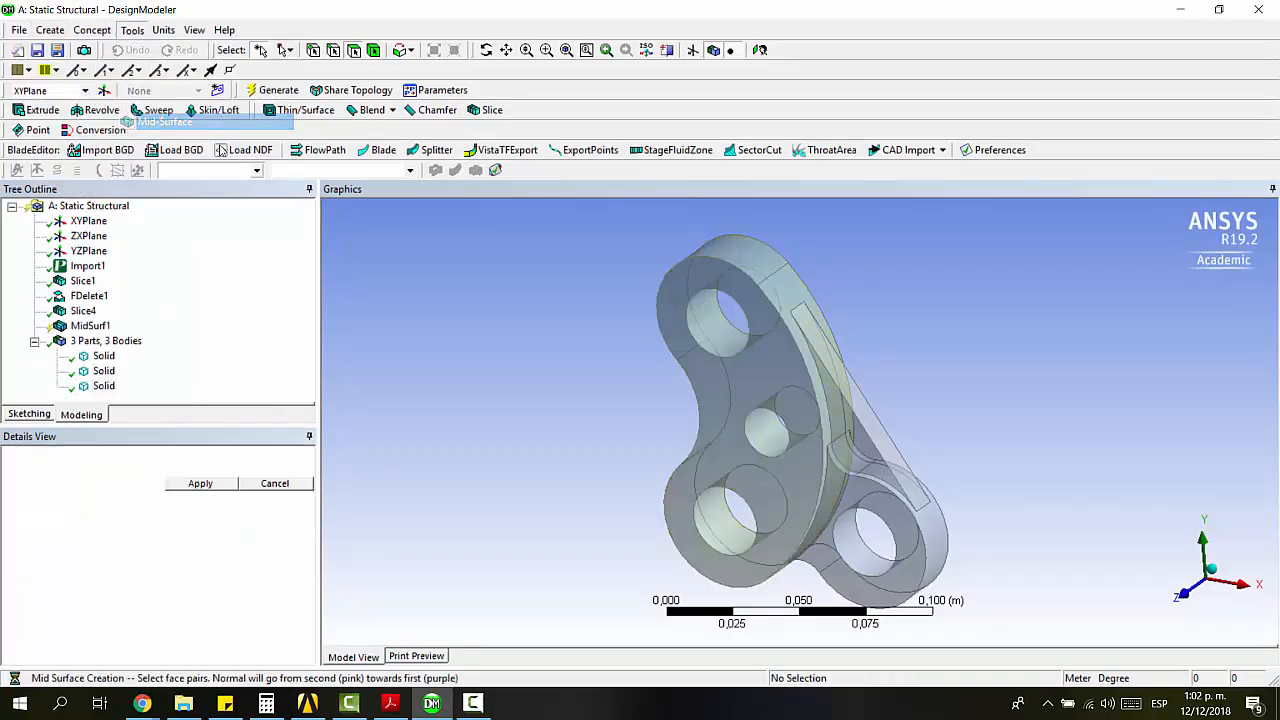
click(783, 333)
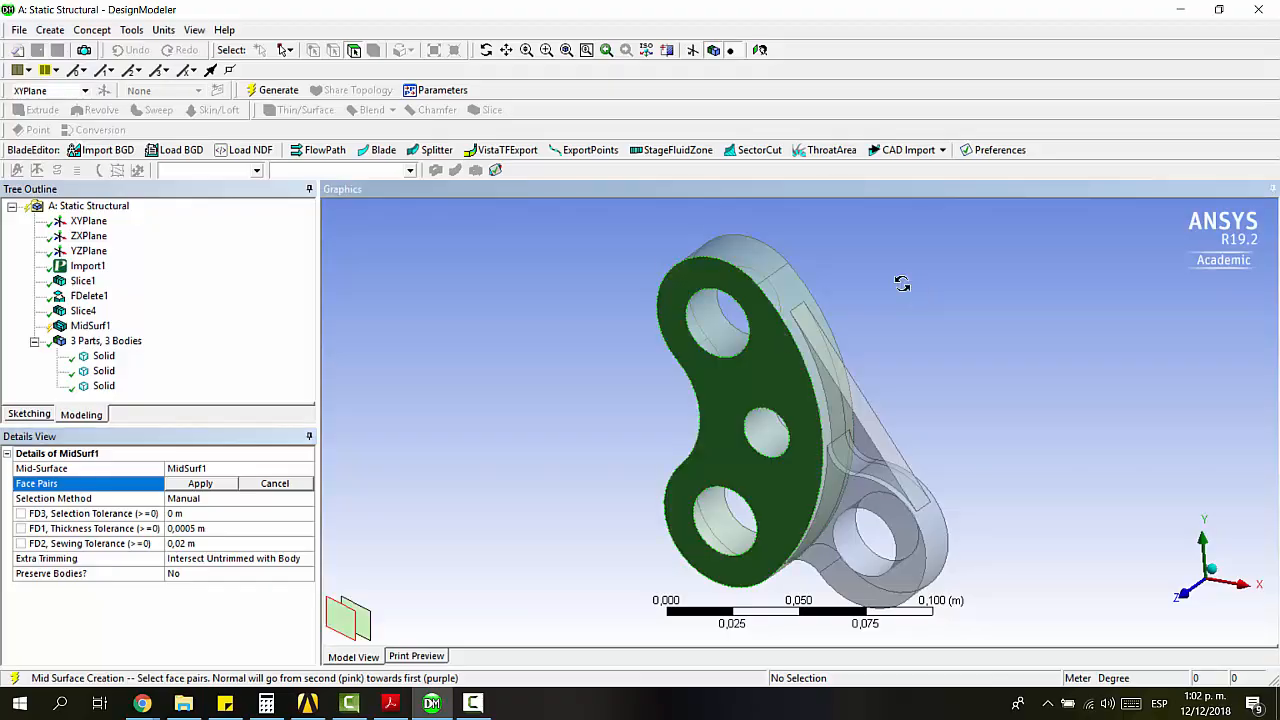
middle_drag(903, 280, 803, 293)
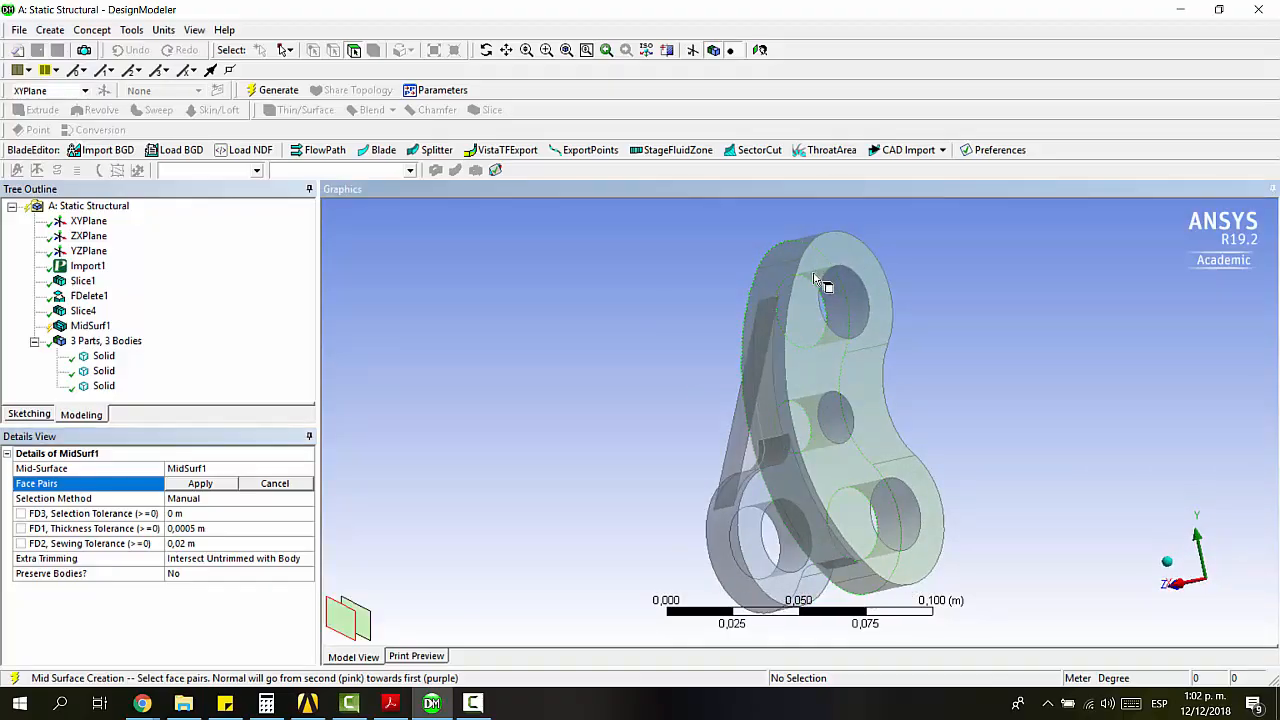
middle_drag(605, 332, 920, 390)
click(930, 355)
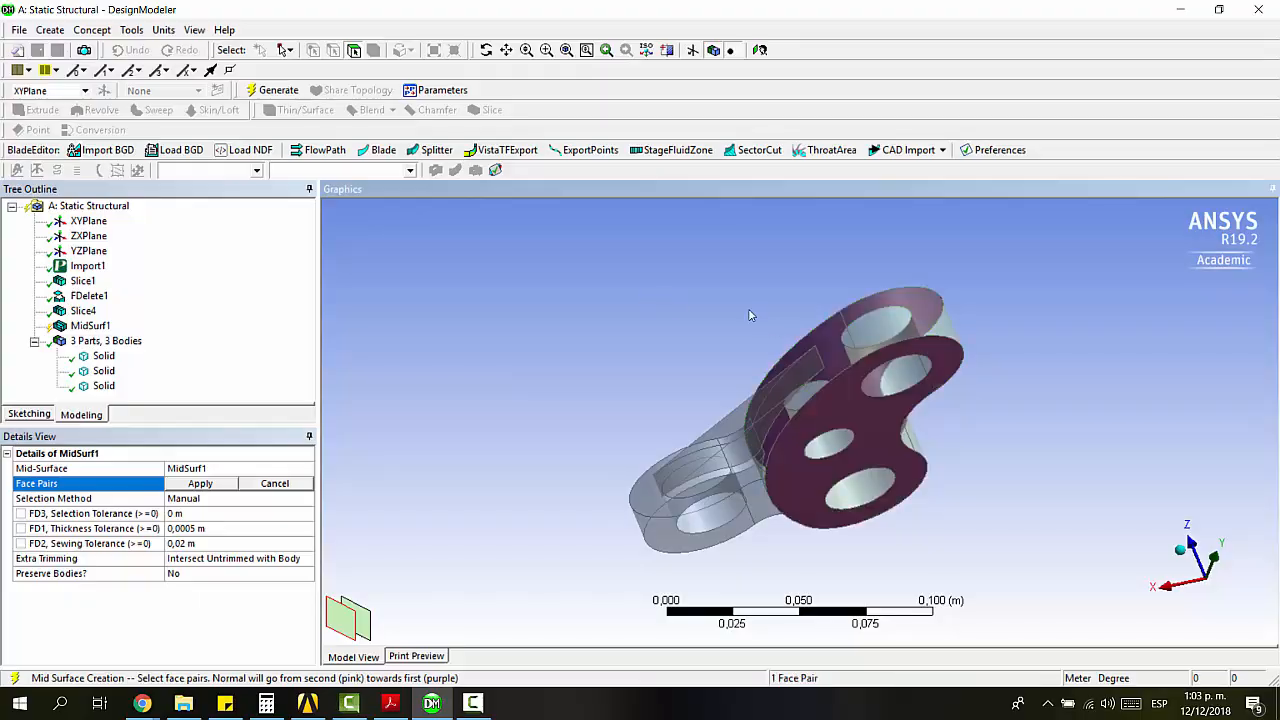
Step: Apply the plate's face pair and generate its mid-surface
middle_drag(1009, 294, 1060, 314)
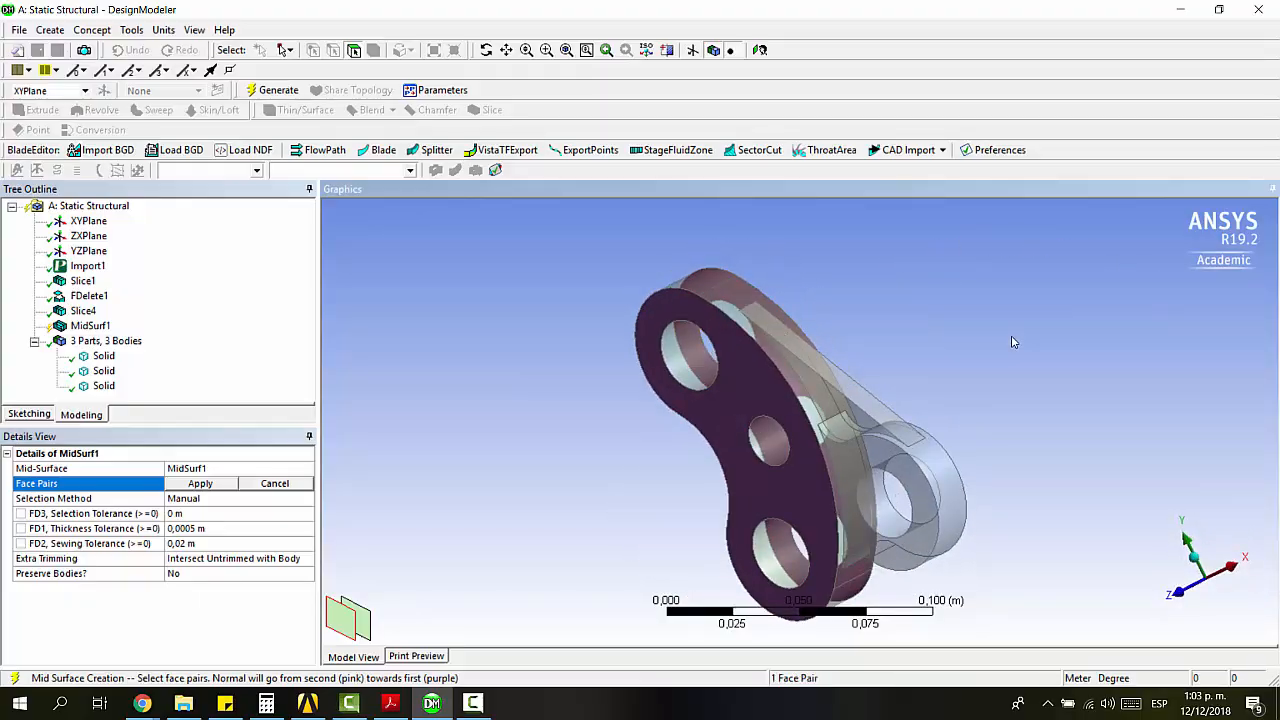
middle_drag(910, 340, 975, 343)
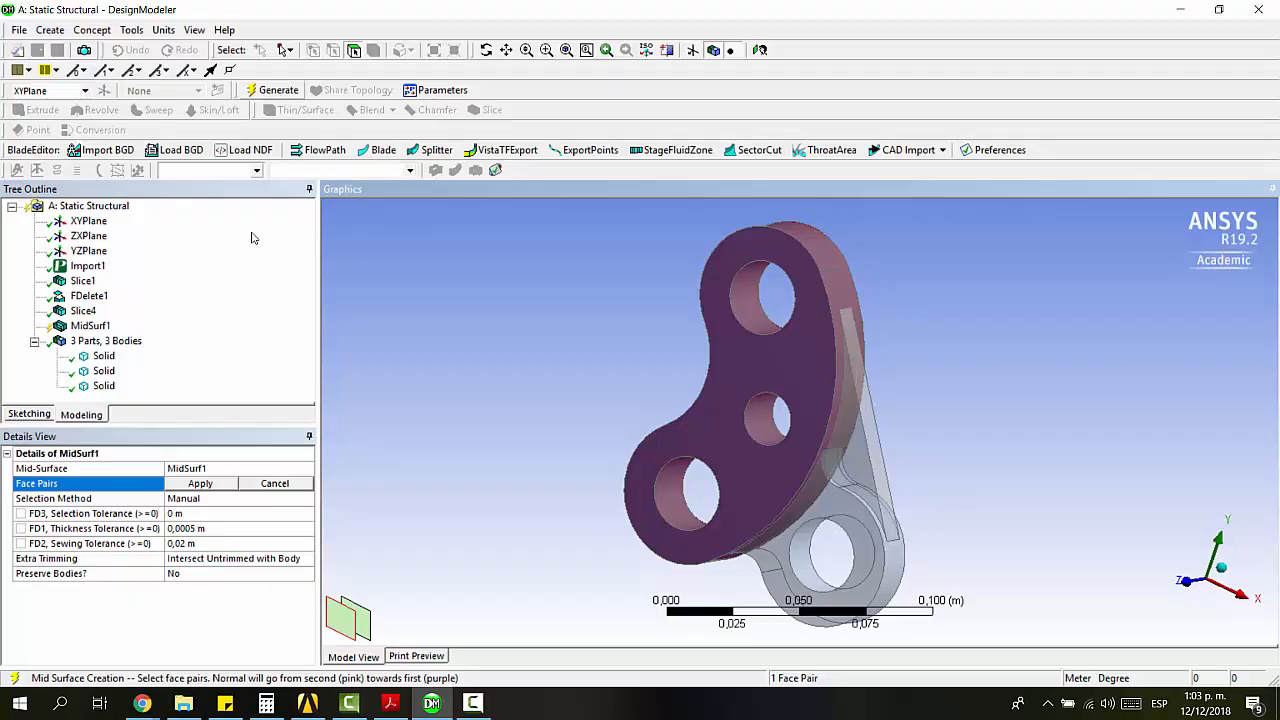
click(200, 483)
click(272, 90)
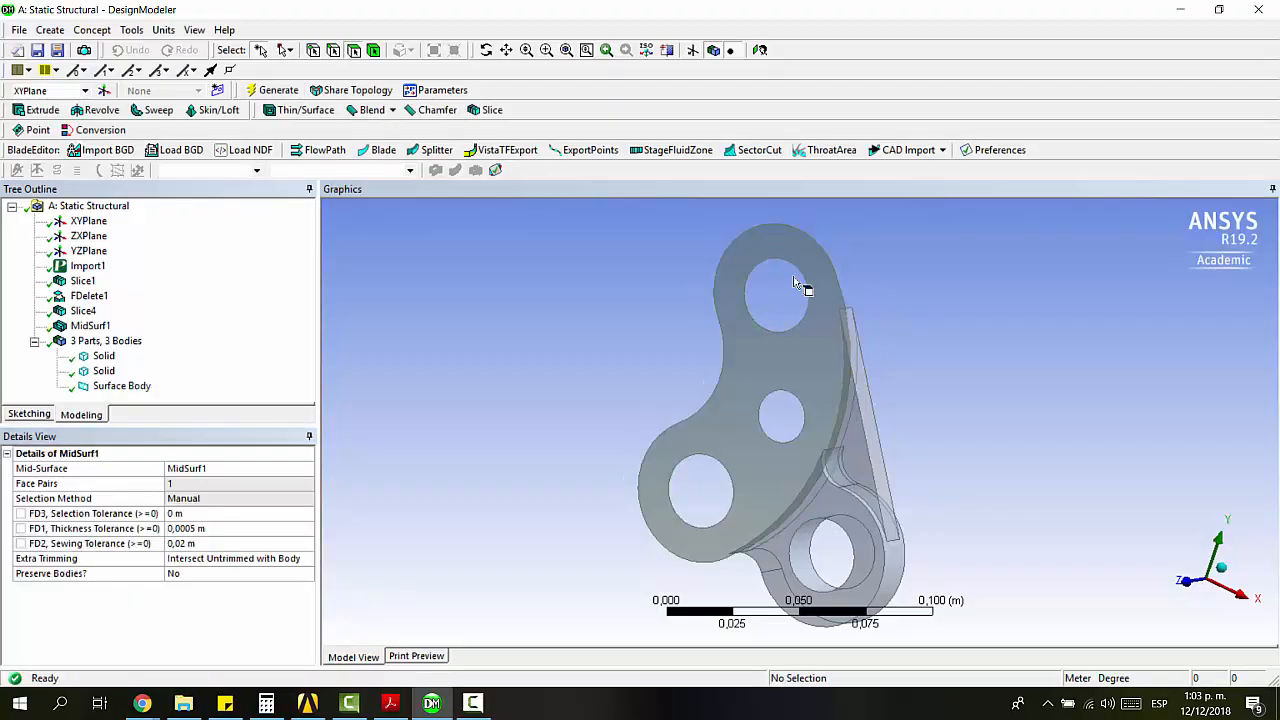
click(830, 368)
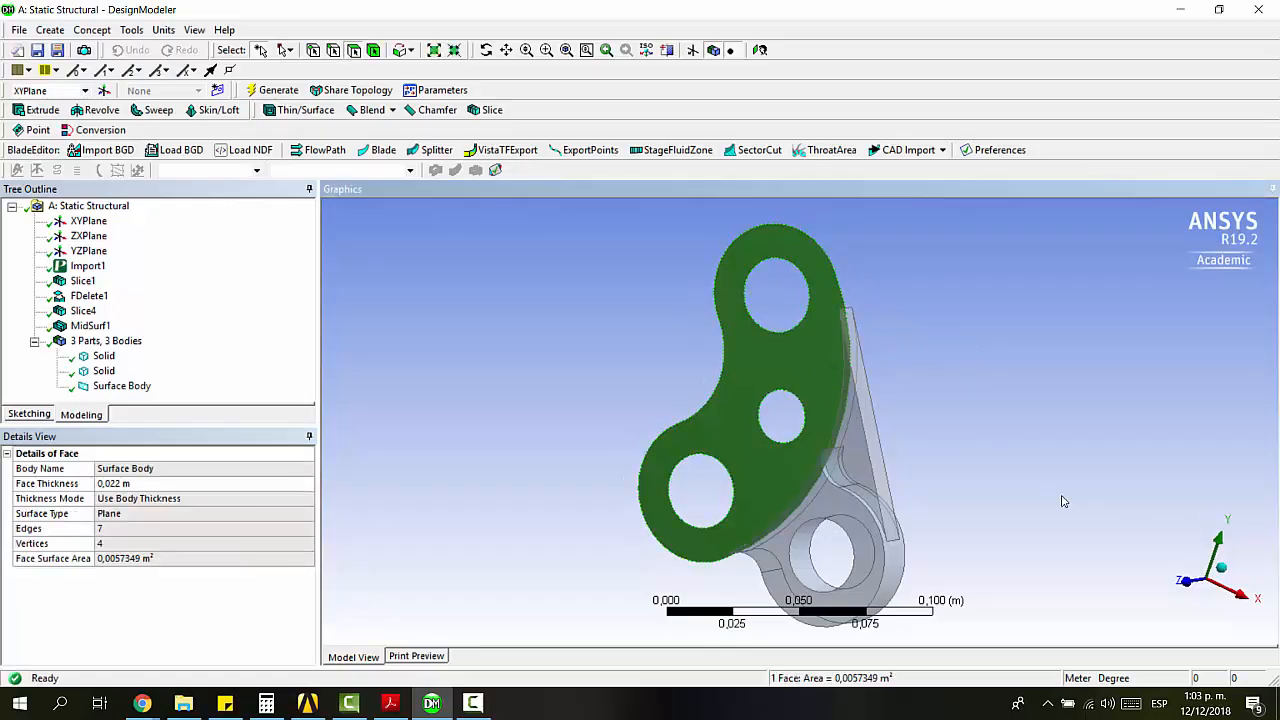
click(1186, 580)
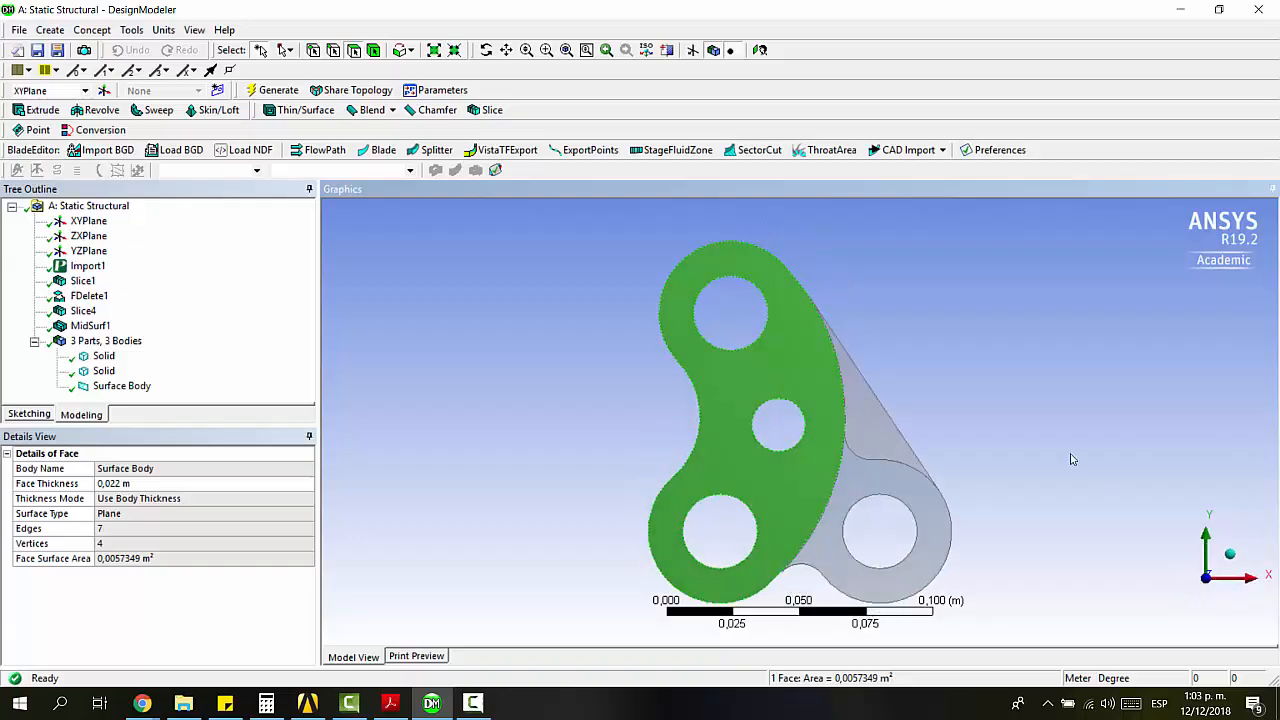
middle_drag(853, 364, 920, 354)
click(920, 354)
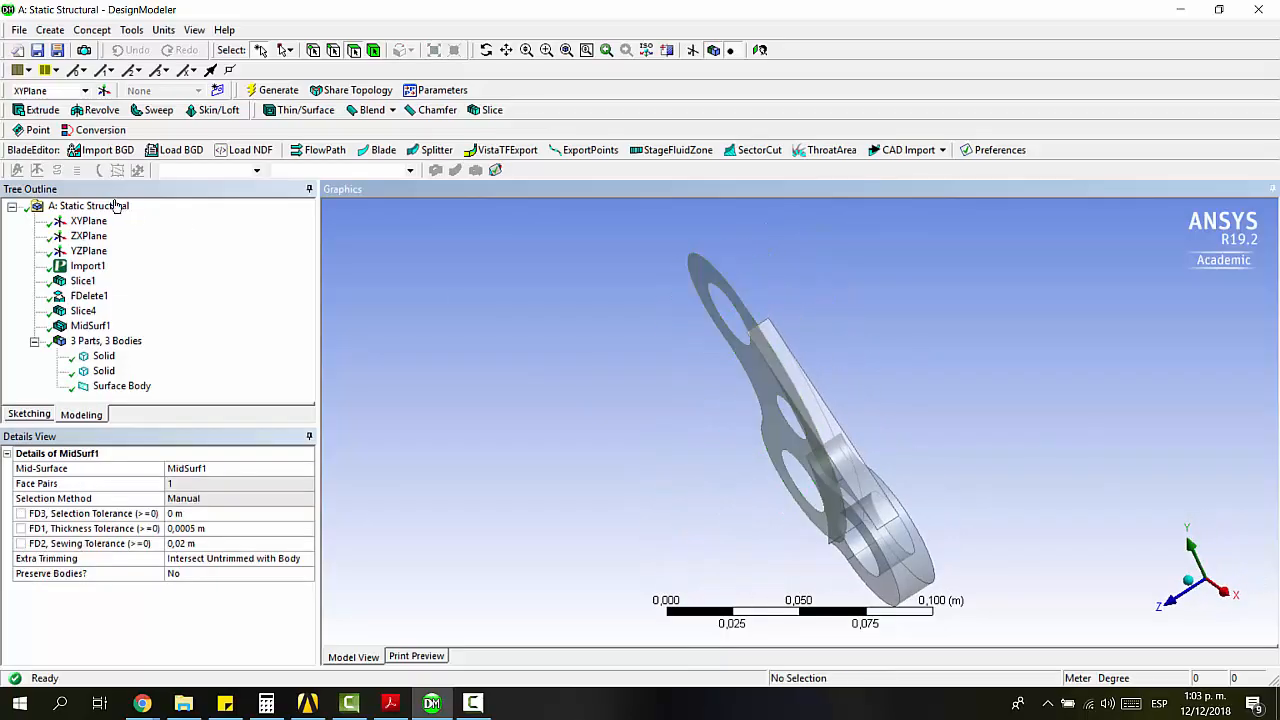
click(95, 327)
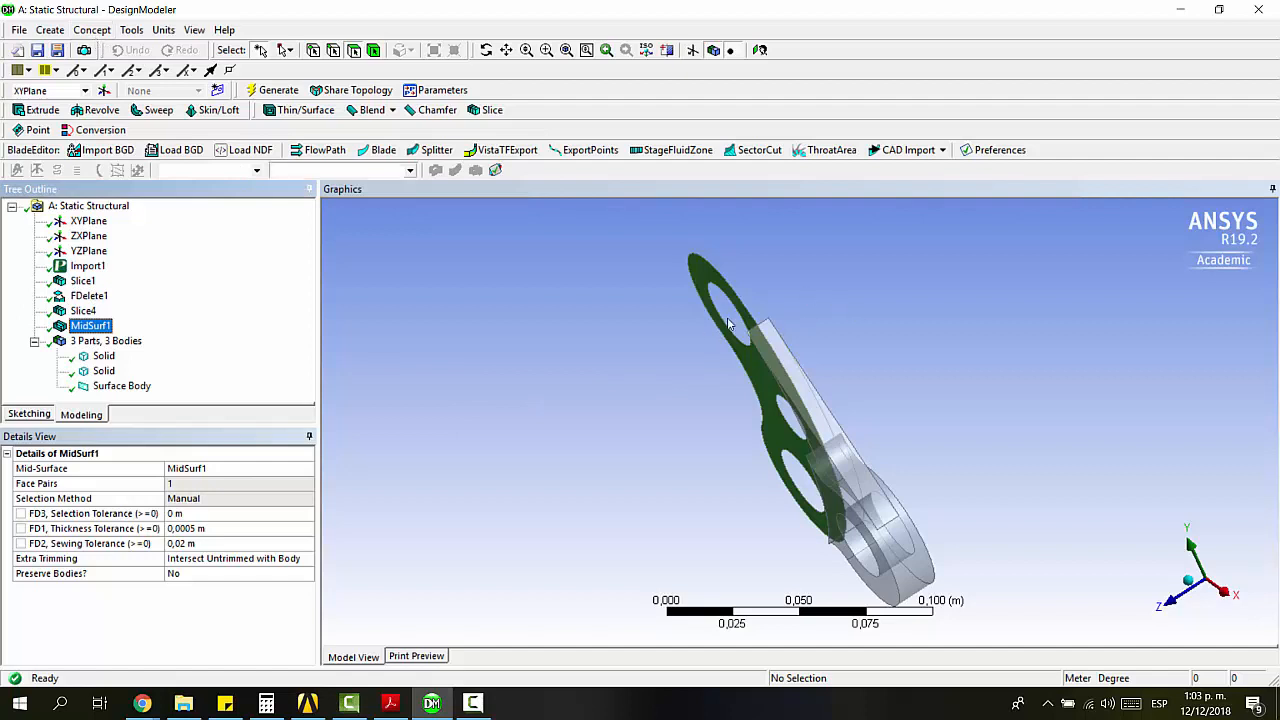
Step: Create a second Mid-Surface feature from the two opposite flat faces of the triangular web and generate it
click(50, 30)
mouse_move(75, 38)
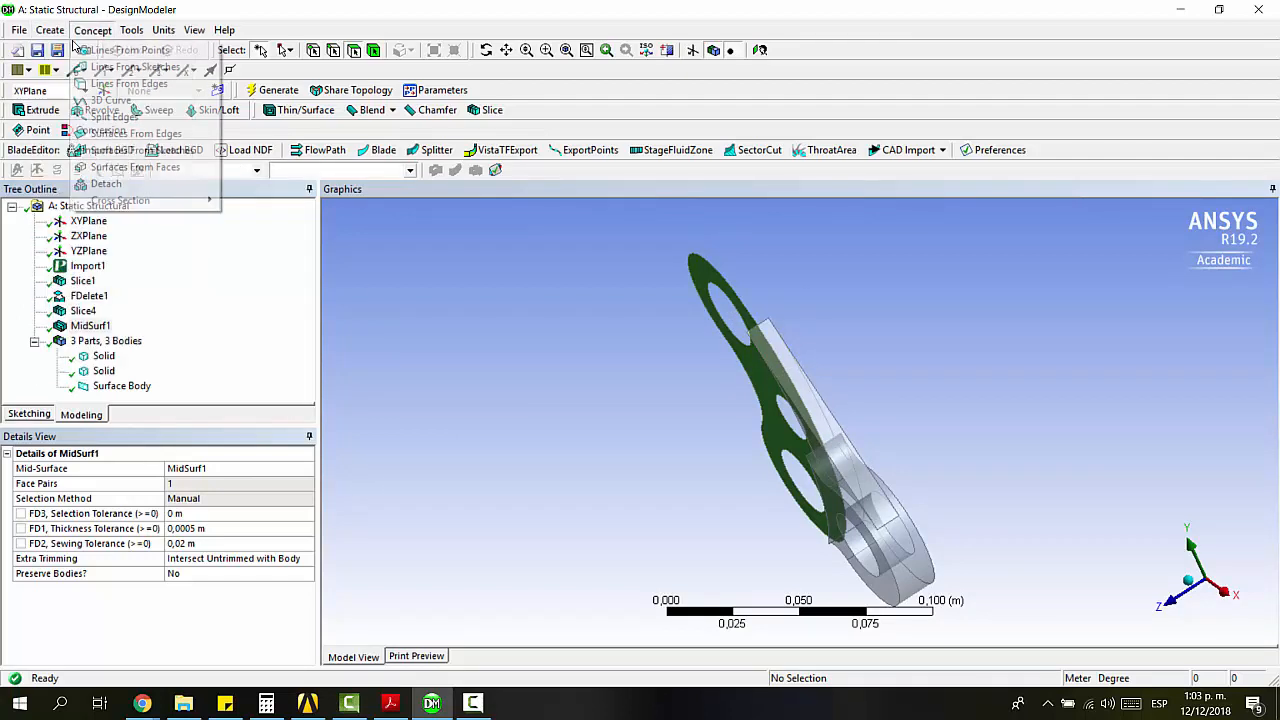
click(131, 30)
click(235, 122)
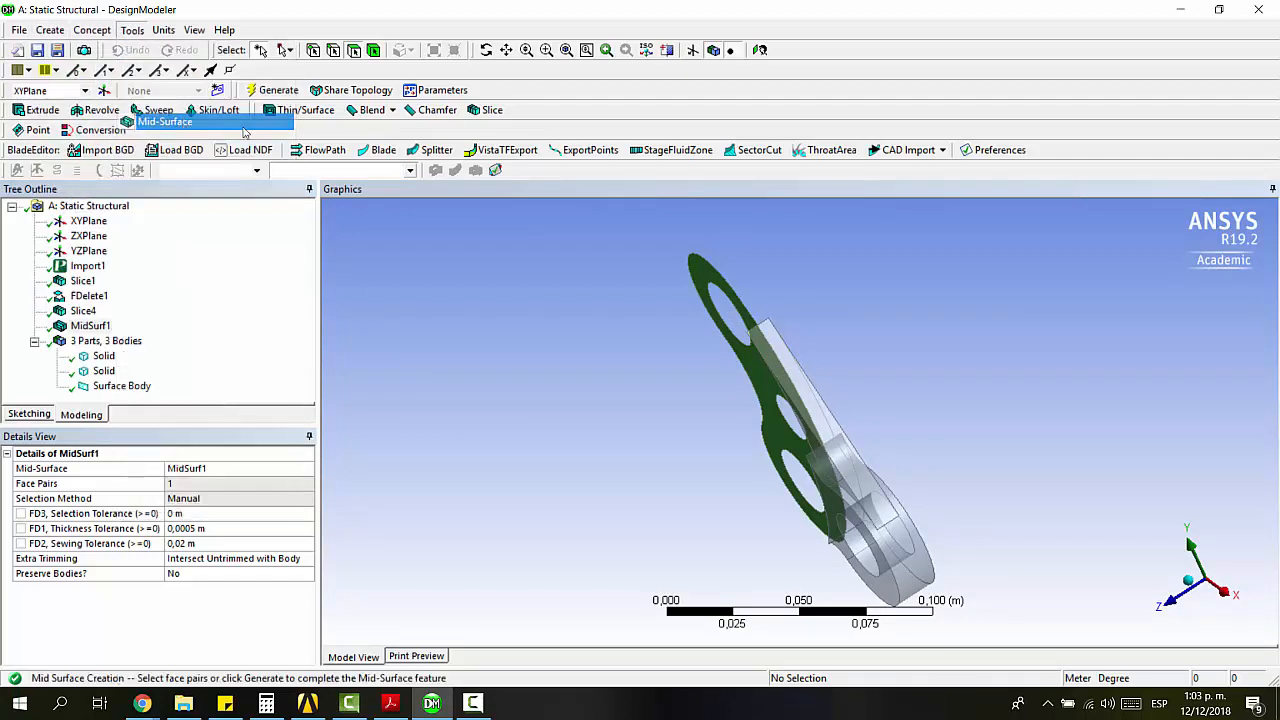
middle_drag(945, 262, 960, 380)
click(751, 386)
click(850, 420)
click(200, 483)
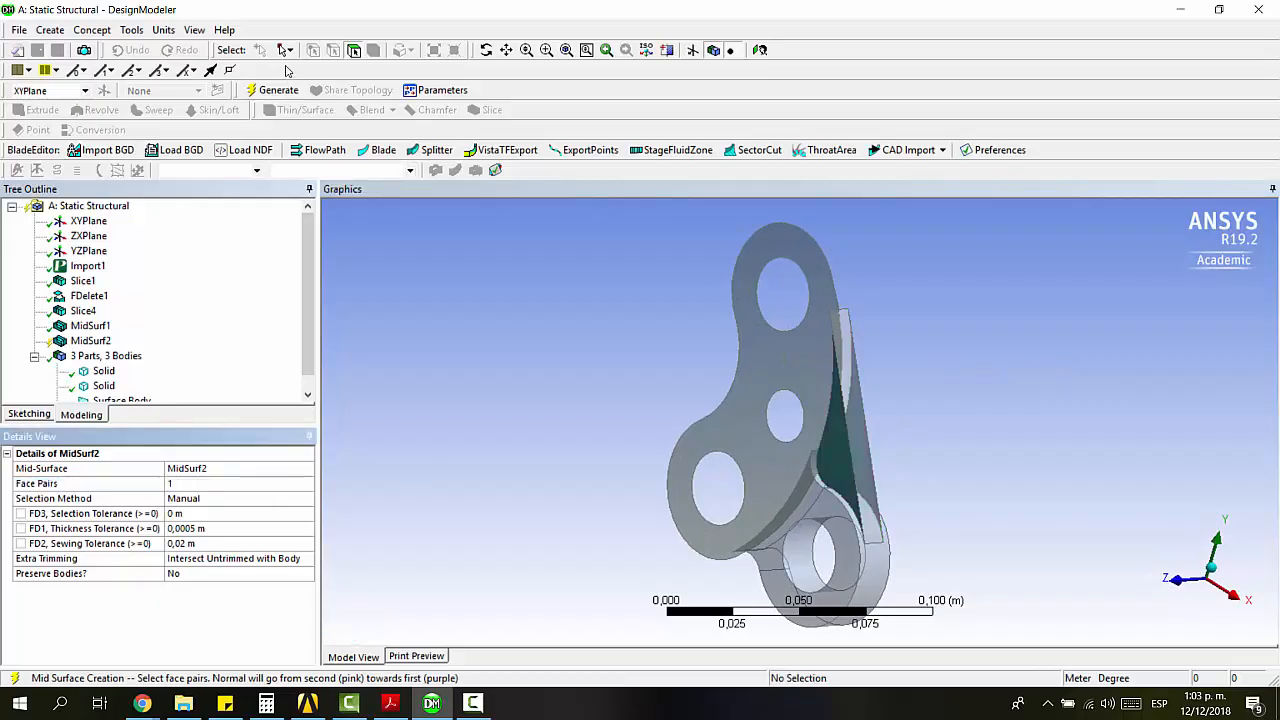
click(278, 90)
Step: Examine from several angles how the web's and the plate's mid-surfaces lie relative to each other, checking their faces
middle_drag(923, 400, 894, 420)
click(889, 410)
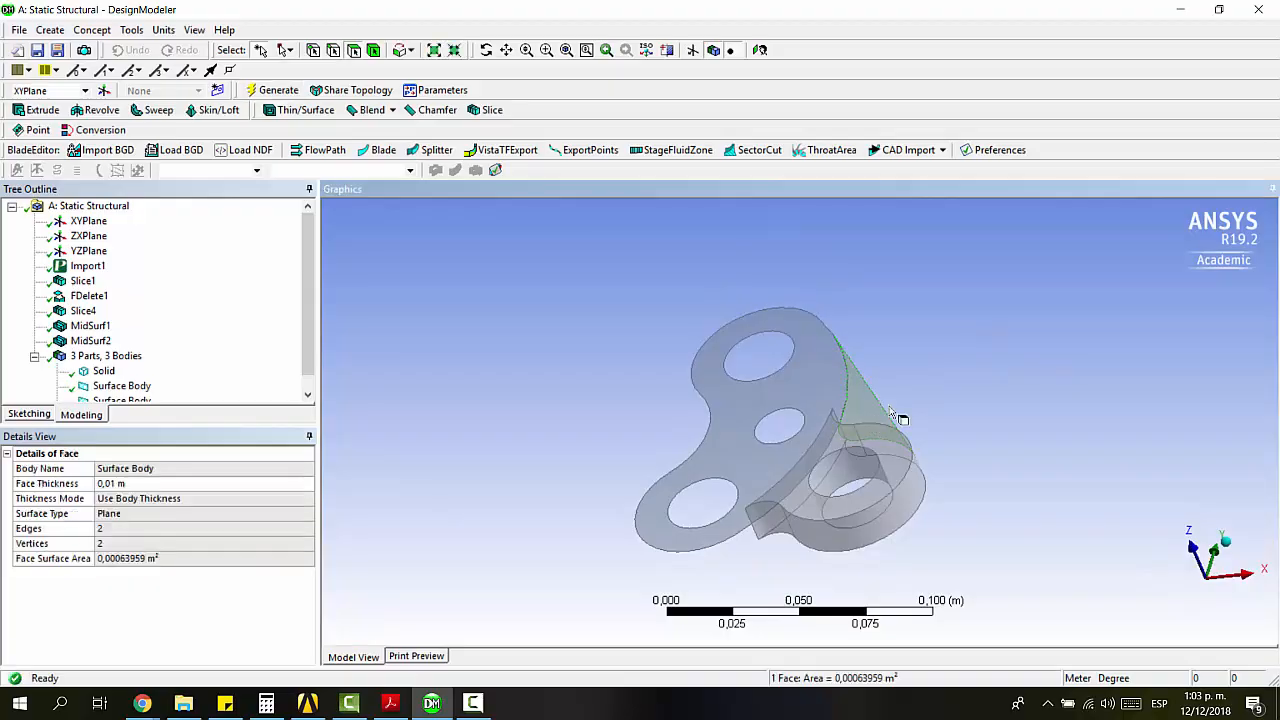
middle_drag(922, 353, 990, 455)
middle_drag(906, 394, 902, 372)
click(1208, 587)
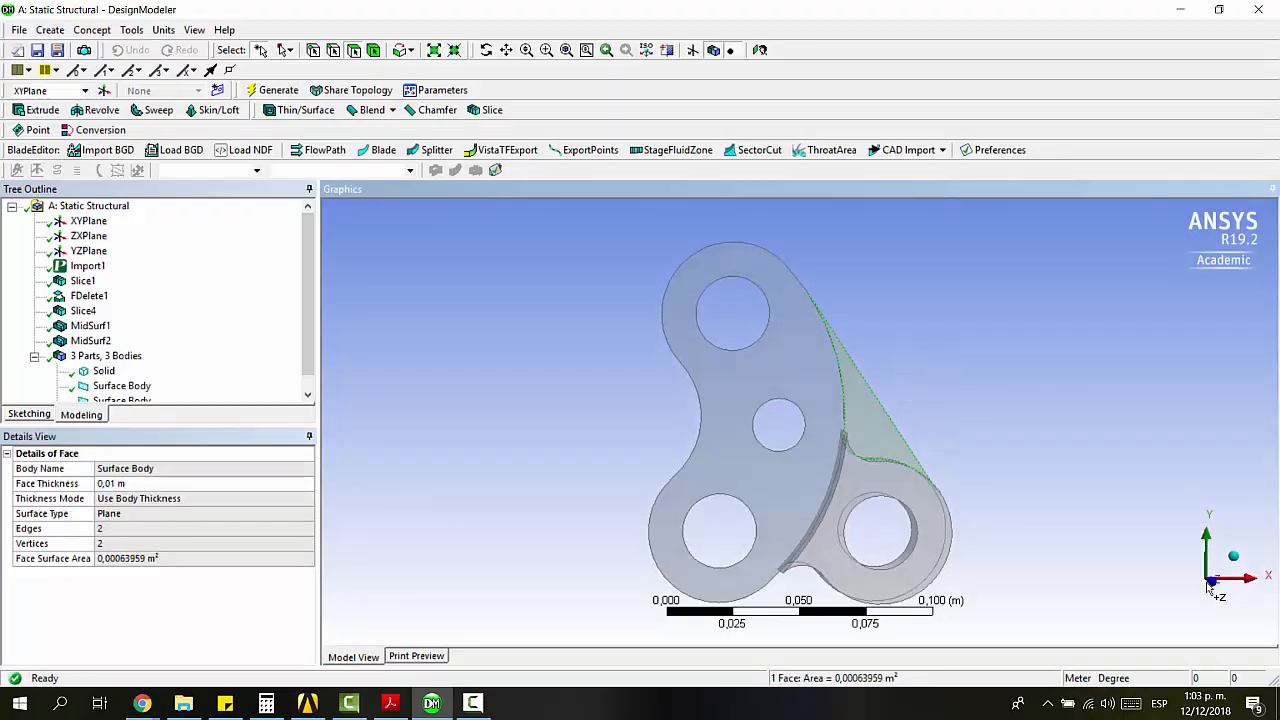
middle_drag(1013, 443, 687, 435)
click(818, 392)
middle_drag(877, 329, 949, 349)
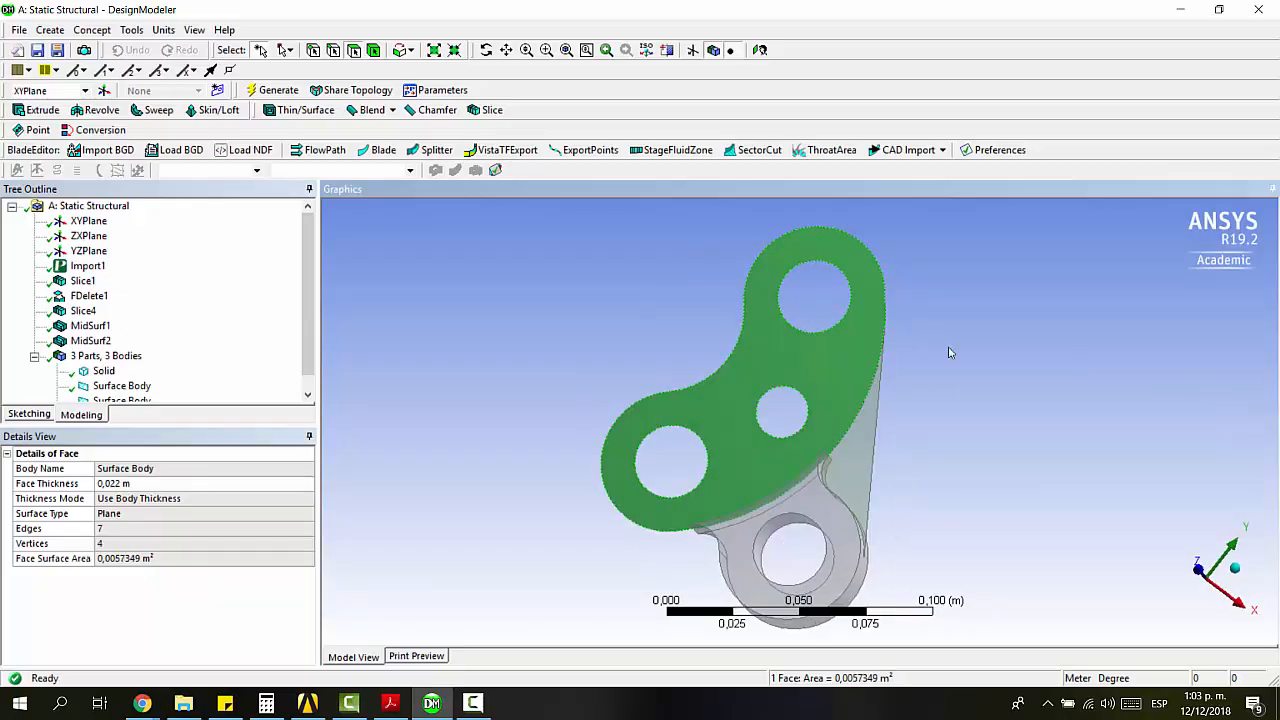
middle_drag(851, 357, 880, 357)
ctrl+click(849, 486)
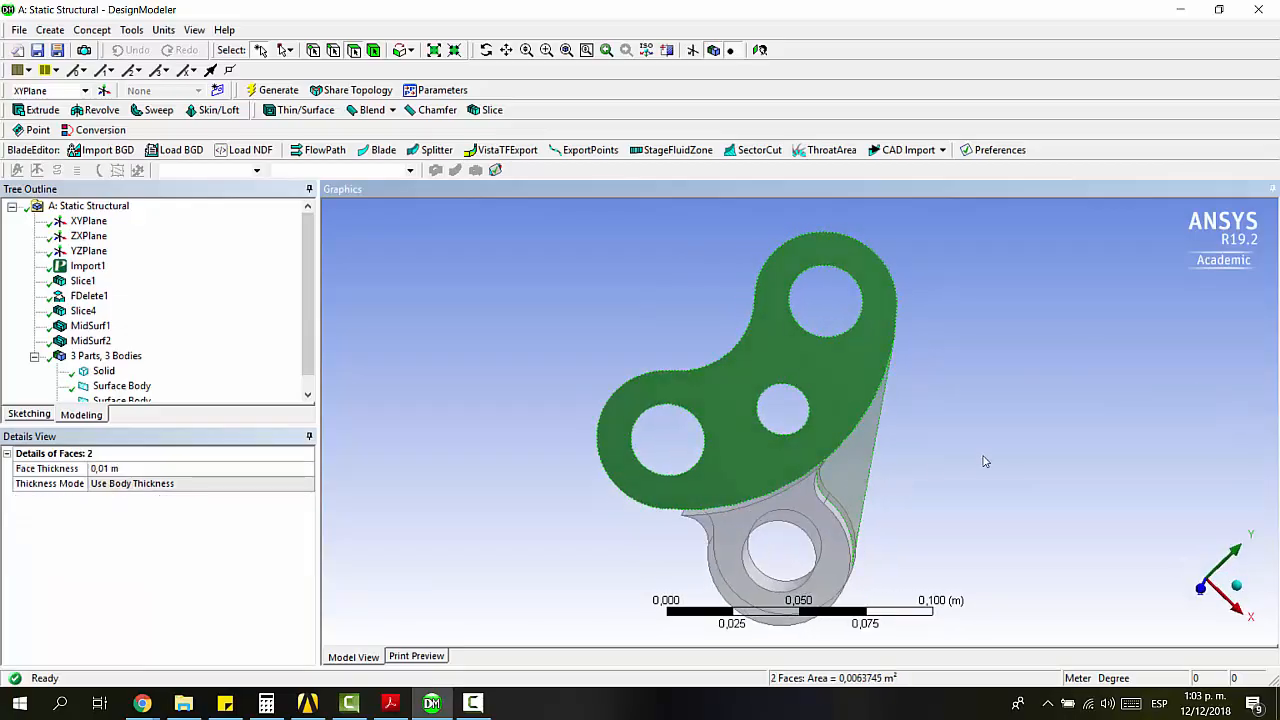
middle_drag(957, 413, 700, 440)
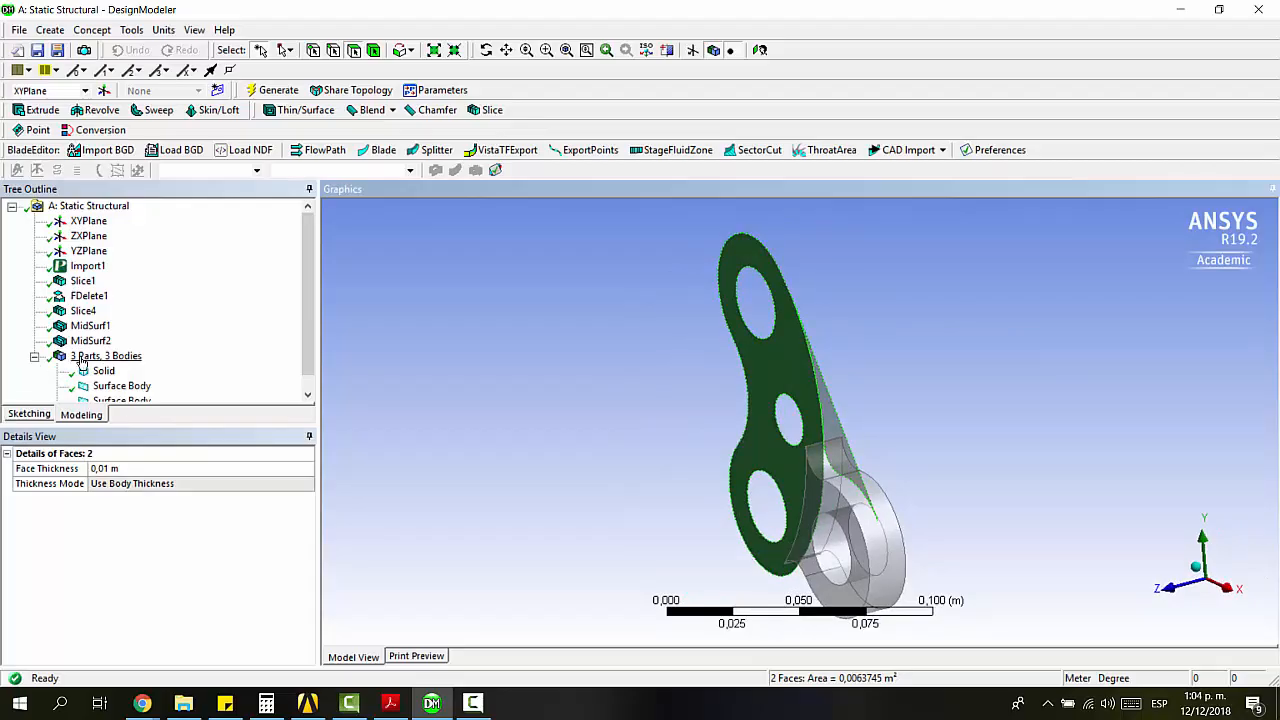
Step: Delete both mid-surface features, MidSurf1 and MidSurf2
scroll(100, 360, down, 1)
click(78, 313)
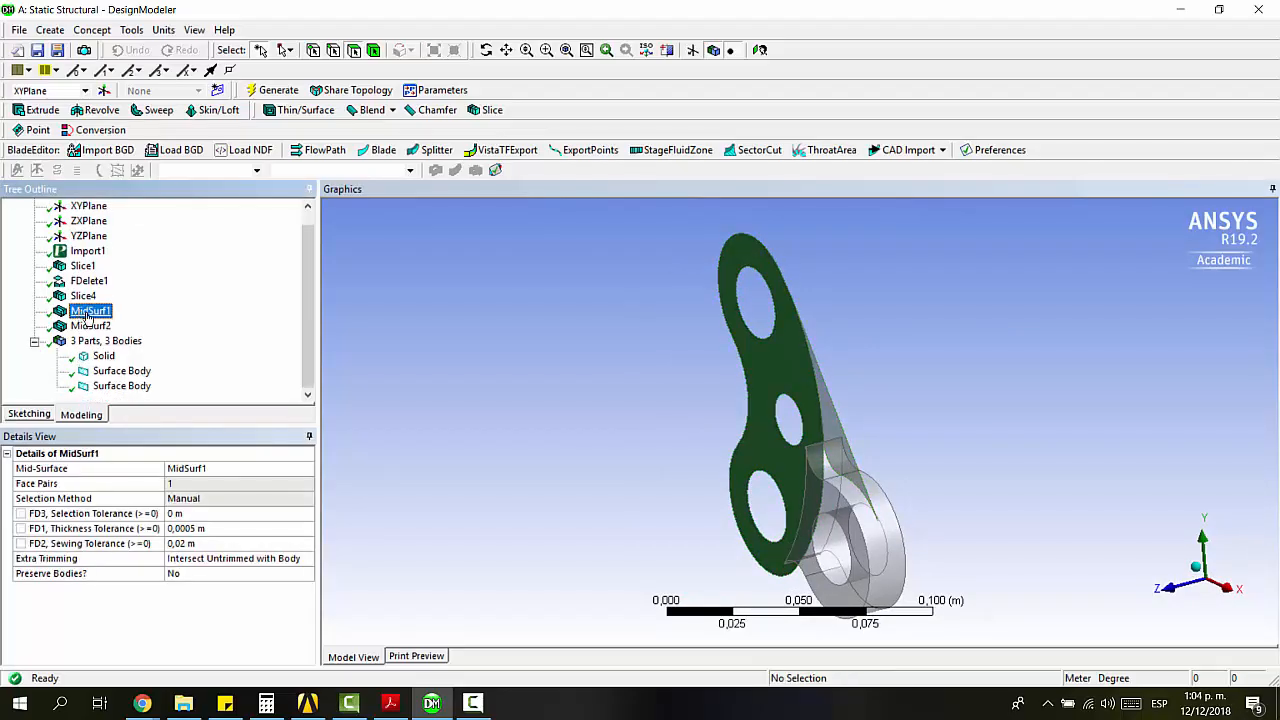
ctrl+click(88, 326)
key(Delete)
key(Return)
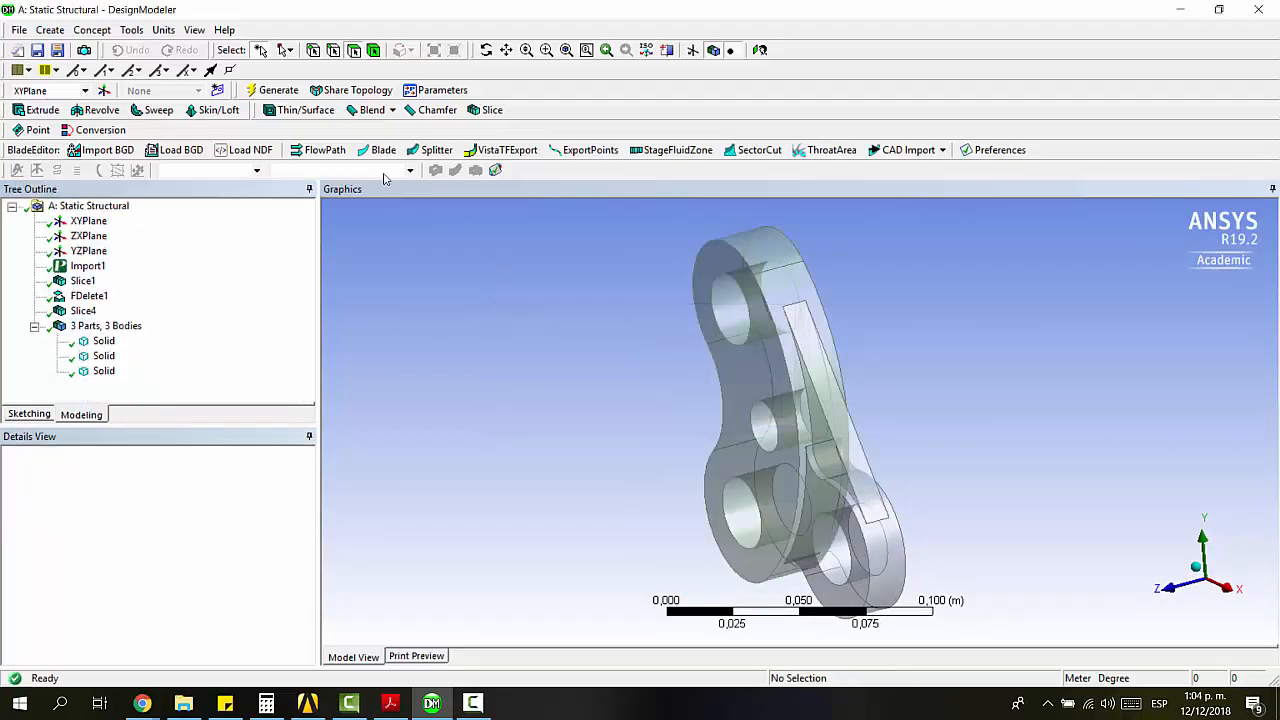
Step: Start a new Mid-Surface feature and pair the two opposite flat faces of the three-hole plate
click(131, 30)
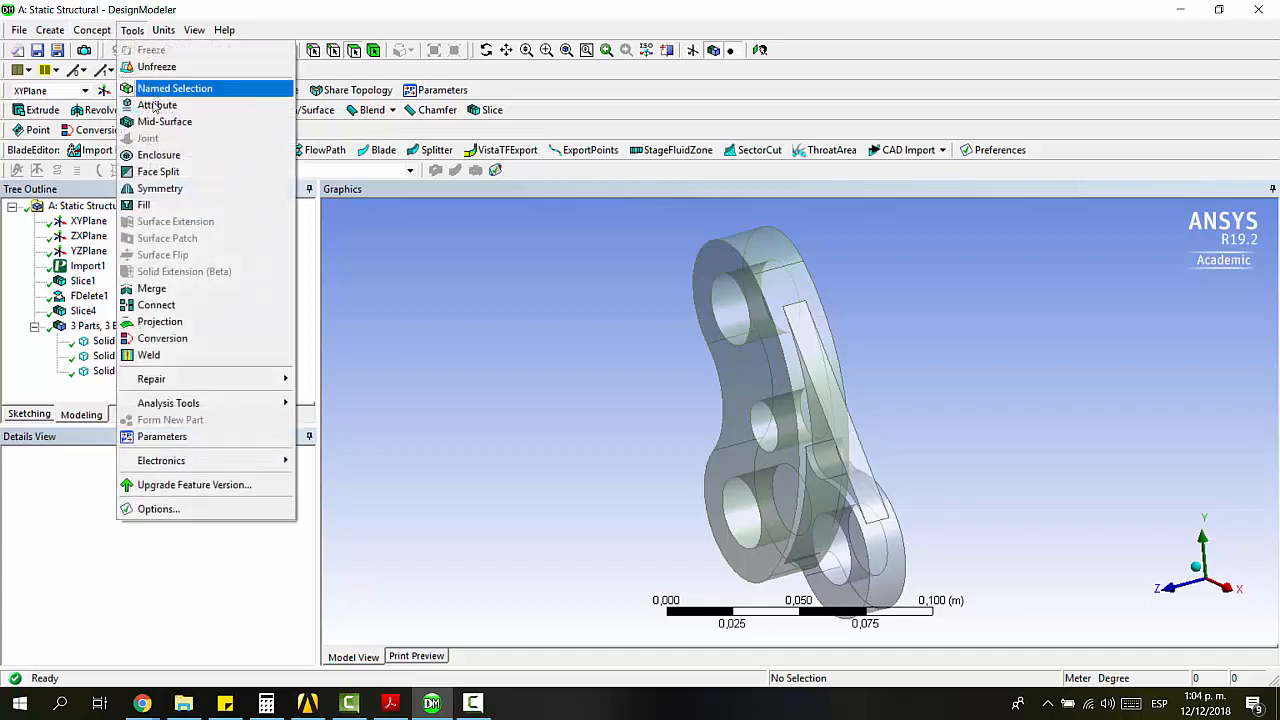
click(152, 120)
click(709, 270)
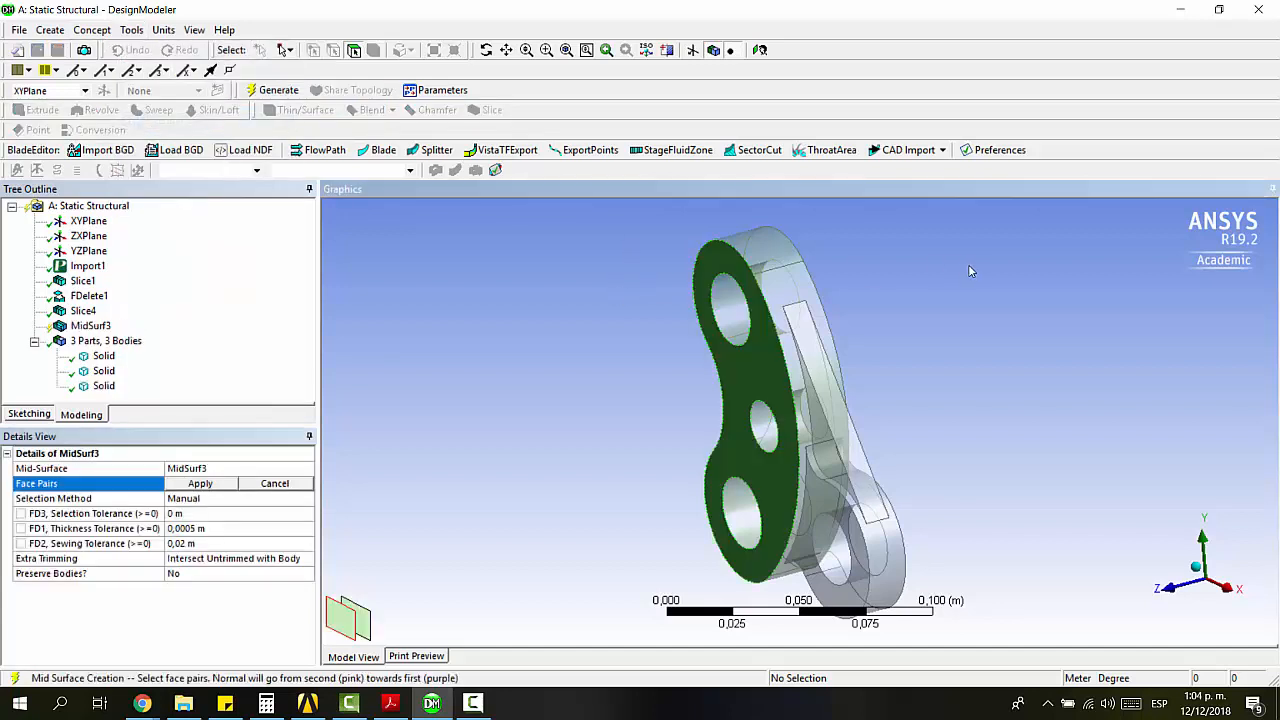
middle_drag(920, 261, 946, 265)
click(809, 256)
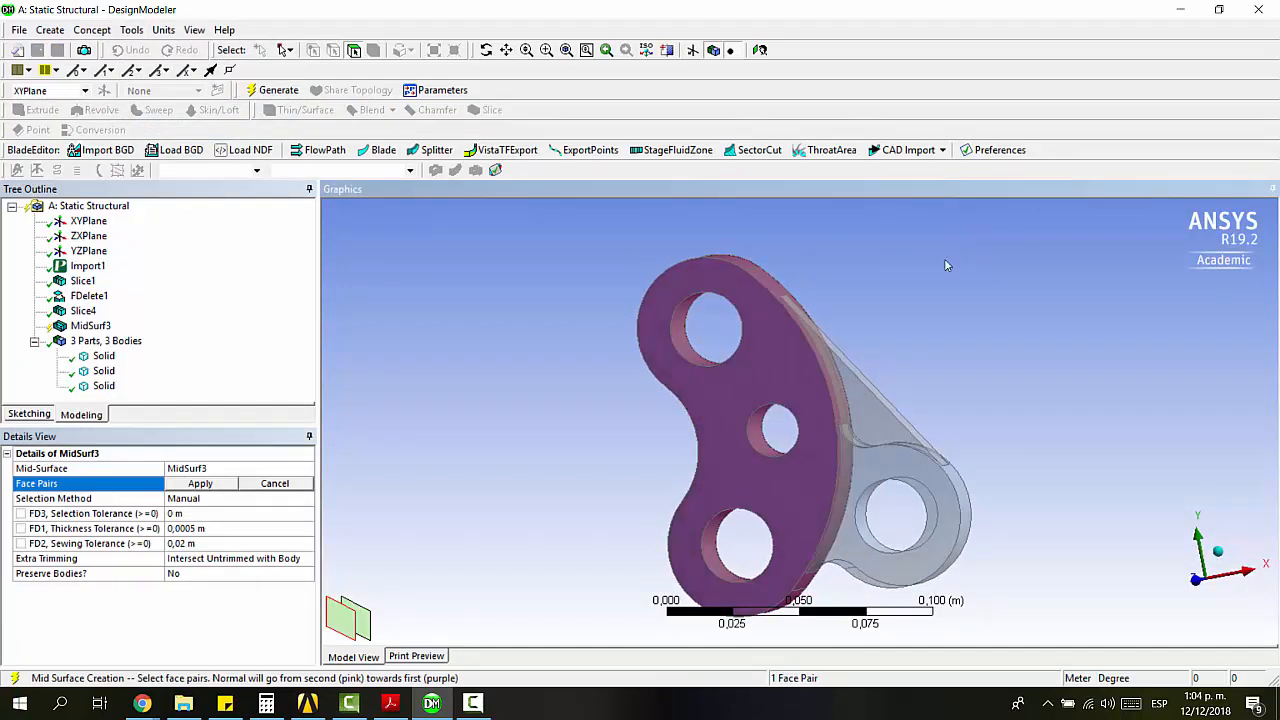
Step: Add the opposite flat faces of the triangular web and of the single-hole lug as face pairs, and generate the combined mid-surface feature
click(857, 382)
middle_drag(880, 350, 1063, 287)
click(752, 402)
click(957, 455)
middle_drag(957, 455, 837, 501)
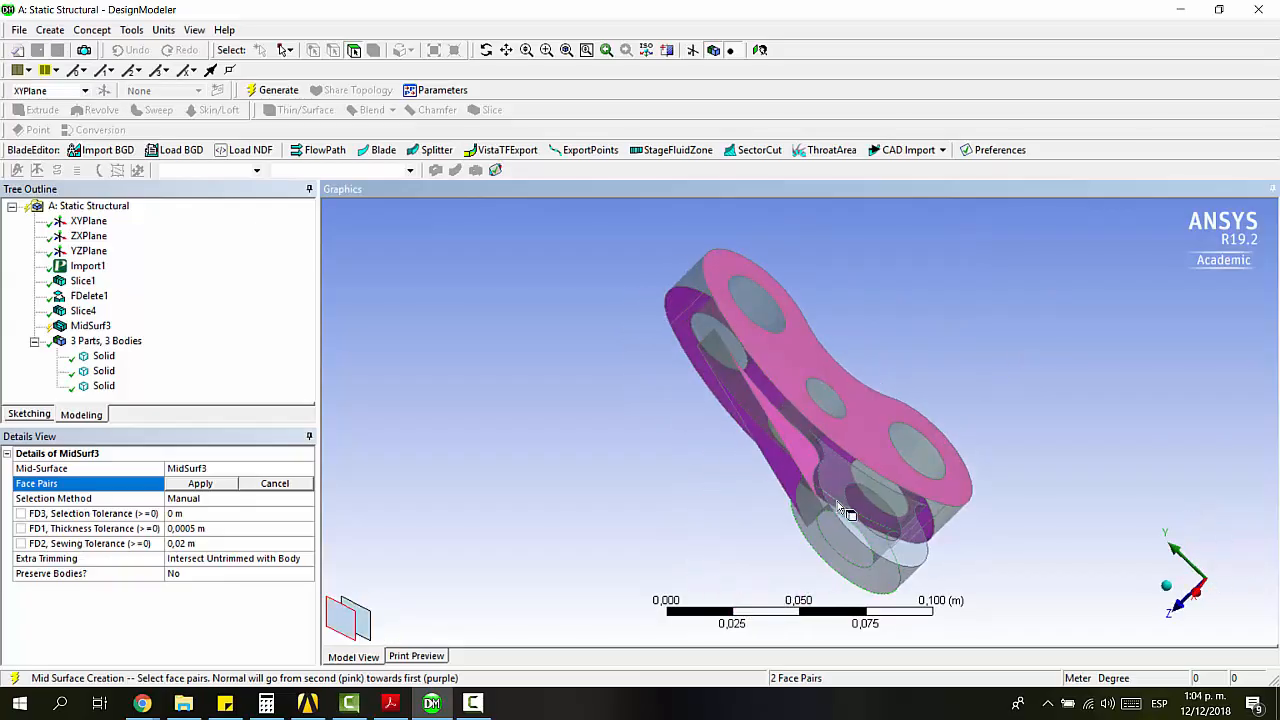
click(866, 450)
middle_drag(866, 453, 1117, 371)
click(185, 485)
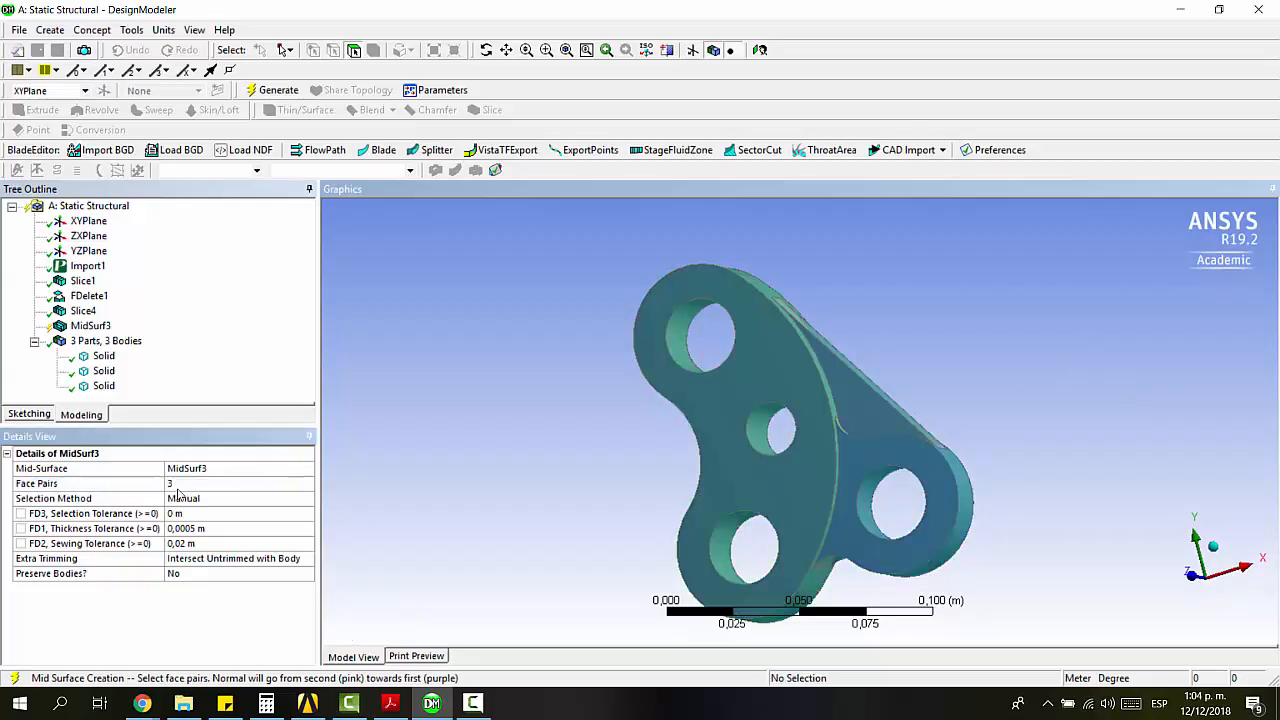
click(270, 91)
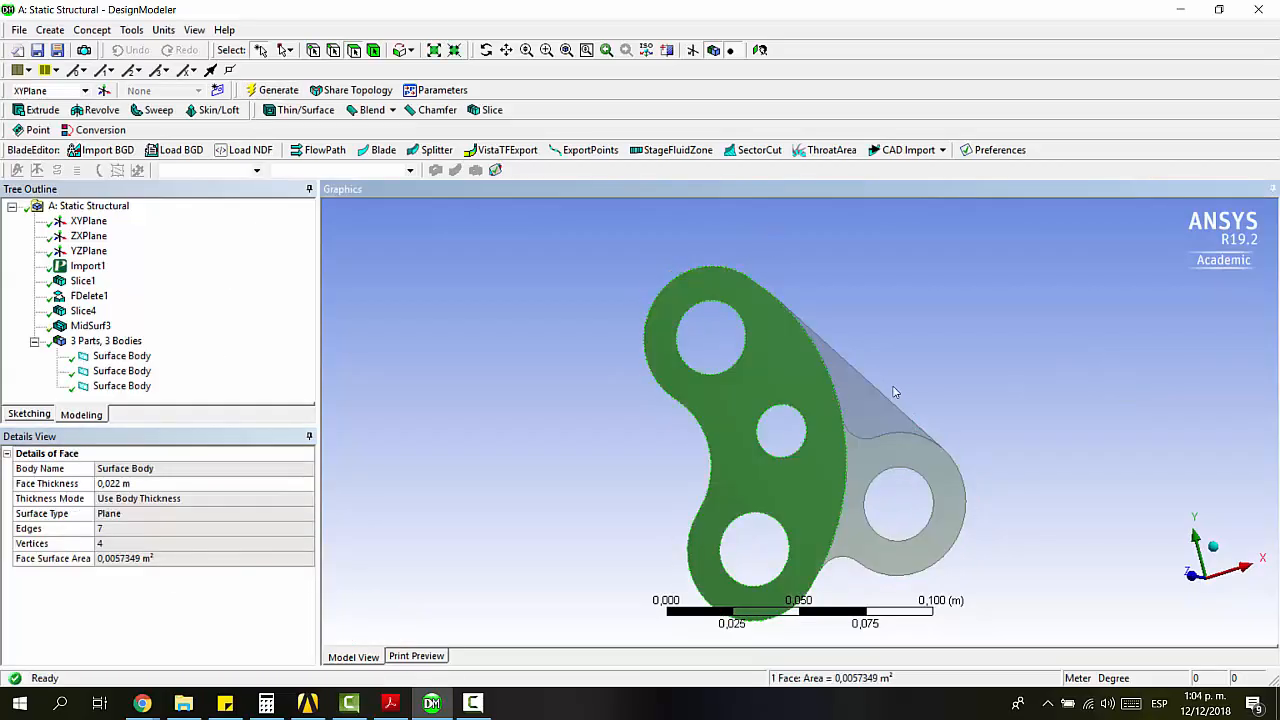
Step: Form one new part from all three surface bodies and activate its Shared Topology Method setting
click(888, 446)
click(814, 414)
ctrl+click(857, 423)
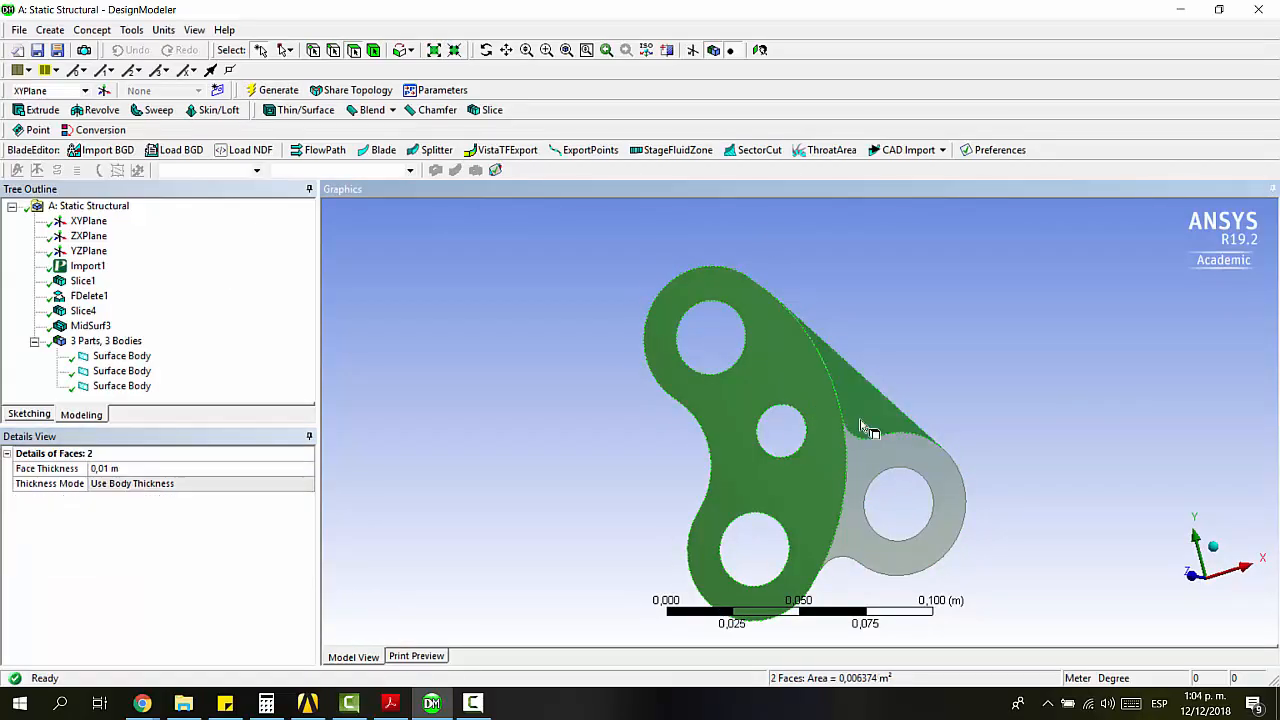
ctrl+click(877, 454)
click(121, 356)
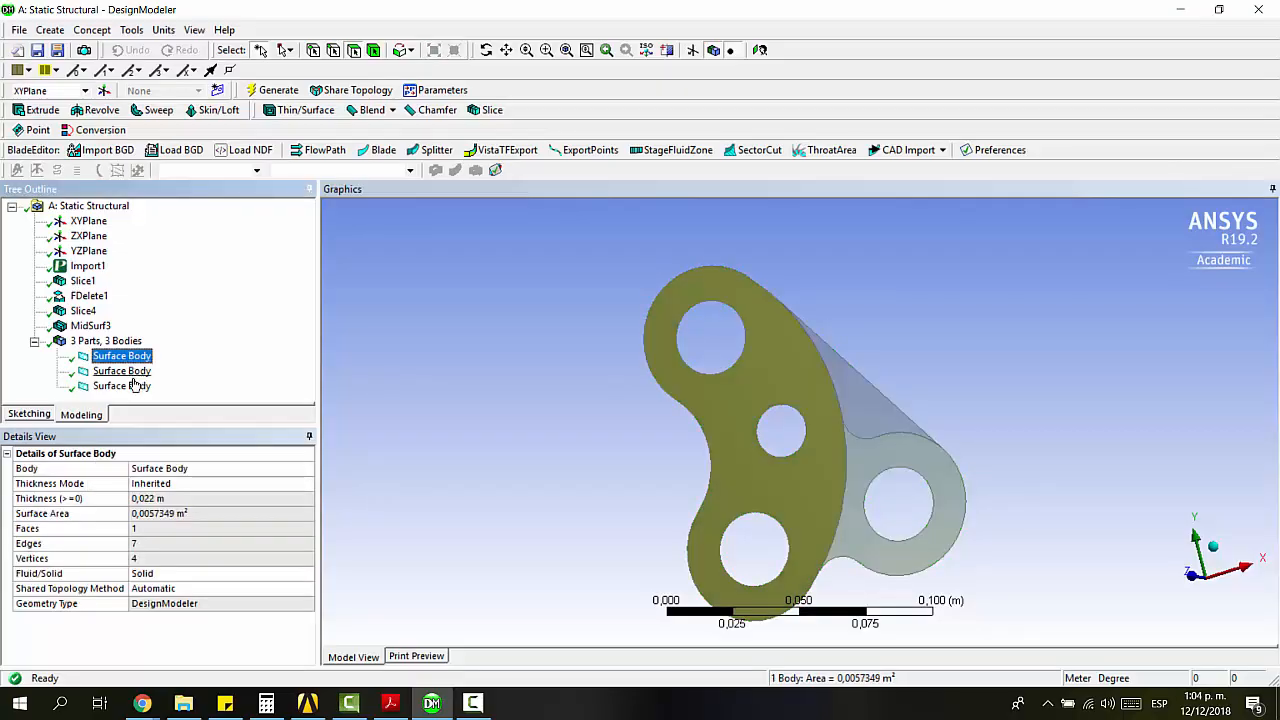
shift+click(121, 386)
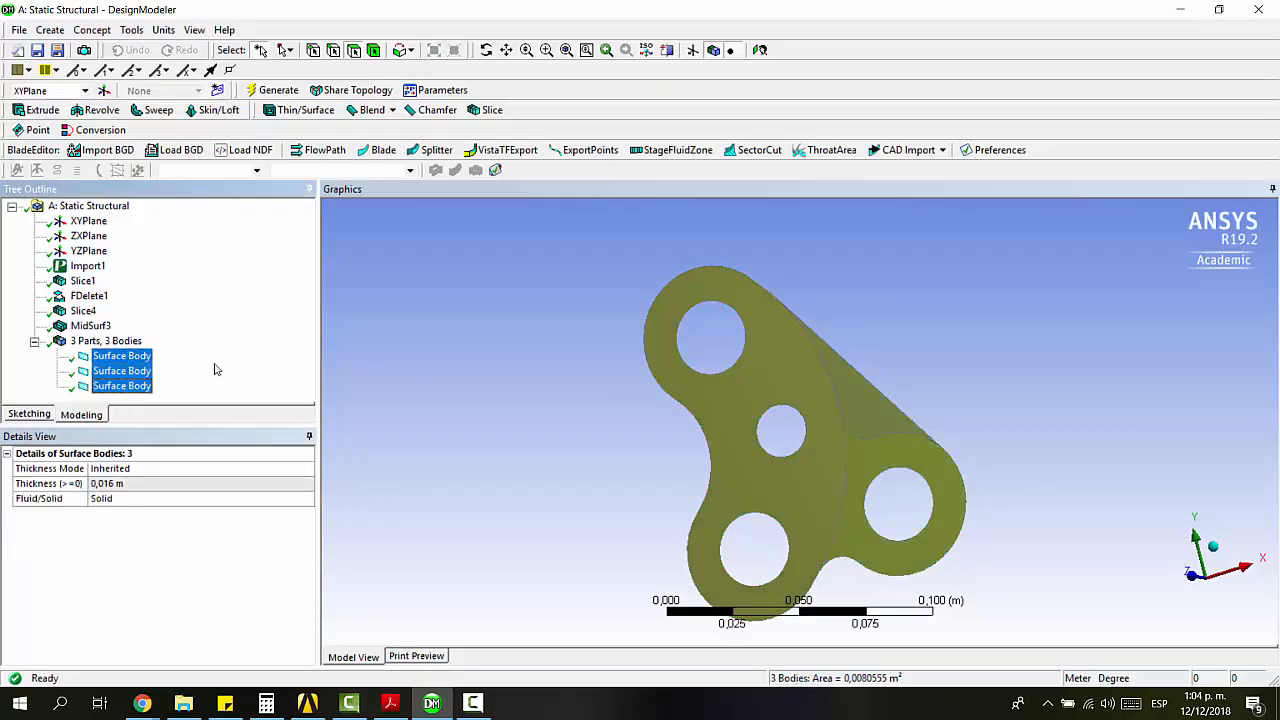
right_click(121, 358)
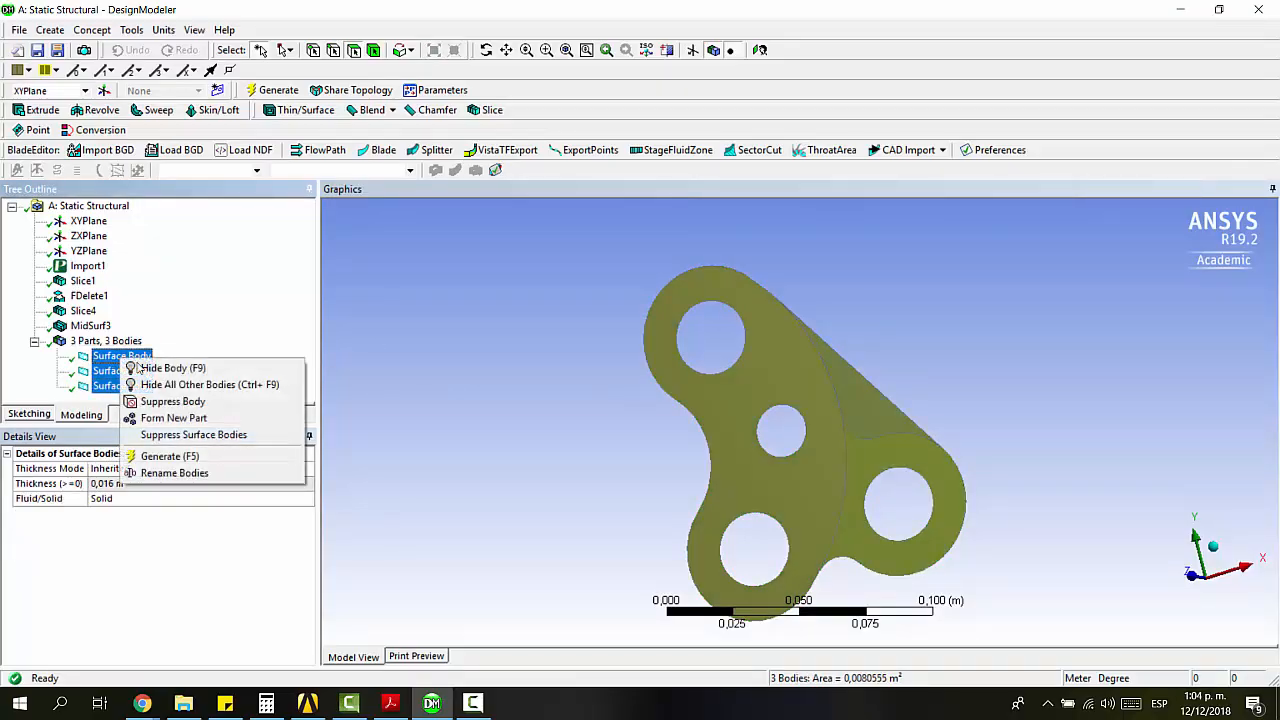
click(180, 417)
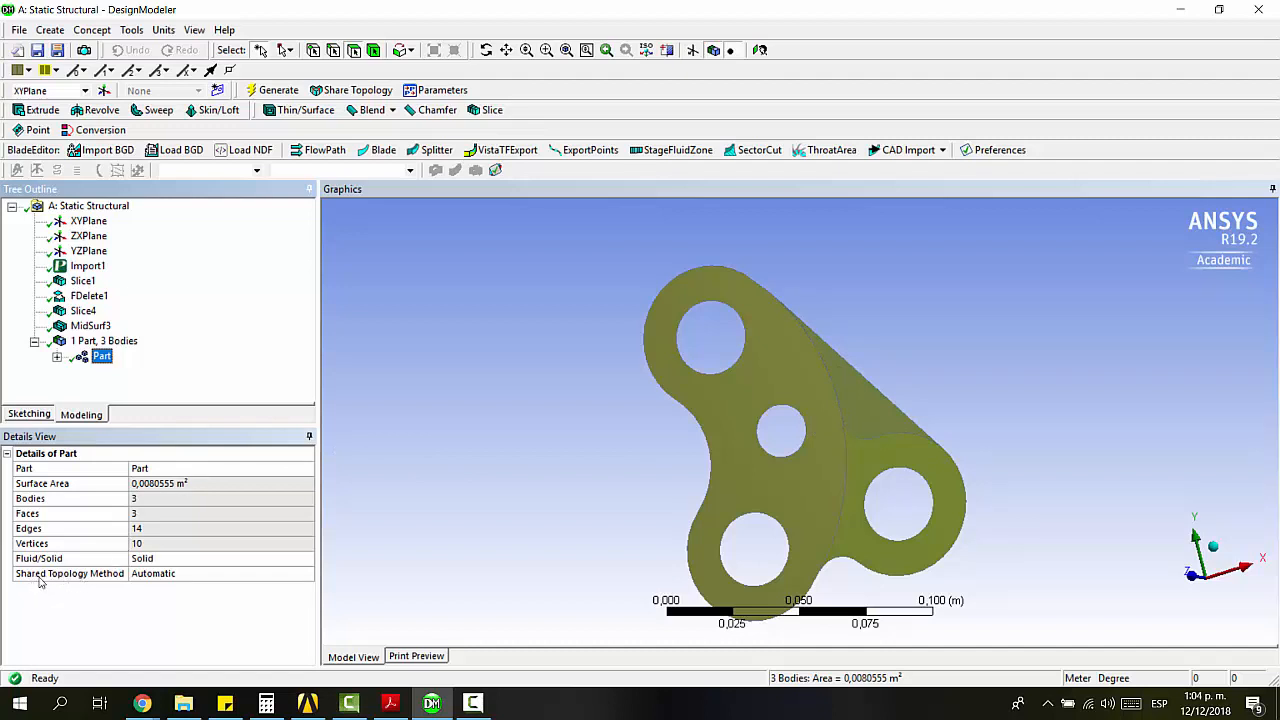
click(225, 573)
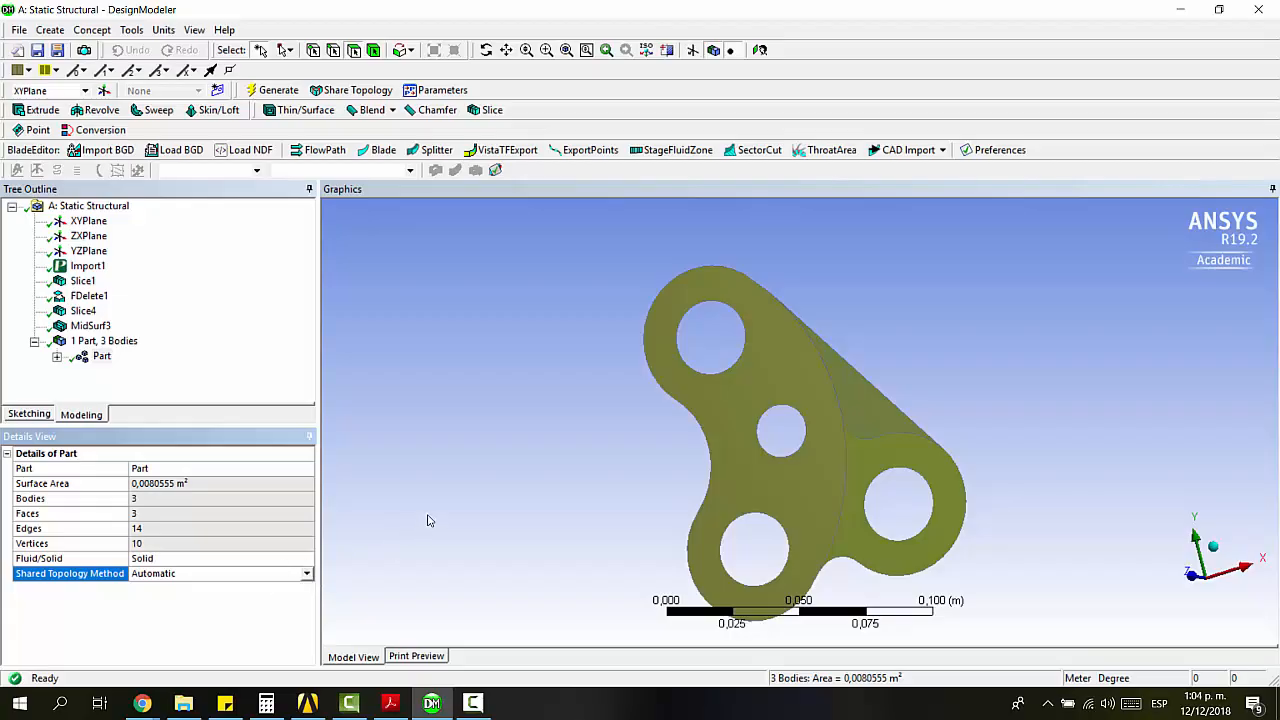
Step: Set the Shared Topology Method to Edge Joints for the part and for the single-hole lug's surface body
click(307, 574)
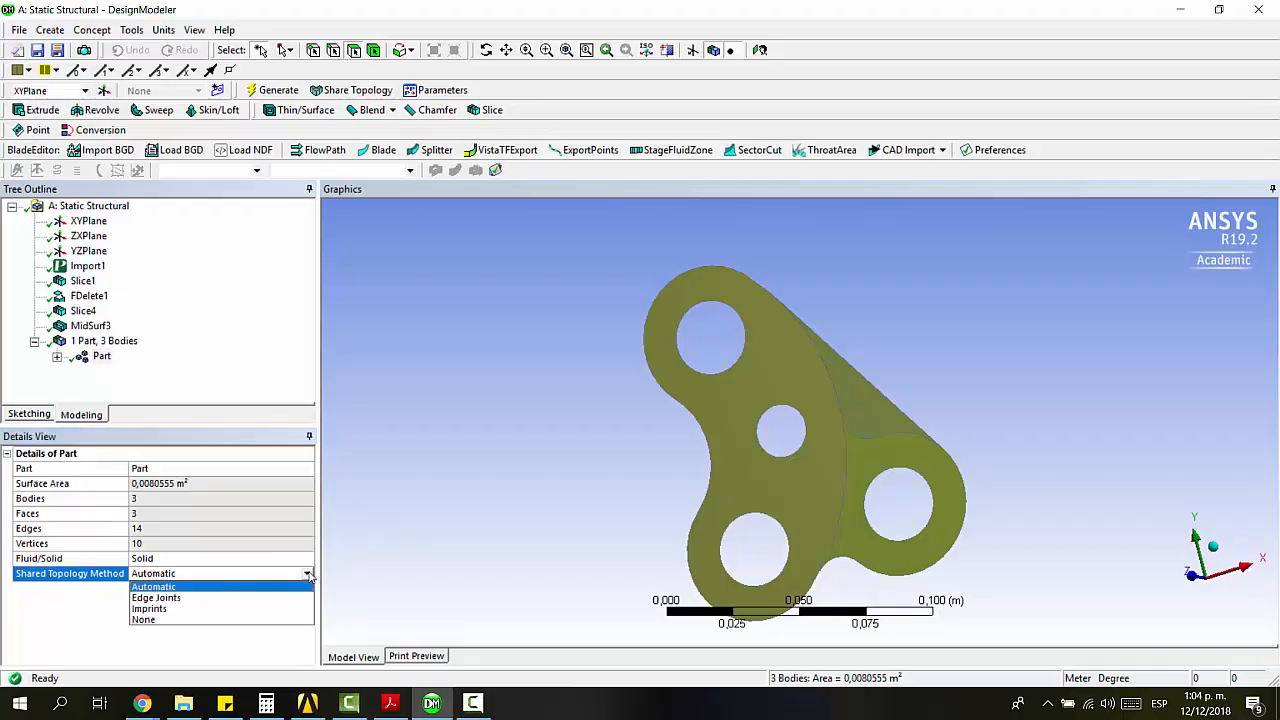
click(262, 598)
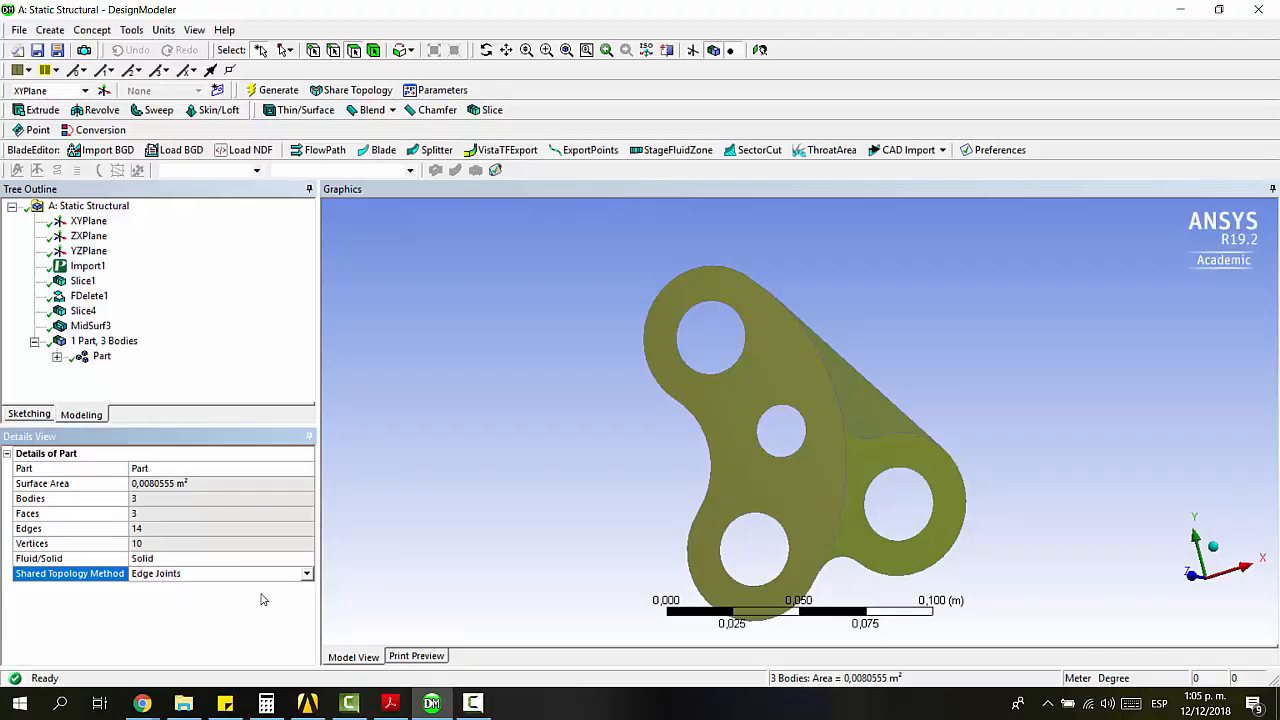
click(857, 488)
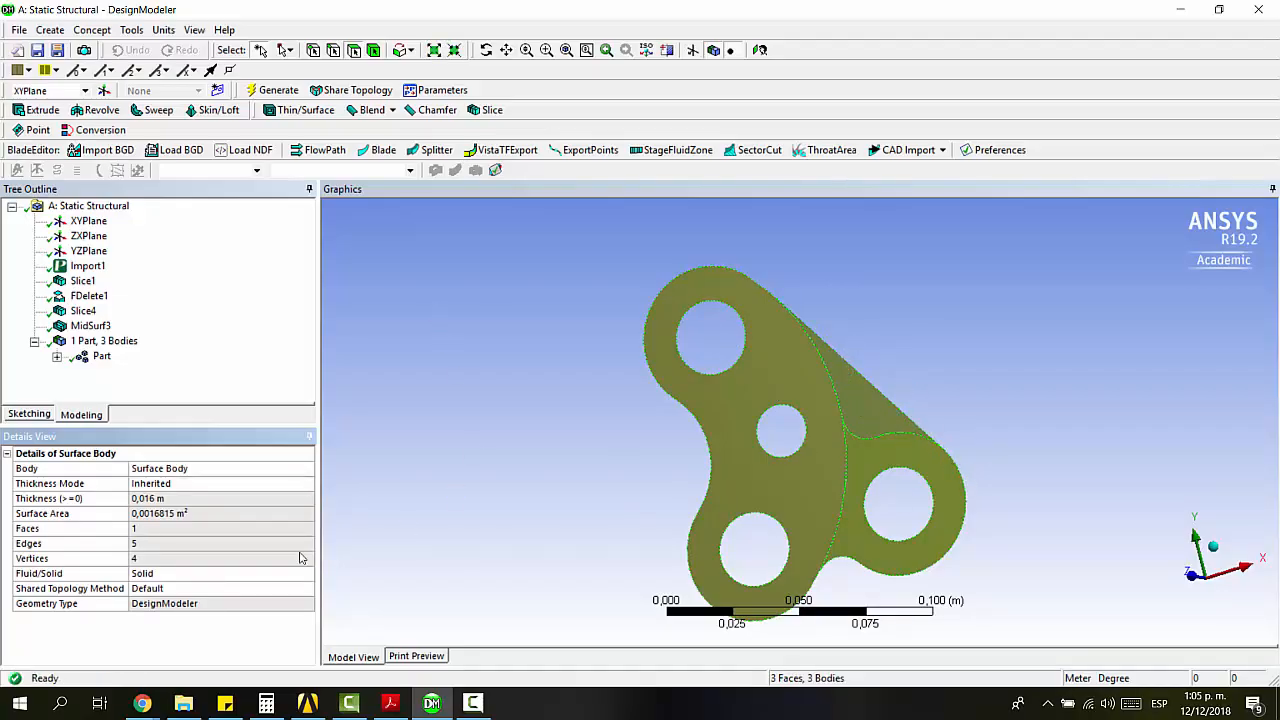
click(221, 590)
click(230, 608)
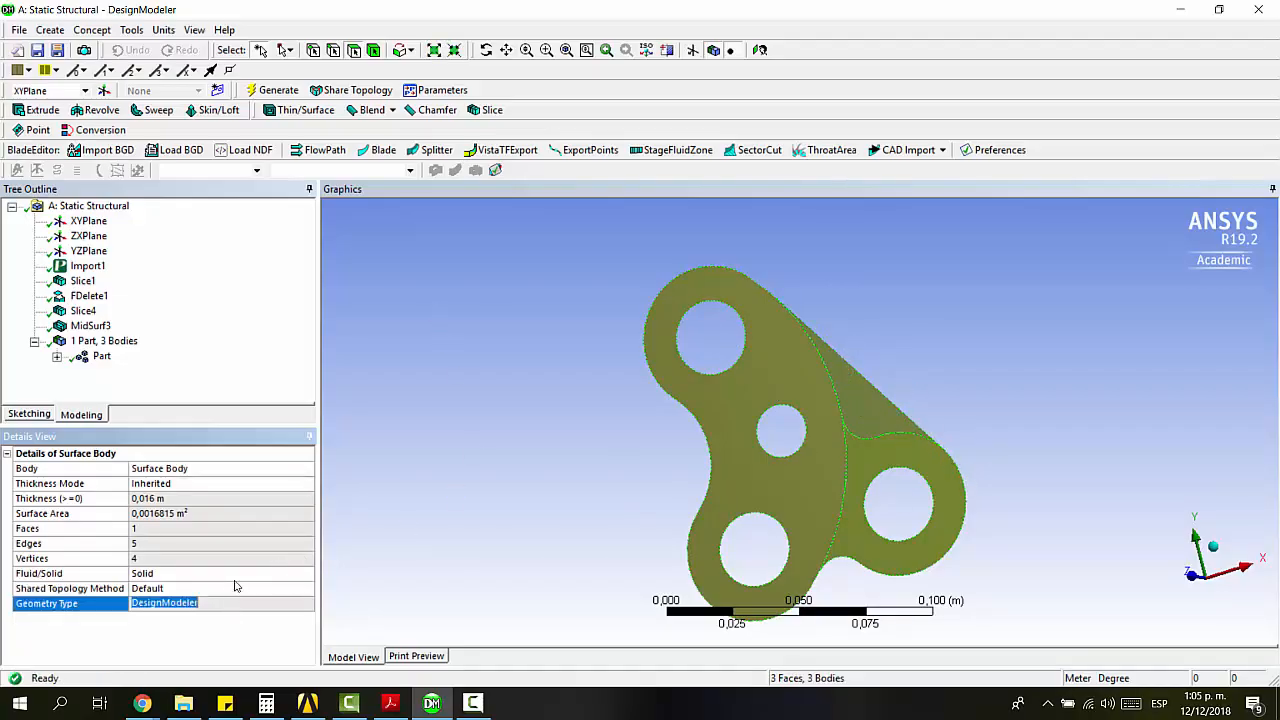
click(238, 589)
click(307, 589)
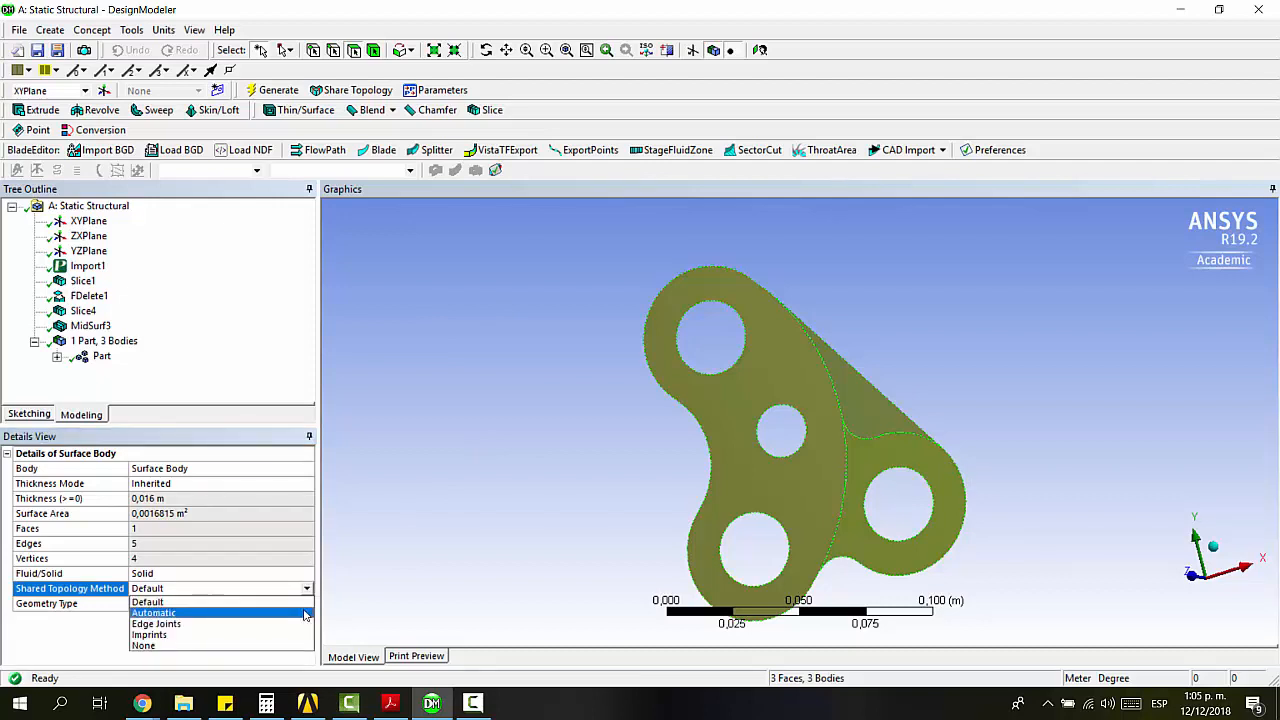
click(302, 622)
click(402, 550)
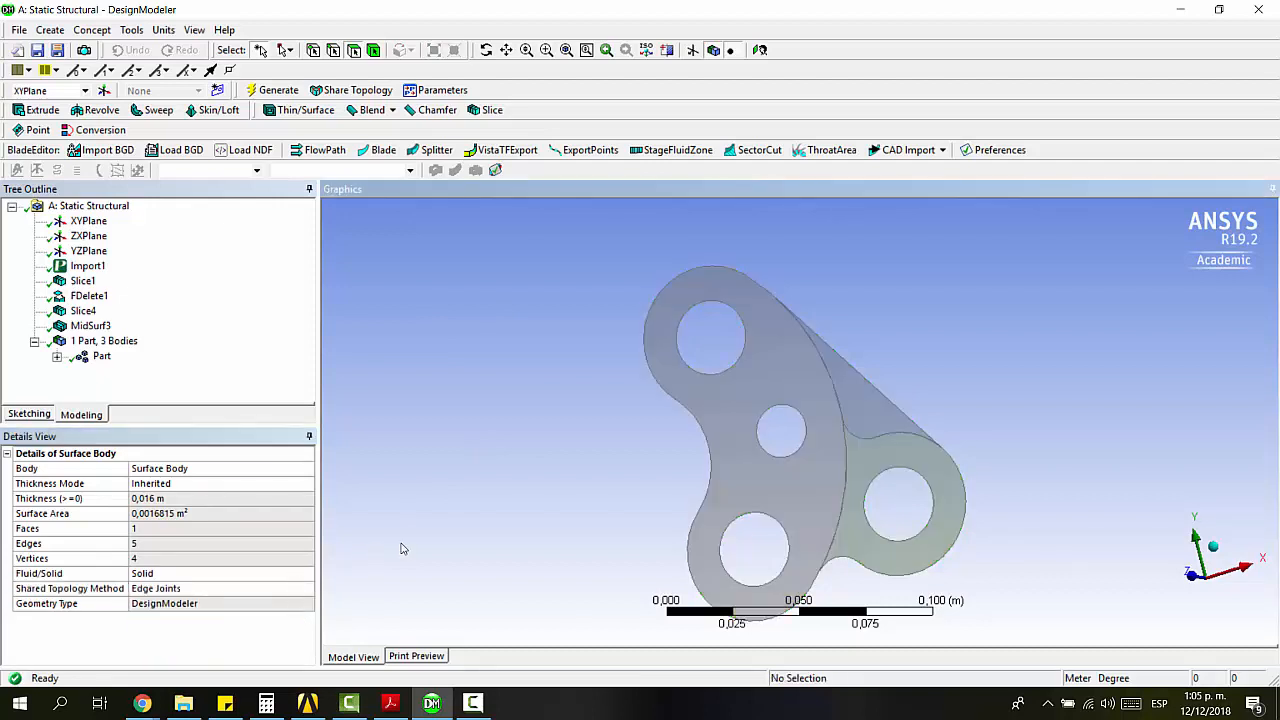
Step: Review the part's Shared Topology Method and the surface bodies grouped under it
click(100, 360)
click(198, 578)
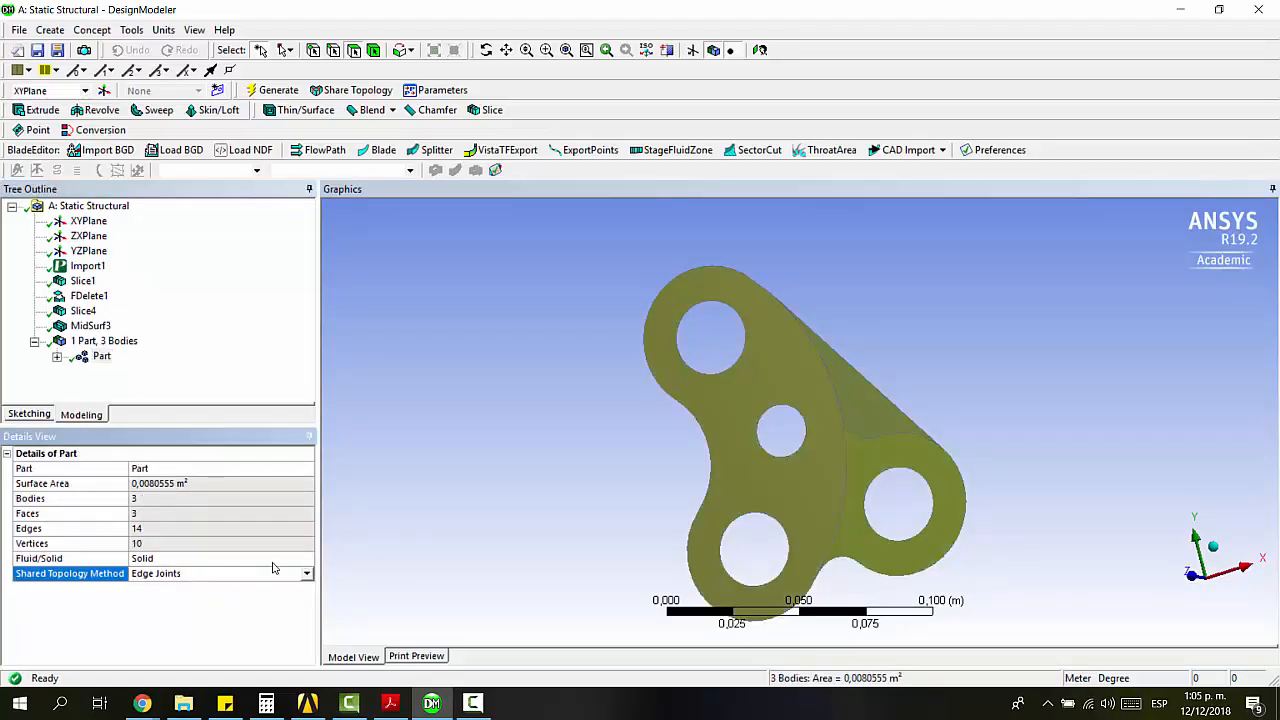
click(56, 356)
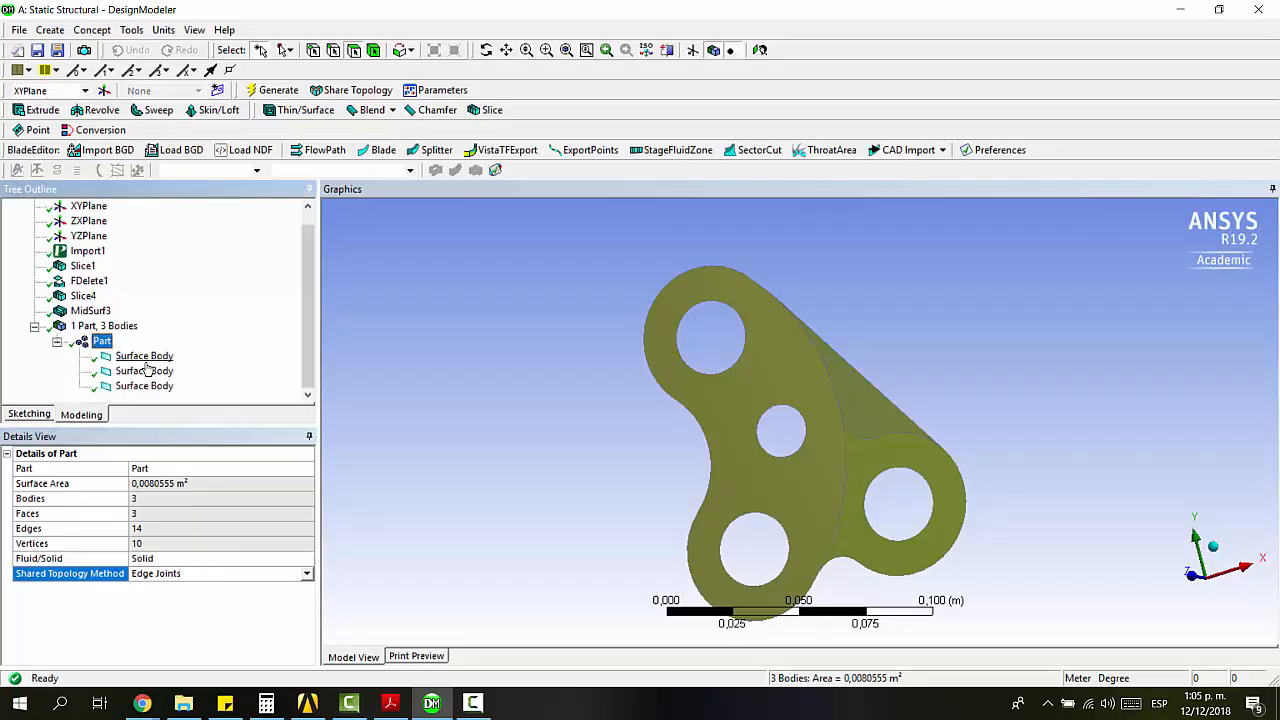
click(56, 341)
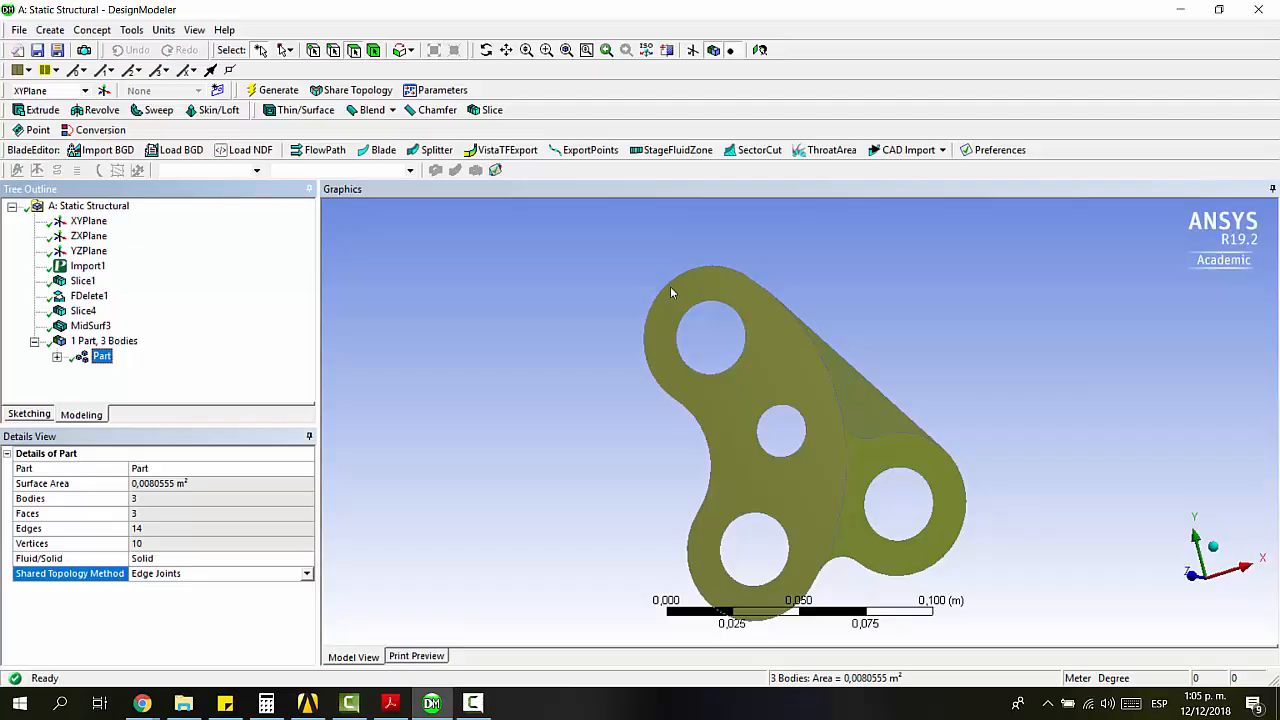
click(567, 349)
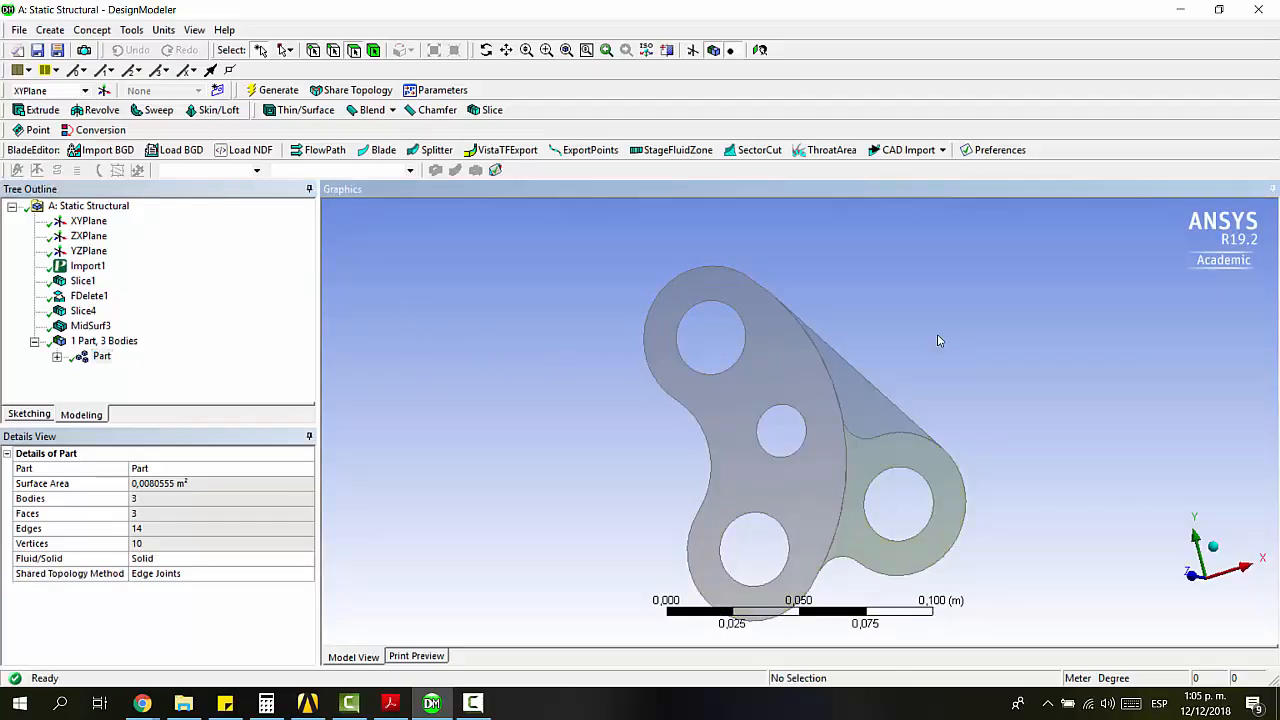
middle_drag(931, 338, 908, 323)
Step: Close DesignModeler and set the Analysis Type of the Geometry cell to 2D in the Workbench project
click(1260, 11)
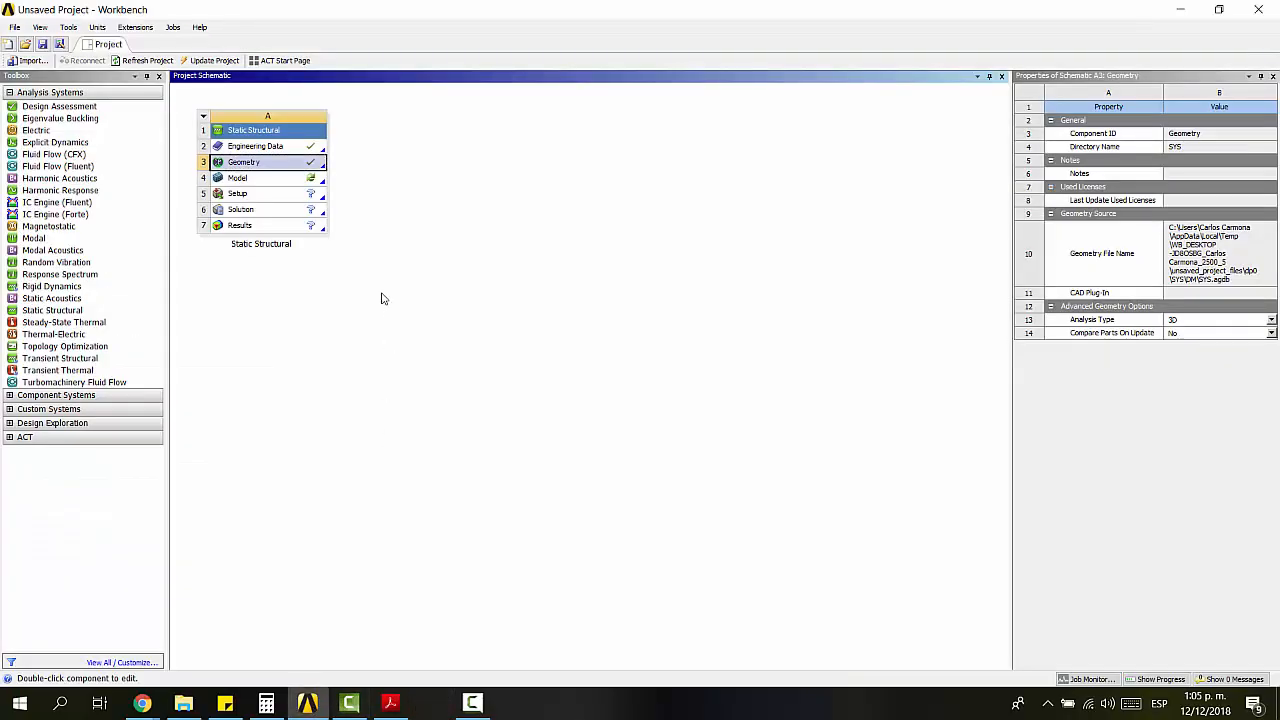
click(256, 180)
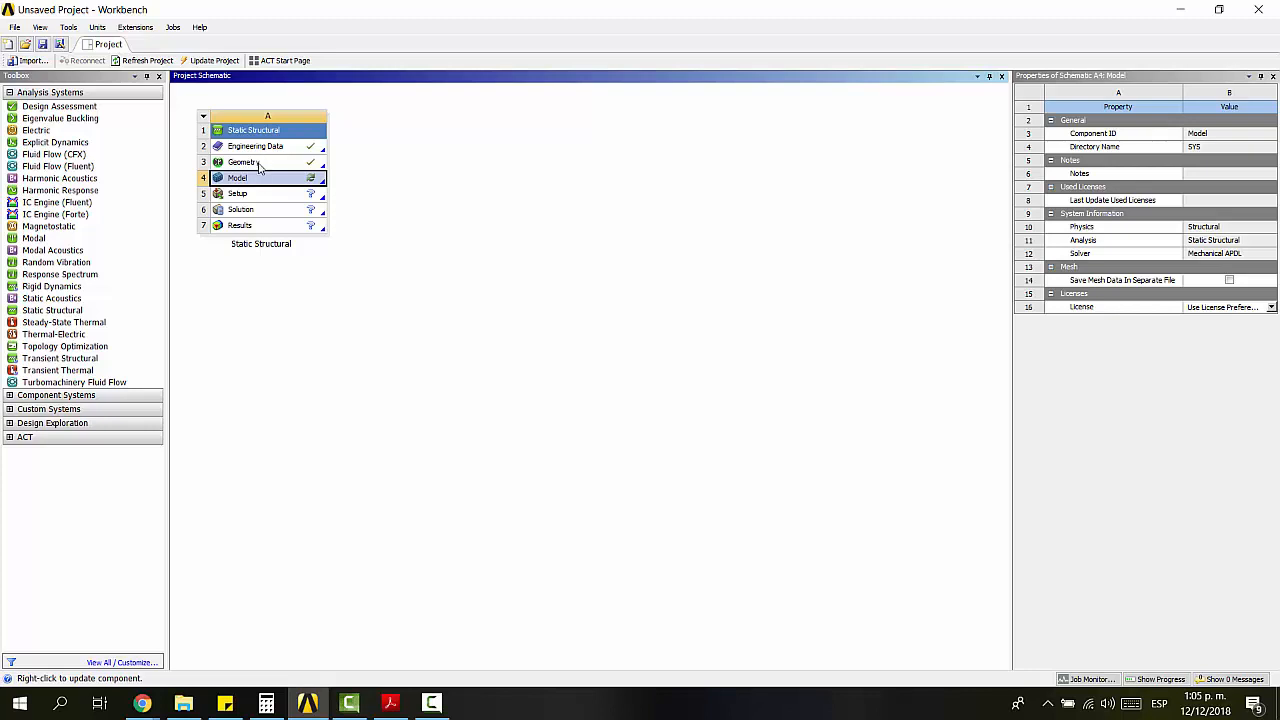
click(245, 163)
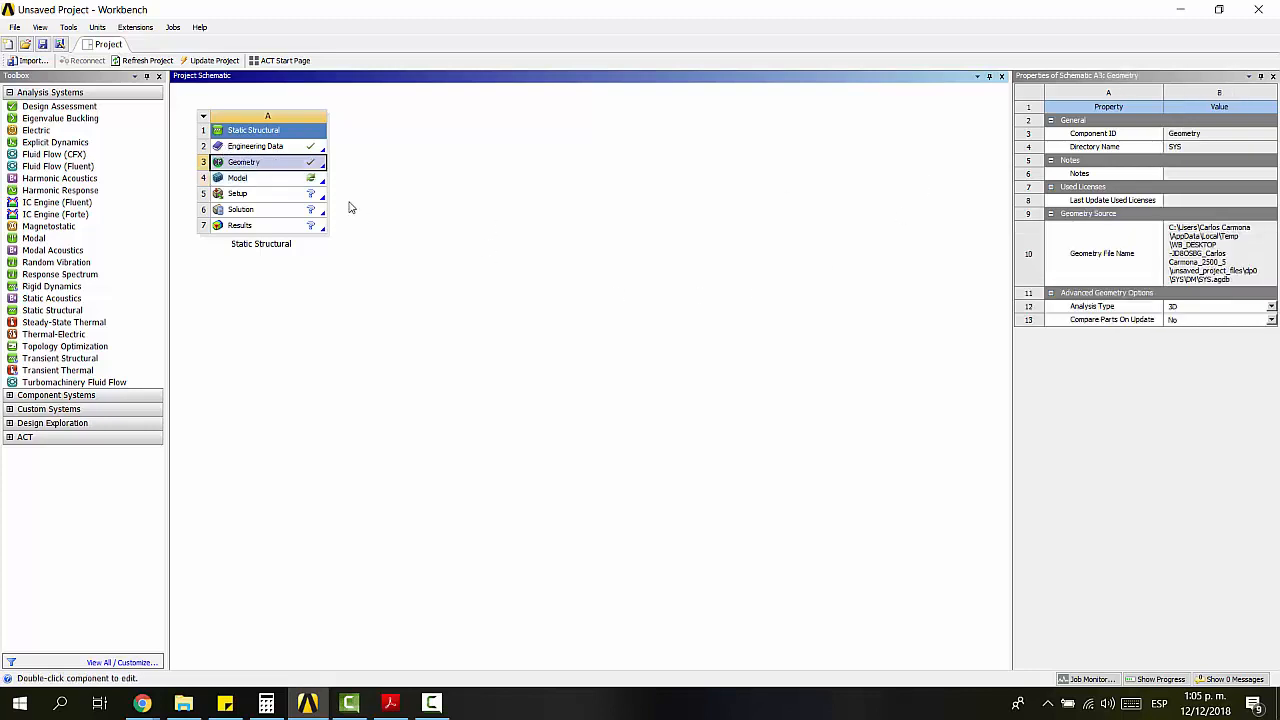
click(1272, 310)
click(1002, 332)
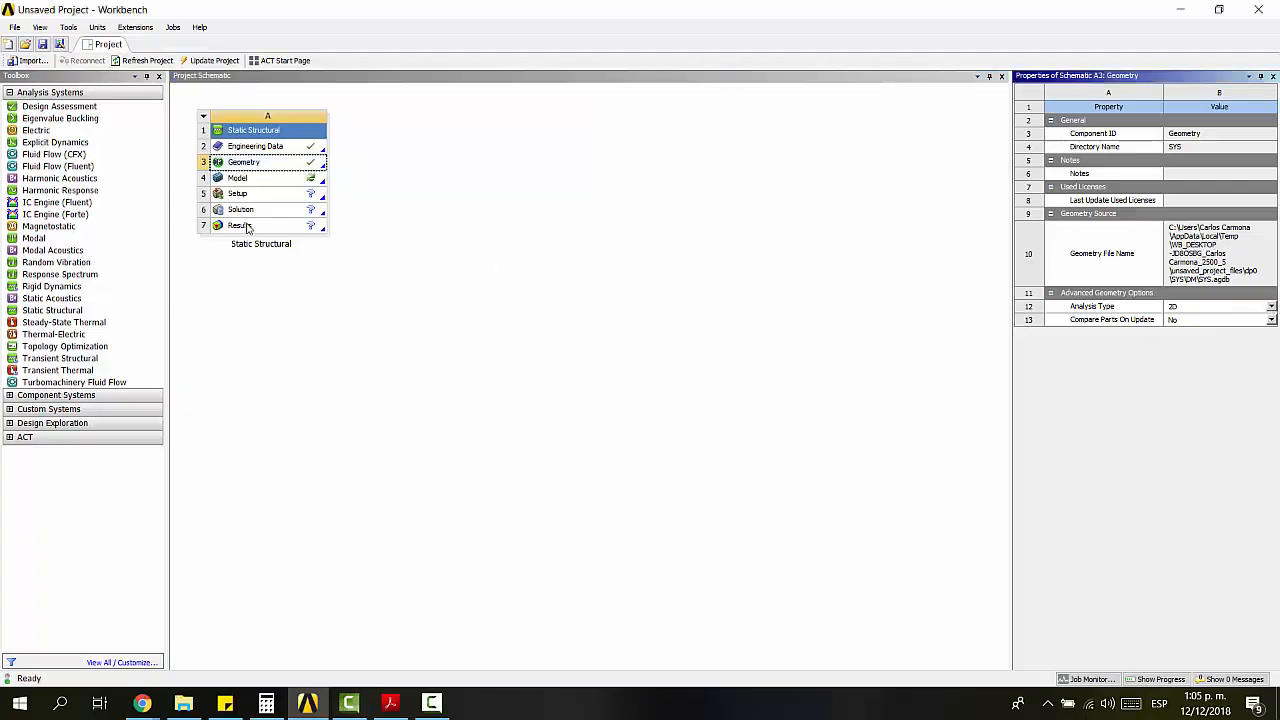
Step: Open the Static Structural model in Mechanical and display the Geometry details with the 2D Behavior setting
click(272, 179)
double_click(277, 181)
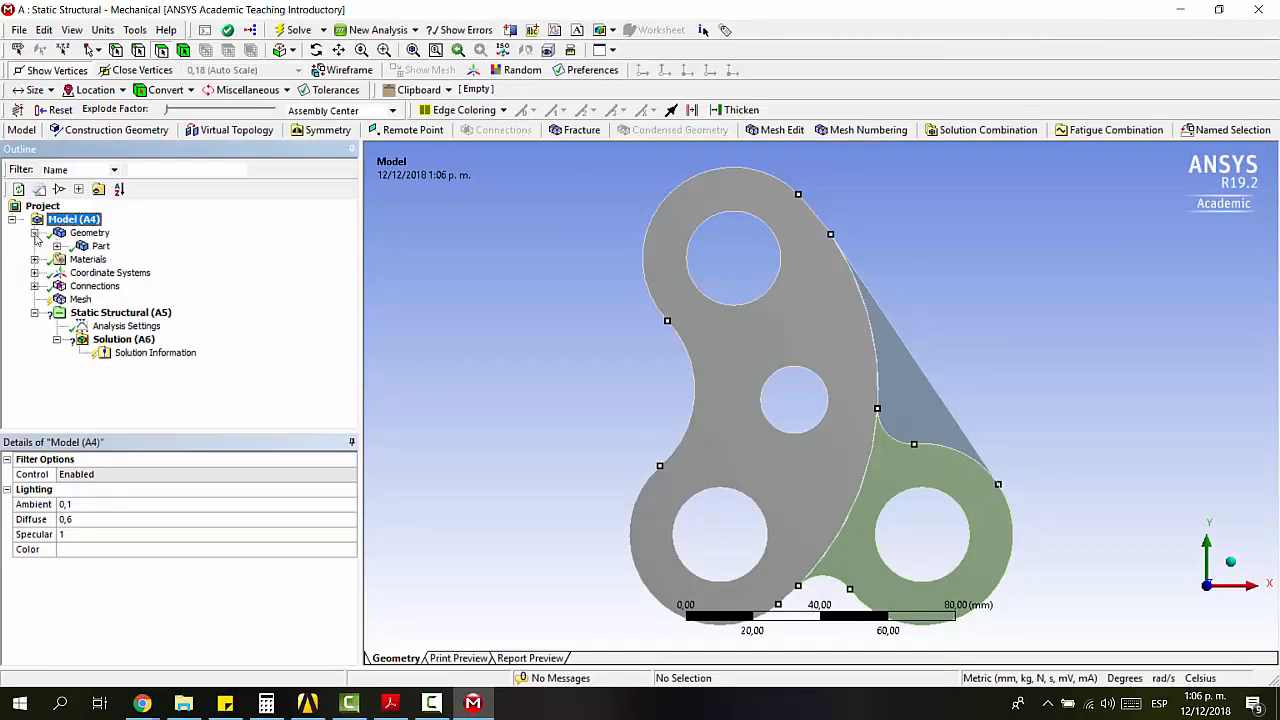
click(88, 259)
click(89, 232)
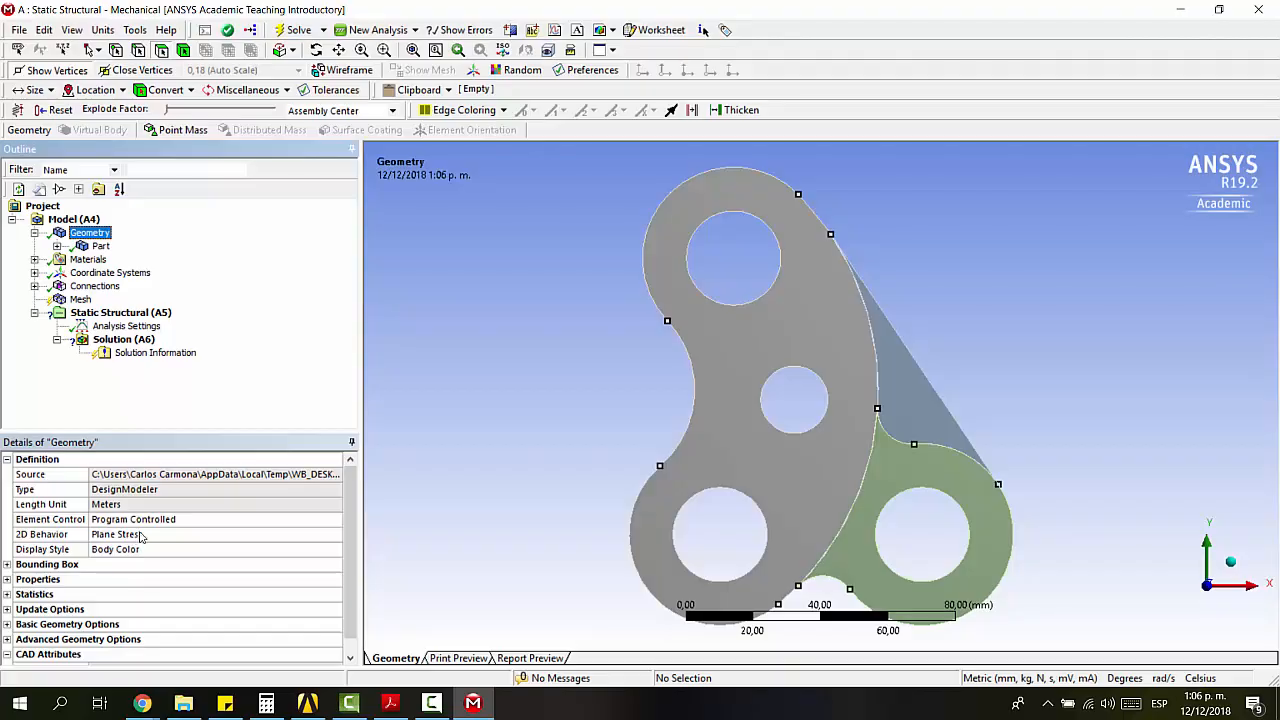
Step: Examine the flat bracket model from an angle, edge-on, in isometric view and facing the XY plane
middle_drag(1010, 488, 982, 501)
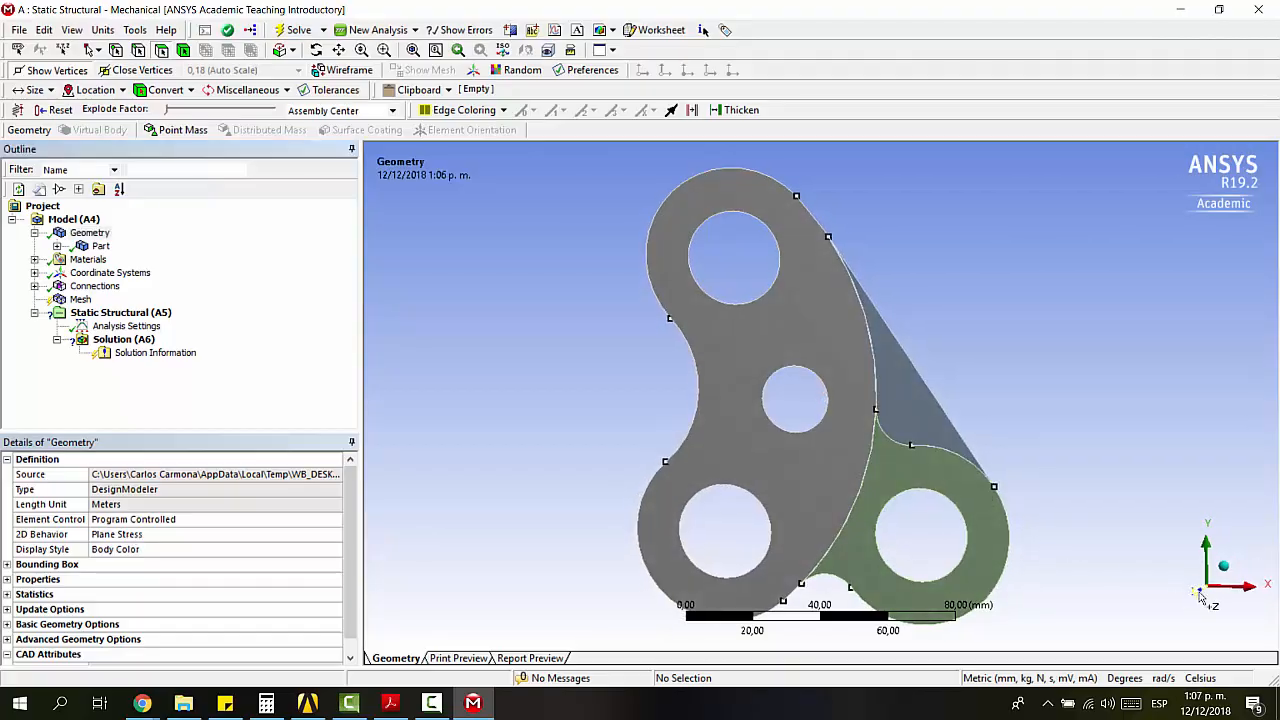
middle_drag(1166, 530, 1089, 568)
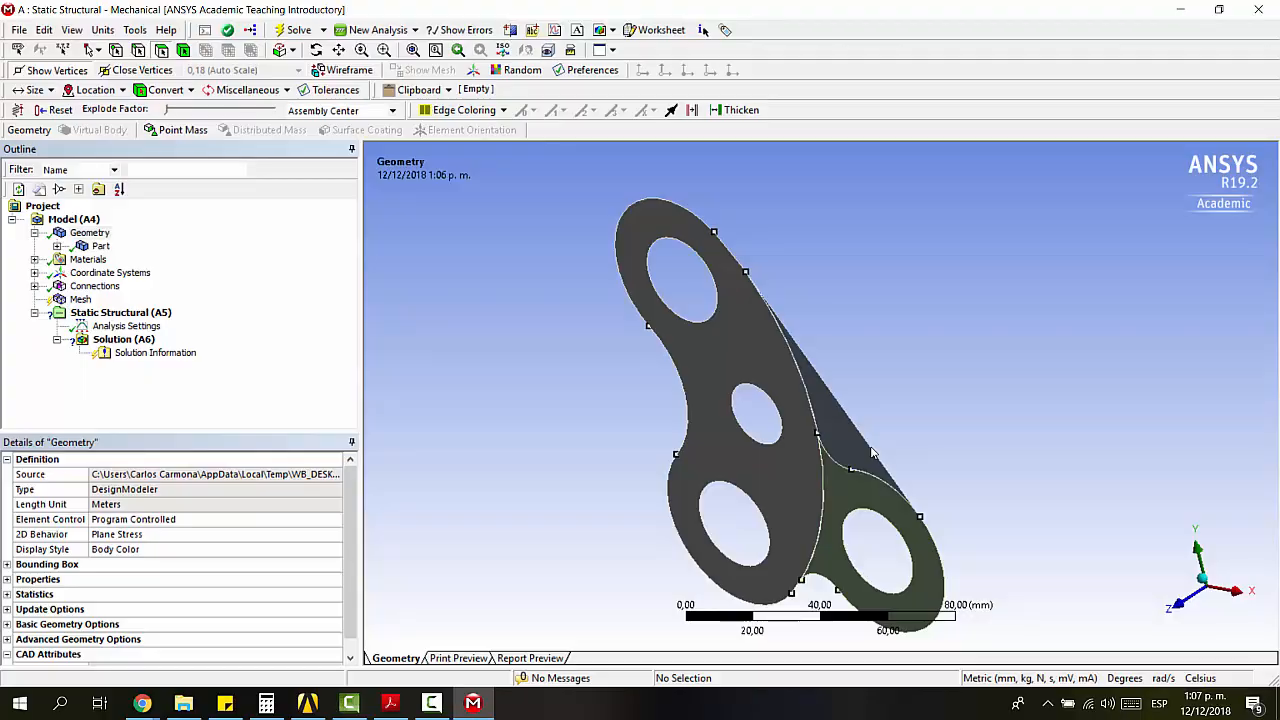
middle_drag(932, 415, 1145, 520)
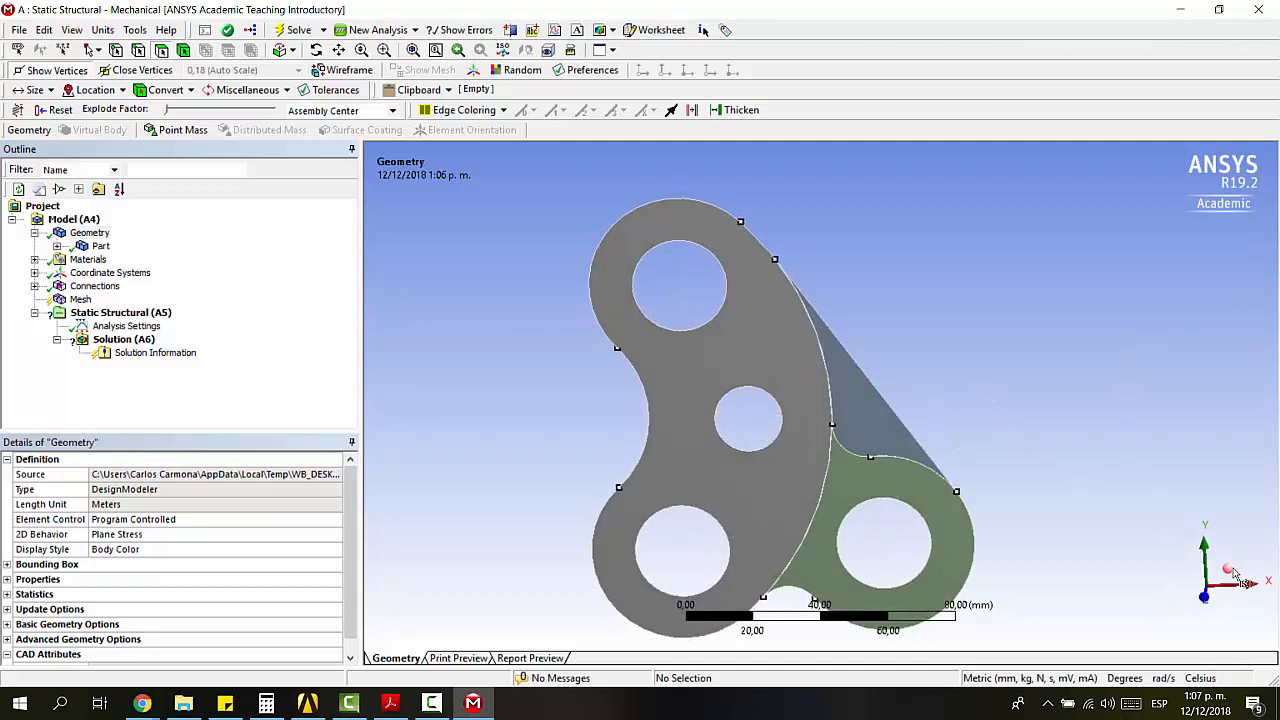
click(1240, 581)
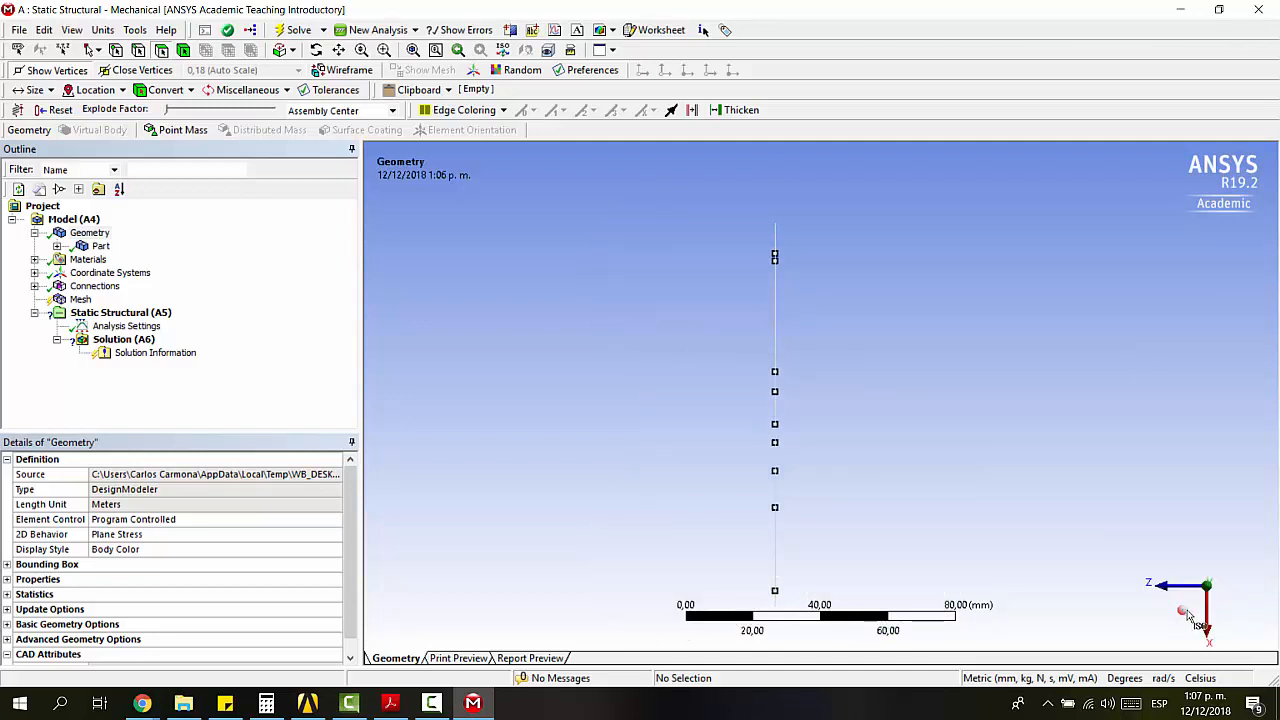
click(1182, 609)
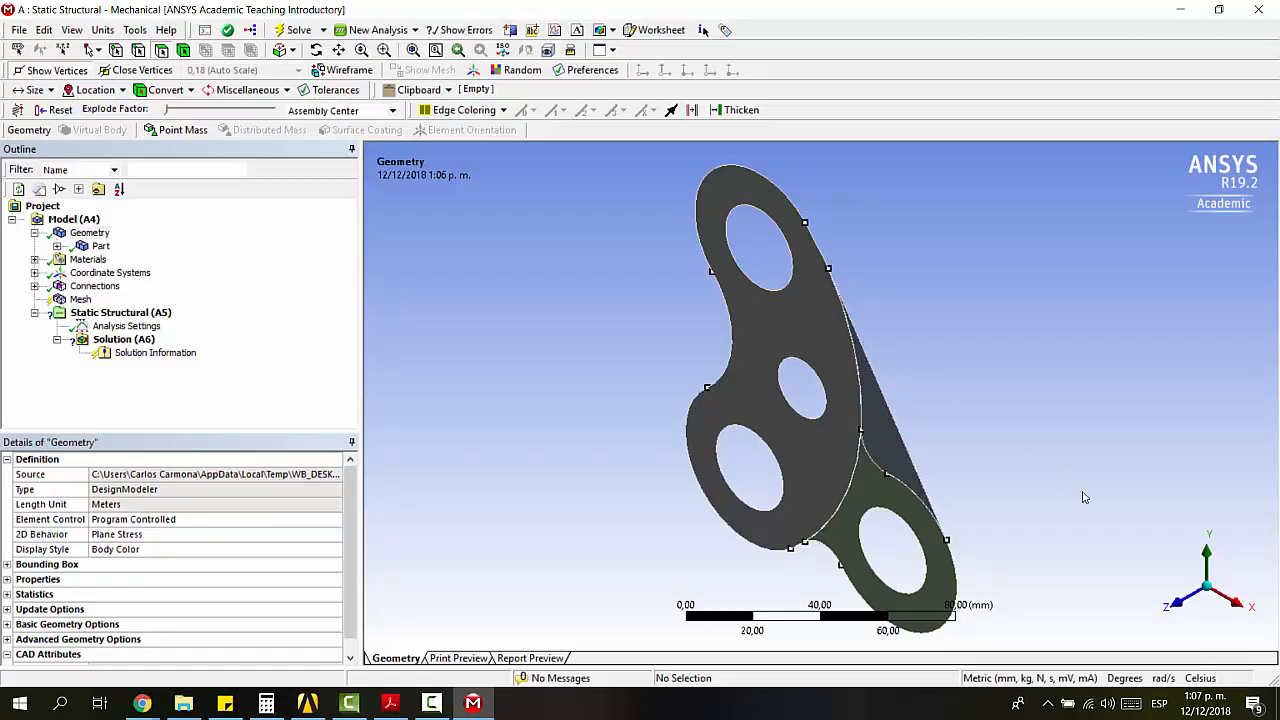
click(1170, 597)
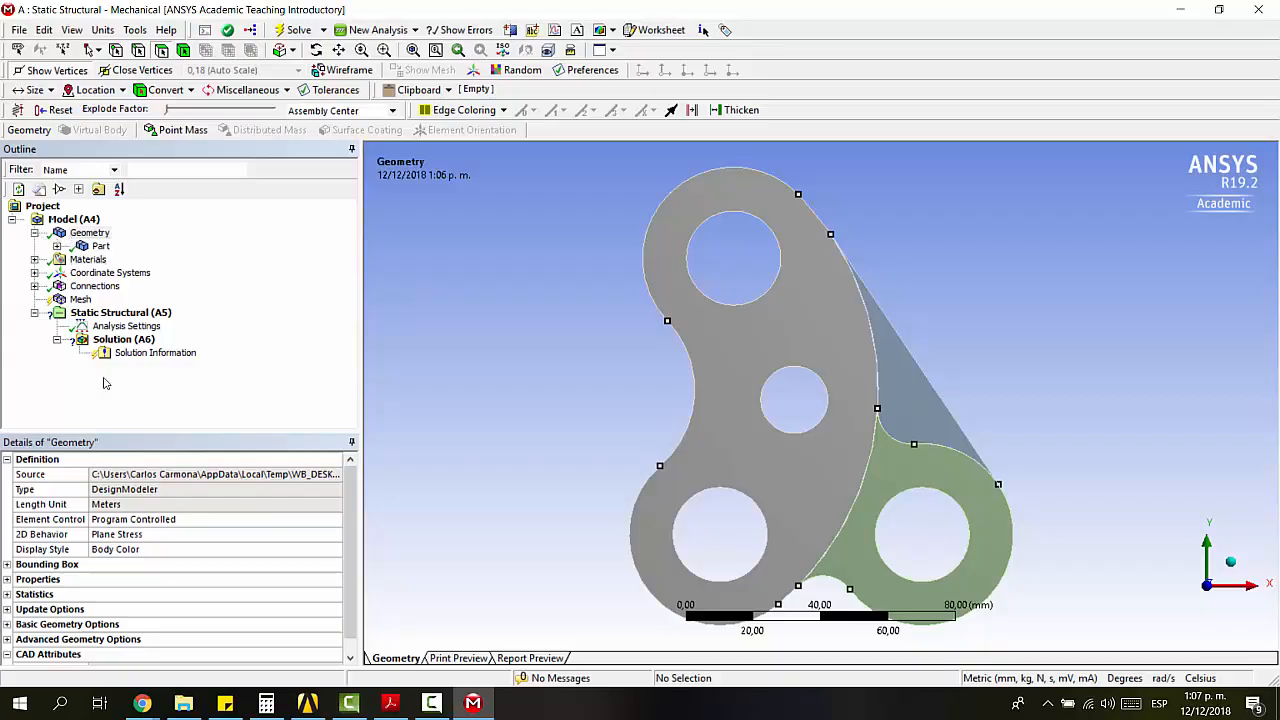
Step: Examine the contact and target edges of each contact region under Connections
click(34, 232)
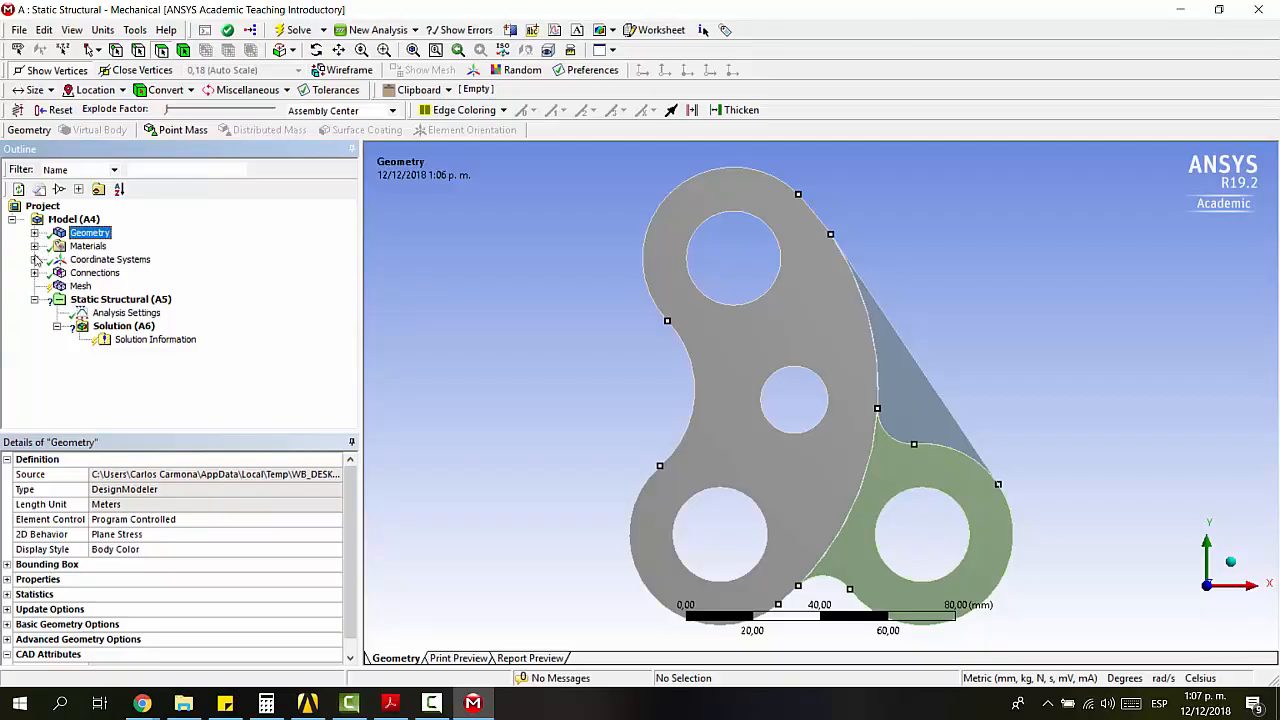
click(34, 272)
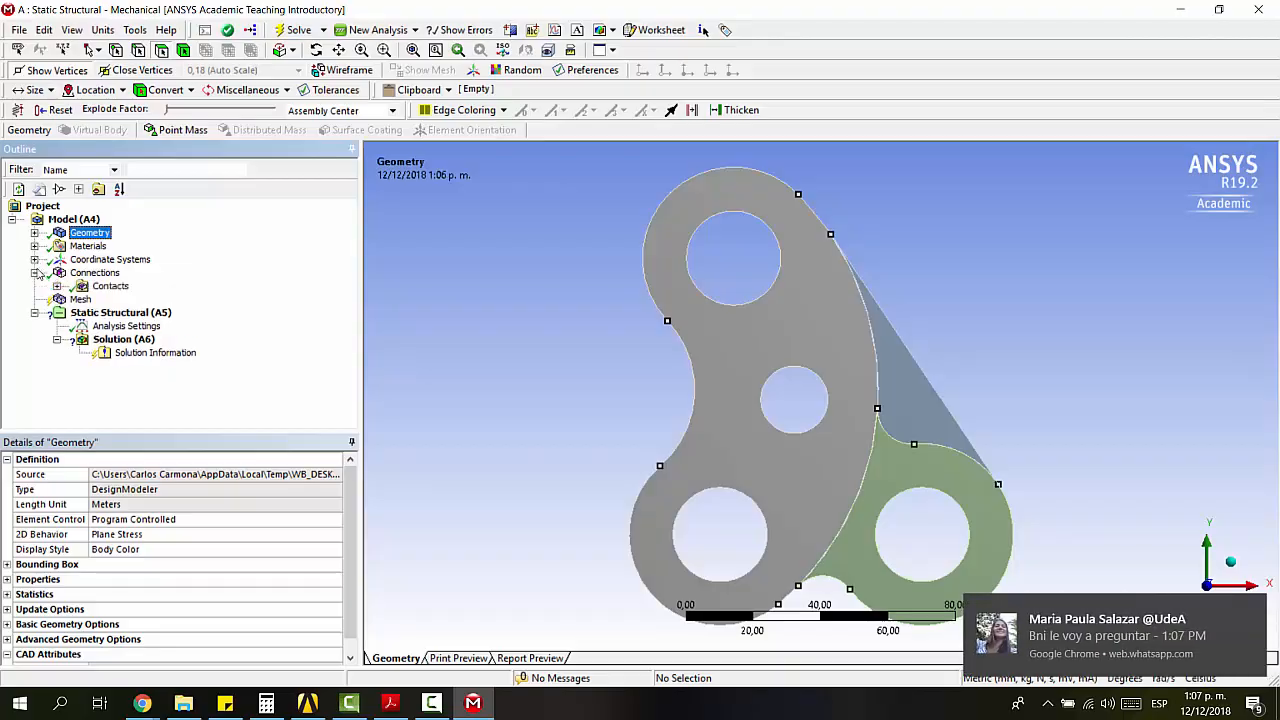
click(1250, 612)
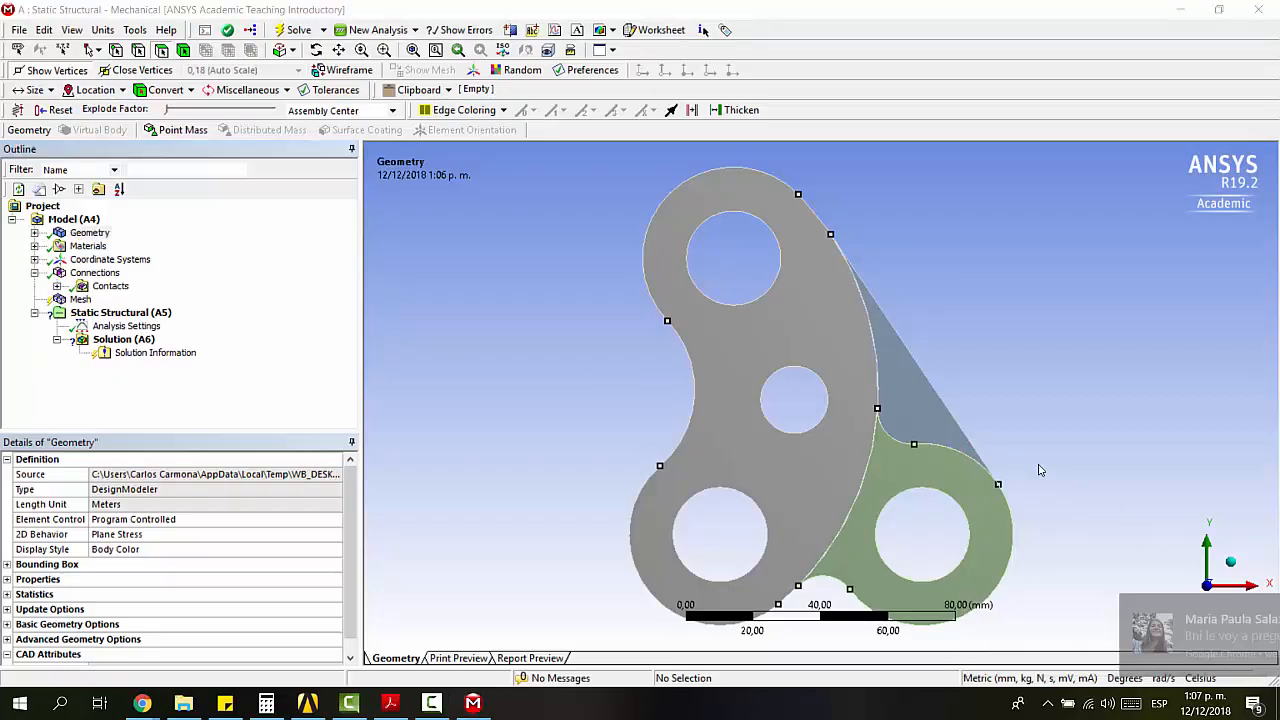
click(108, 288)
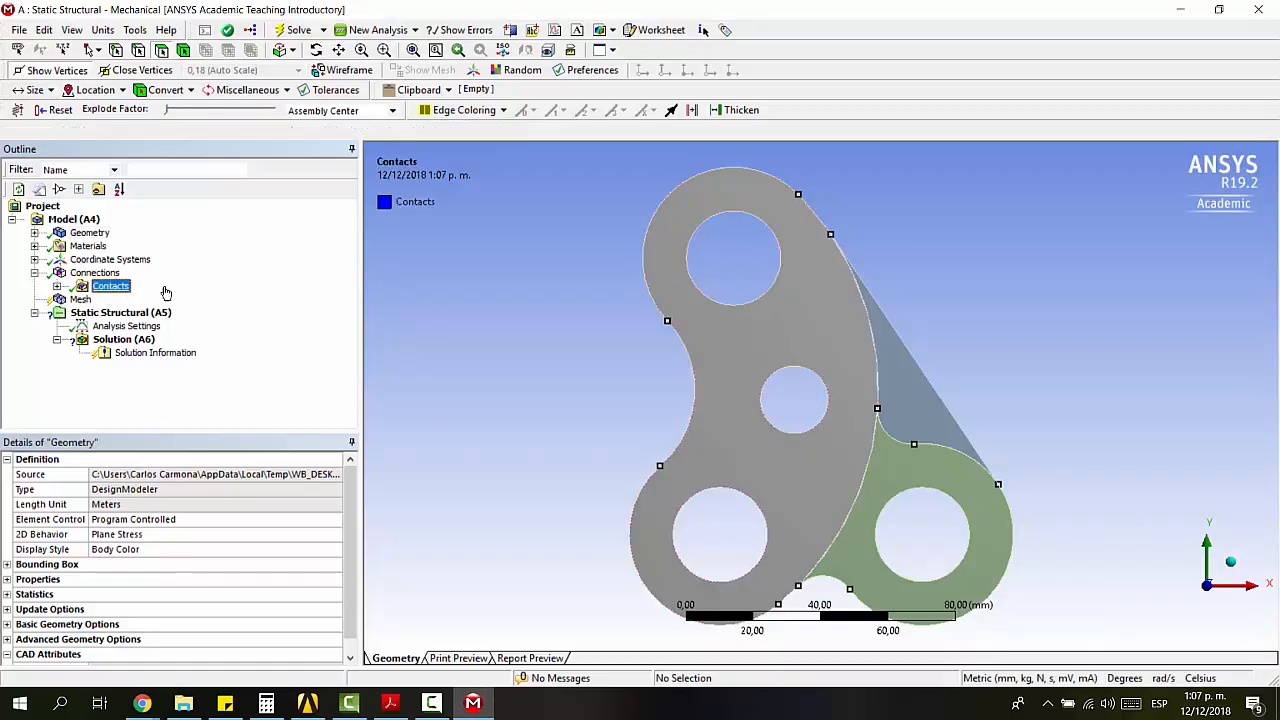
click(57, 287)
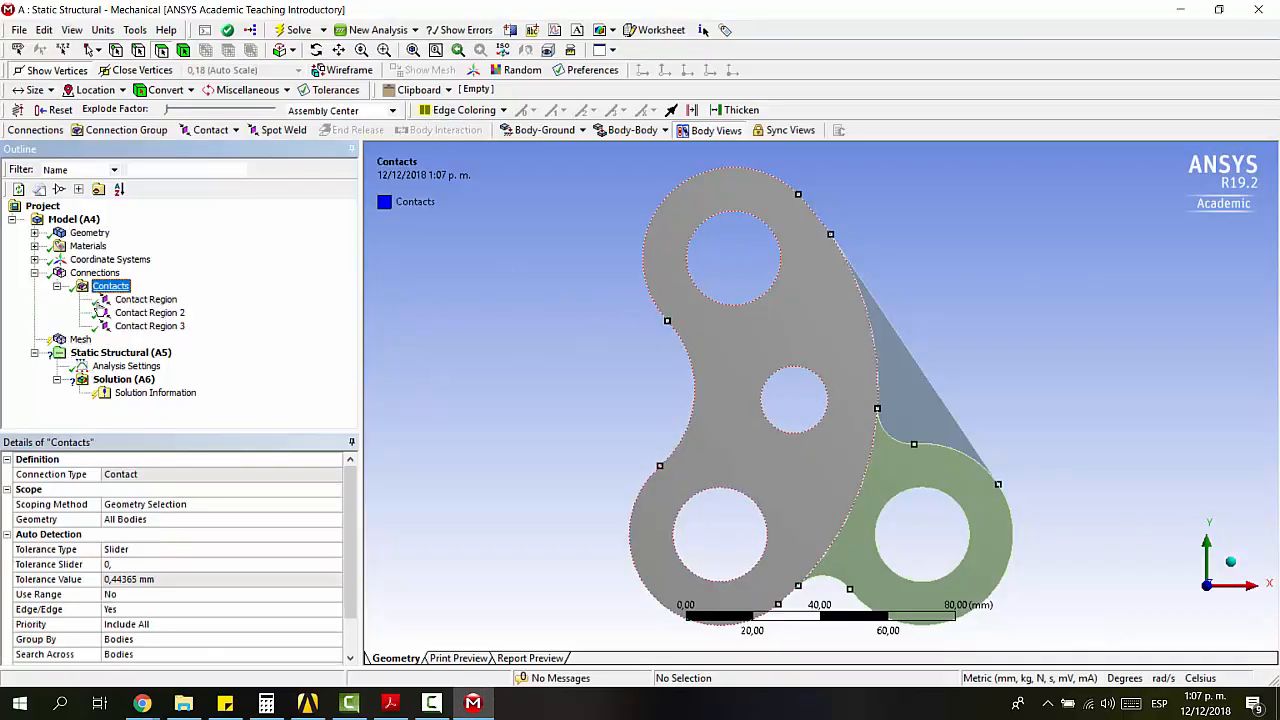
click(118, 301)
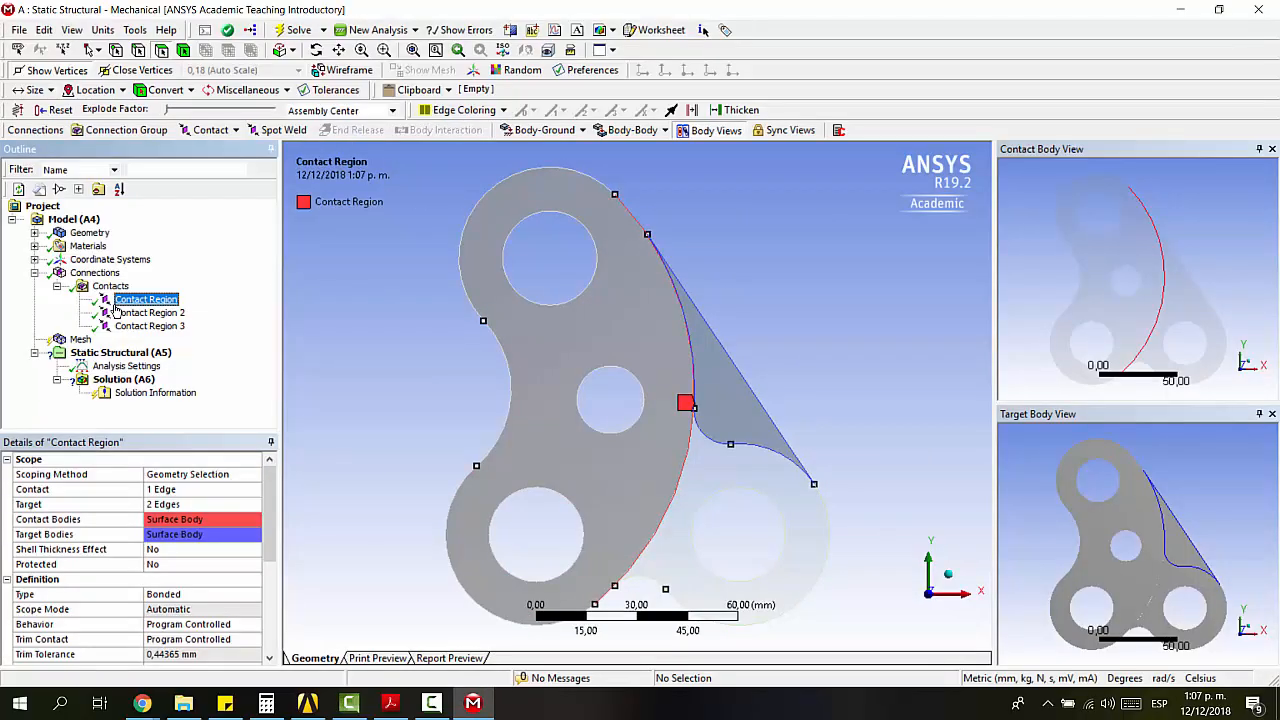
key(Down)
key(Down)
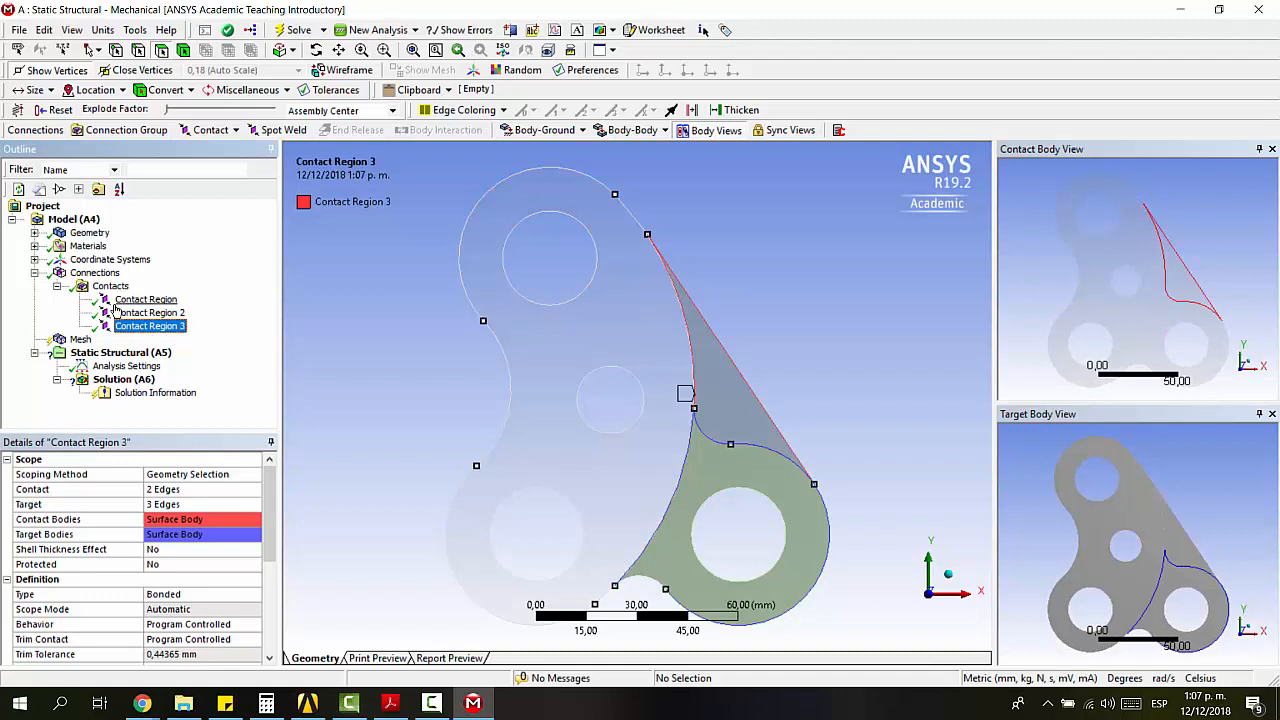
key(Up)
key(Up)
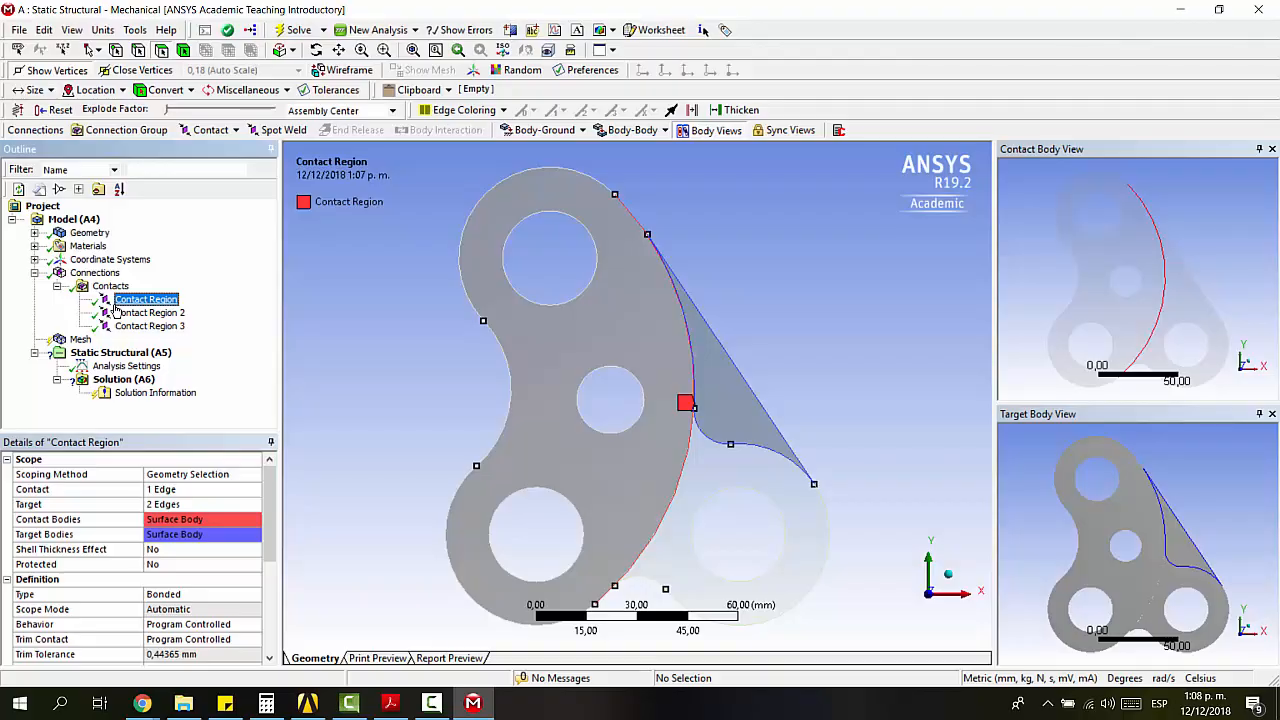
click(57, 286)
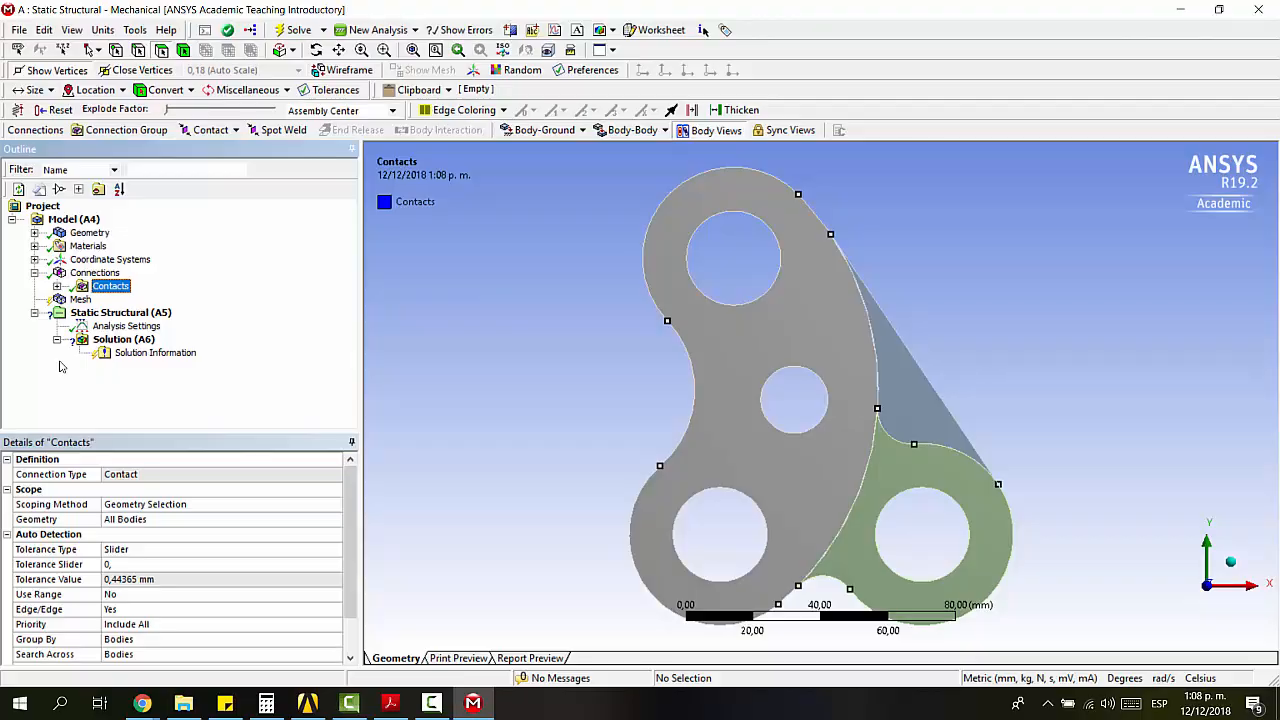
Step: Show the Mesh settings and inspect the lug, plate and triangular web faces, finishing with the web selected
click(62, 301)
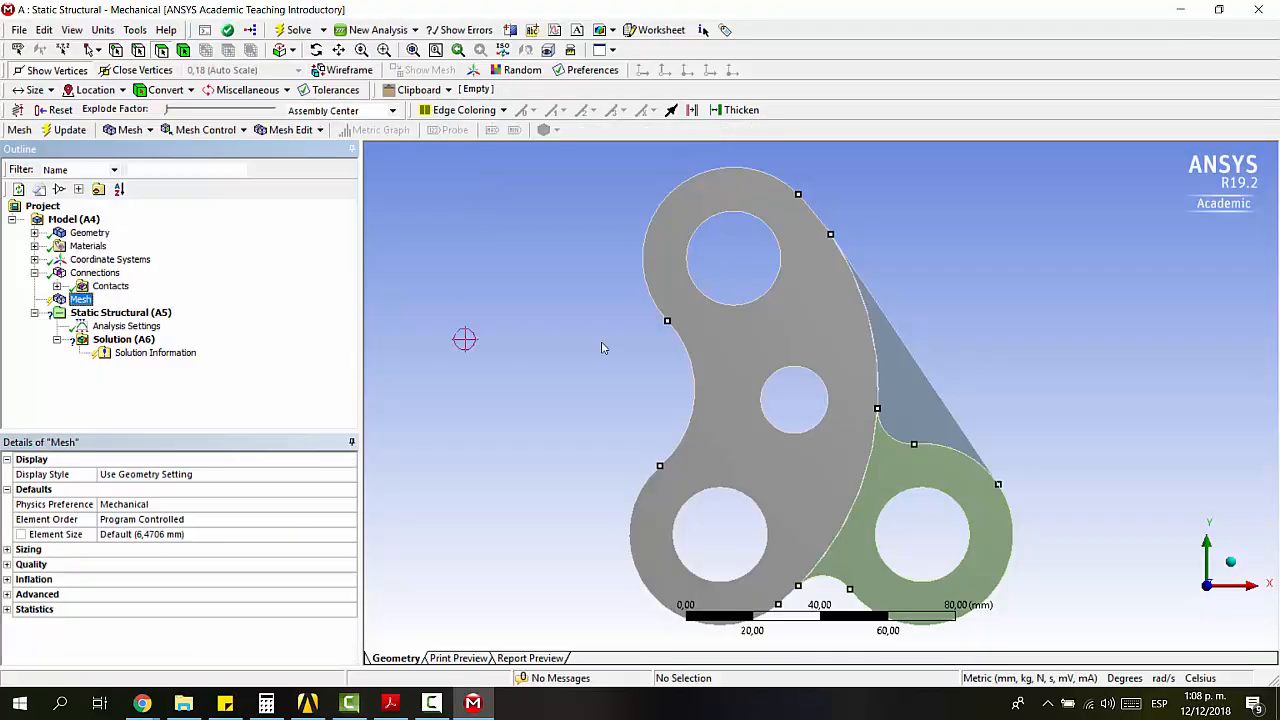
click(850, 345)
click(895, 358)
click(906, 460)
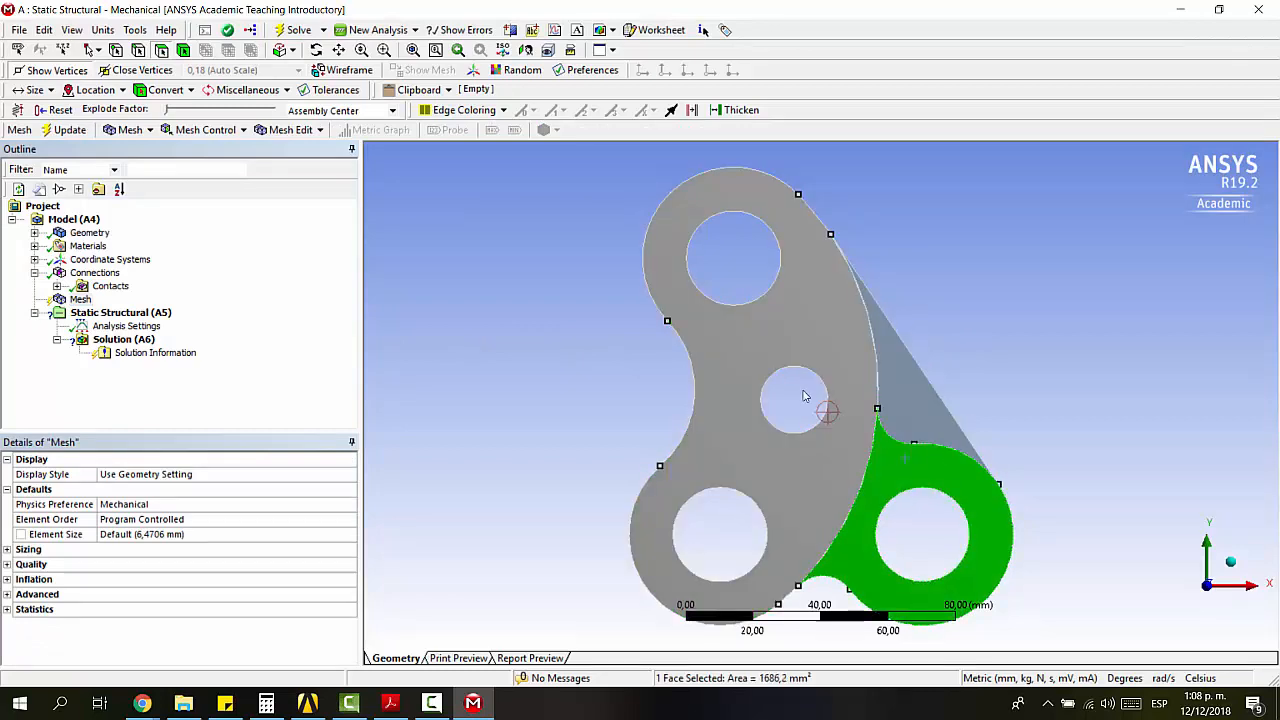
click(828, 366)
click(883, 353)
click(930, 287)
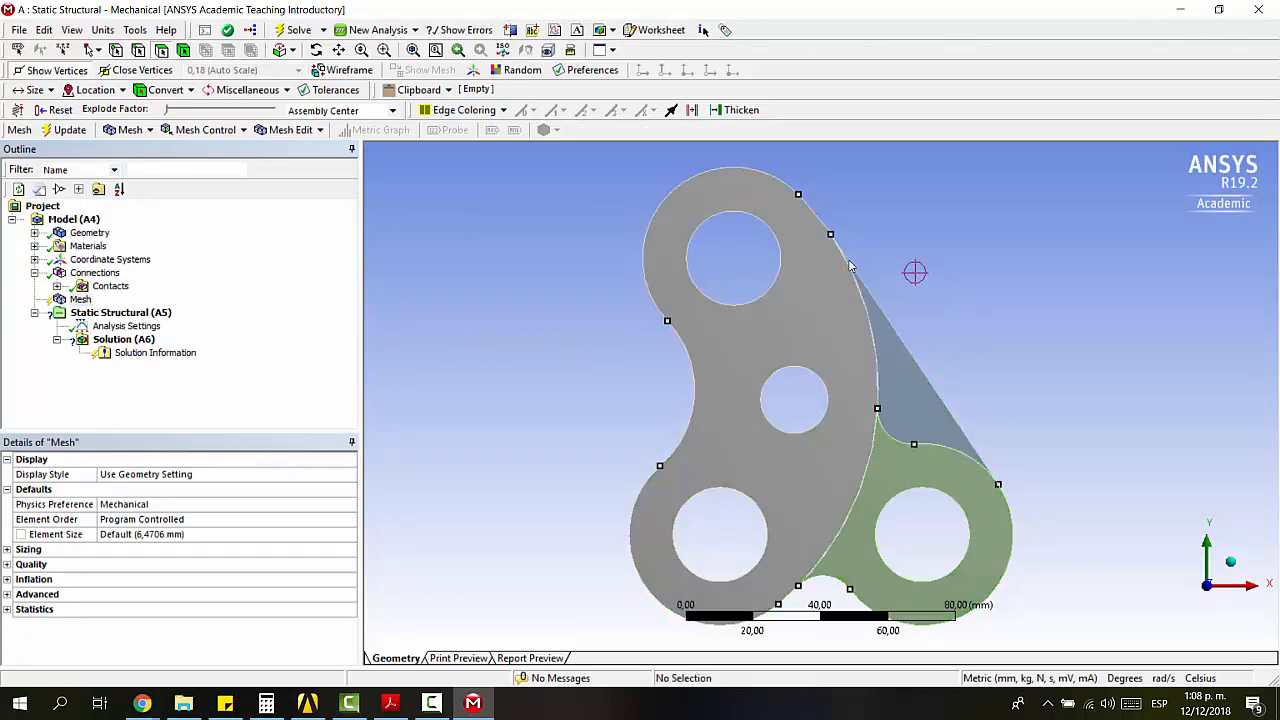
scroll(822, 250, down, 3)
scroll(822, 250, up, 6)
click(906, 343)
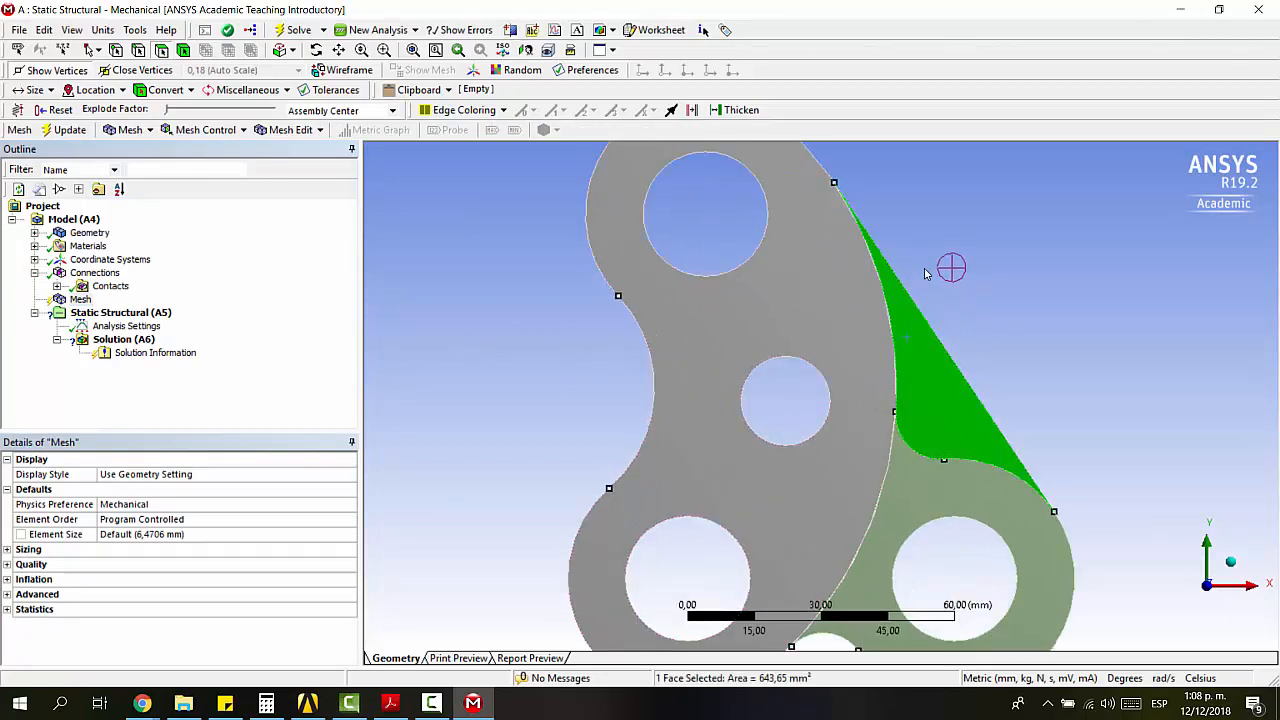
Step: Examine the thin upper tip of the triangular web where it meets the curved edge of the large plate
scroll(920, 280, up, 5)
scroll(872, 219, up, 5)
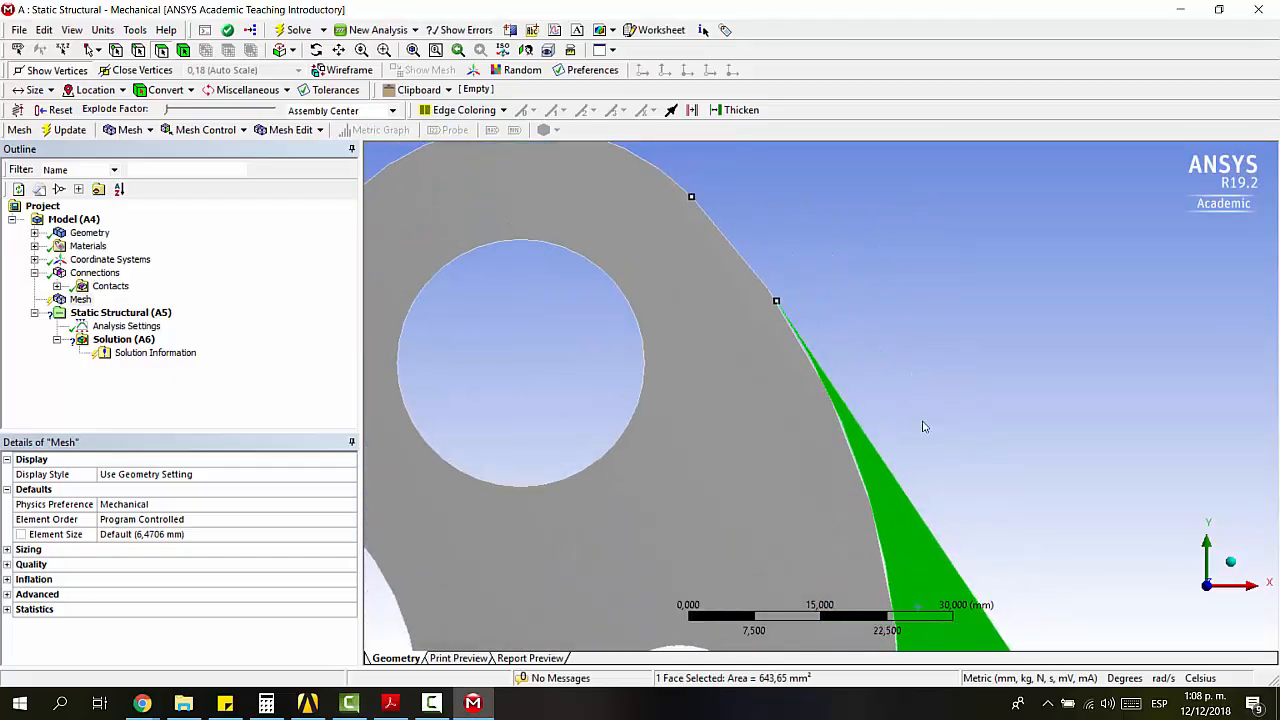
mouse_move(801, 256)
ctrl+middle_down()
mouse_move(812, 299)
mouse_move(785, 360)
ctrl+middle_up()
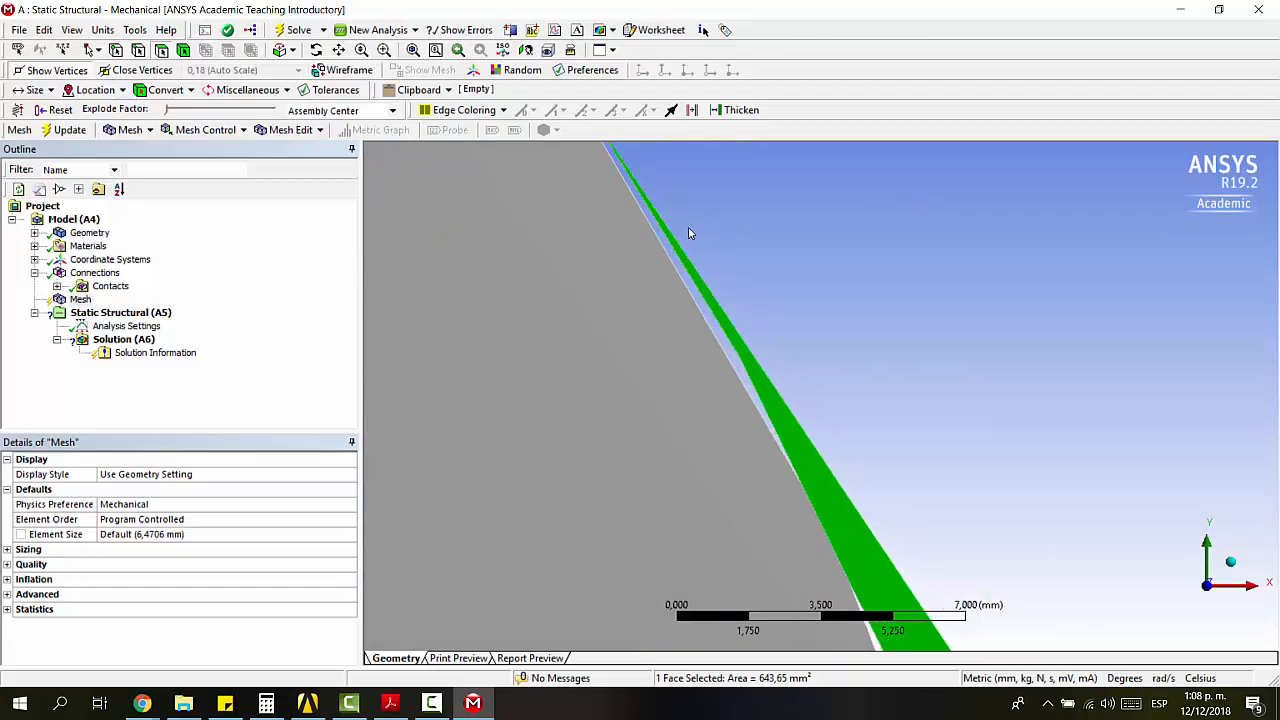
scroll(705, 235, up, 2)
ctrl+middle_drag(729, 242, 789, 391)
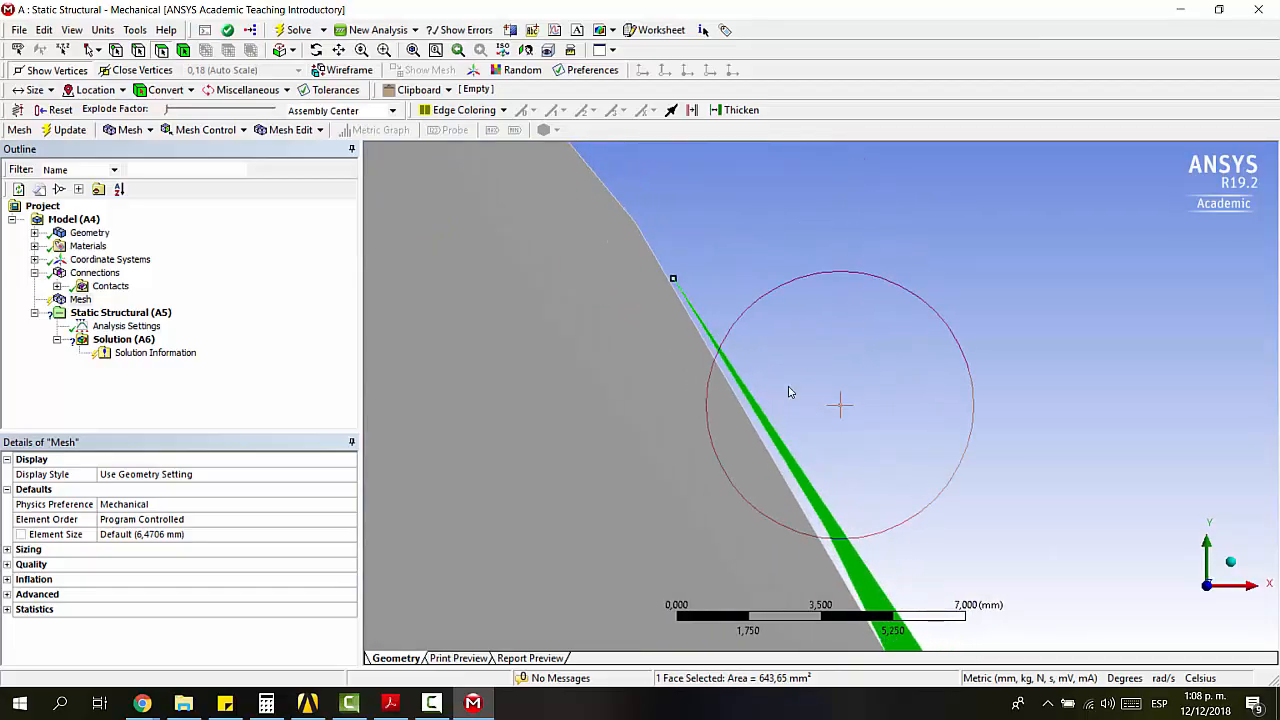
scroll(700, 311, up, 4)
ctrl+middle_drag(704, 309, 803, 346)
click(1216, 591)
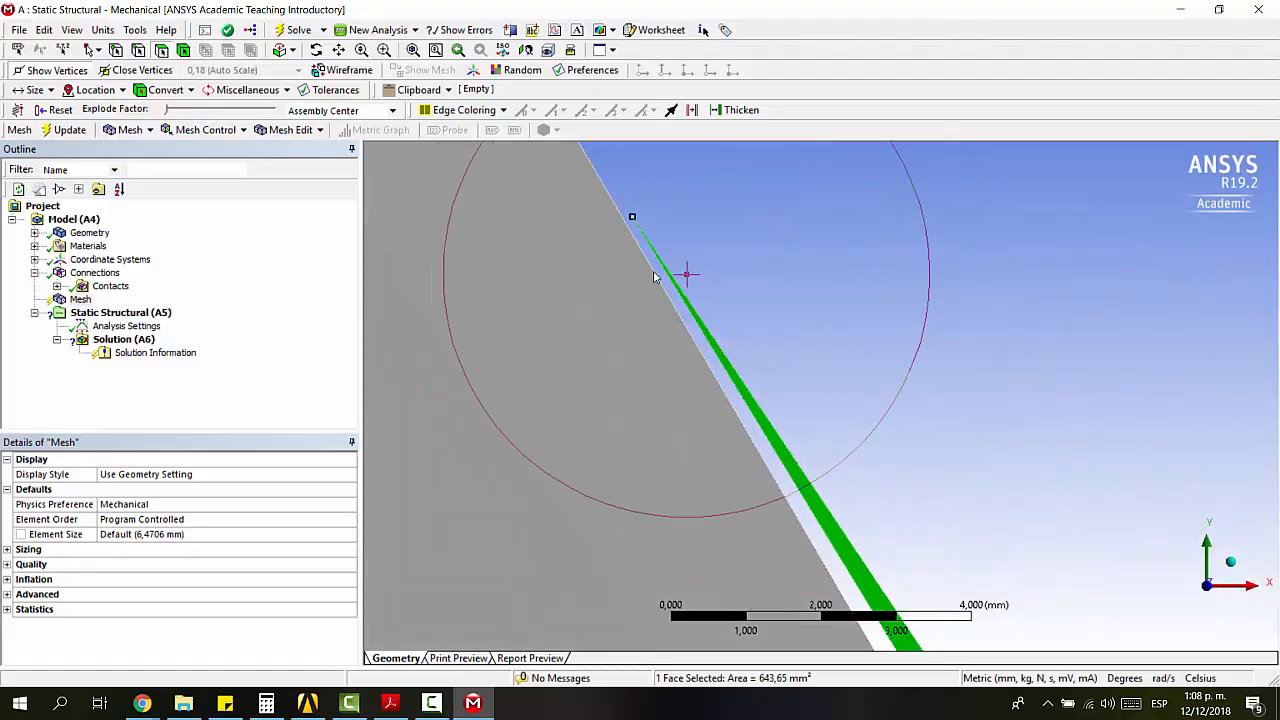
scroll(654, 277, up, 3)
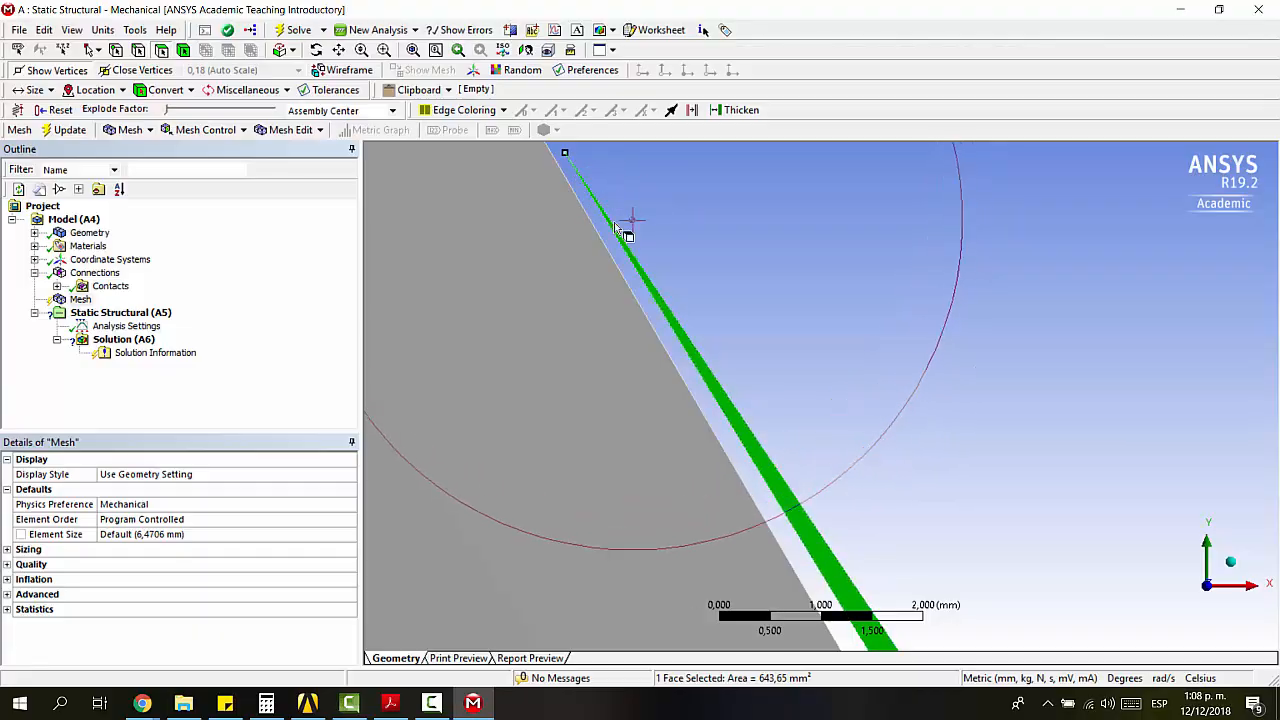
scroll(737, 365, down, 2)
scroll(736, 358, down, 10)
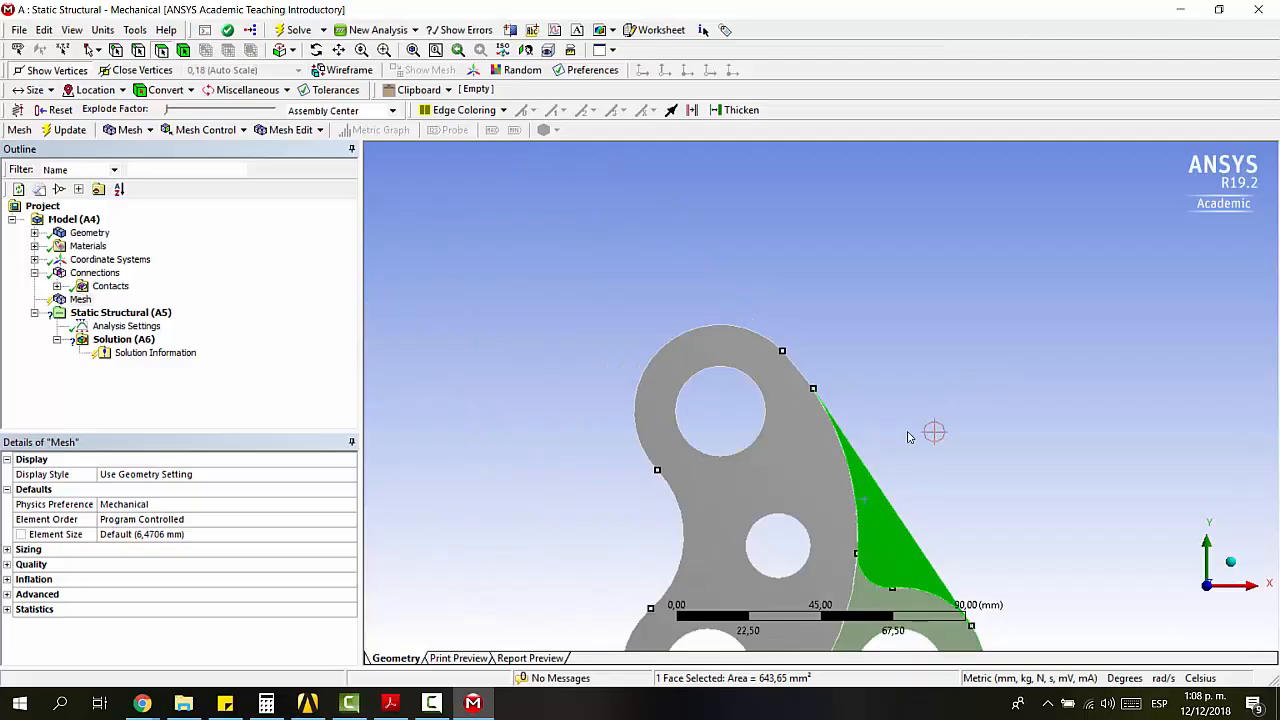
Step: Inspect the lug face and the large plate face, finishing with nothing selected
ctrl+middle_drag(909, 434, 854, 280)
click(749, 309)
click(838, 488)
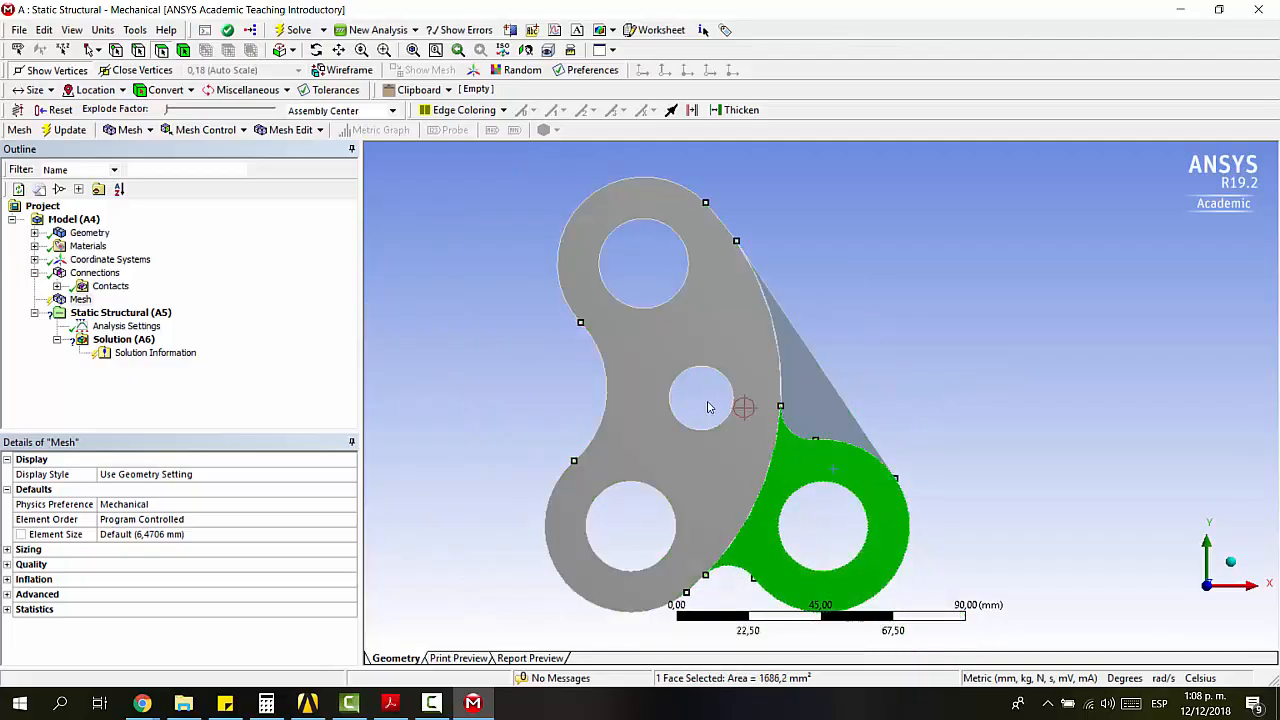
click(739, 348)
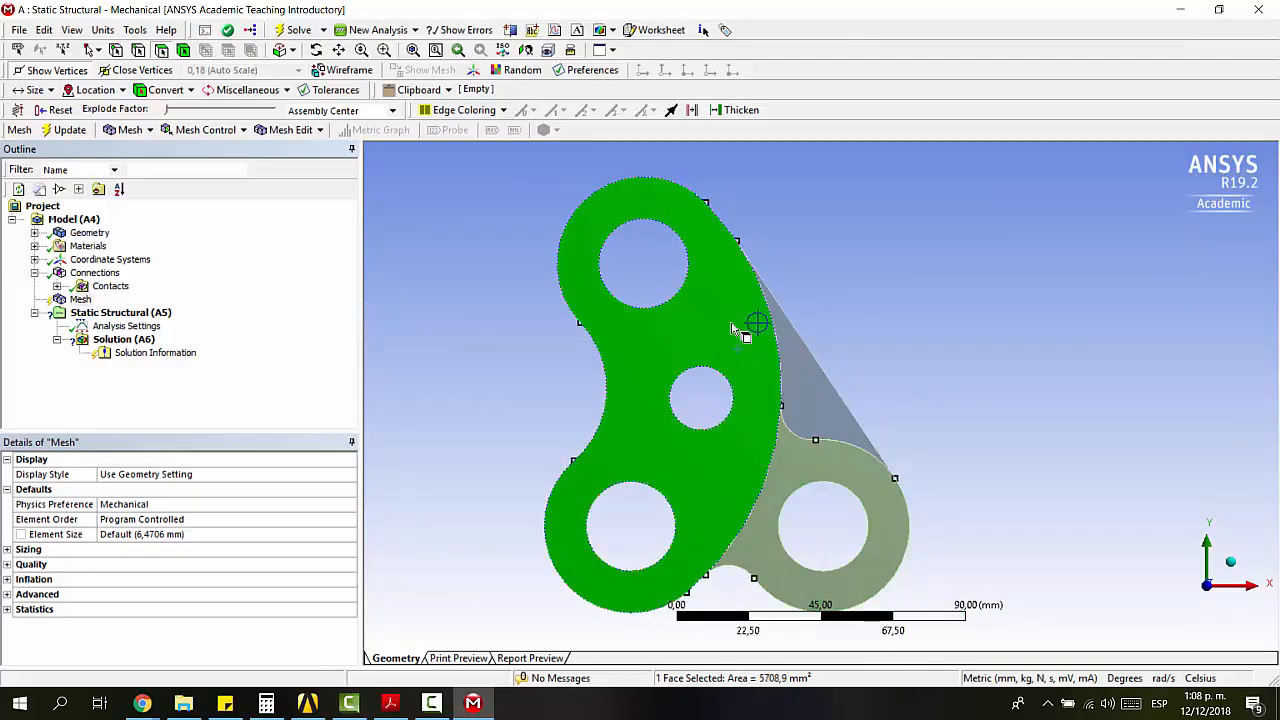
click(378, 202)
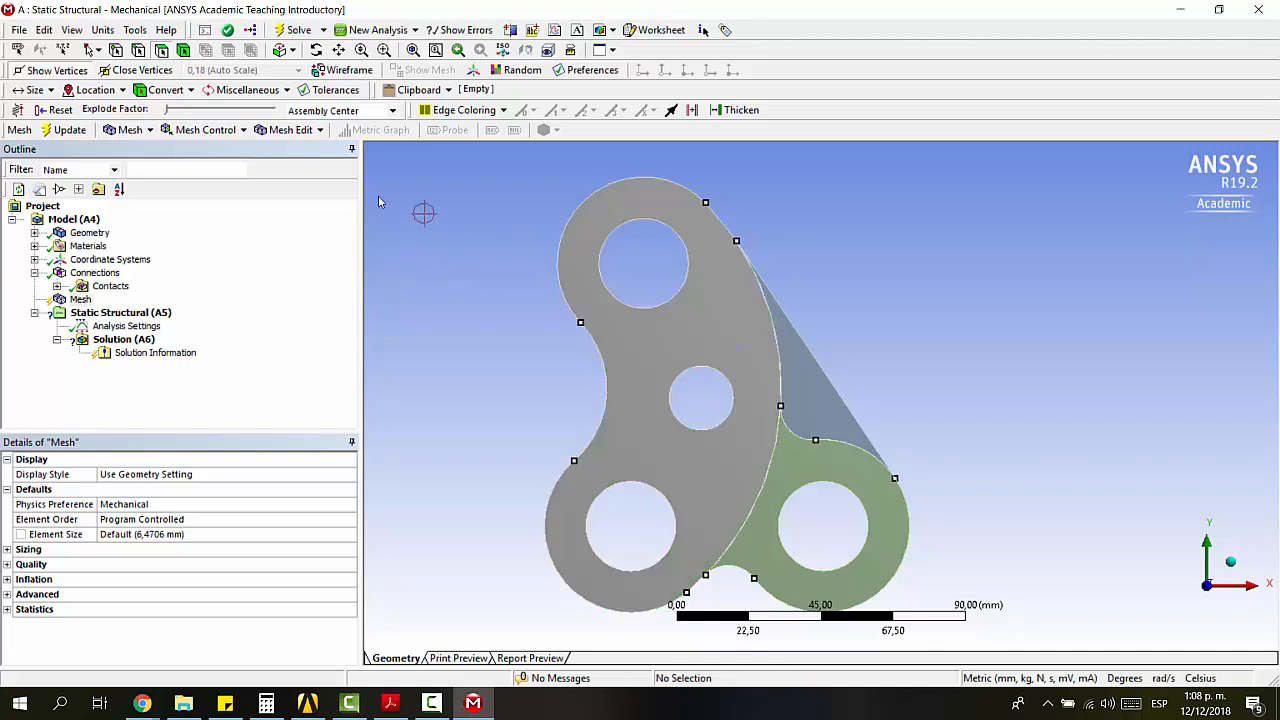
Step: Add a mesh method to the triangular web body and set its method to Triangles
click(205, 130)
click(203, 150)
click(812, 352)
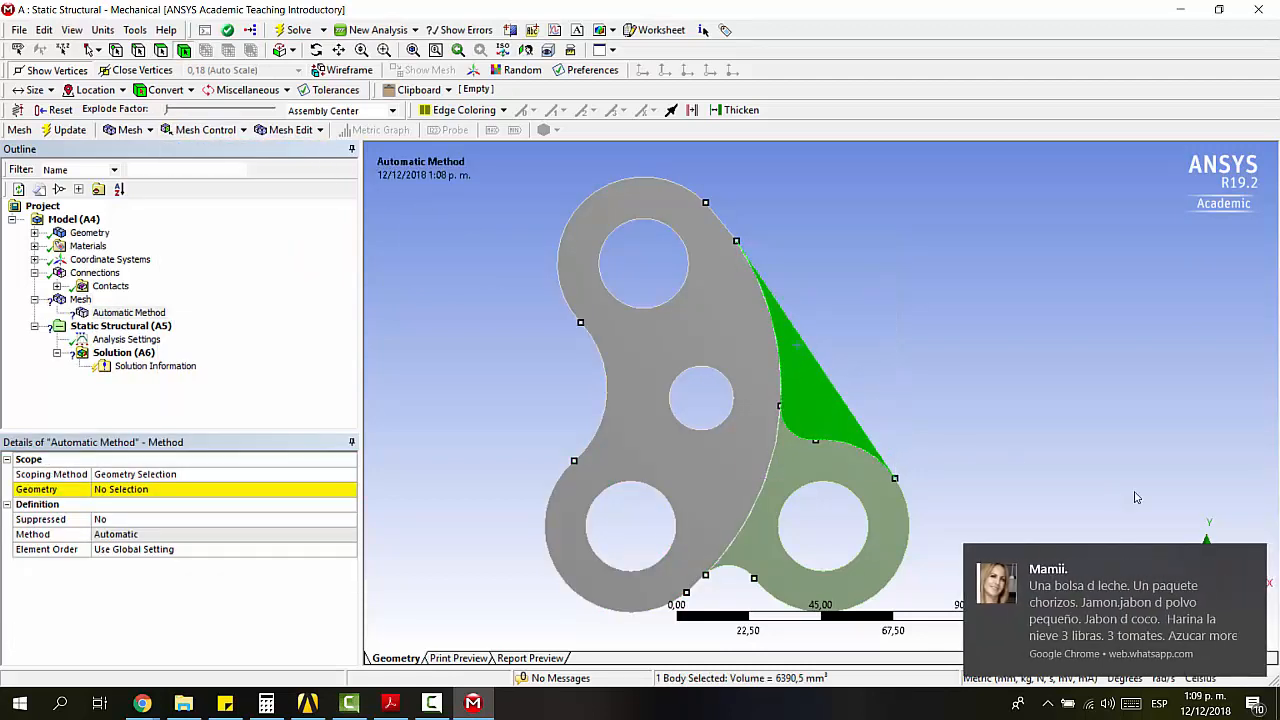
click(157, 490)
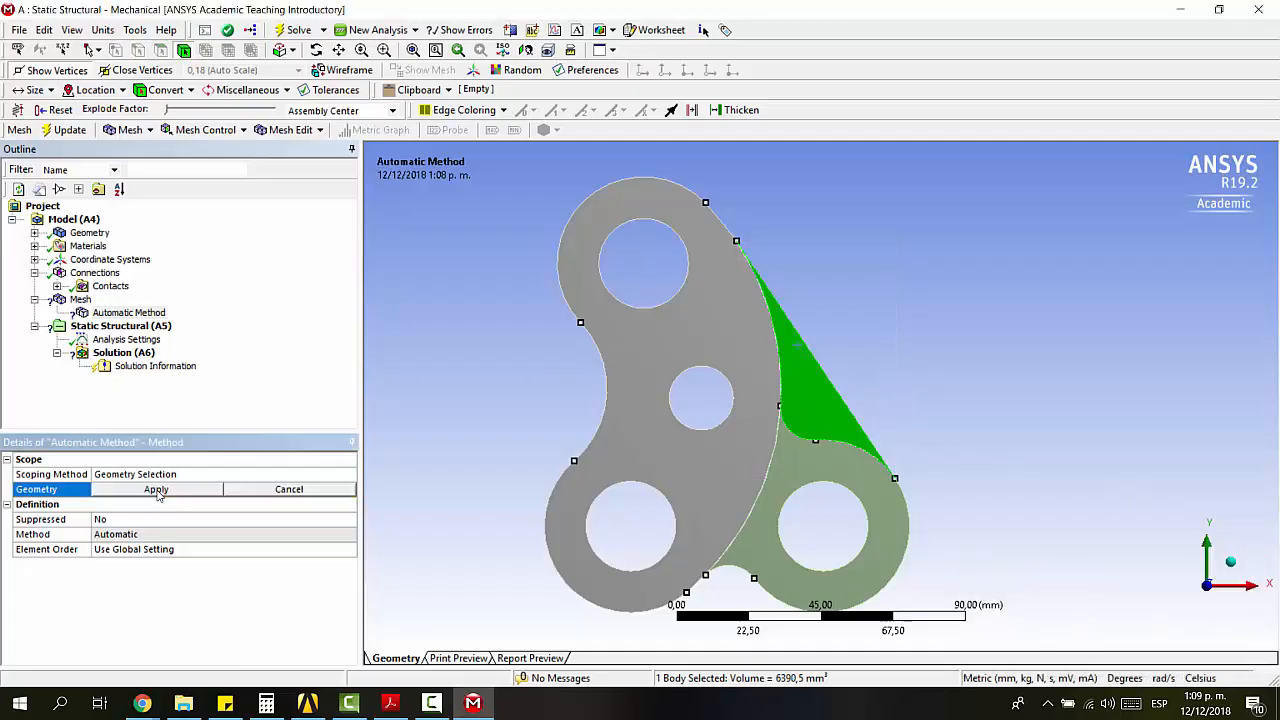
click(157, 490)
click(160, 535)
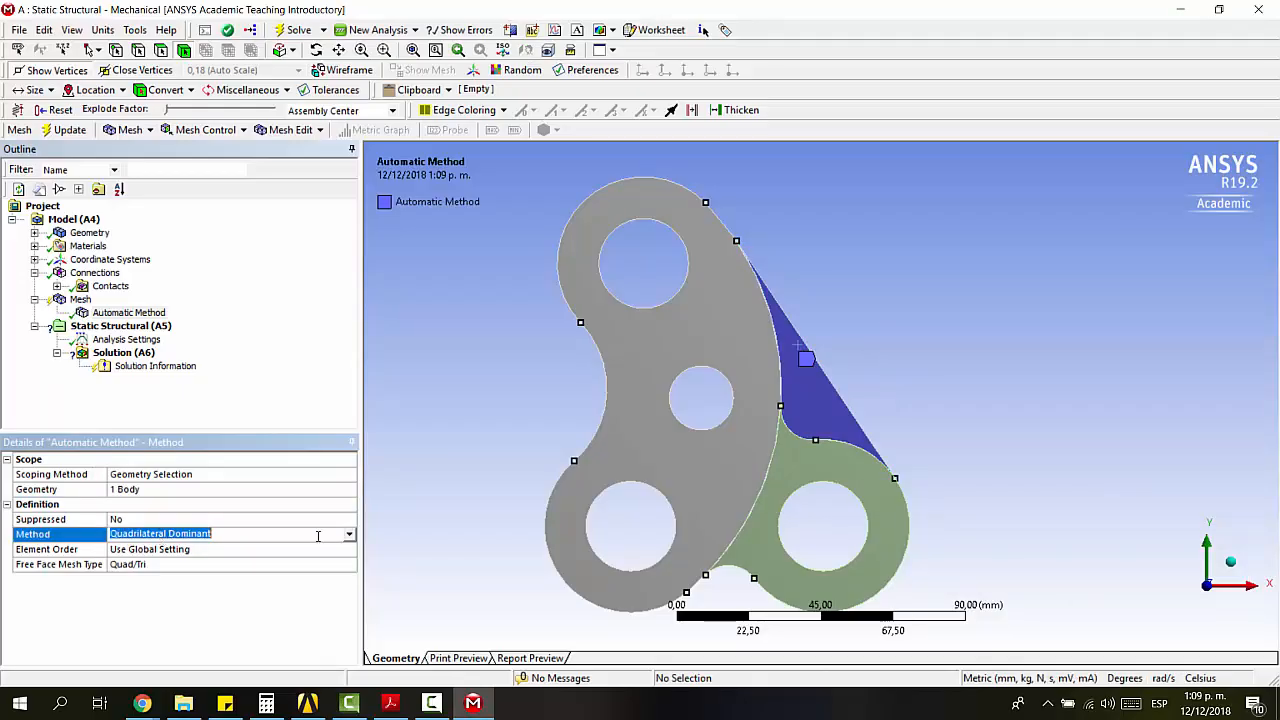
click(350, 535)
click(313, 557)
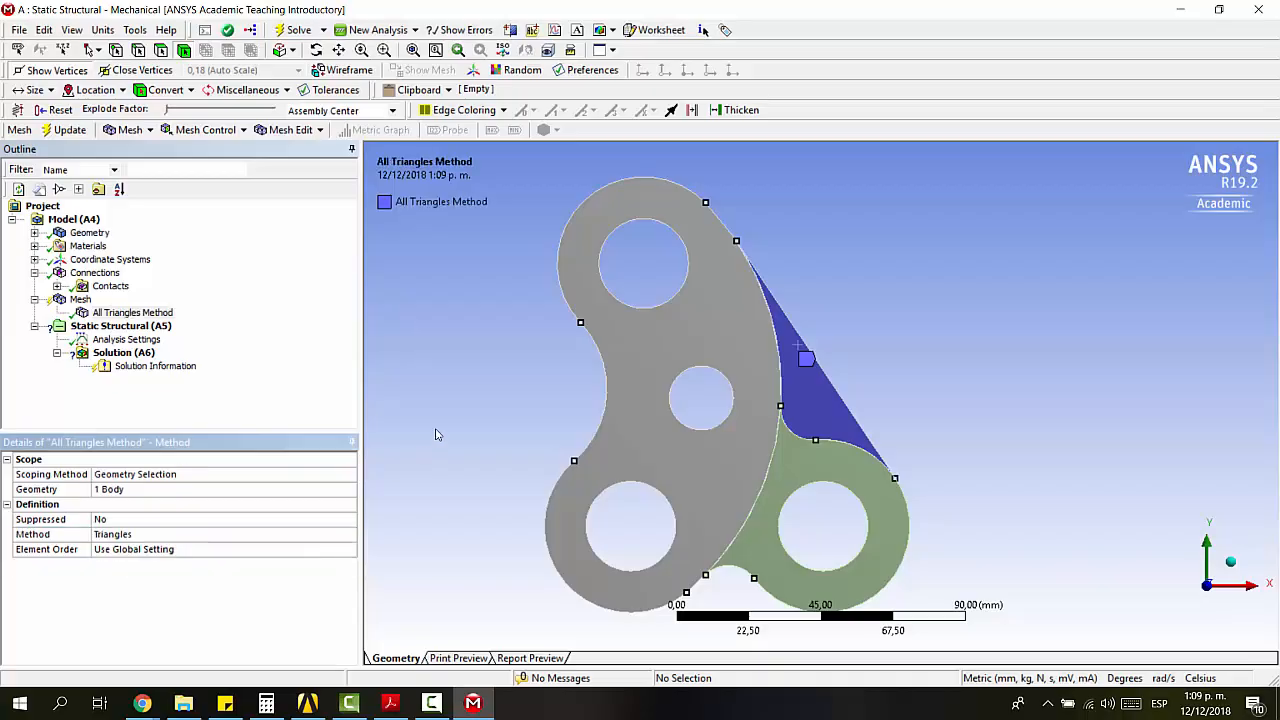
Step: Add a second mesh method scoped to the large plate and lug bodies, keeping Quadrilateral Dominant
click(80, 299)
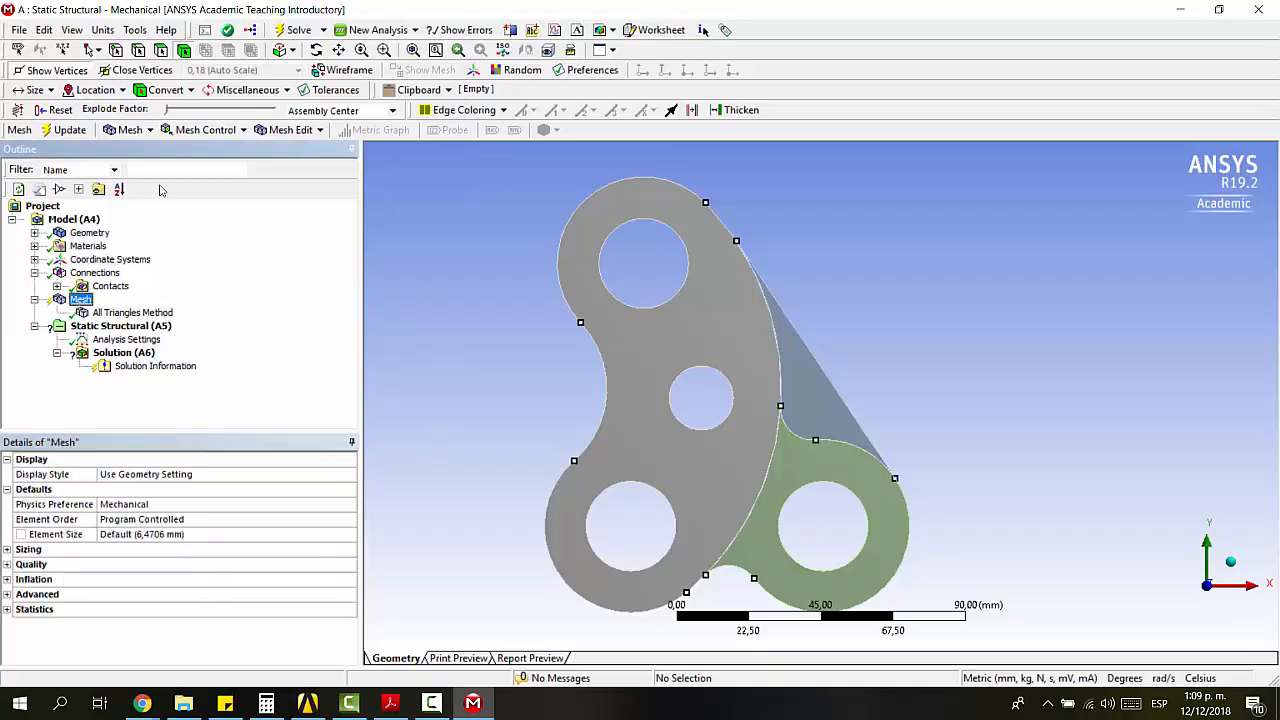
click(210, 130)
click(210, 152)
click(726, 282)
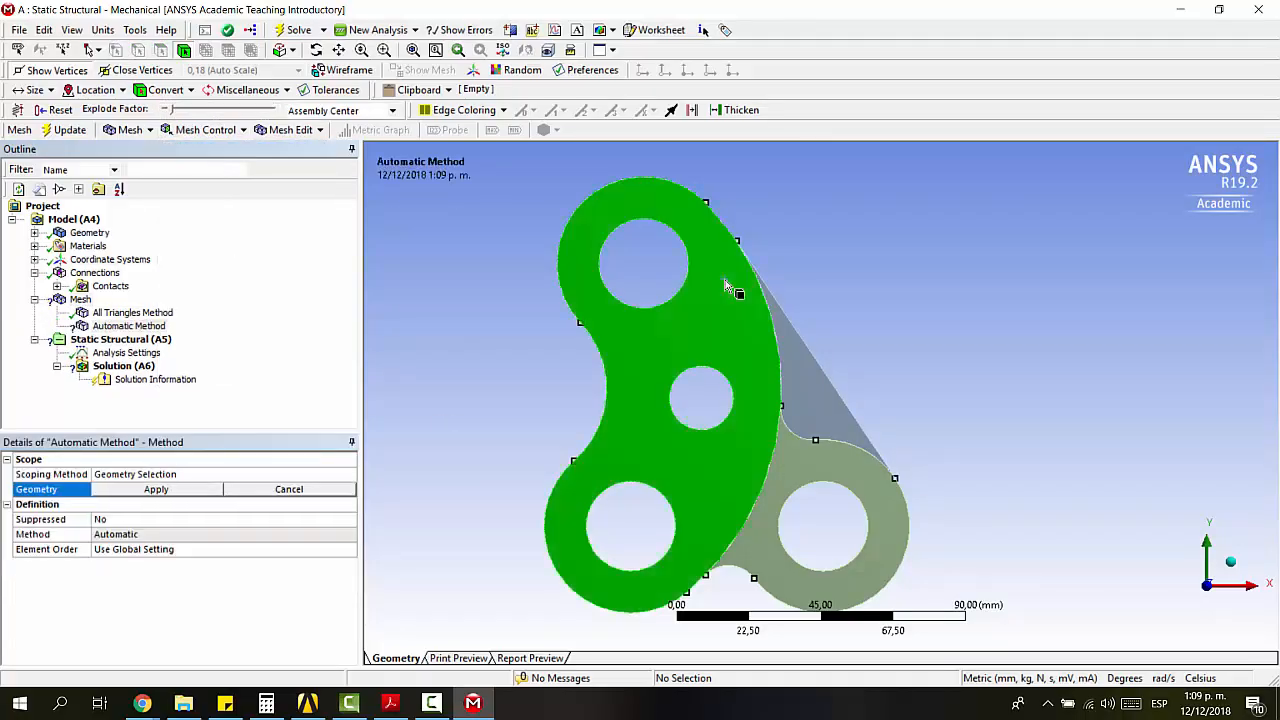
ctrl+click(819, 462)
click(158, 495)
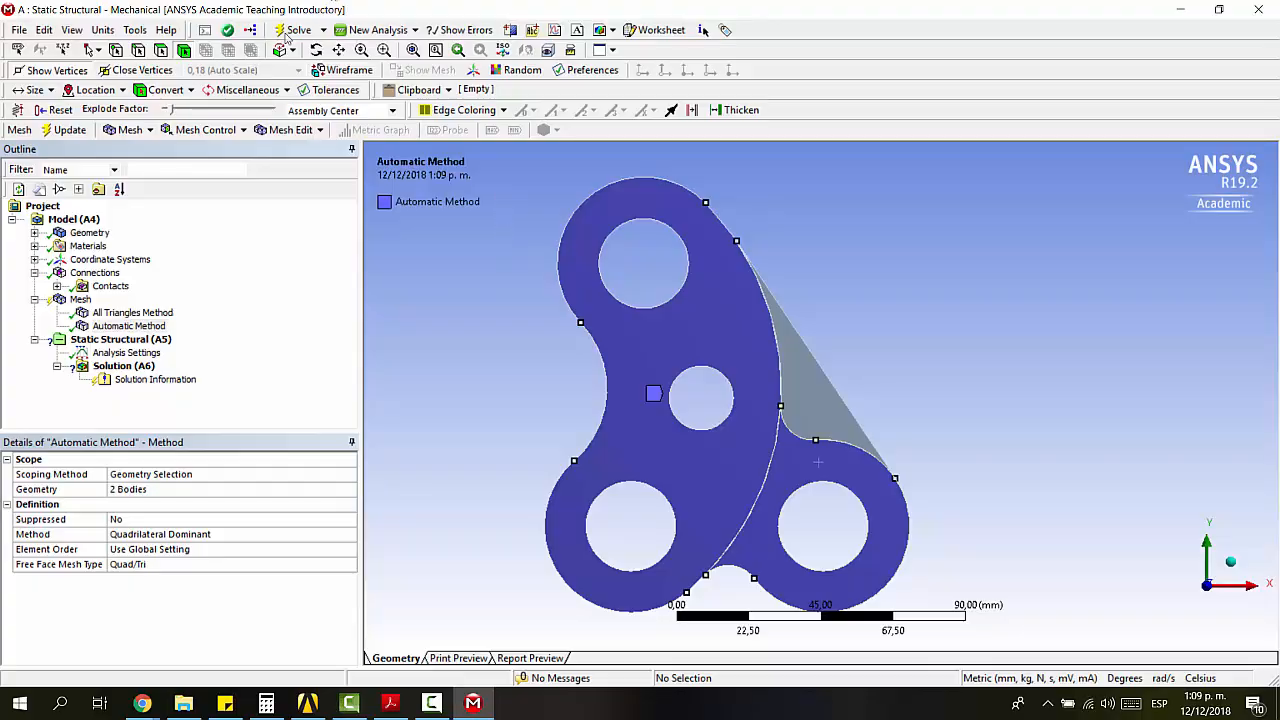
Step: Add a body sizing to the triangular web with a 1 mm element size and Hard behavior
click(205, 130)
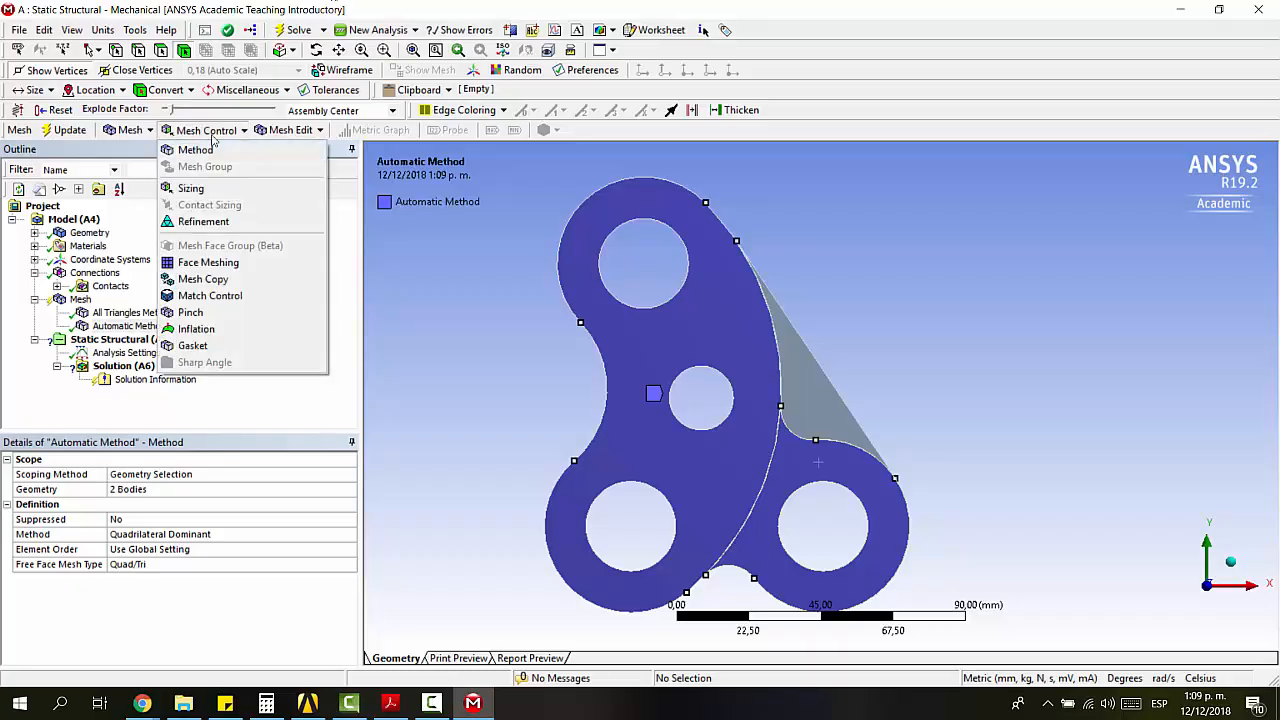
click(200, 189)
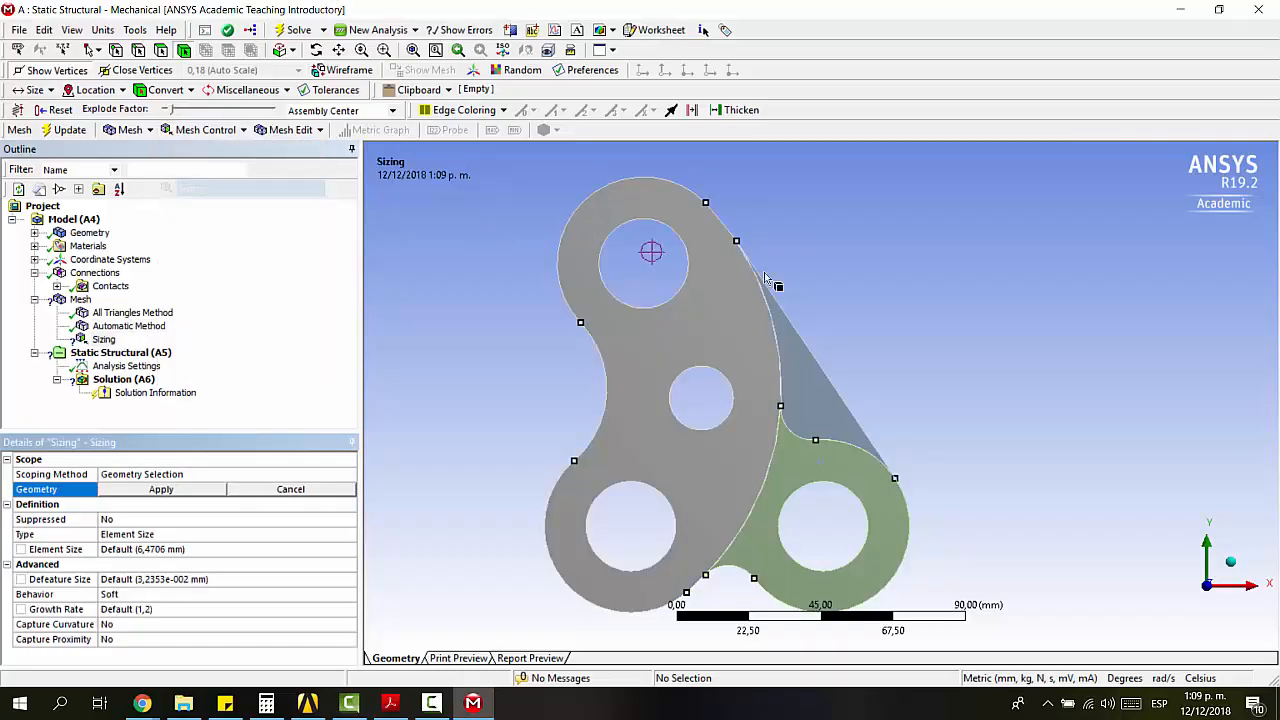
click(805, 380)
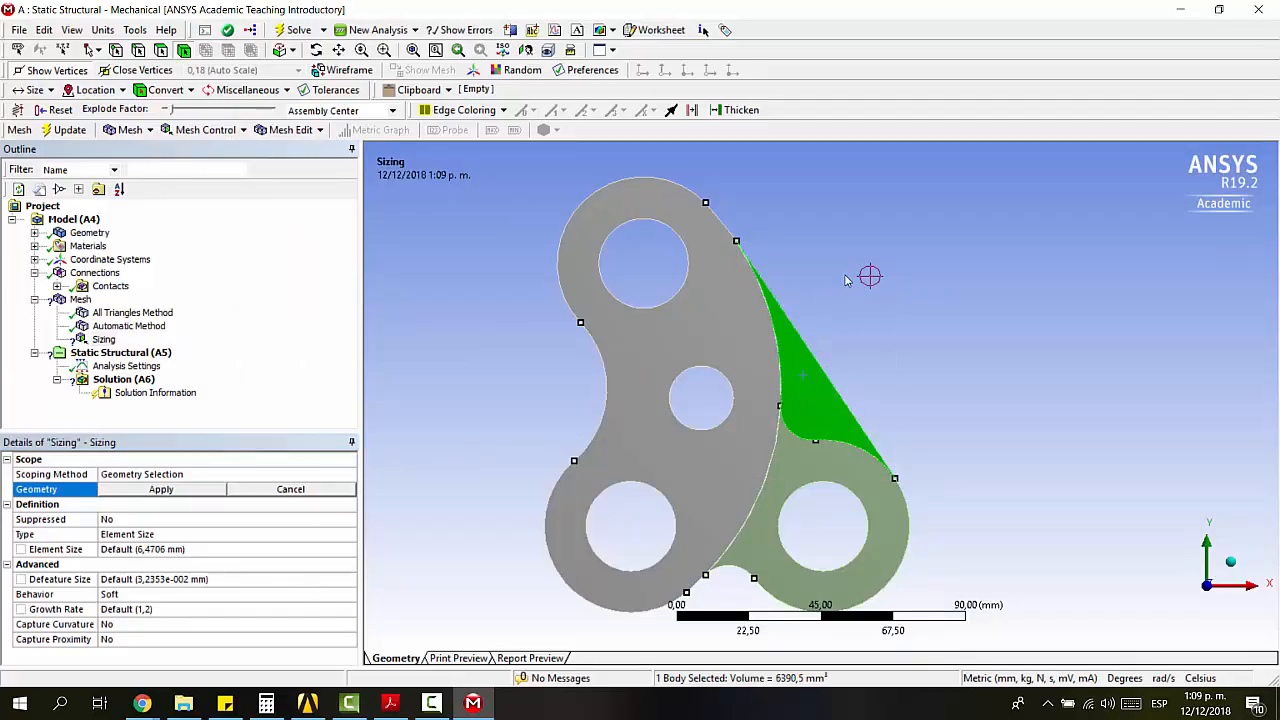
click(181, 495)
click(185, 548)
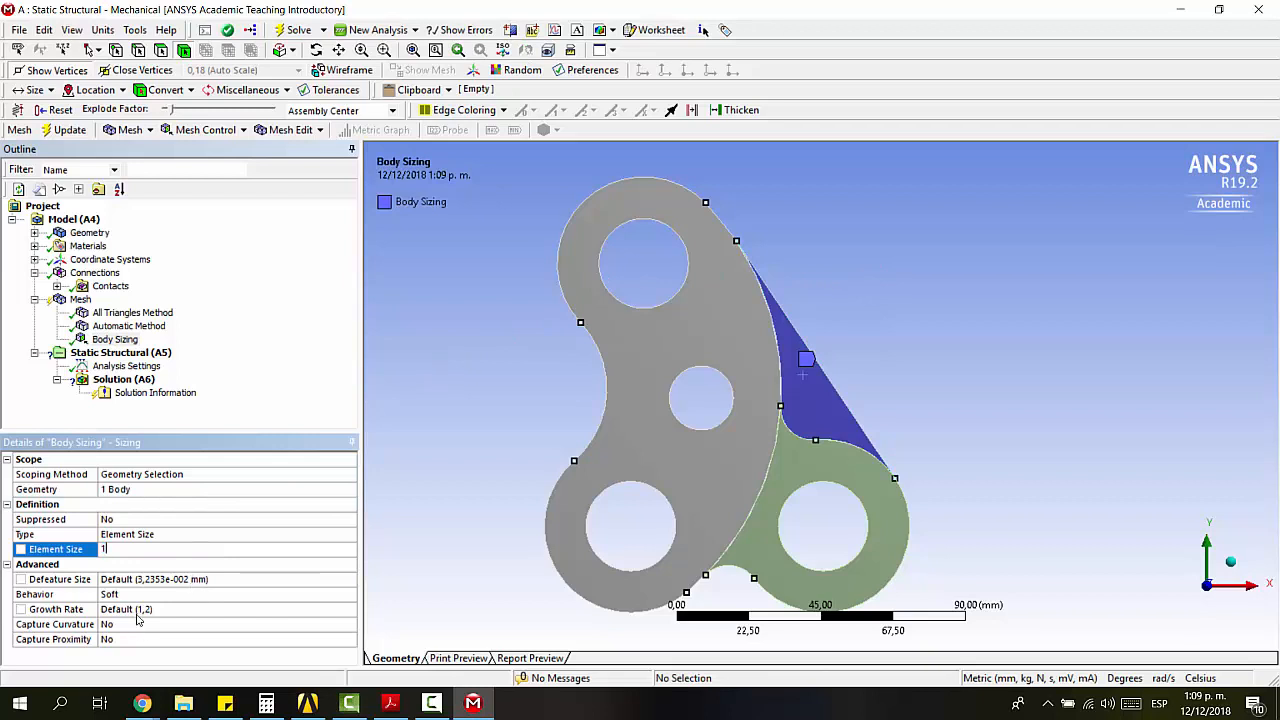
click(290, 596)
click(349, 594)
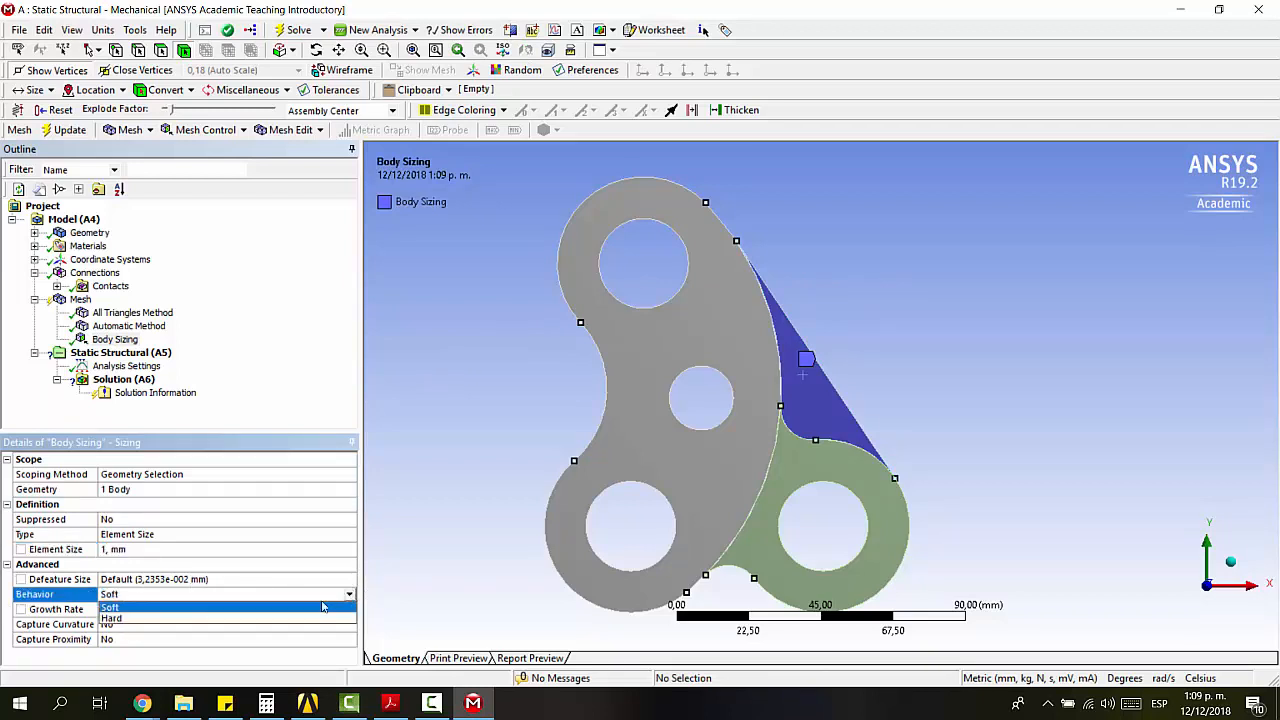
click(318, 620)
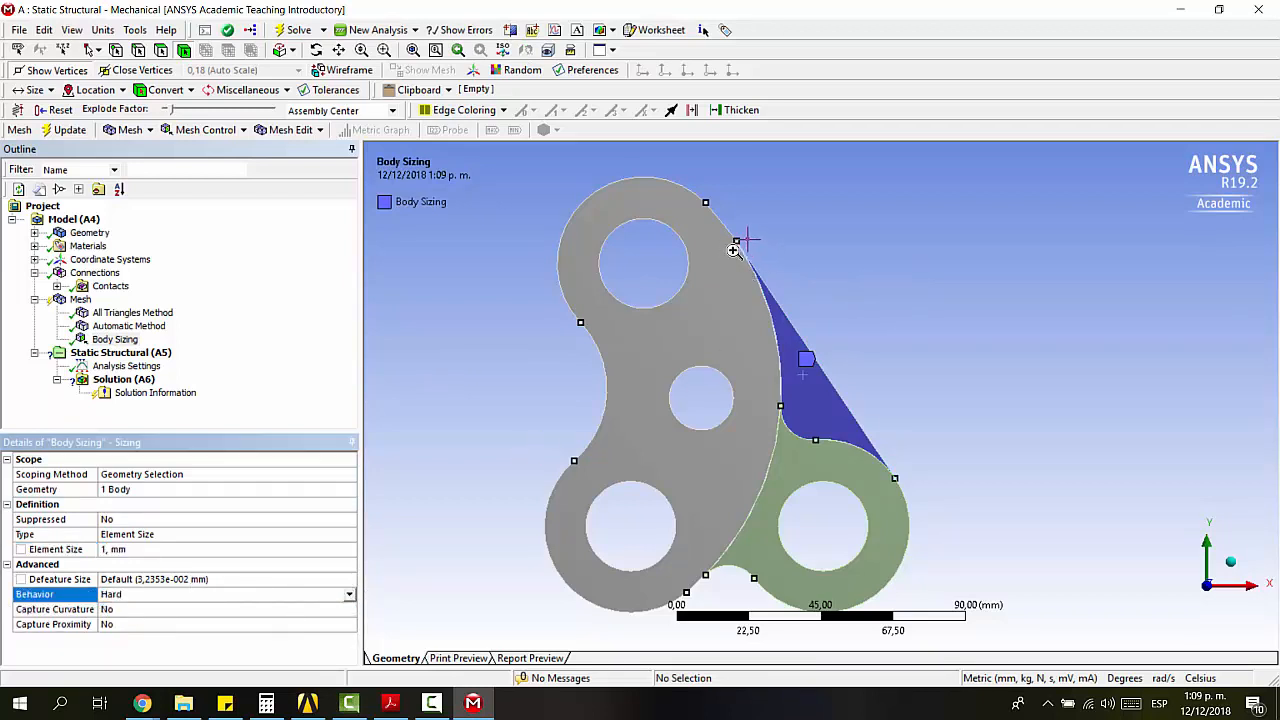
Step: Add a body sizing to the lug body with a 1.5 mm element size
right_drag(737, 248, 810, 348)
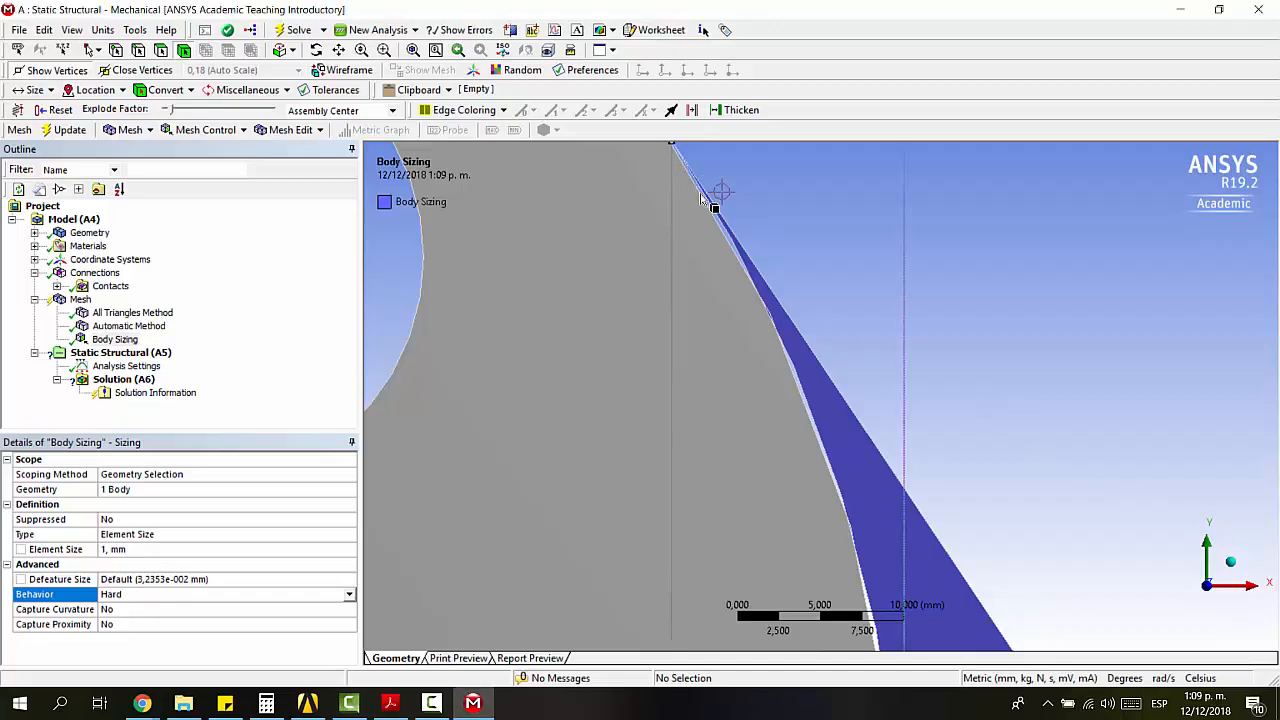
scroll(712, 195, down, 2)
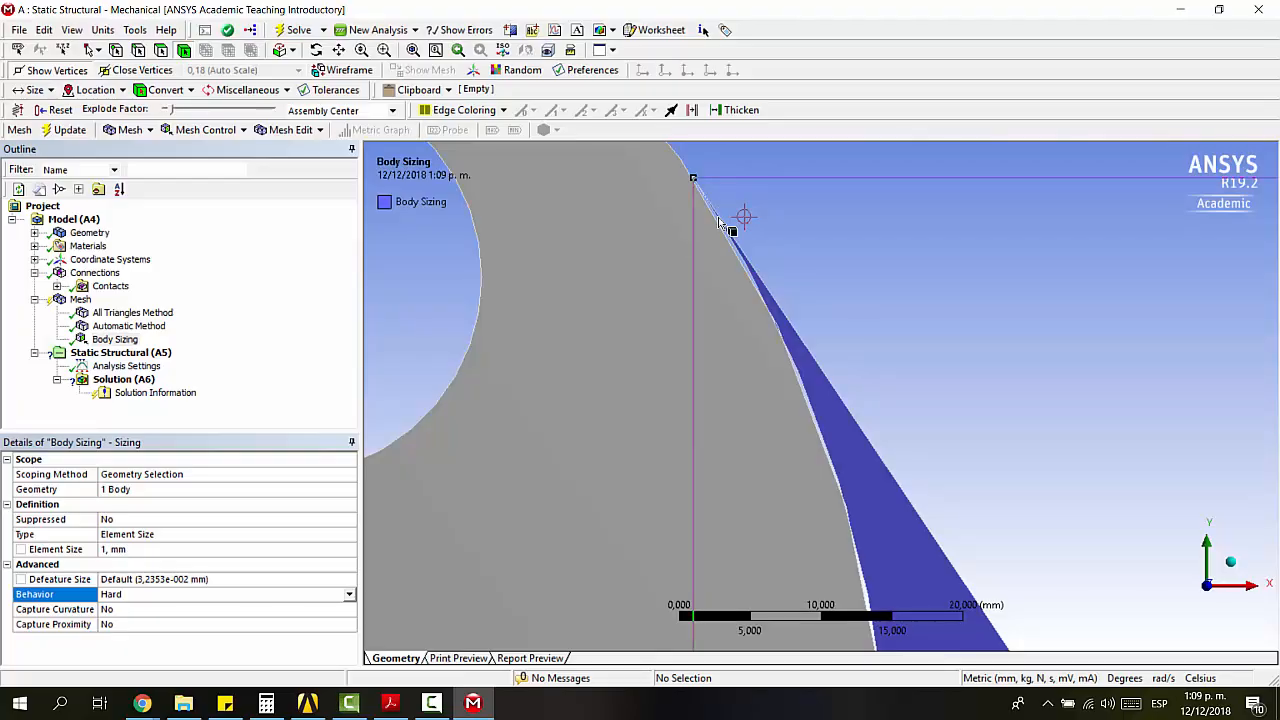
scroll(719, 223, down, 7)
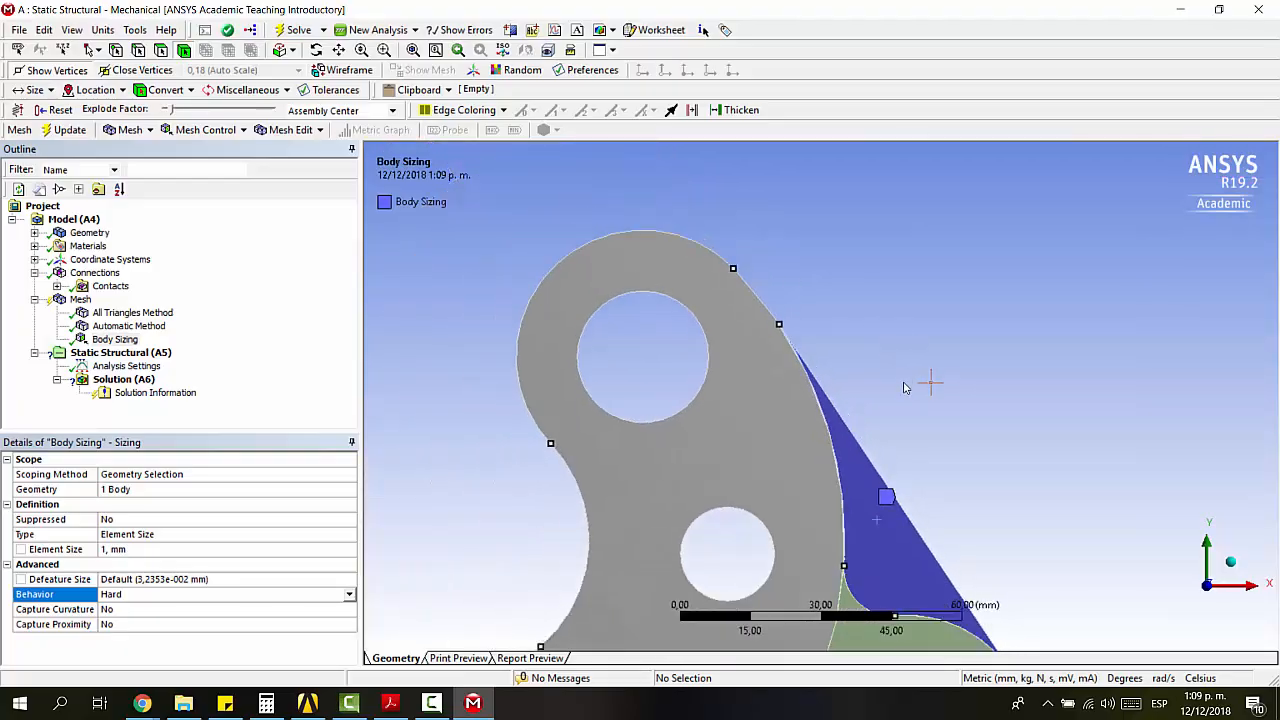
ctrl+middle_drag(954, 468, 914, 368)
ctrl+middle_drag(938, 434, 945, 396)
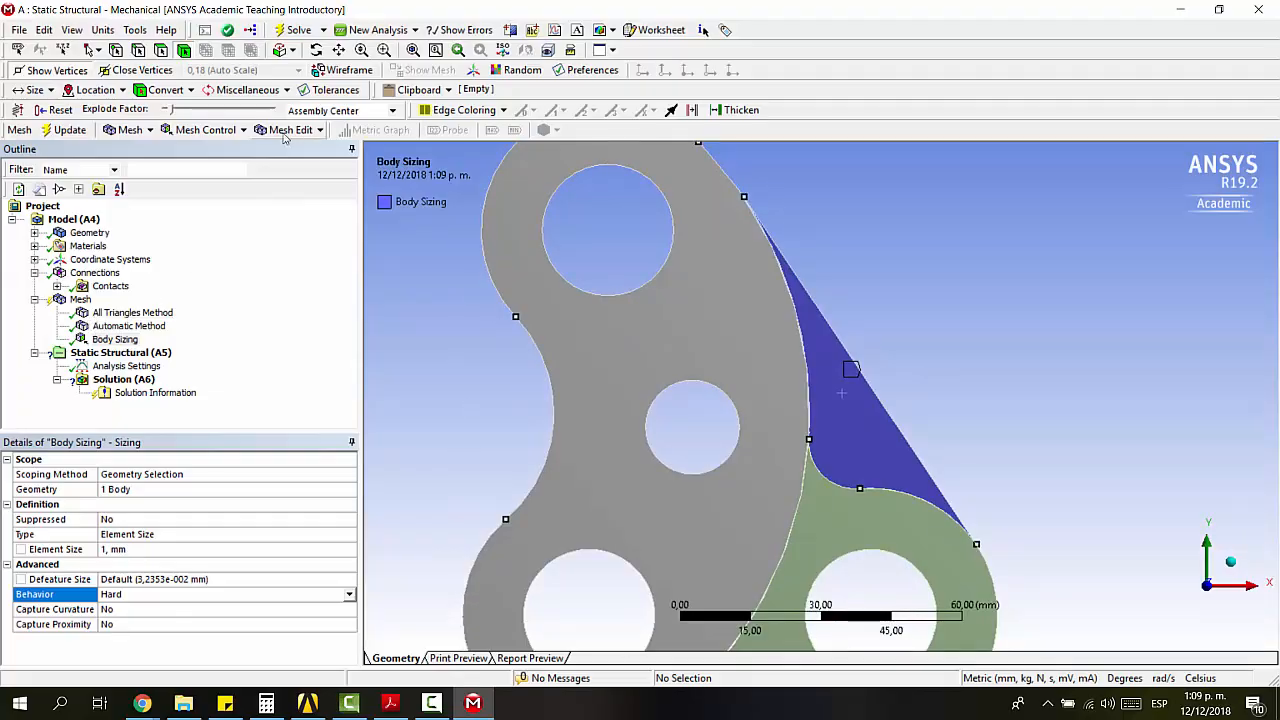
click(204, 138)
click(191, 189)
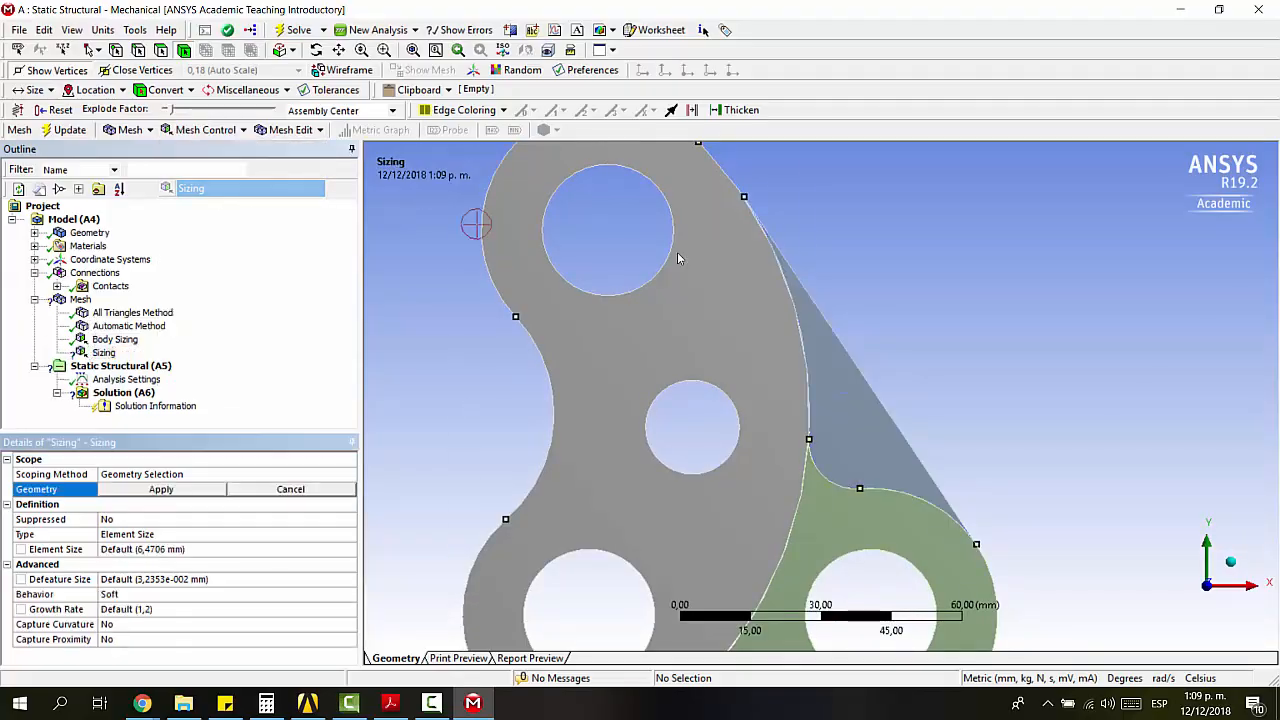
scroll(850, 372, down, 2)
click(853, 508)
ctrl+middle_drag(988, 412, 944, 320)
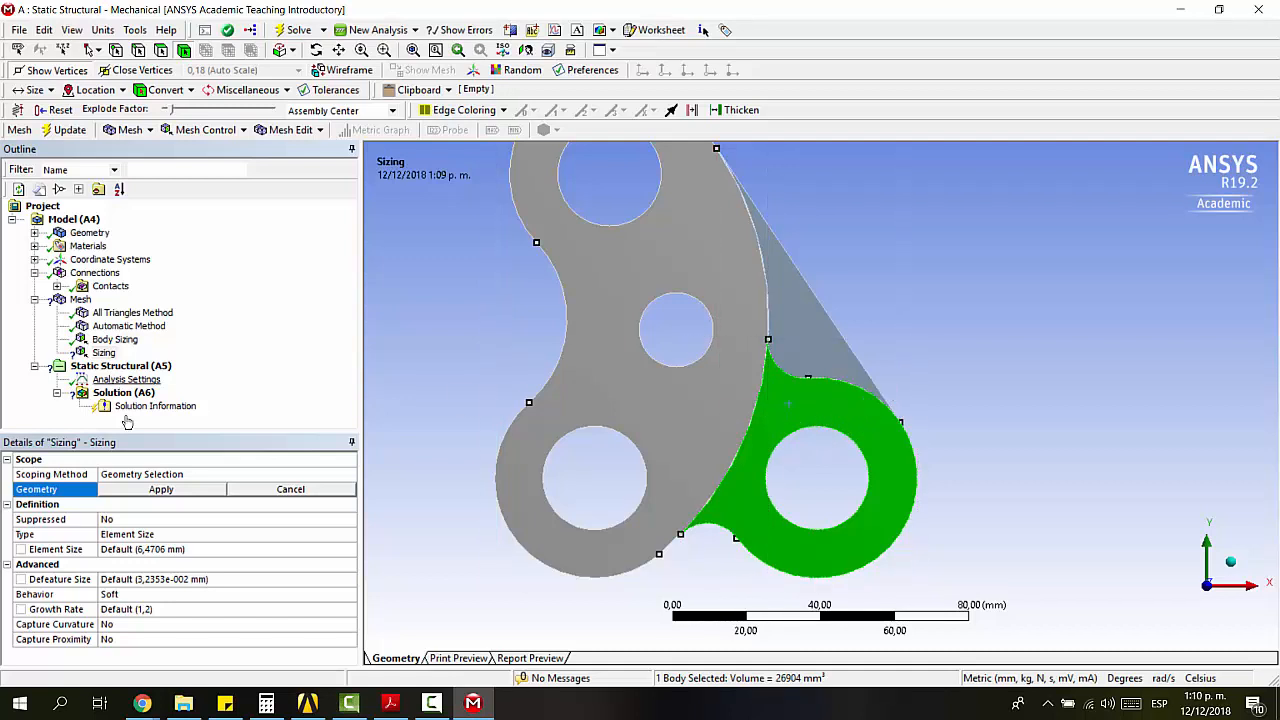
click(170, 489)
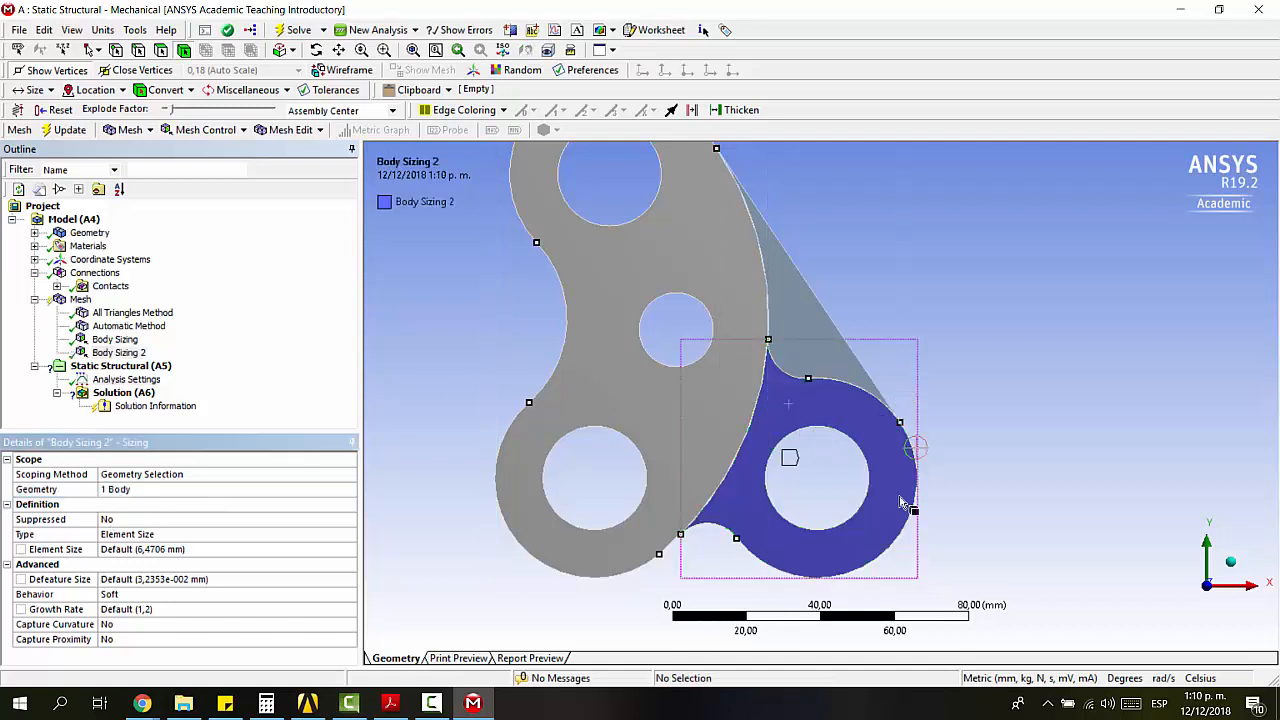
click(152, 549)
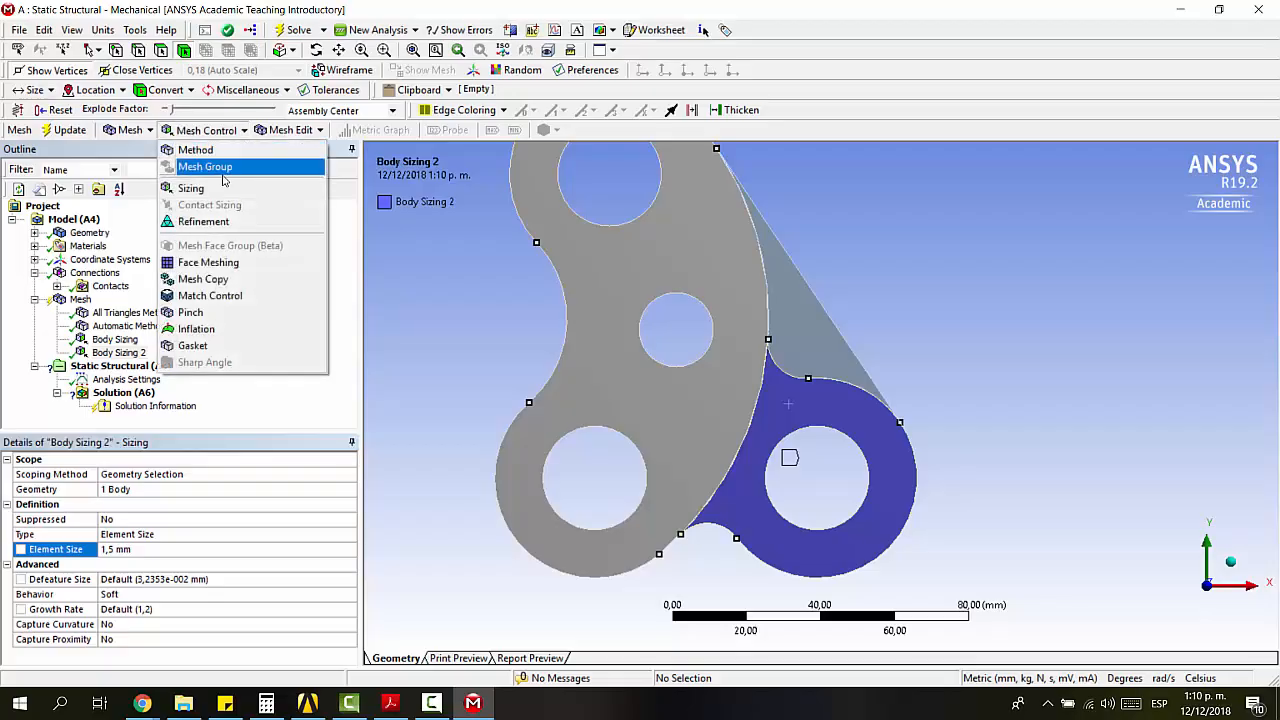
Step: Add a body sizing to the large plate with a 2 mm element size, and update the mesh
click(190, 188)
click(676, 248)
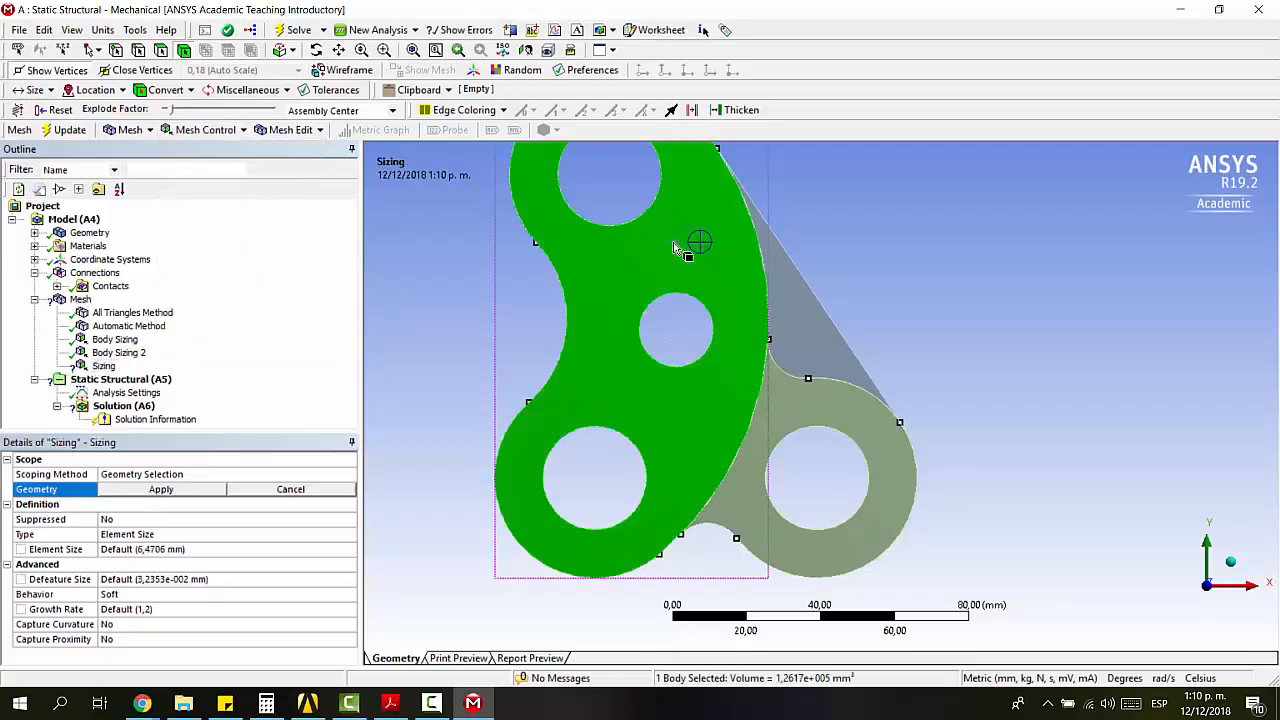
click(186, 490)
click(155, 550)
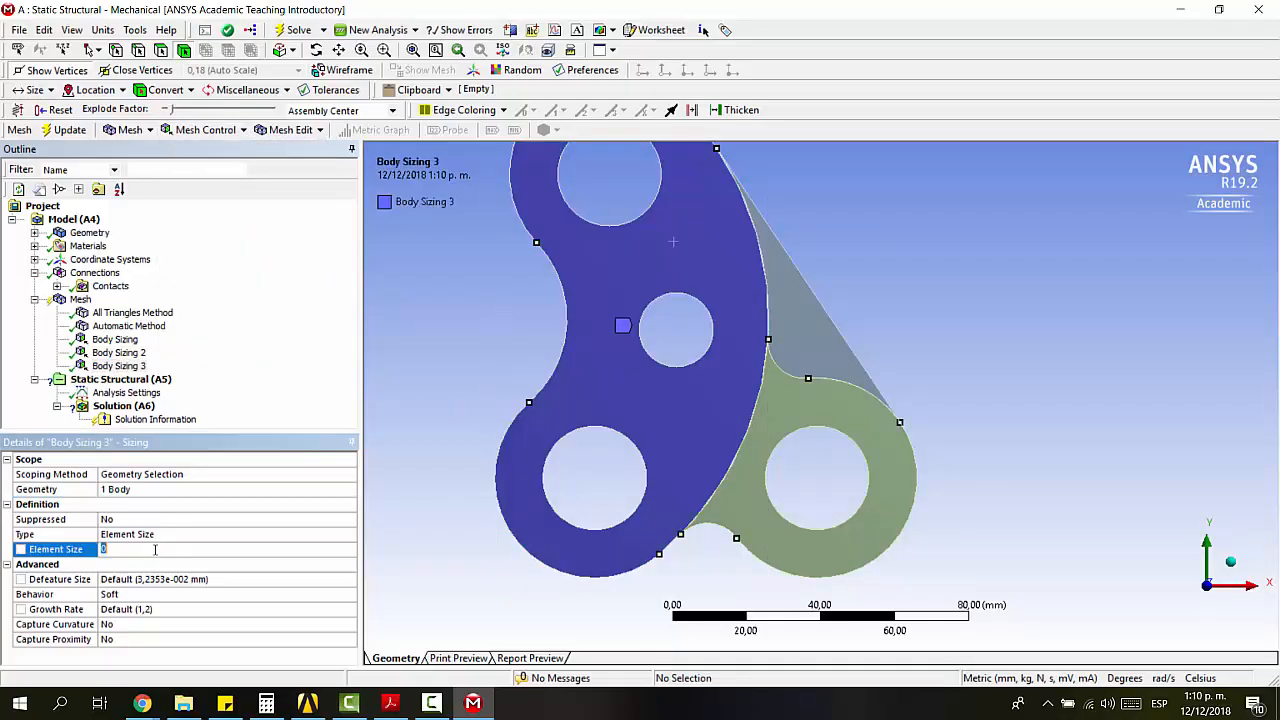
key(Return)
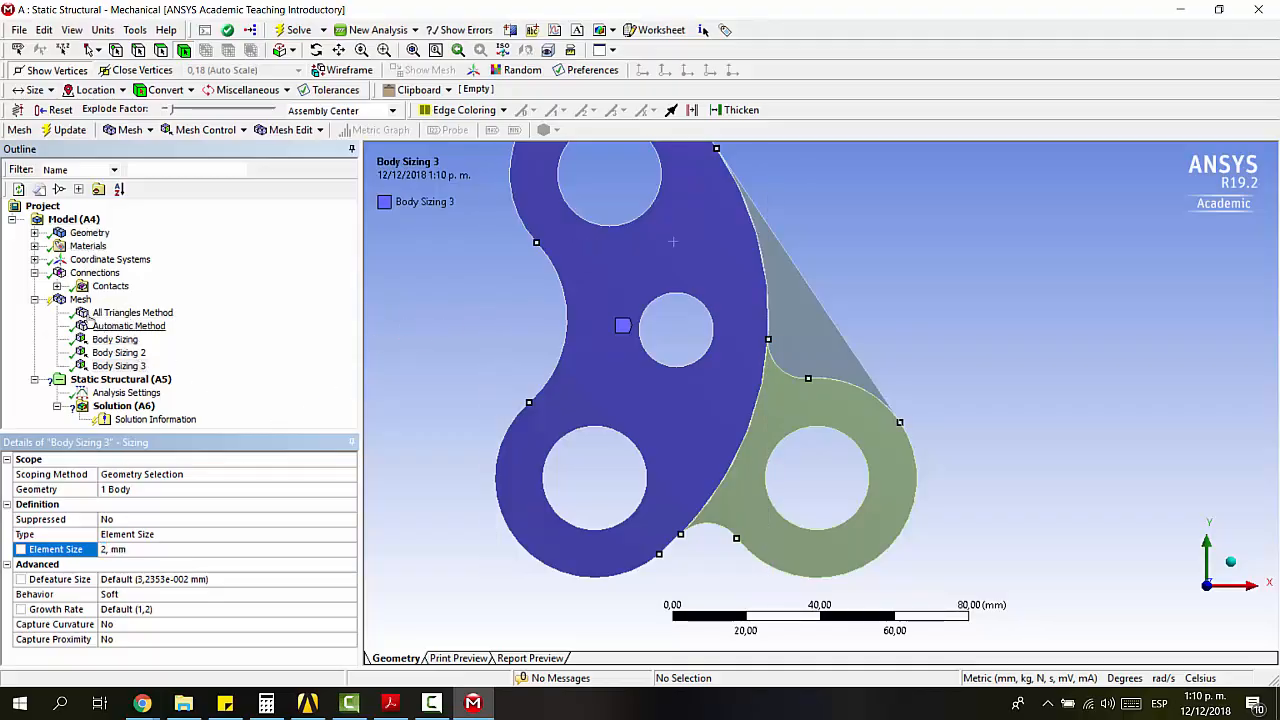
click(80, 299)
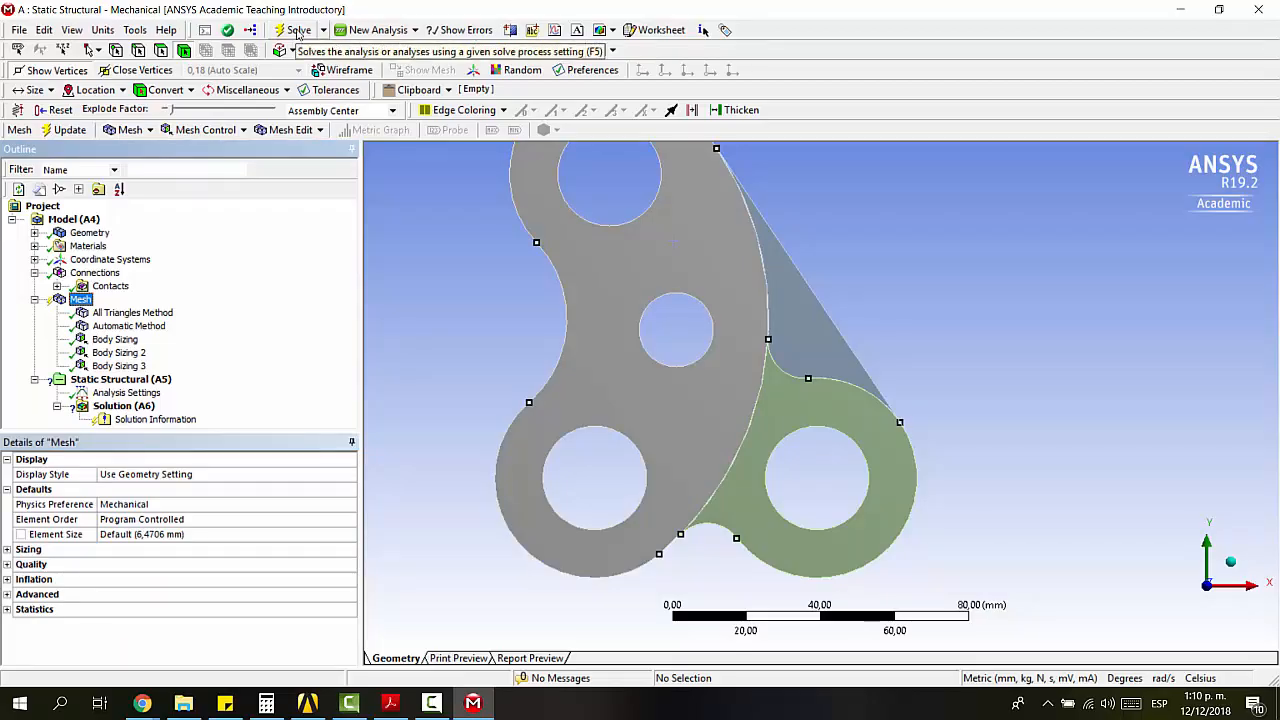
click(68, 130)
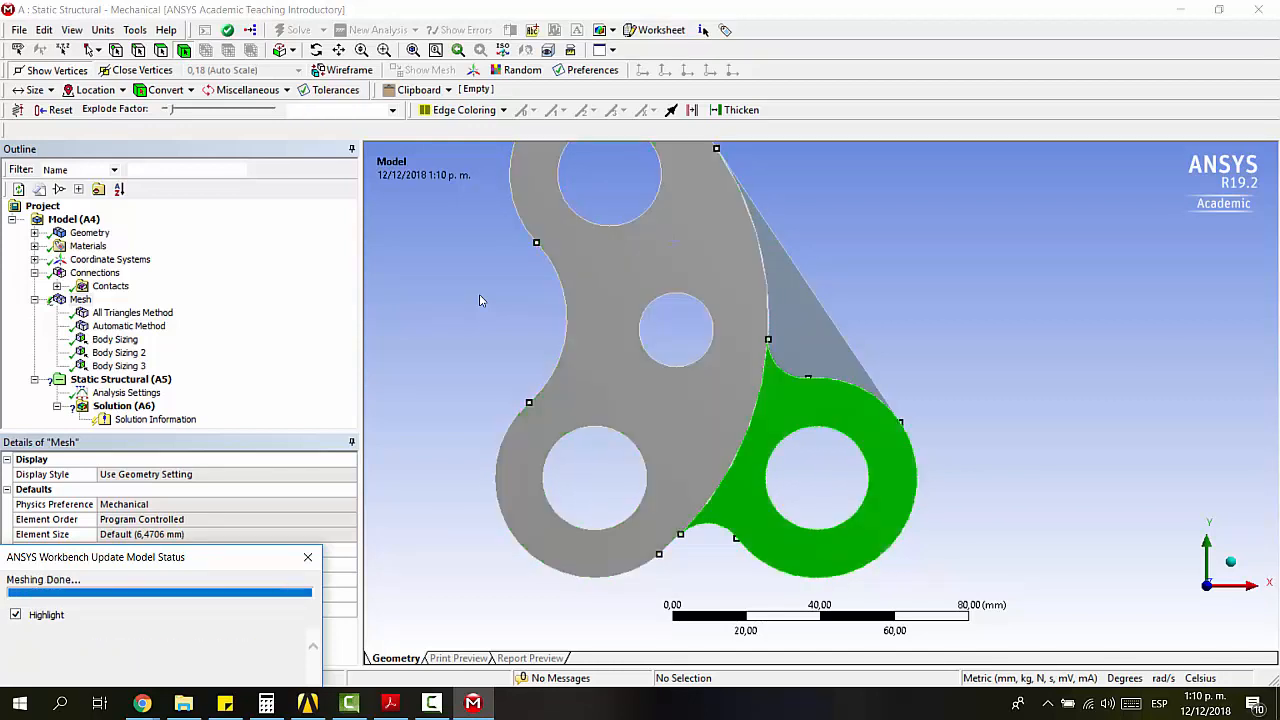
Step: Examine the updated mesh on the whole bracket, including the plate thickness and the boundary between the large plate and the triangular web
scroll(613, 313, up, 2)
scroll(613, 311, down, 3)
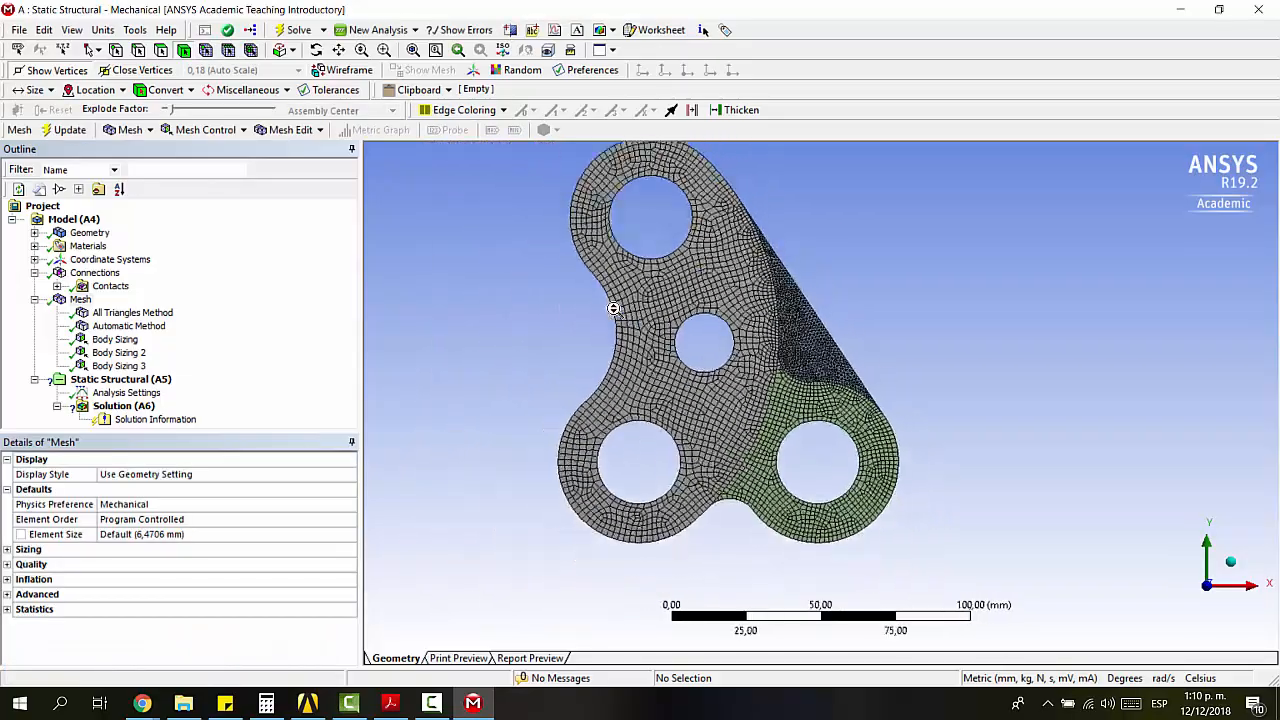
ctrl+middle_drag(821, 254, 872, 288)
scroll(816, 313, up, 2)
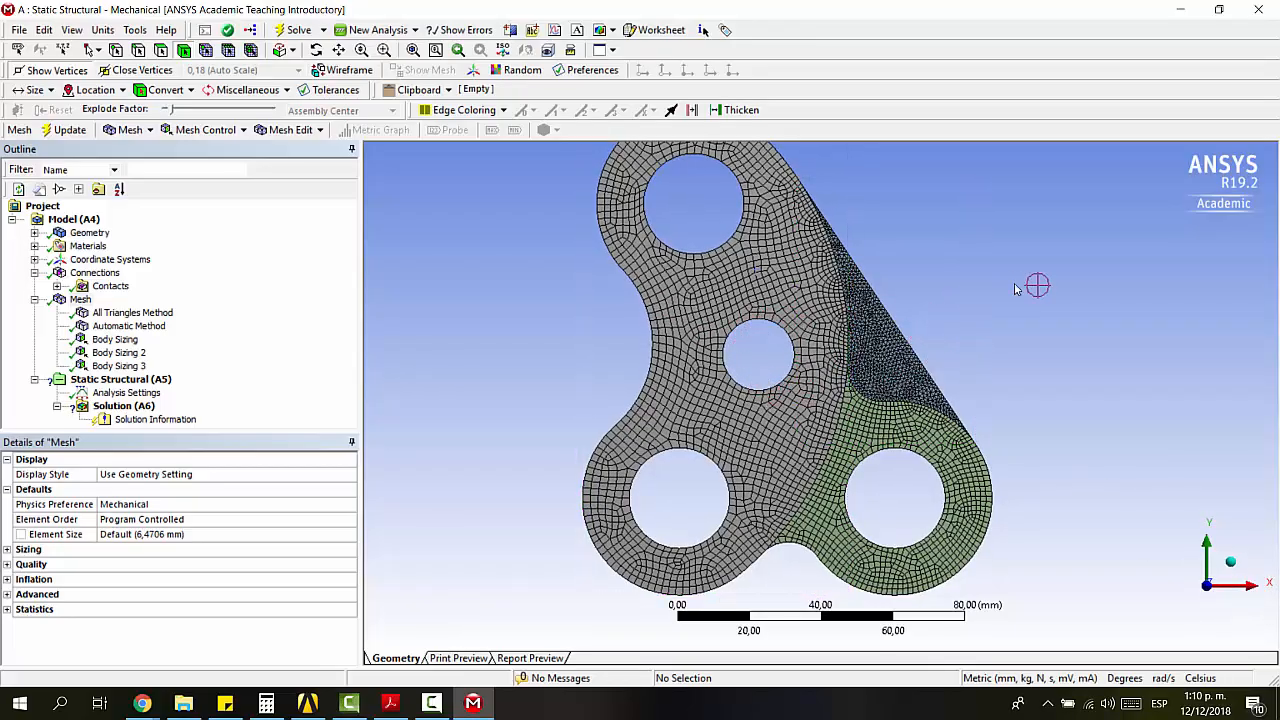
middle_drag(1037, 283, 1030, 385)
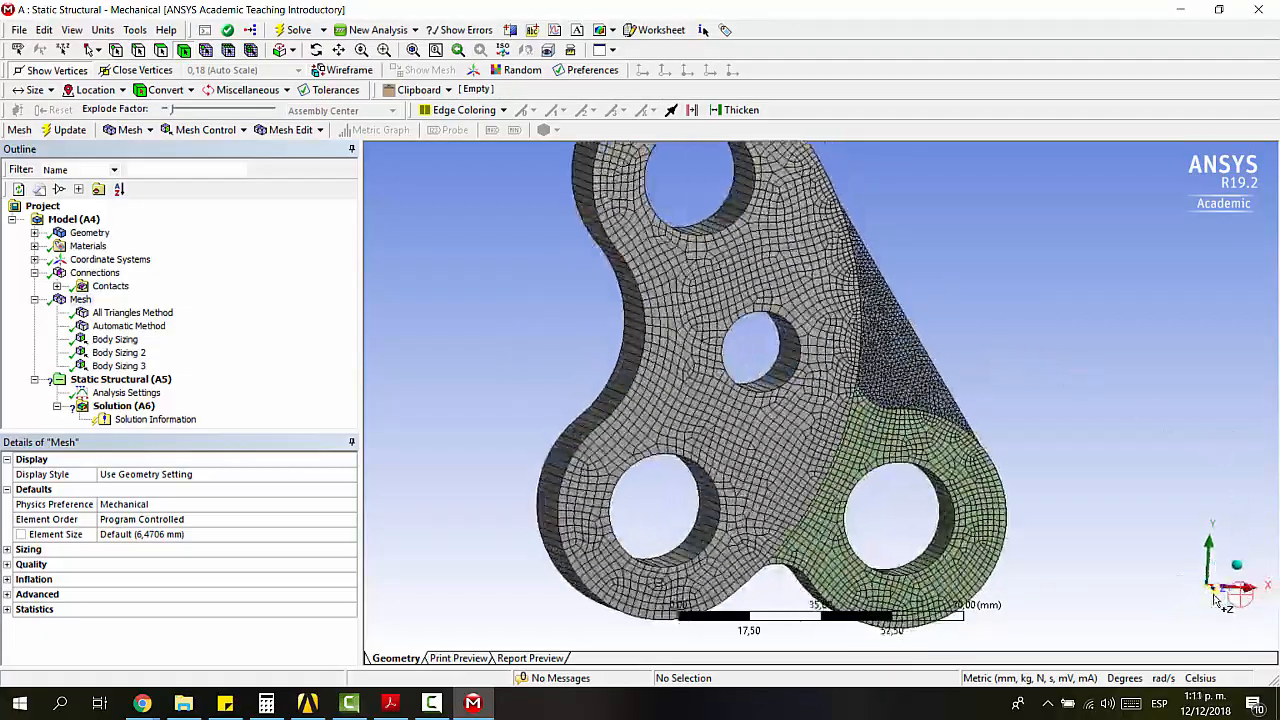
click(1215, 597)
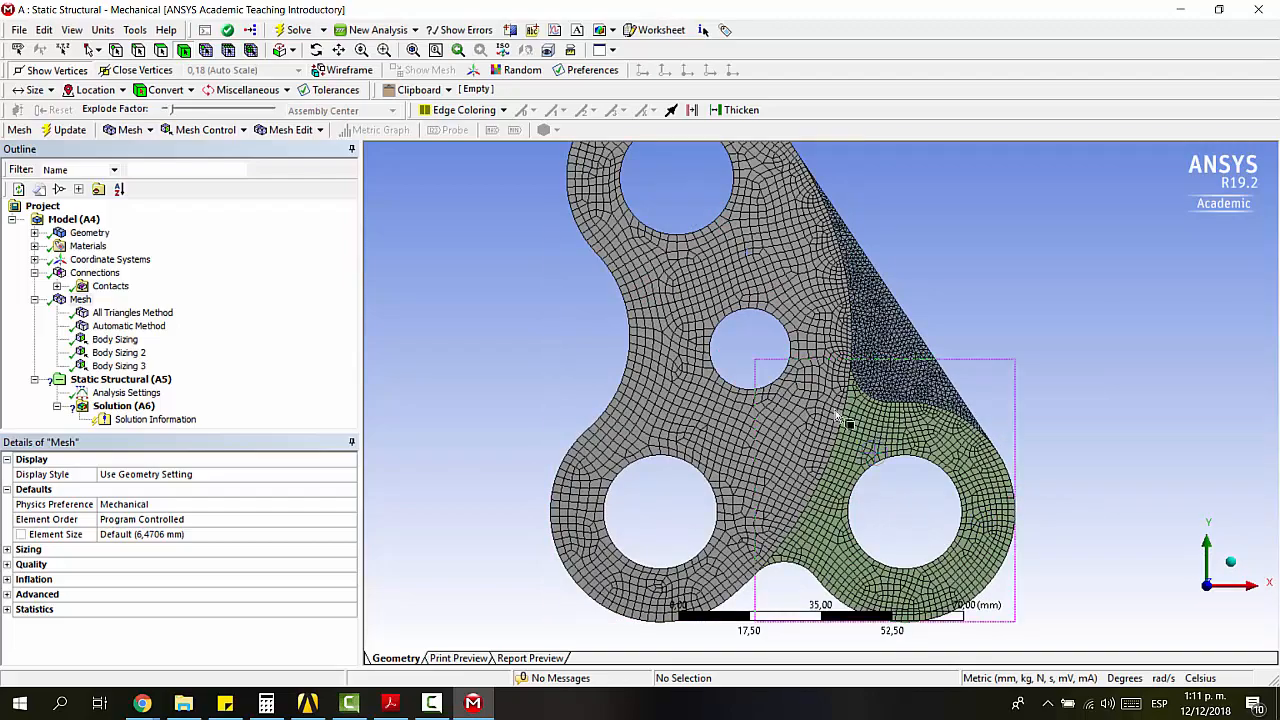
scroll(838, 278, up, 2)
scroll(850, 246, down, 4)
scroll(850, 246, up, 5)
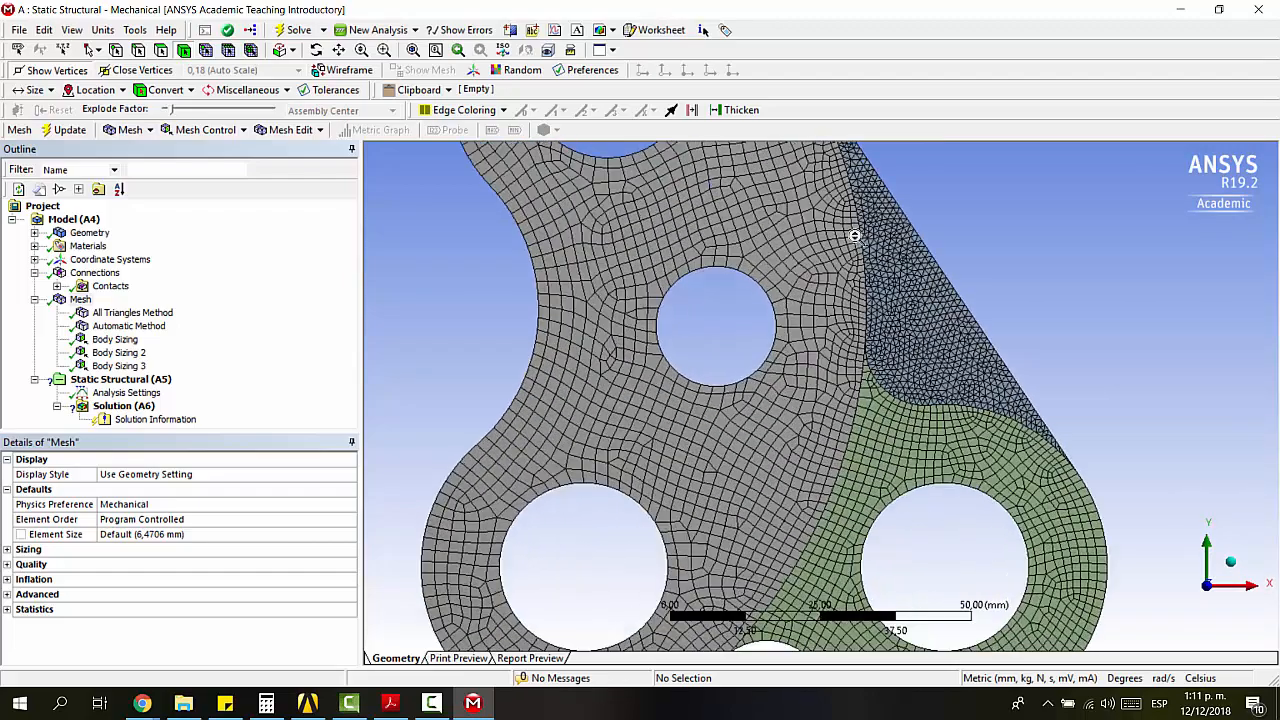
scroll(810, 400, up, 3)
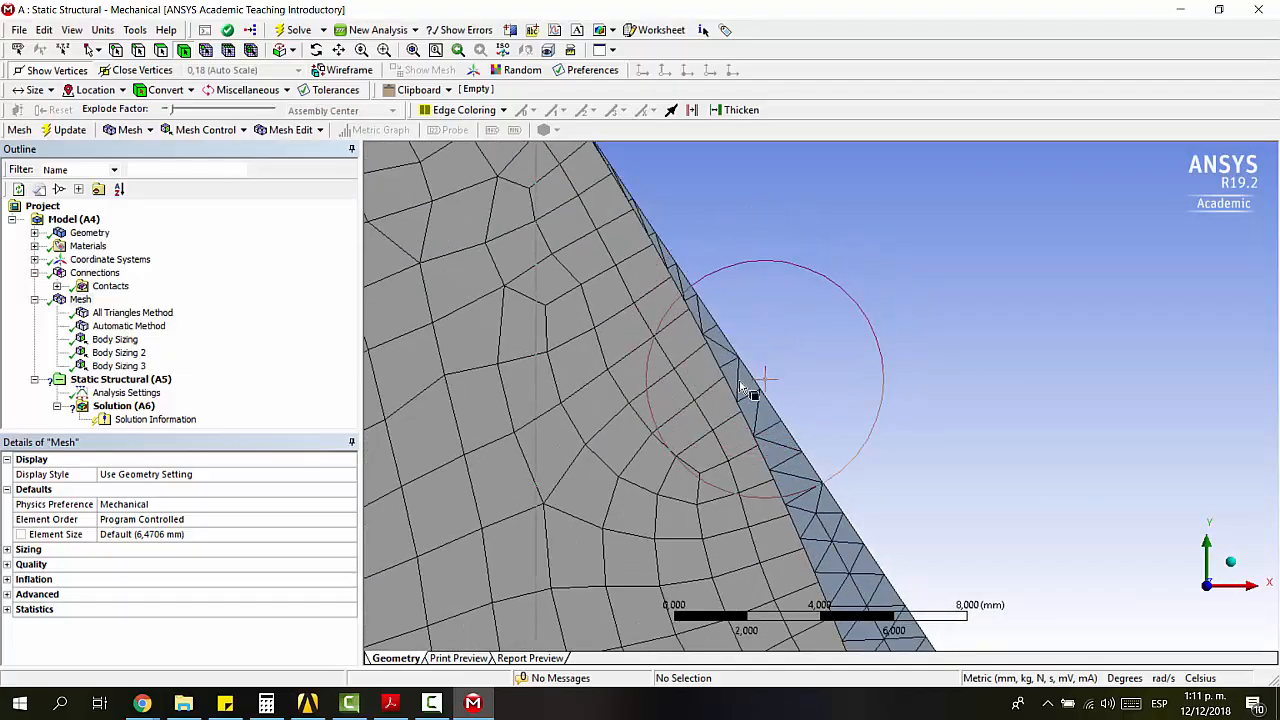
scroll(780, 400, down, 2)
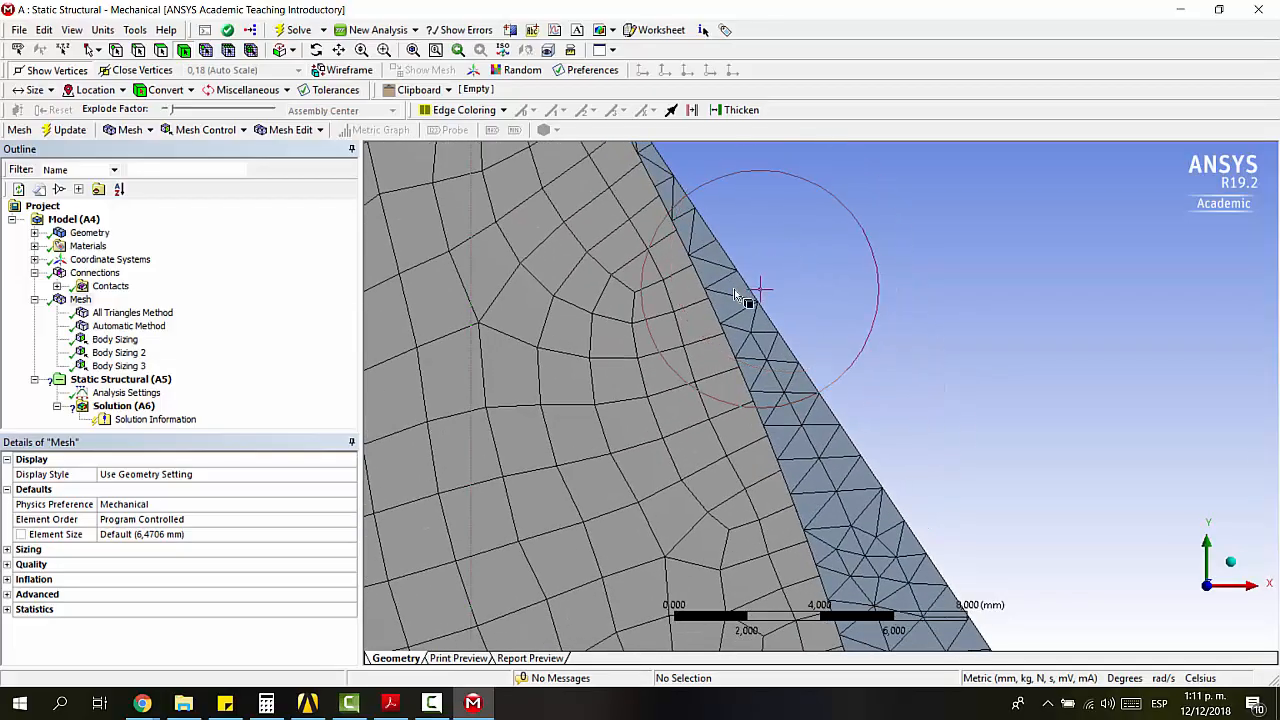
scroll(886, 428, down, 4)
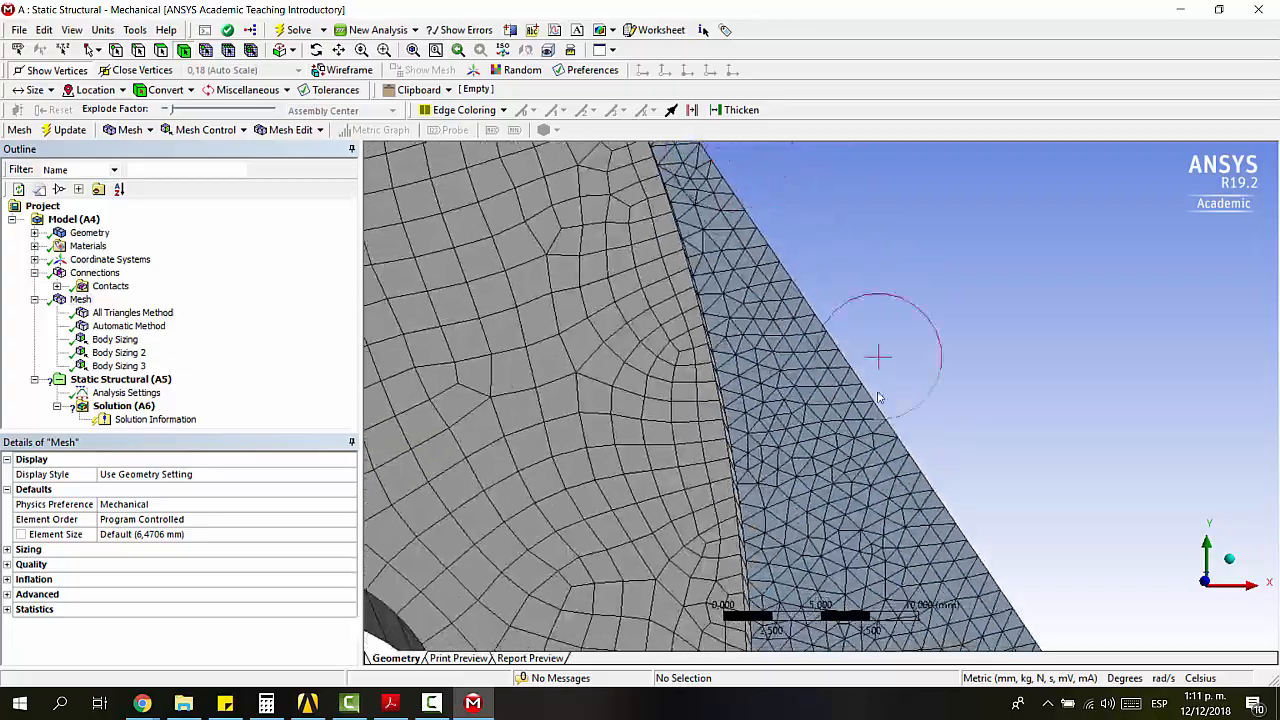
middle_drag(916, 481, 1172, 580)
click(1205, 600)
scroll(934, 460, down, 6)
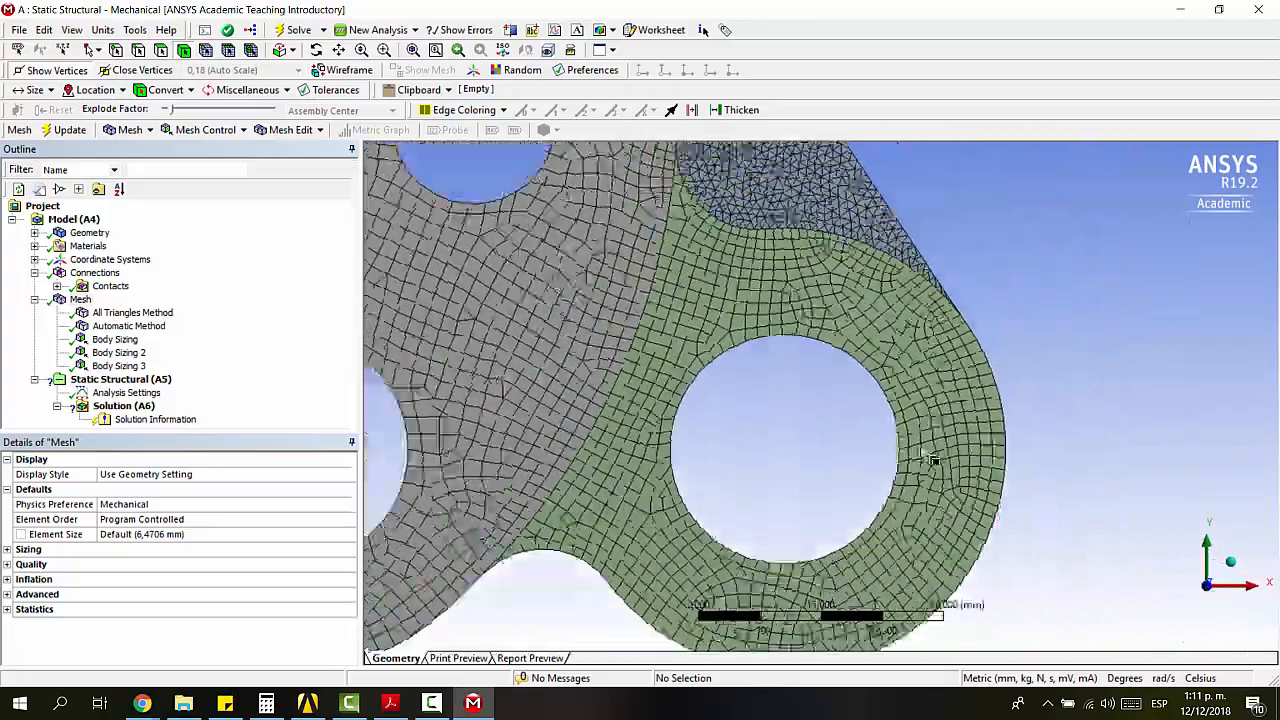
scroll(714, 288, up, 3)
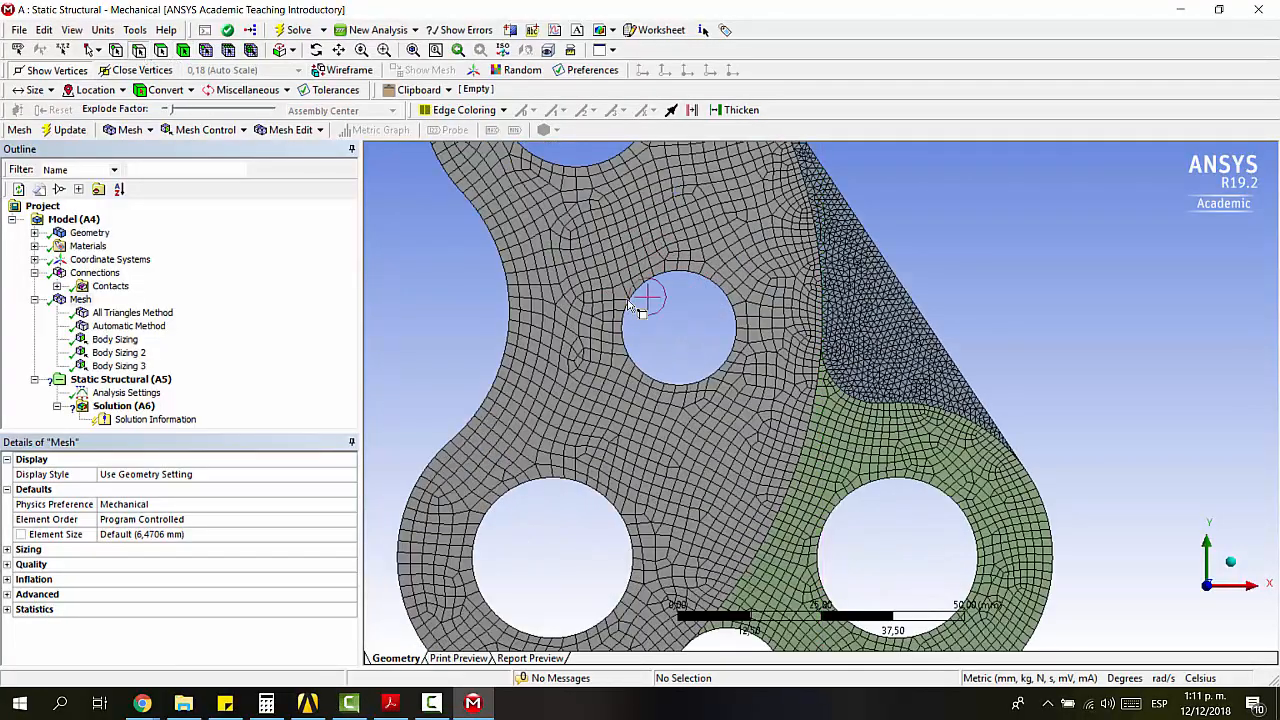
Step: Add a mesh sizing to the edge of the large plate's small central hole, with the type Sphere of Influence
click(695, 276)
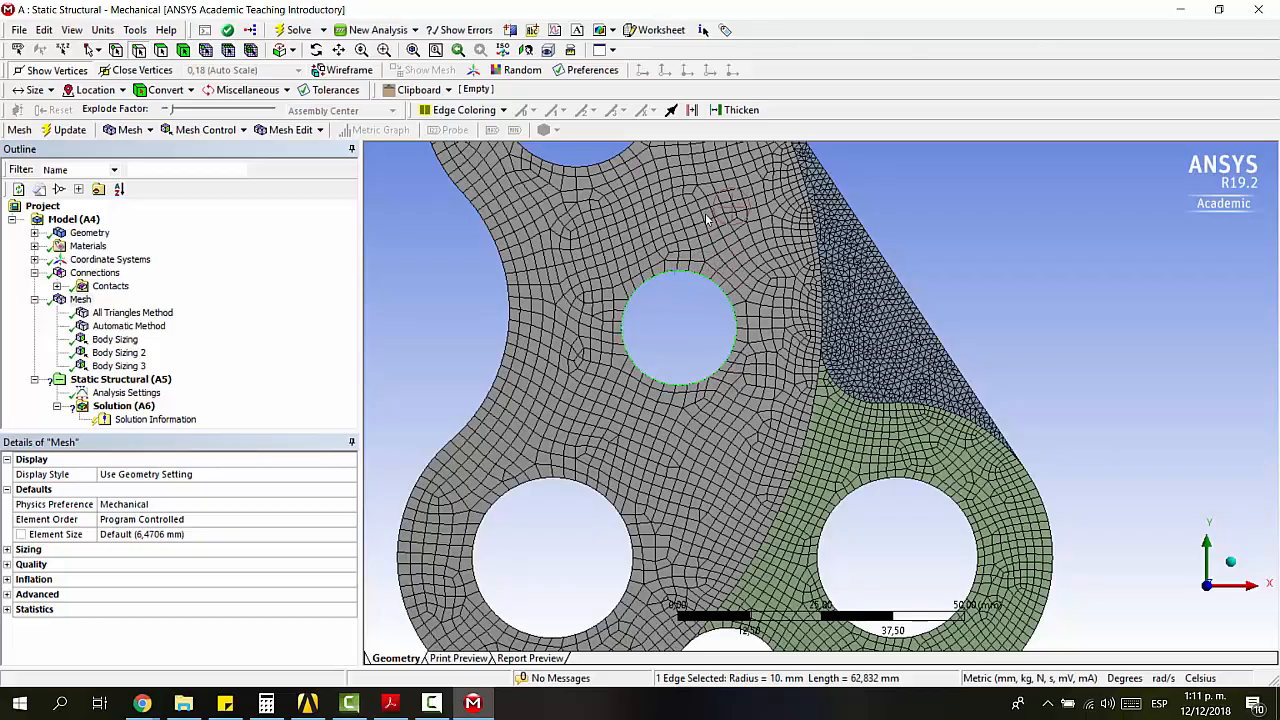
scroll(690, 230, down, 2)
scroll(684, 230, down, 1)
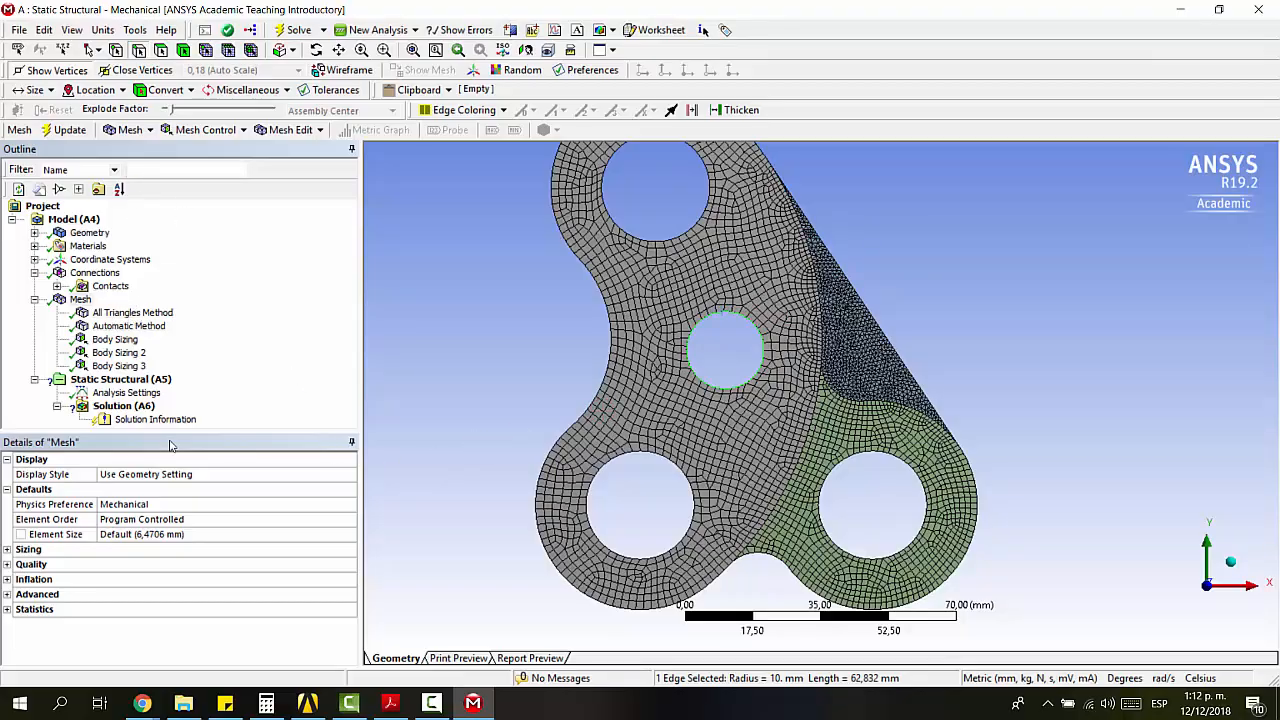
click(114, 339)
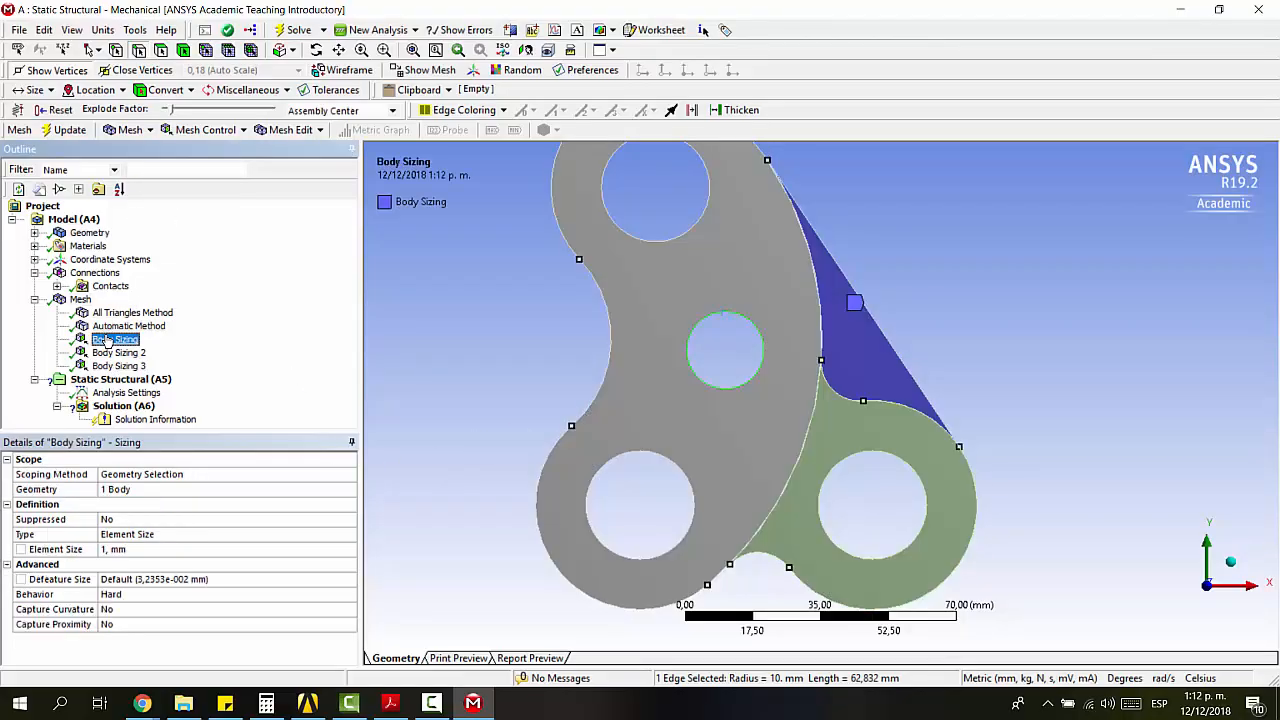
click(80, 299)
click(218, 130)
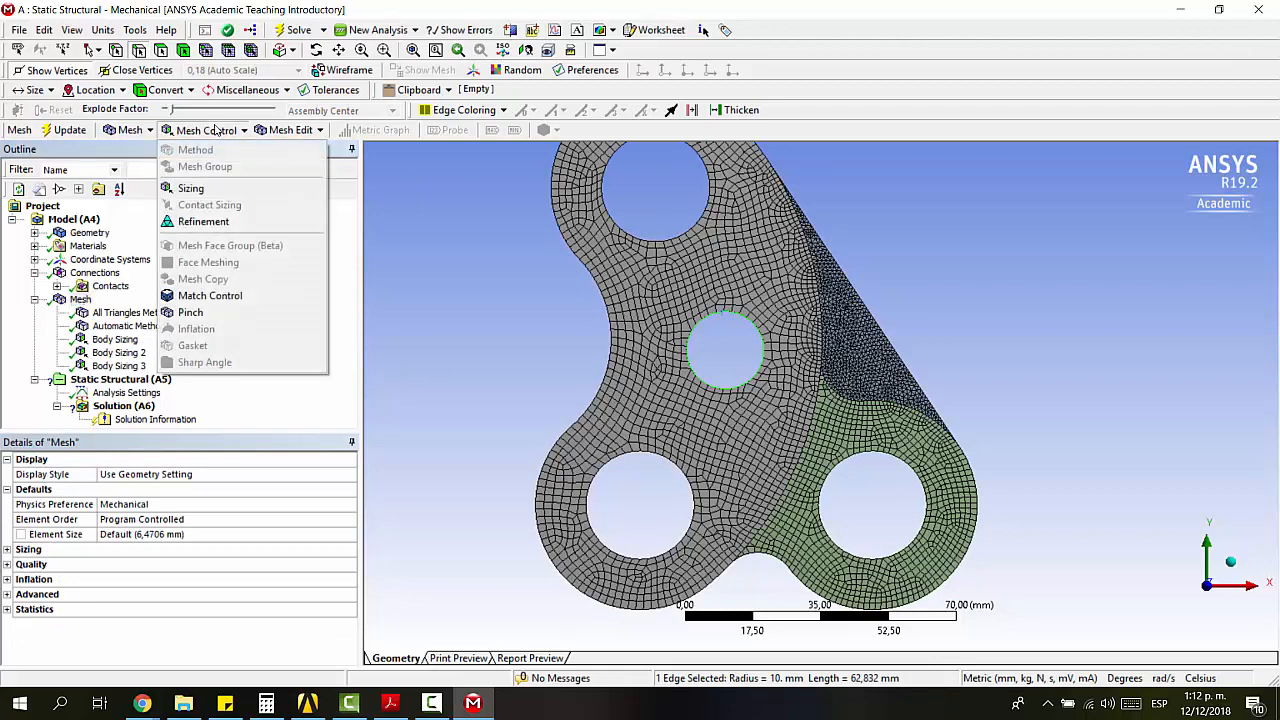
click(200, 187)
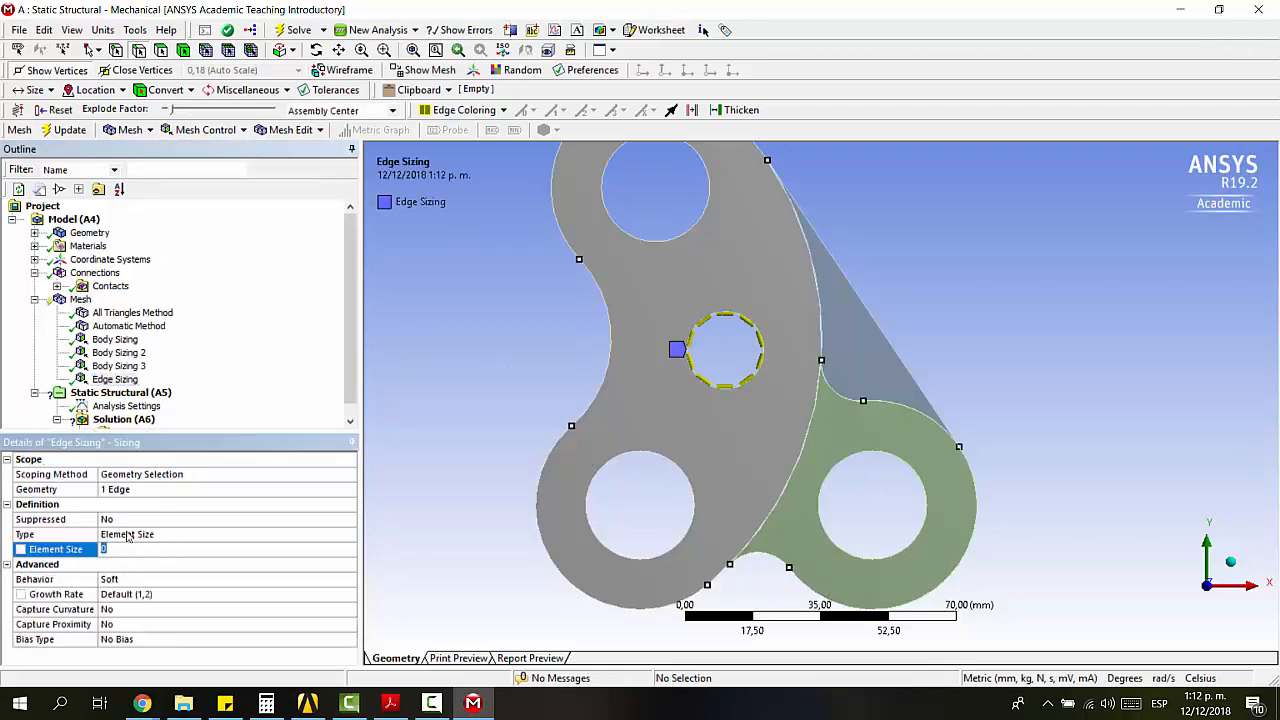
click(128, 535)
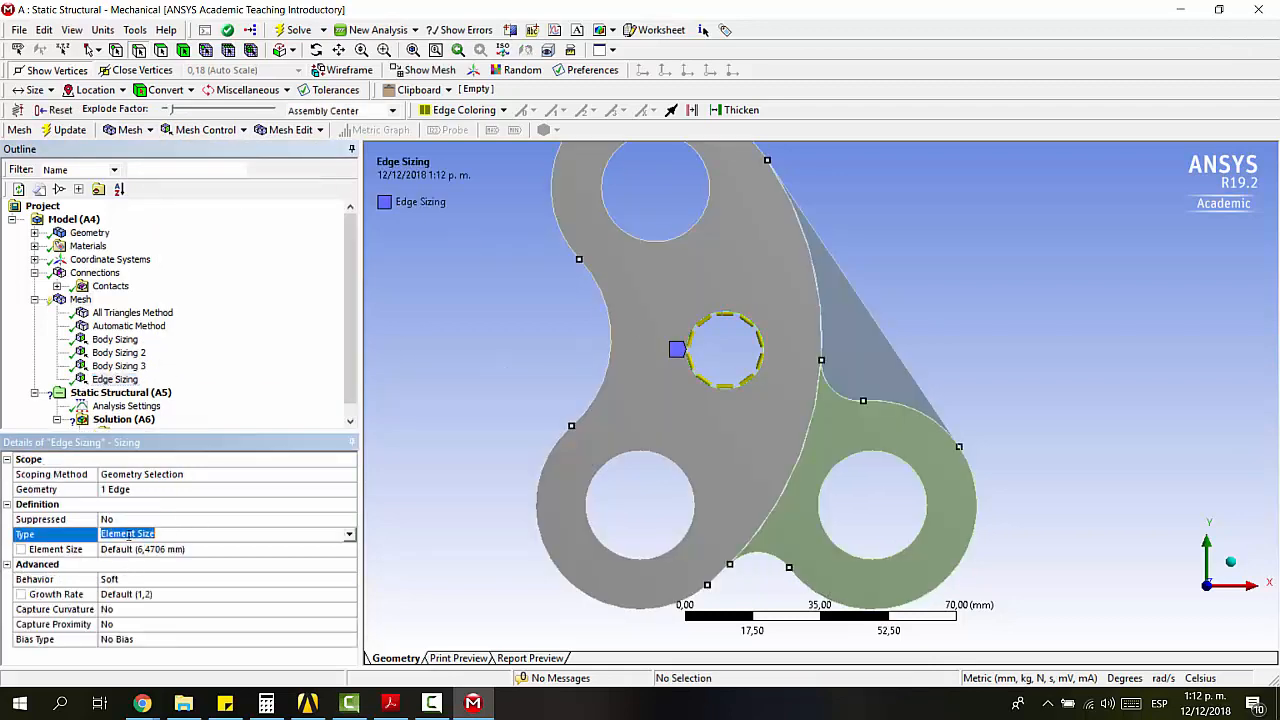
click(349, 534)
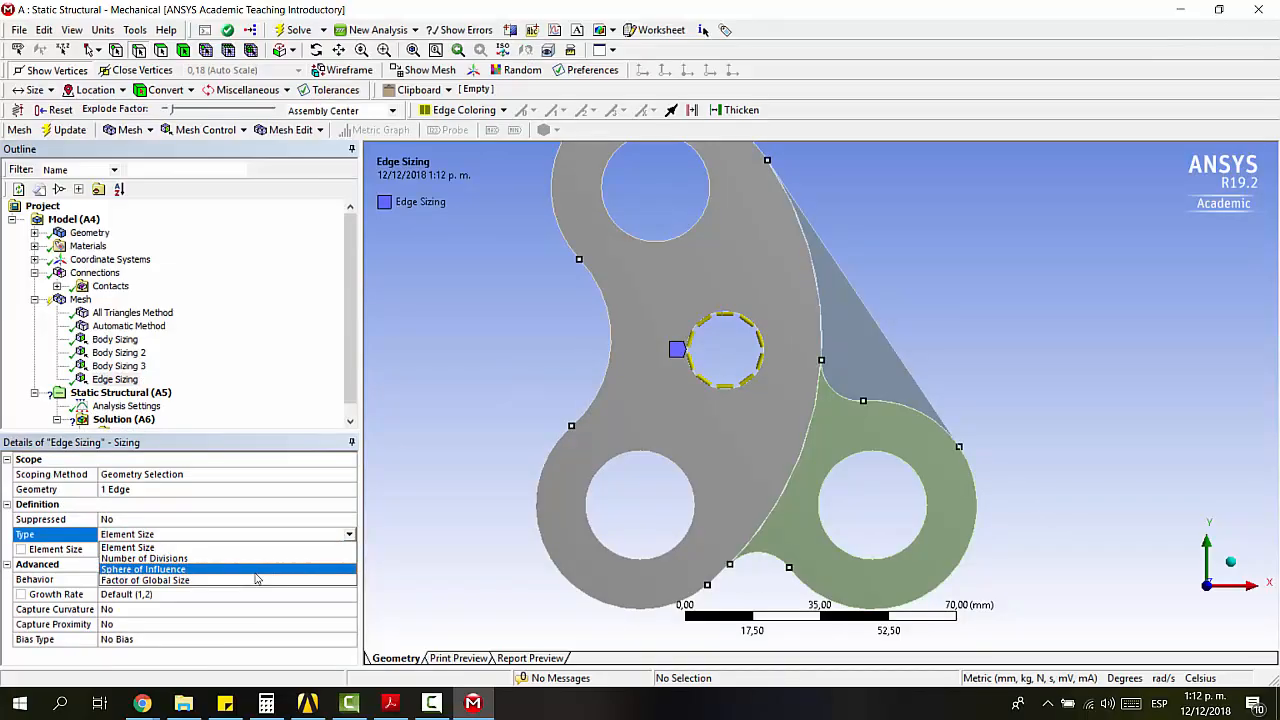
click(256, 572)
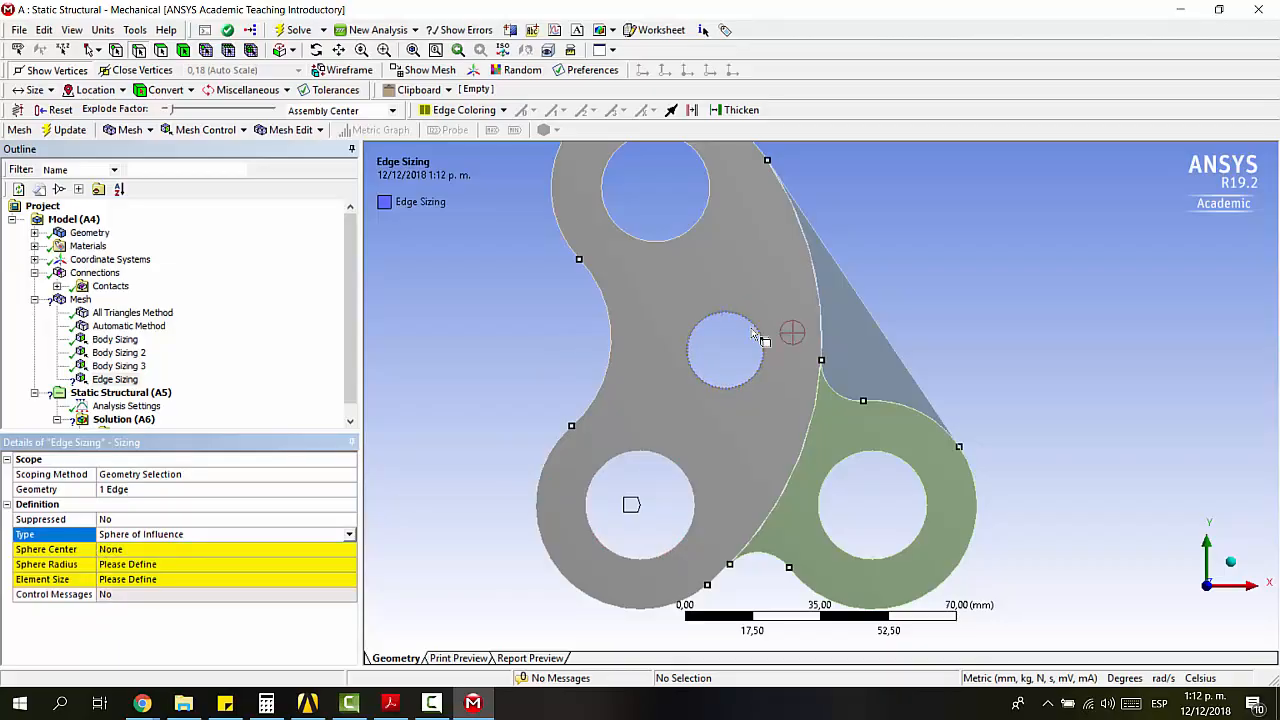
Step: Create a coordinate system centred on the small central hole's edge
click(34, 259)
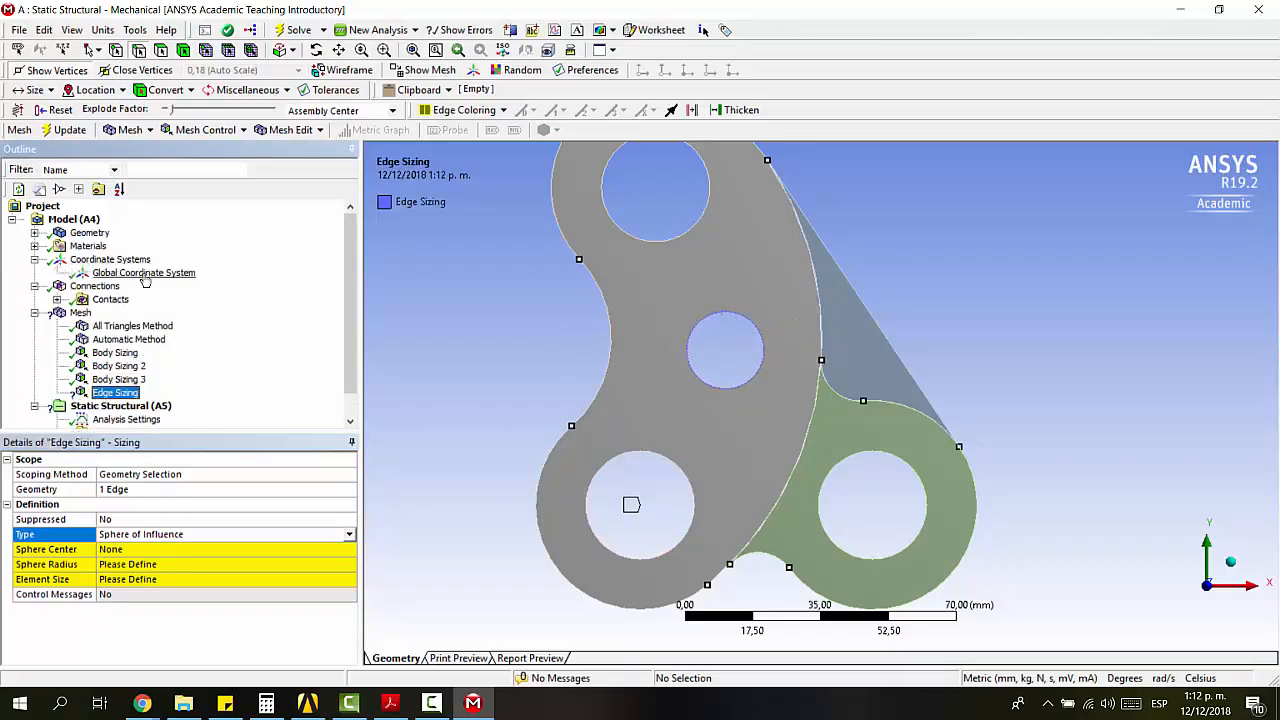
click(110, 259)
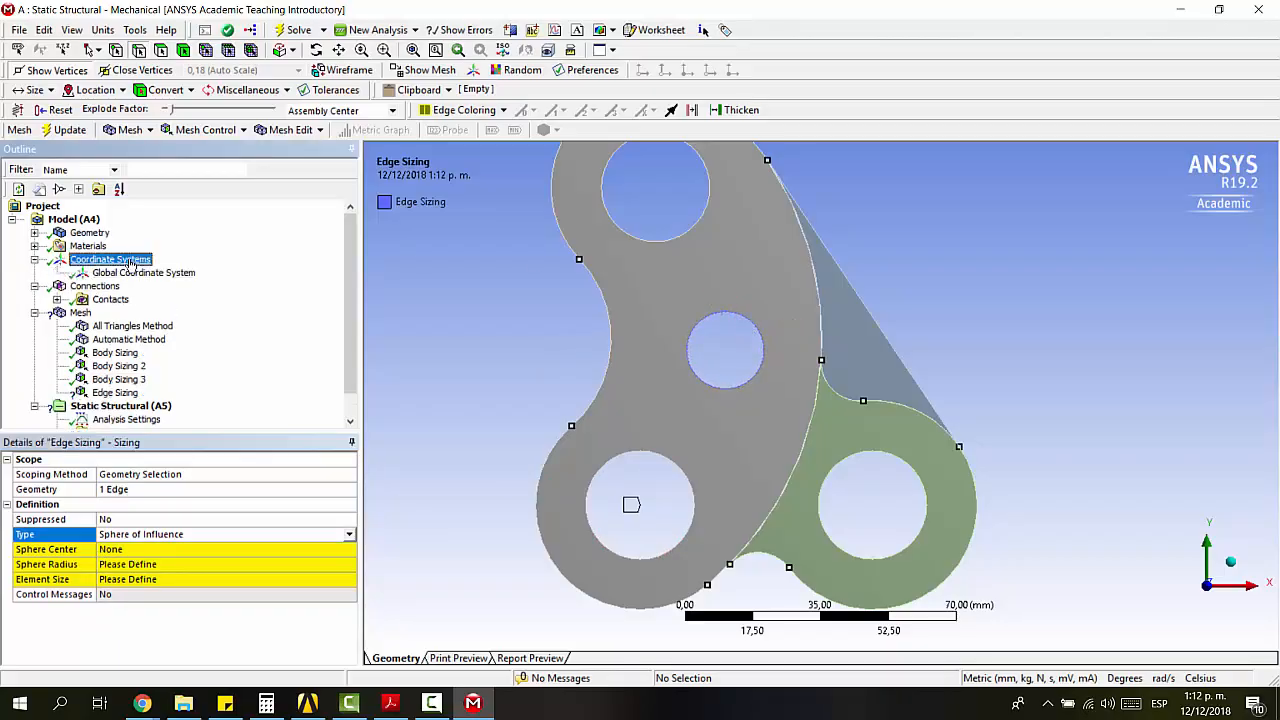
click(701, 313)
click(110, 131)
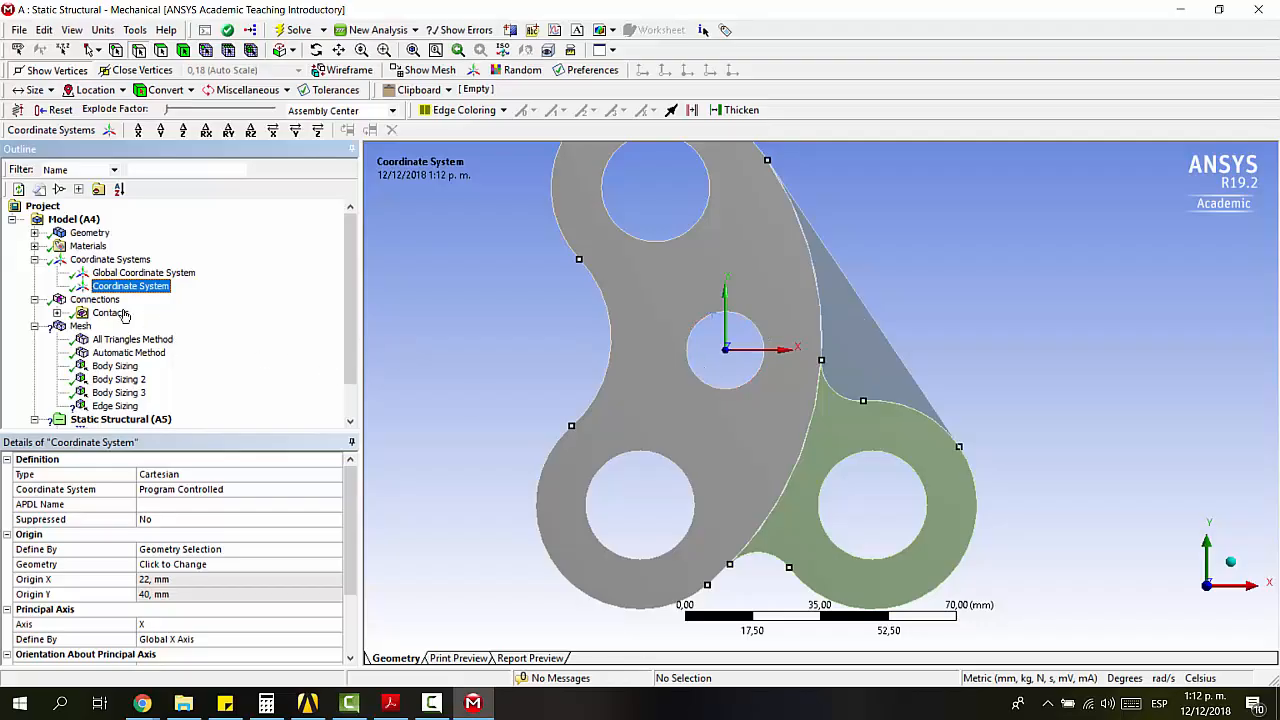
Step: Assign the new Coordinate System at the small hole as the sphere center of the edge sizing
scroll(128, 358, down, 1)
click(115, 366)
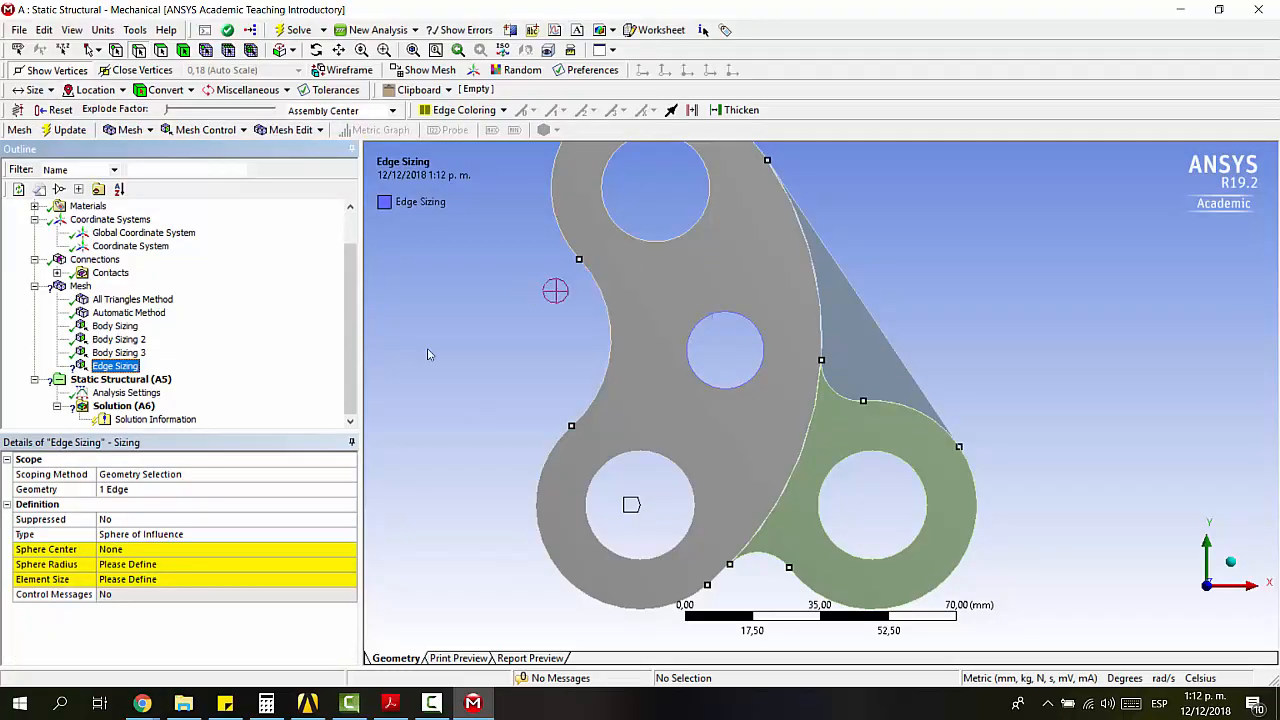
click(138, 550)
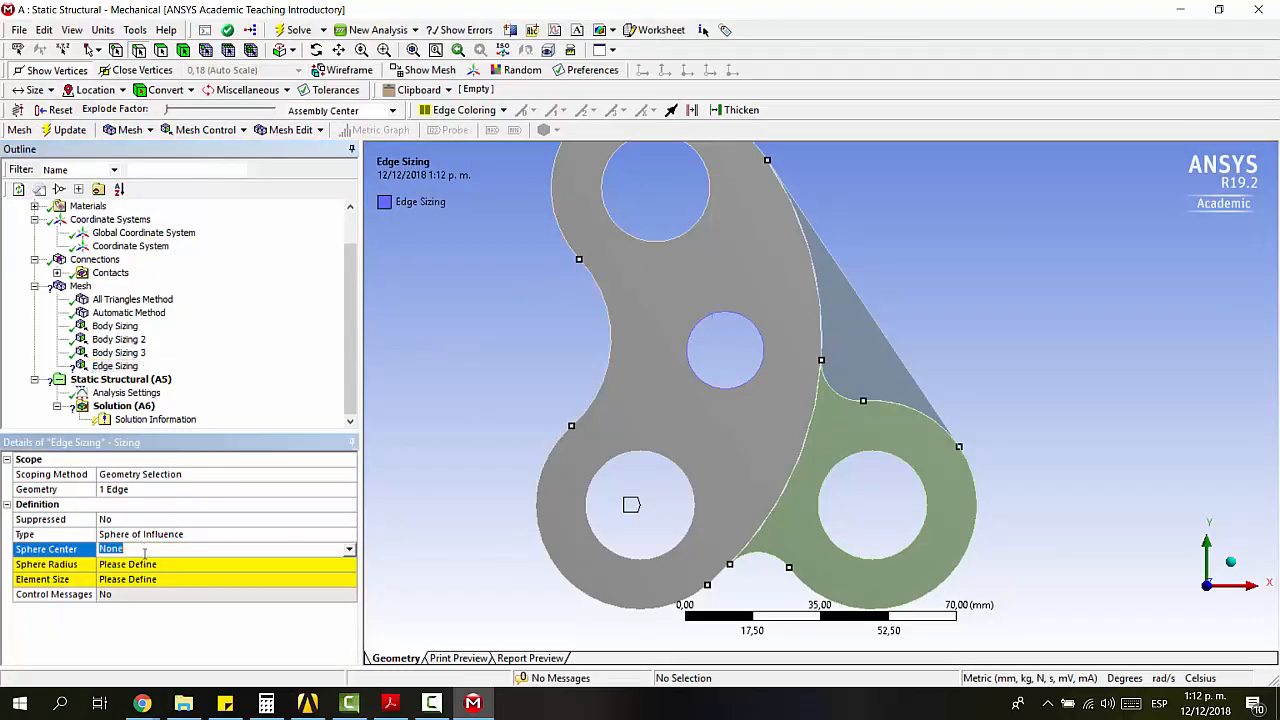
click(348, 550)
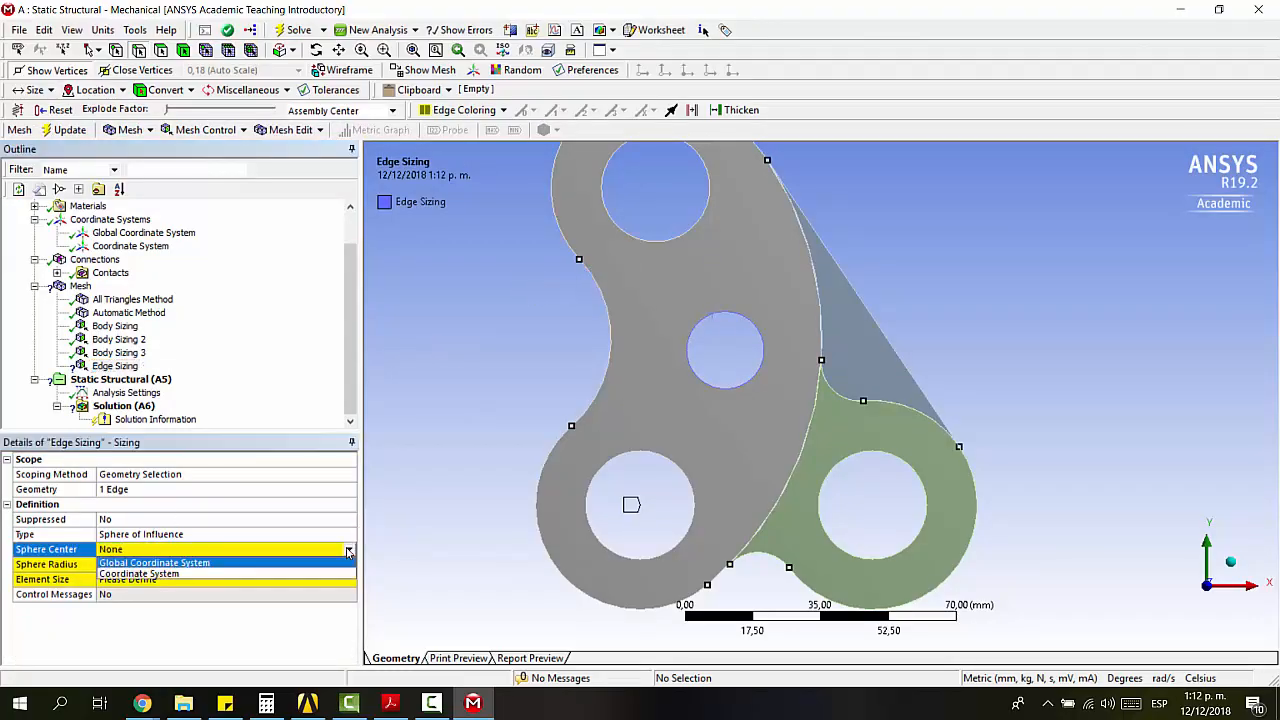
click(325, 572)
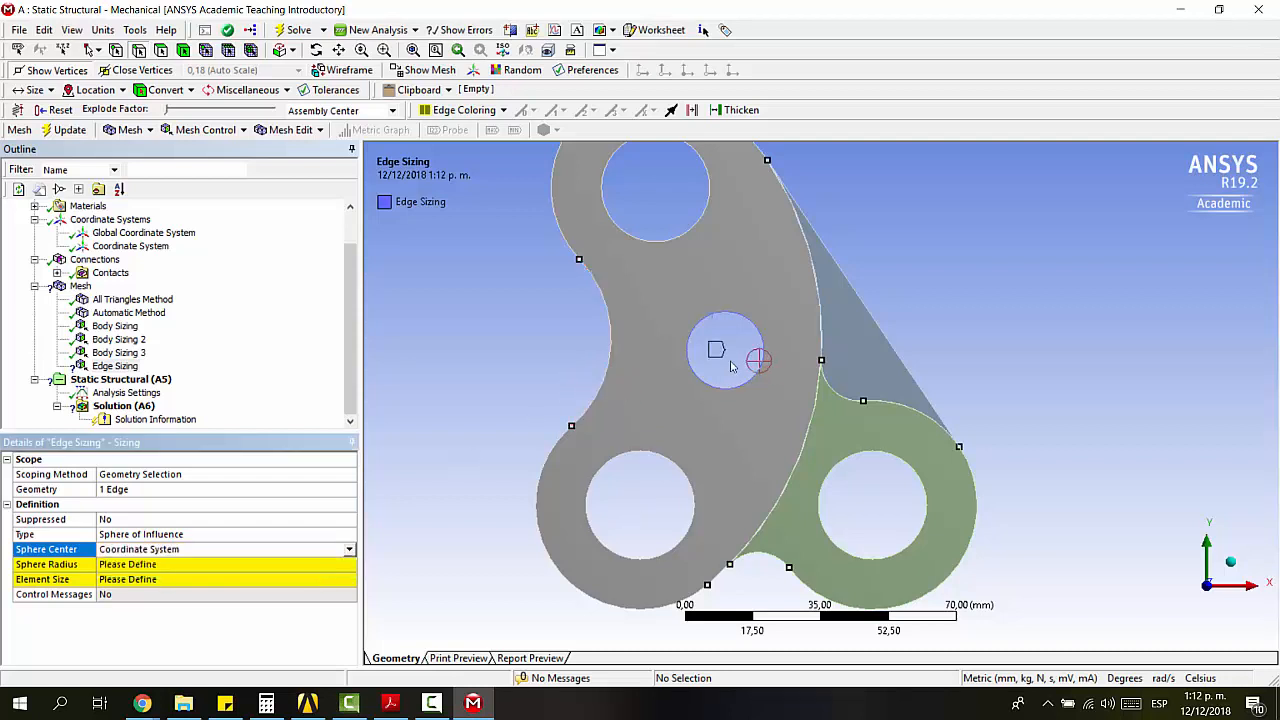
scroll(730, 356, down, 1)
scroll(730, 356, up, 3)
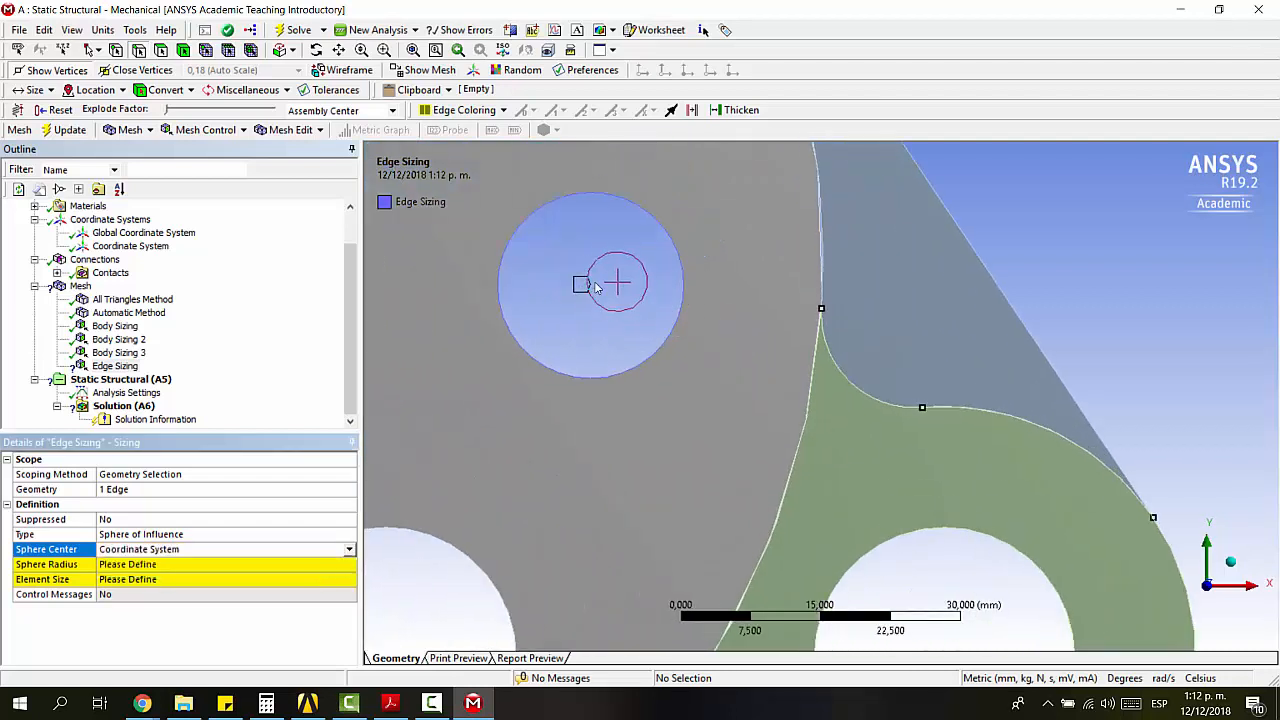
scroll(680, 309, up, 1)
scroll(680, 309, down, 2)
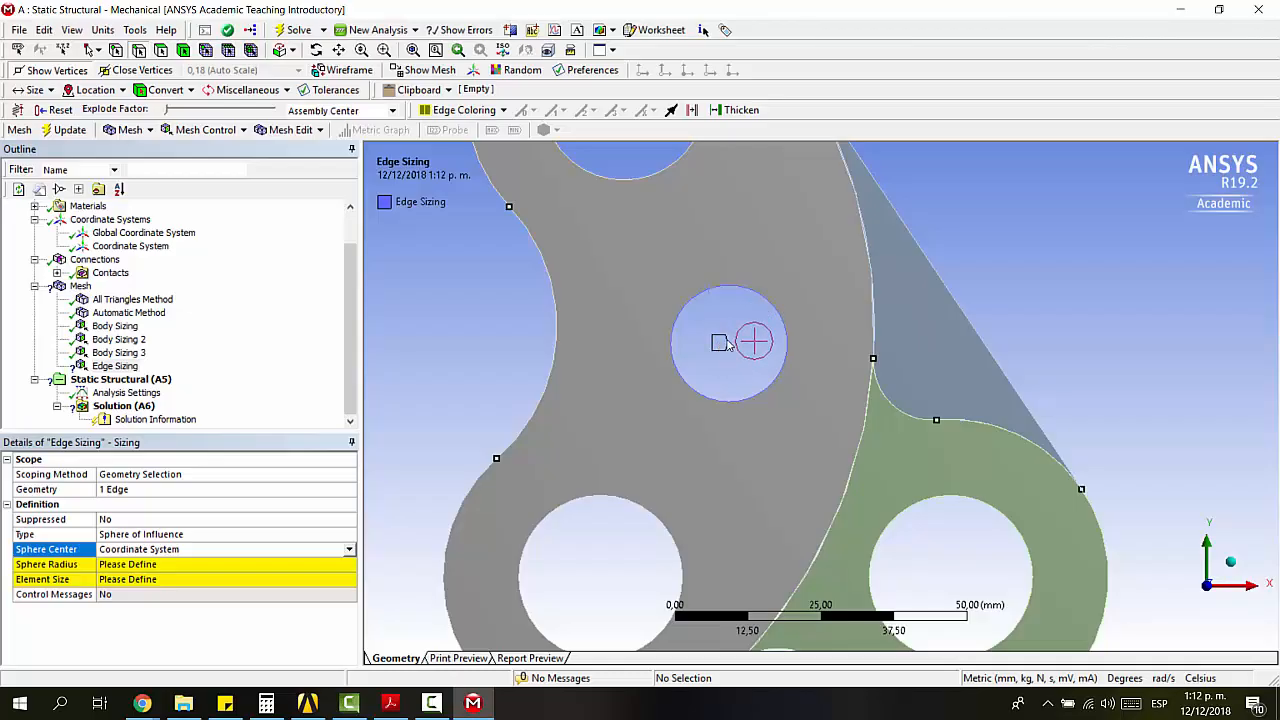
Step: Set the edge sizing's sphere radius to 15 mm and its element size to 1 mm
click(153, 564)
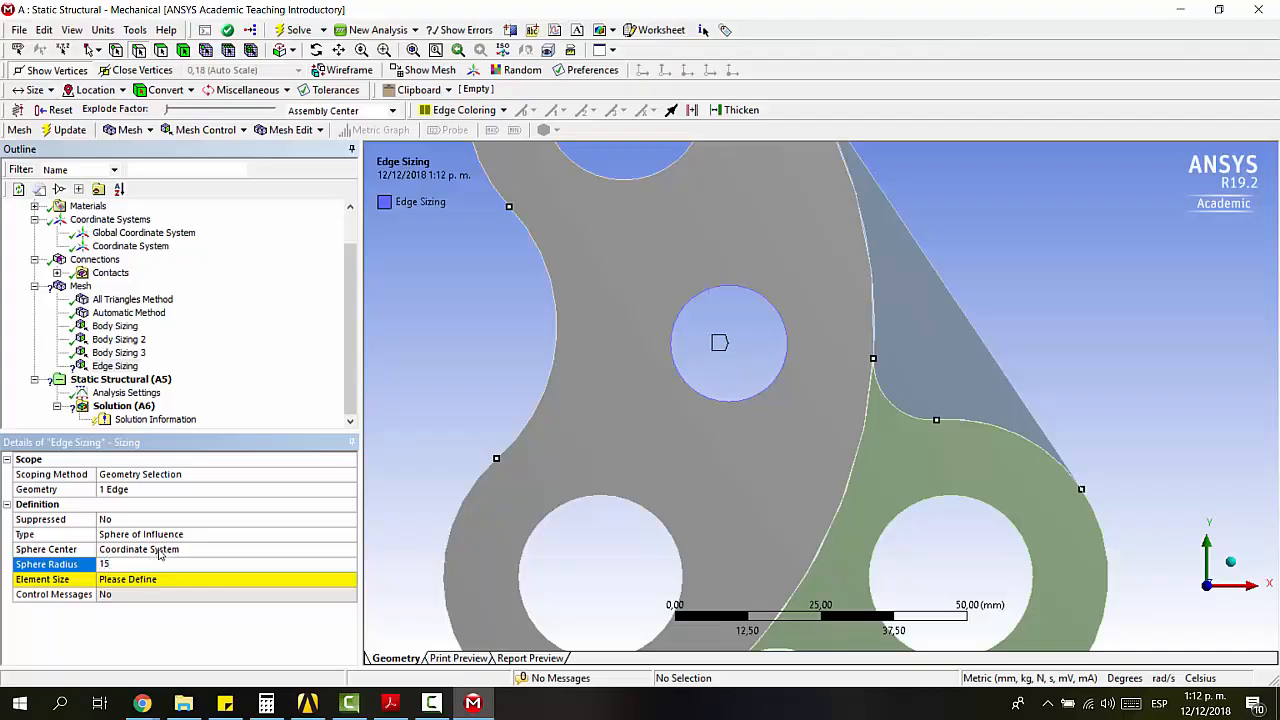
key(Return)
middle_drag(986, 286, 908, 313)
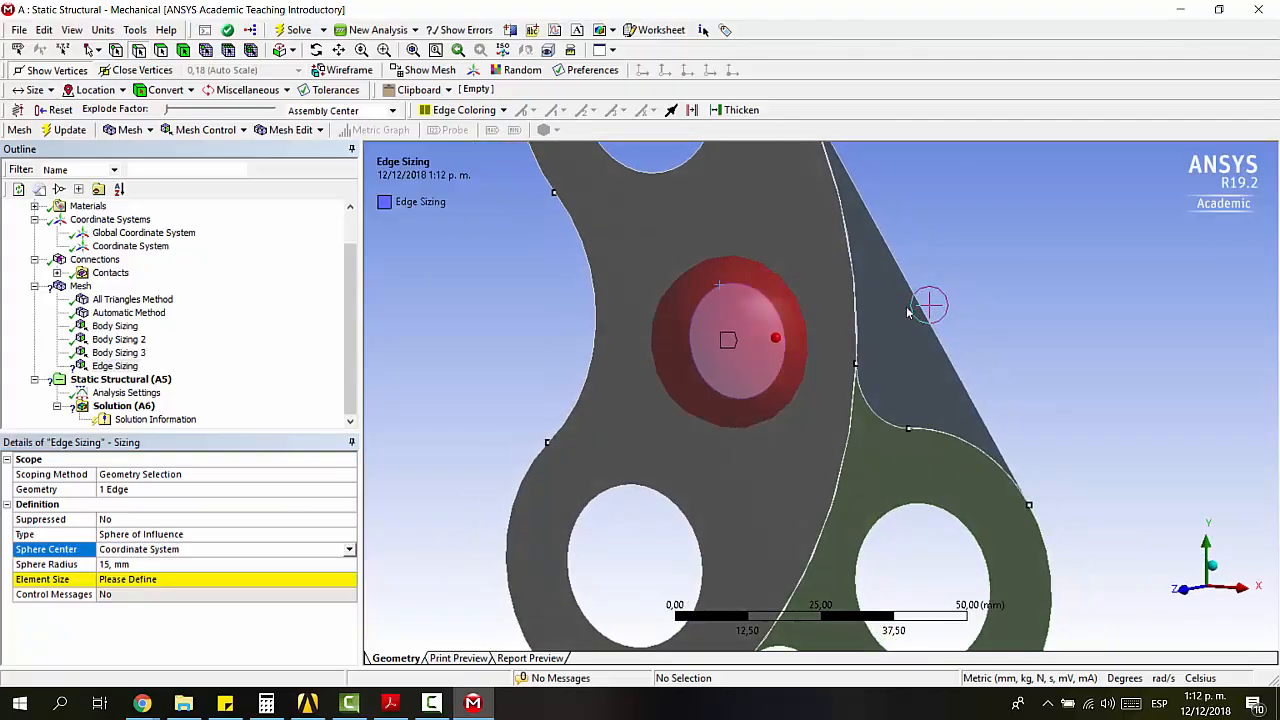
click(1186, 590)
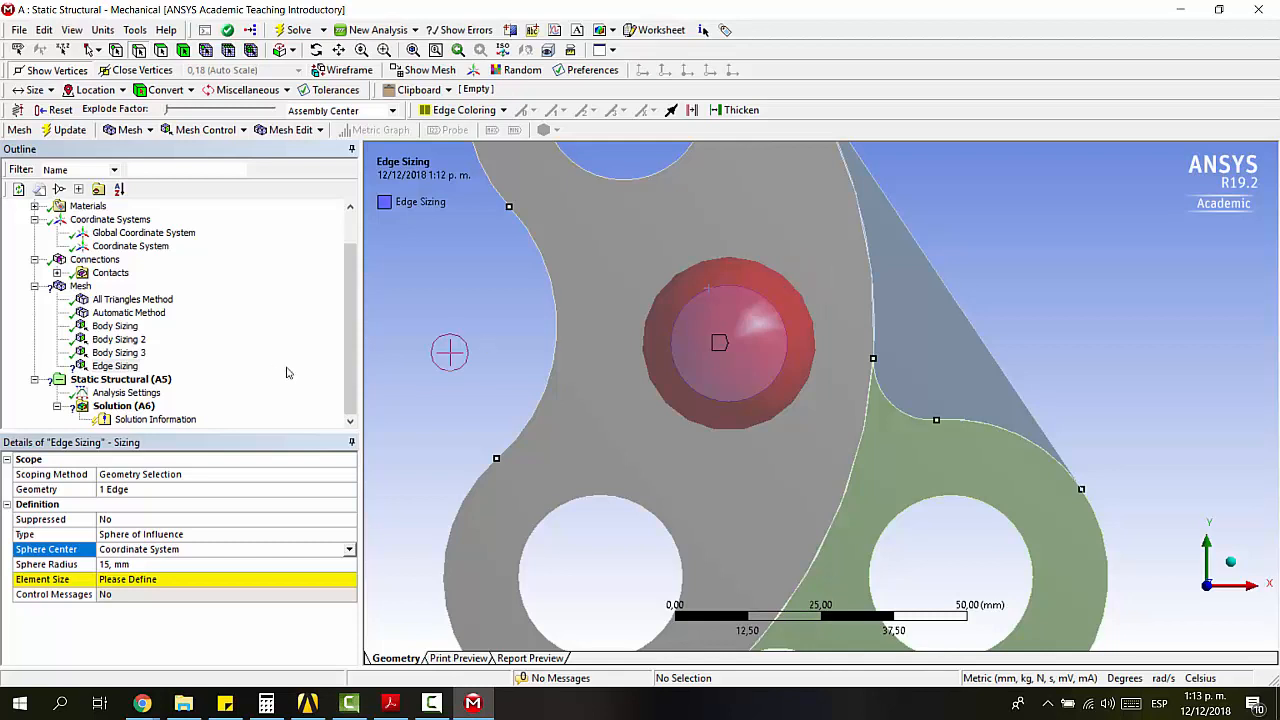
click(190, 579)
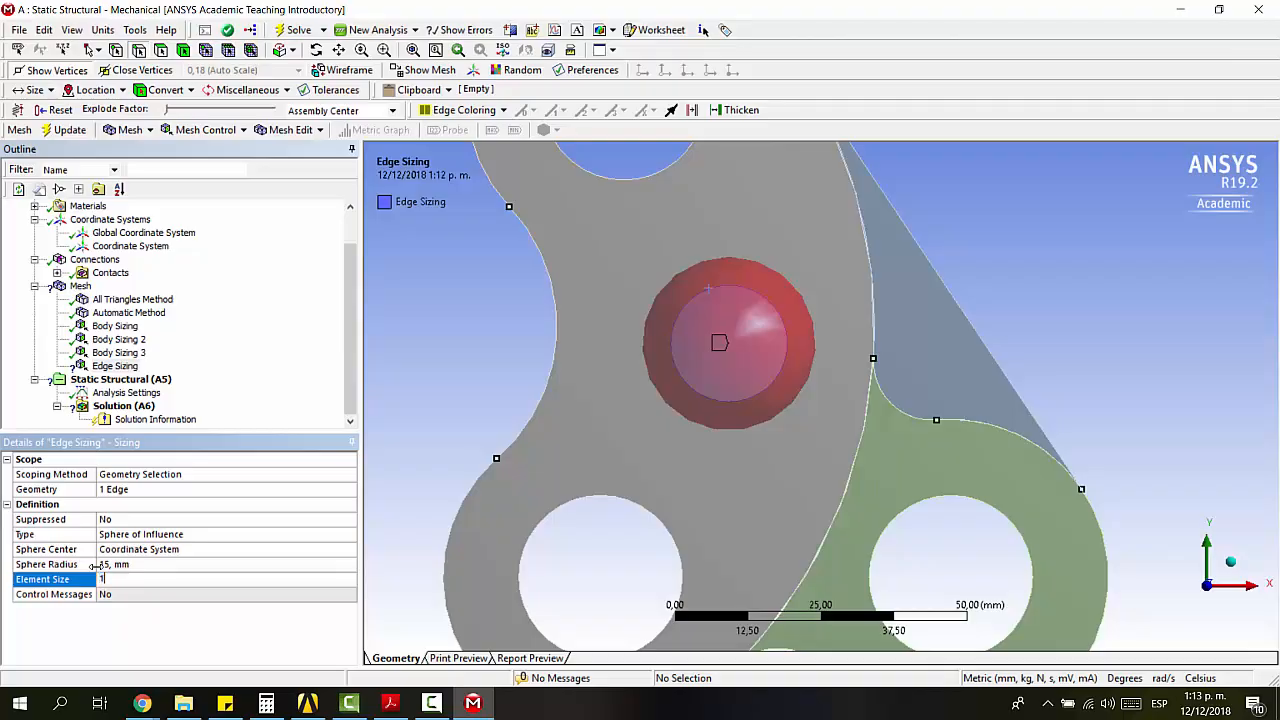
key(Return)
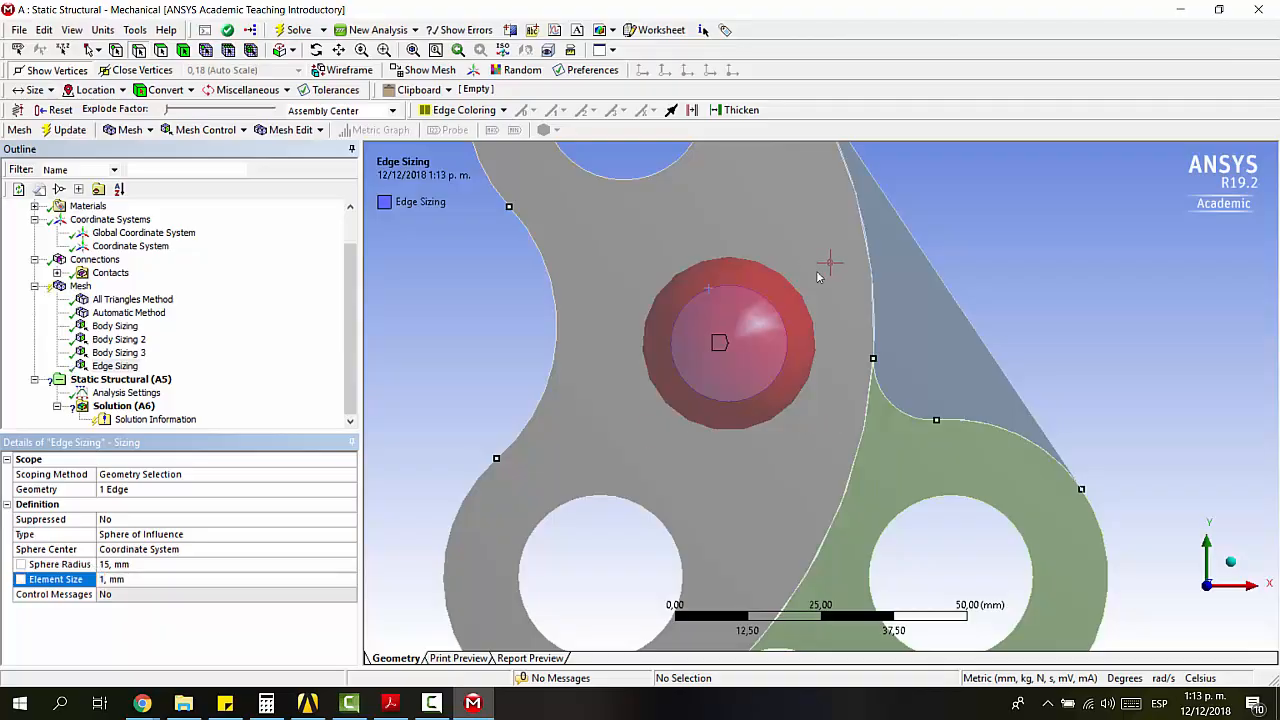
Step: Regenerate the mesh with the edge sizing and display it around the large plate's small central hole
scroll(949, 308, down, 2)
scroll(930, 295, down, 2)
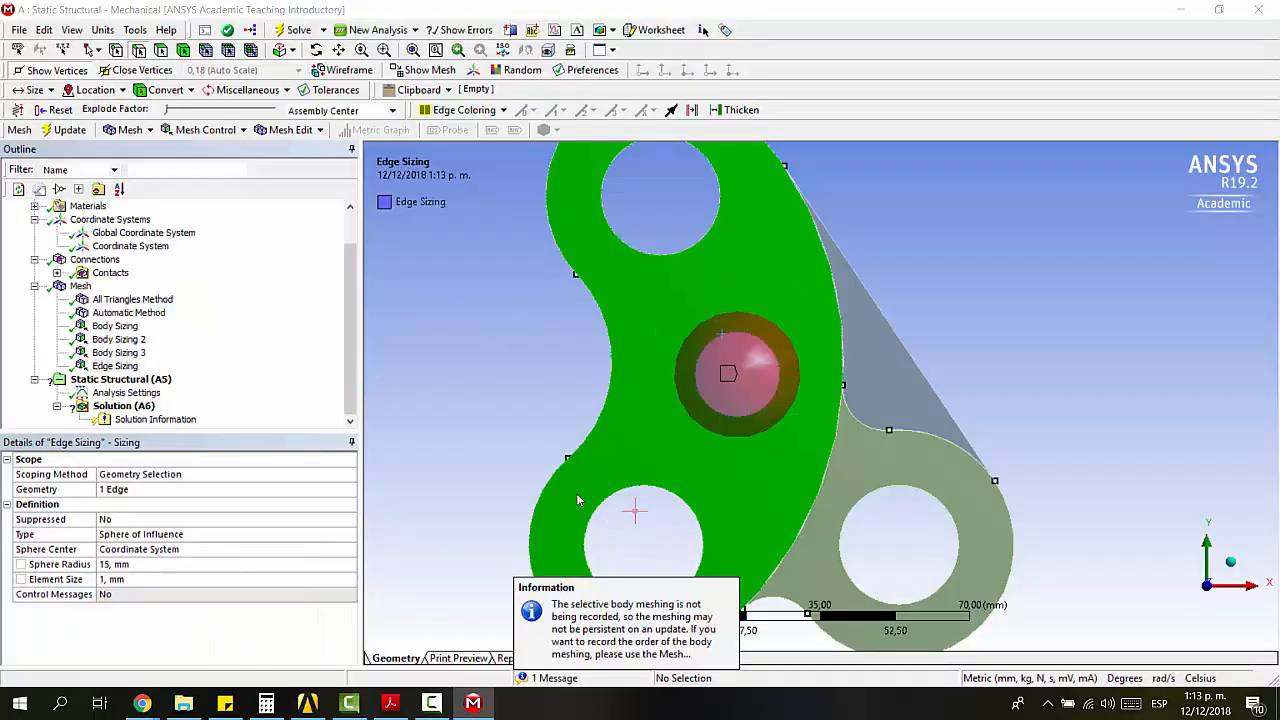
click(88, 287)
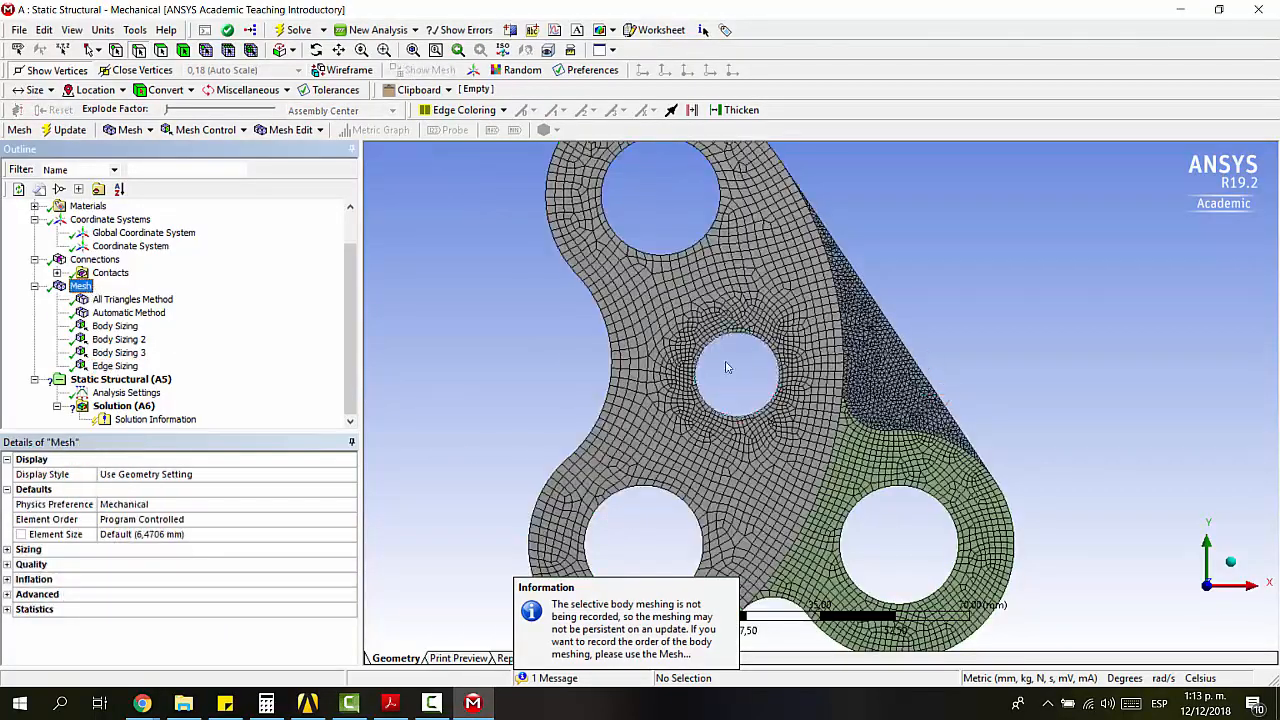
scroll(728, 332, up, 1)
scroll(728, 332, up, 1)
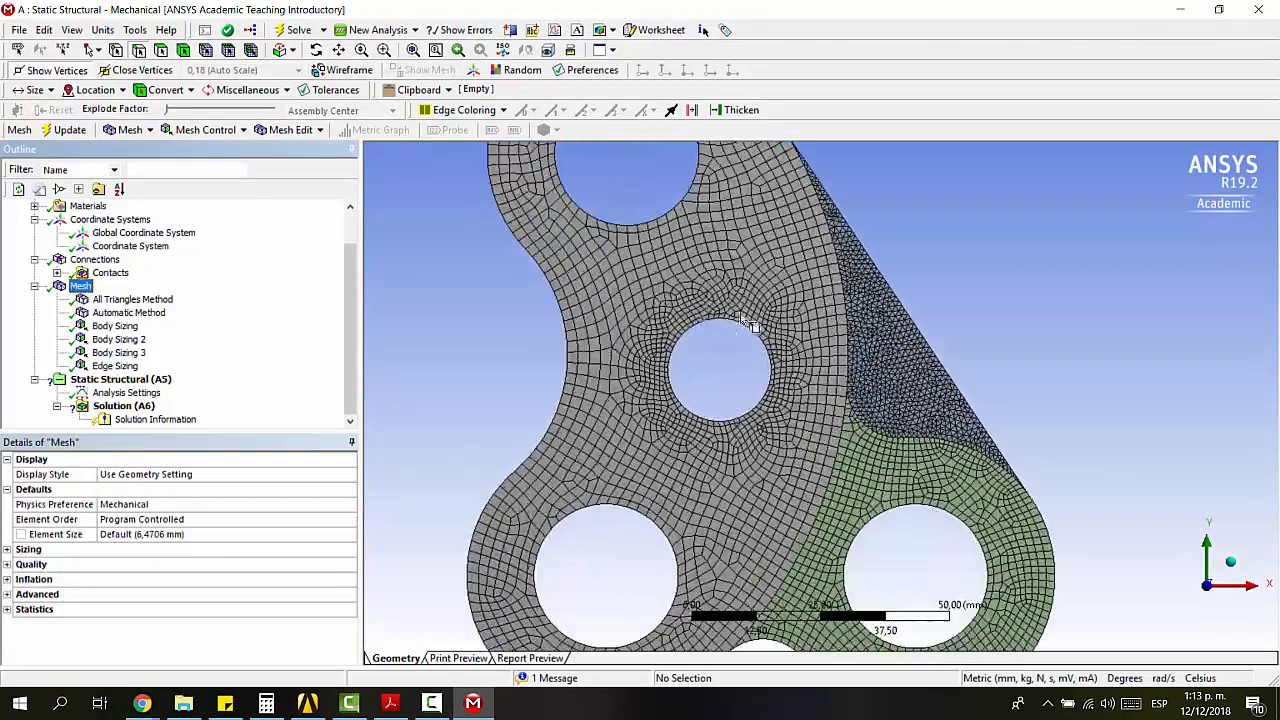
Step: Examine the refined mesh around the large plate's small central hole and its transition to the surrounding elements
scroll(743, 328, up, 1)
scroll(743, 328, up, 2)
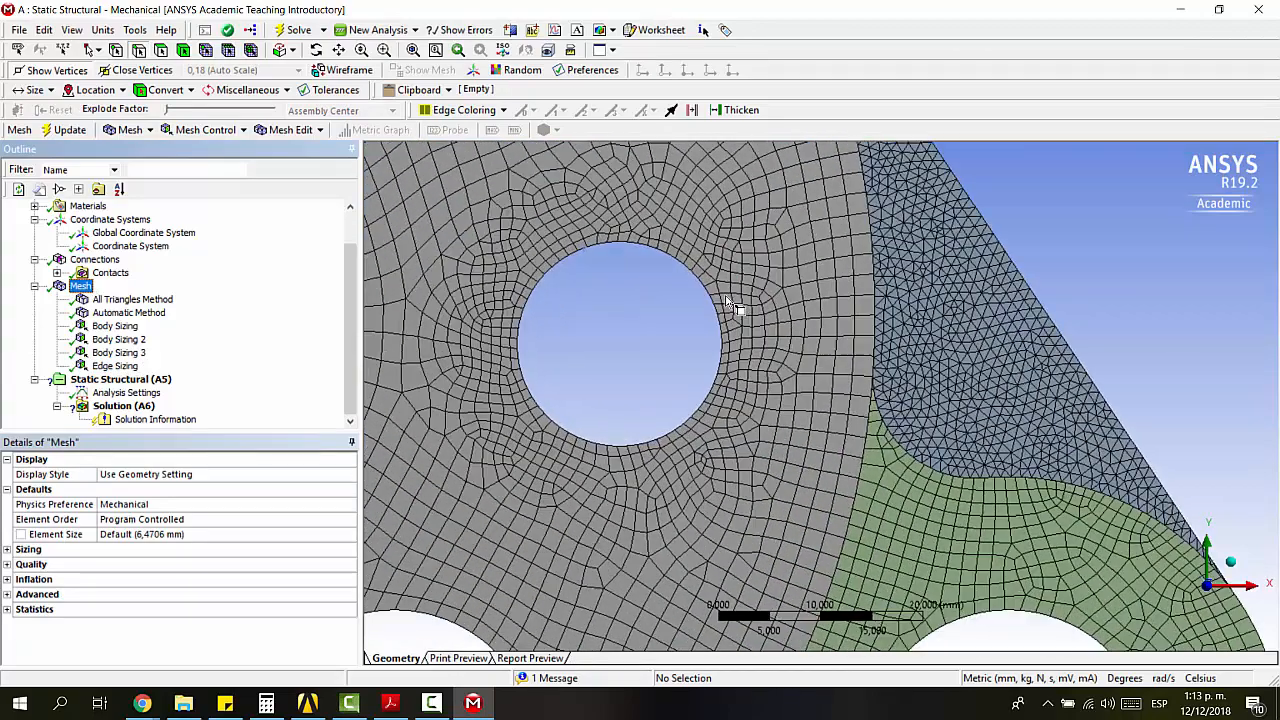
drag(560, 261, 737, 257)
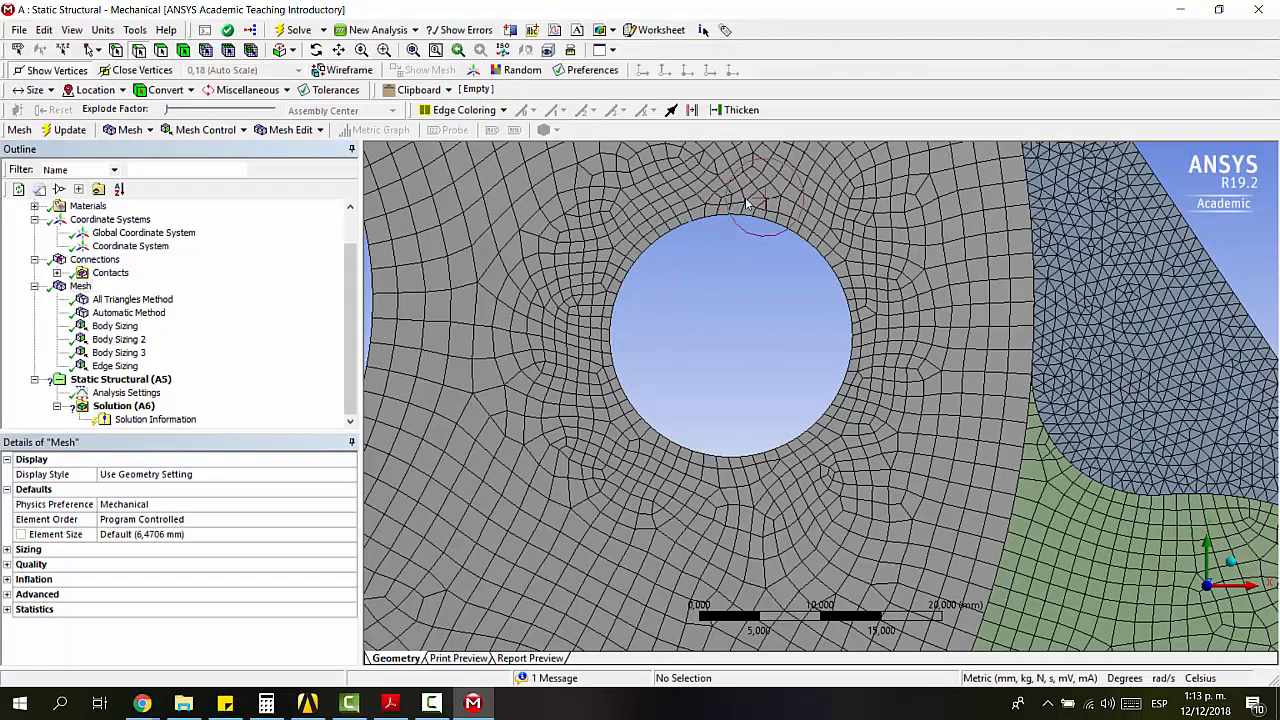
scroll(730, 263, down, 2)
scroll(722, 260, down, 1)
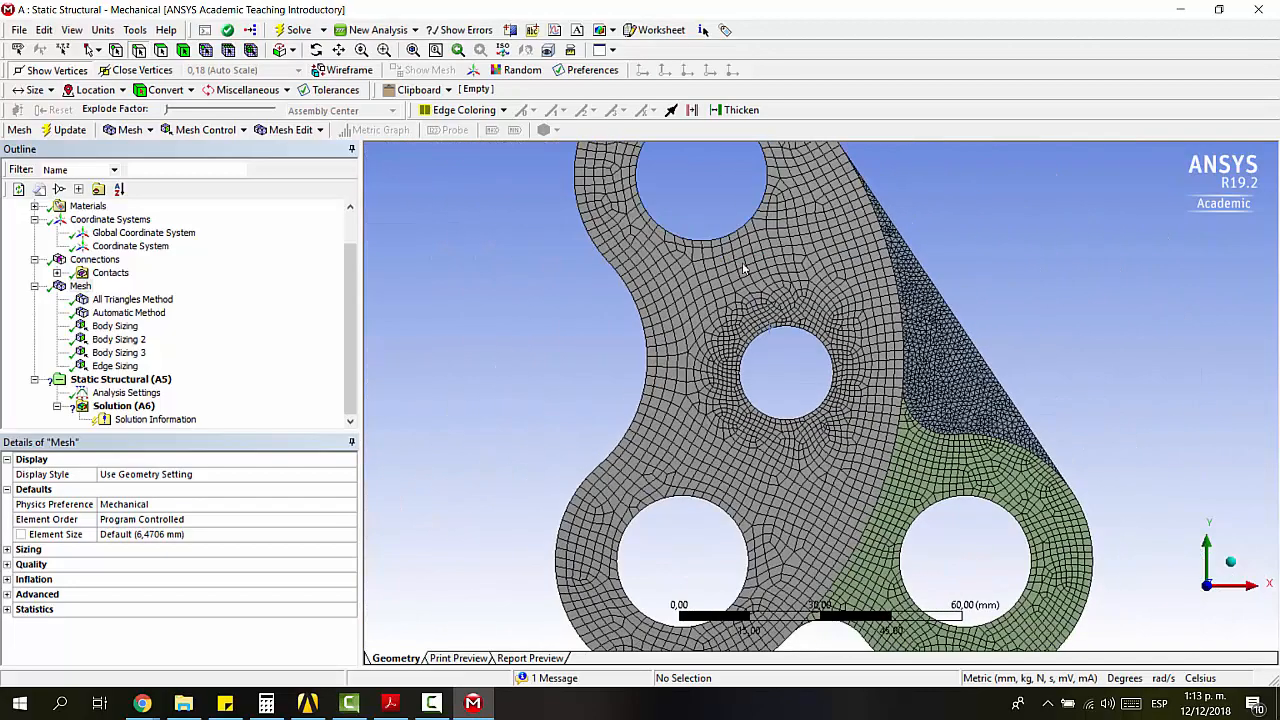
scroll(805, 303, down, 1)
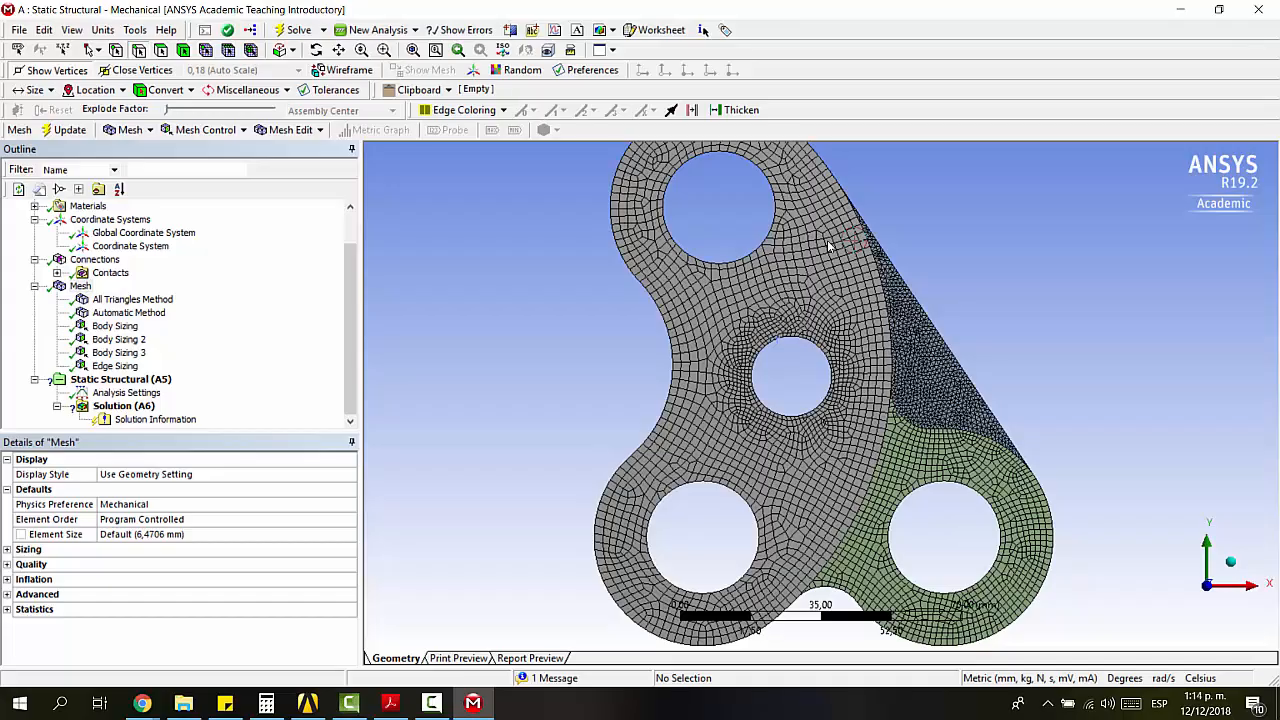
Step: Add a cylindrical support to the static structural analysis on the edge of the large plate's upper hole
click(133, 380)
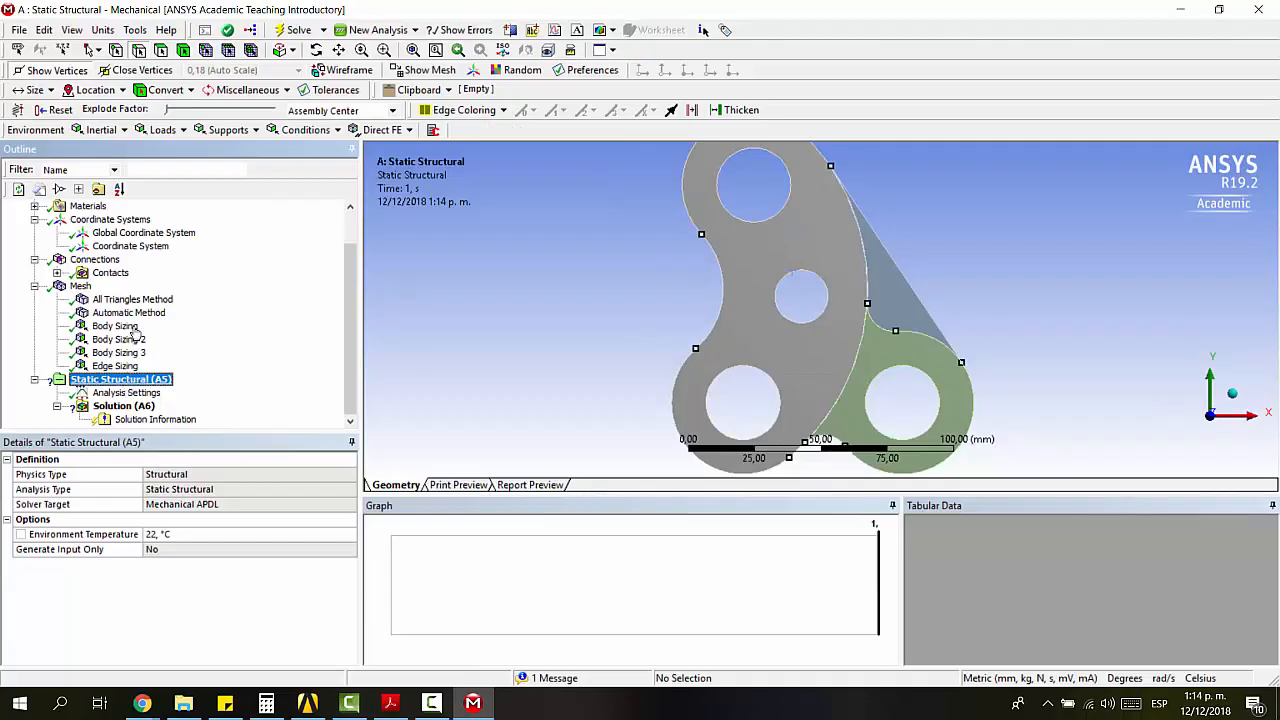
click(222, 131)
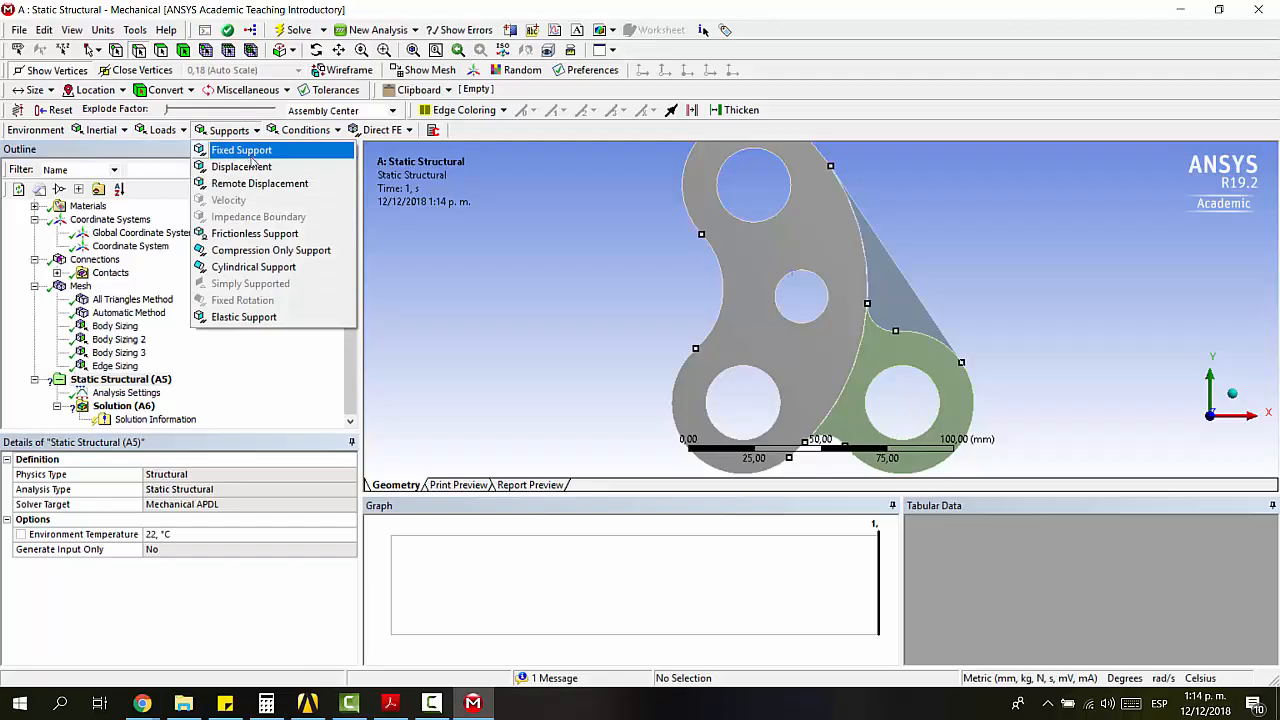
click(287, 270)
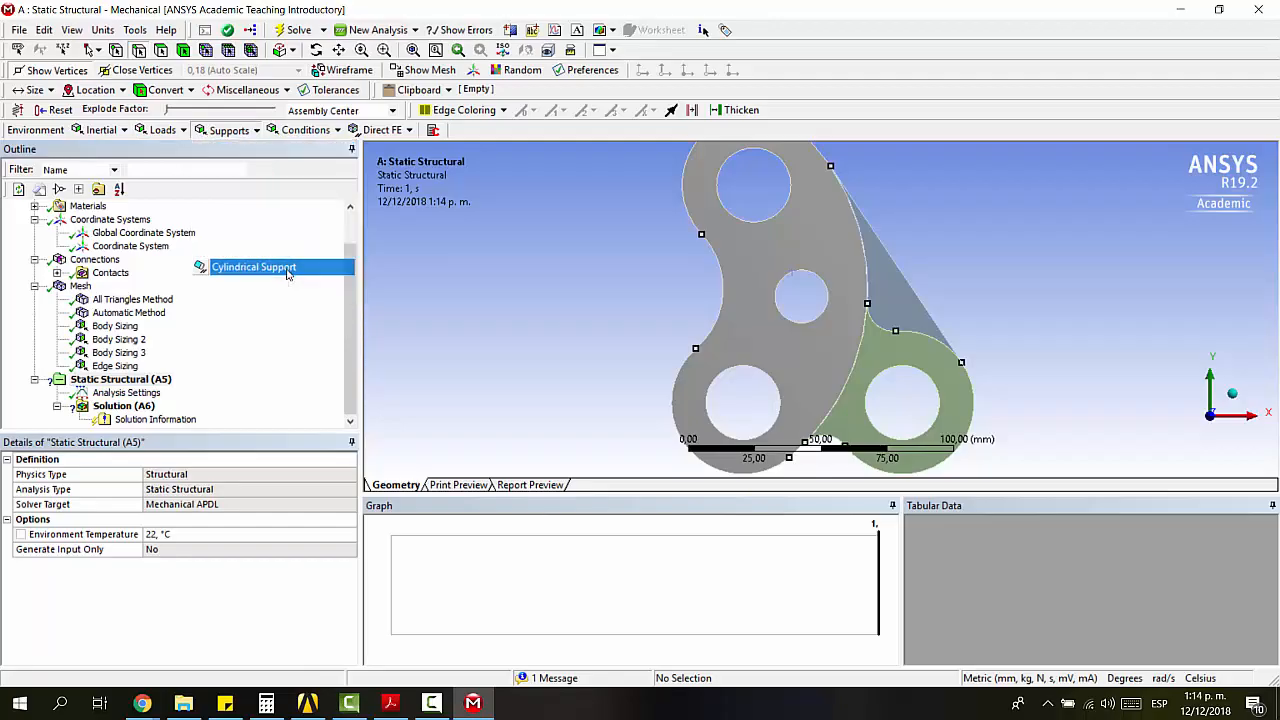
click(783, 209)
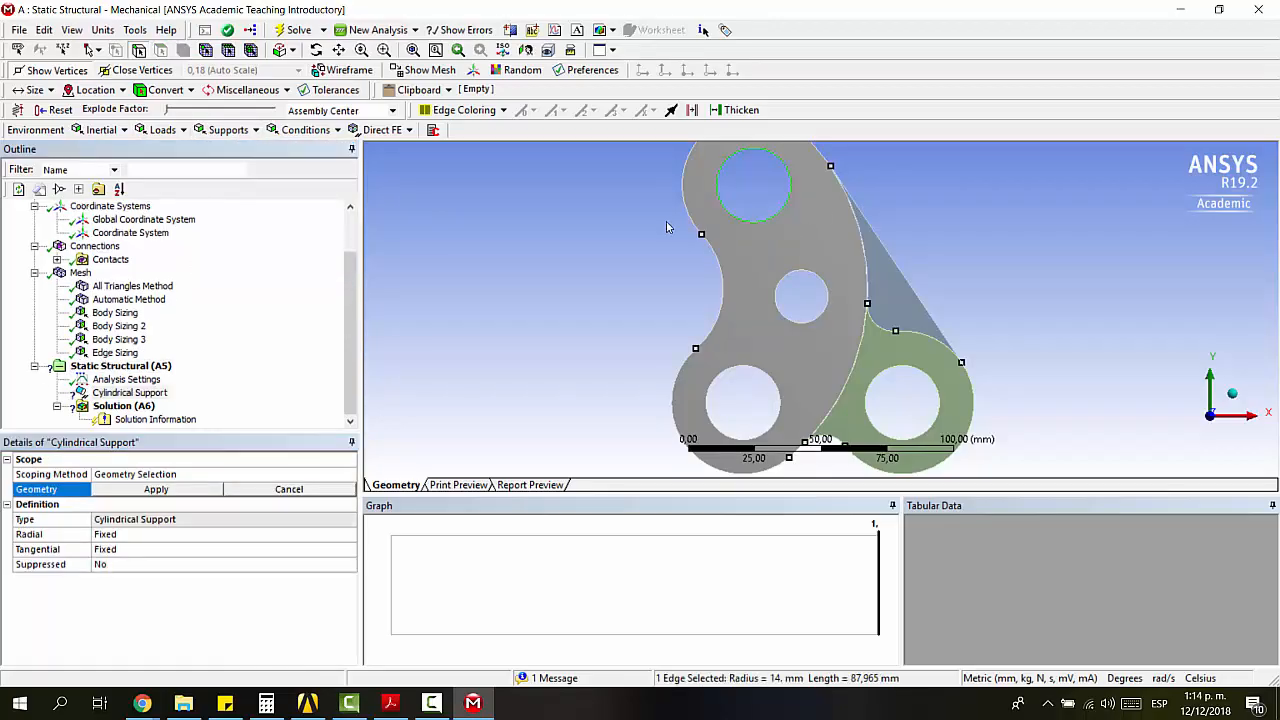
click(128, 490)
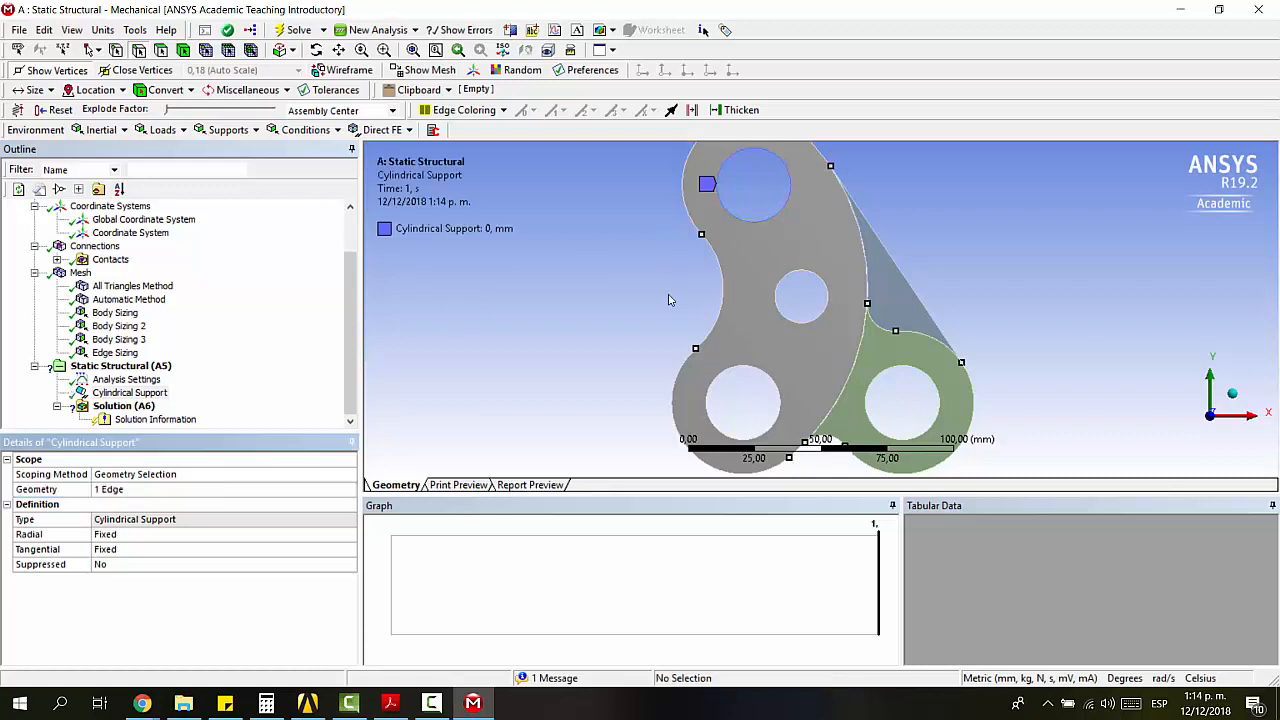
Step: Set the upper hole's cylindrical support to Free in the tangential direction, leaving the radial direction Fixed
click(128, 548)
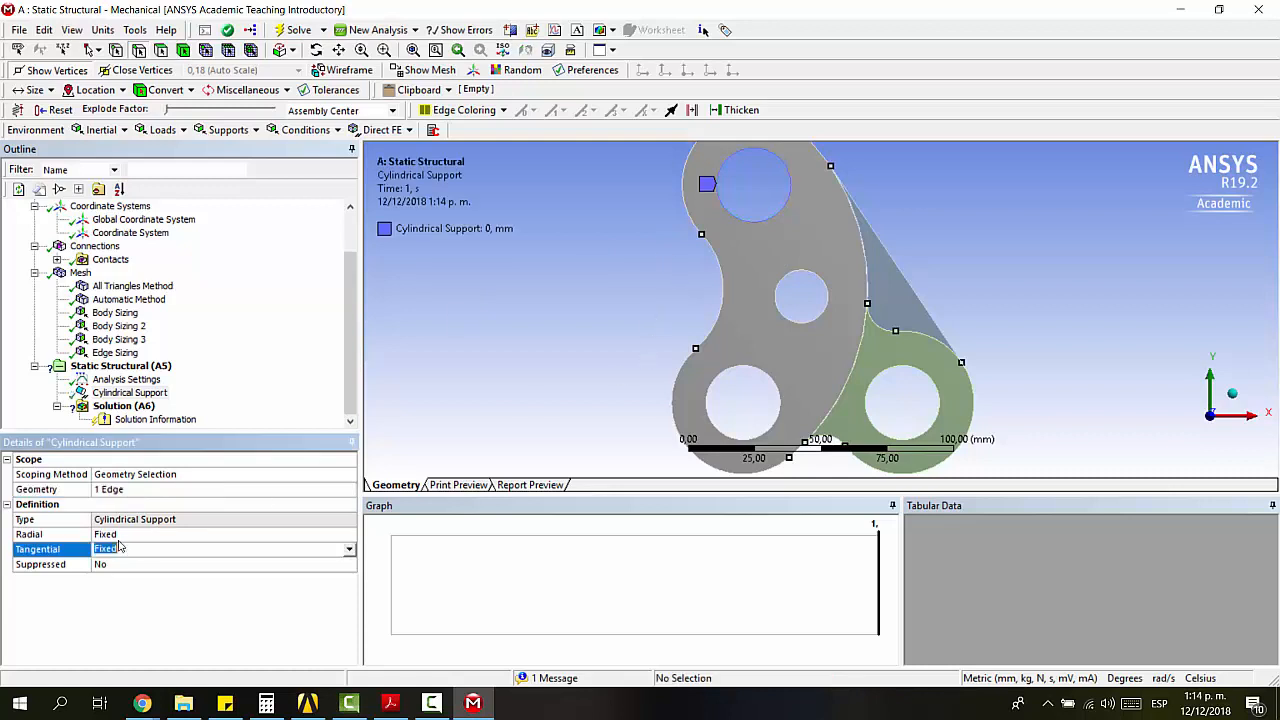
click(114, 535)
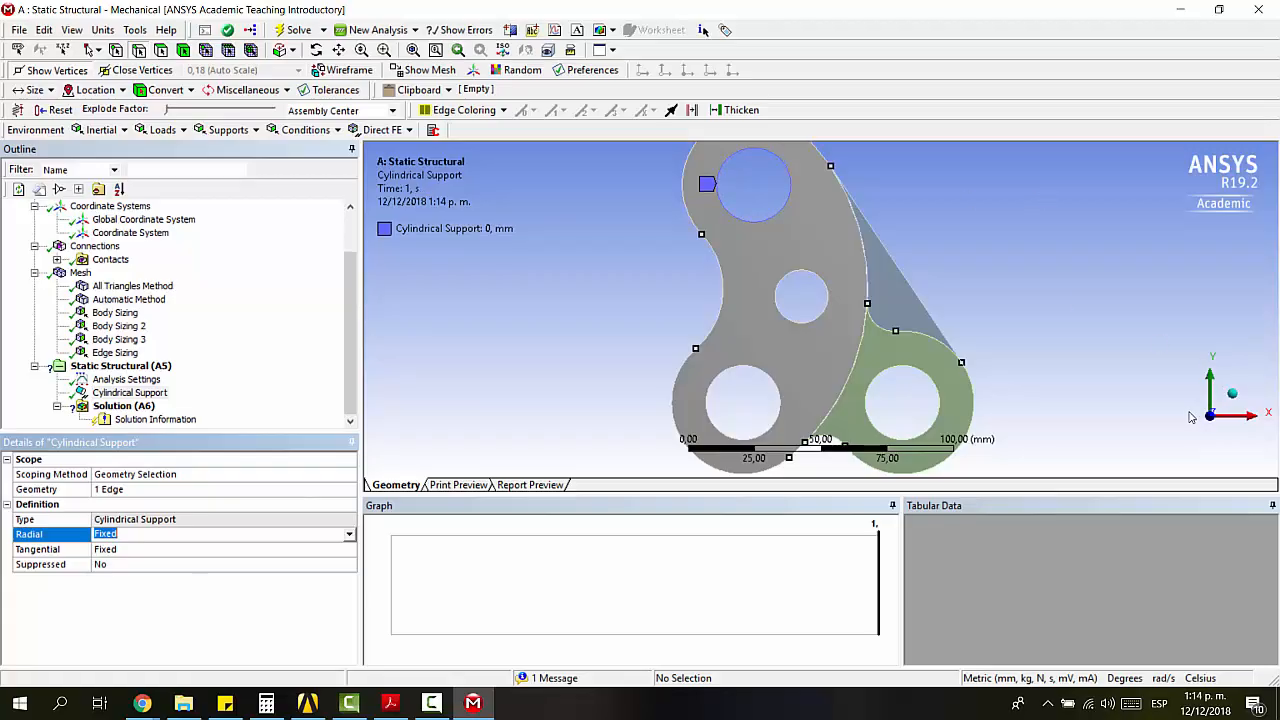
click(156, 550)
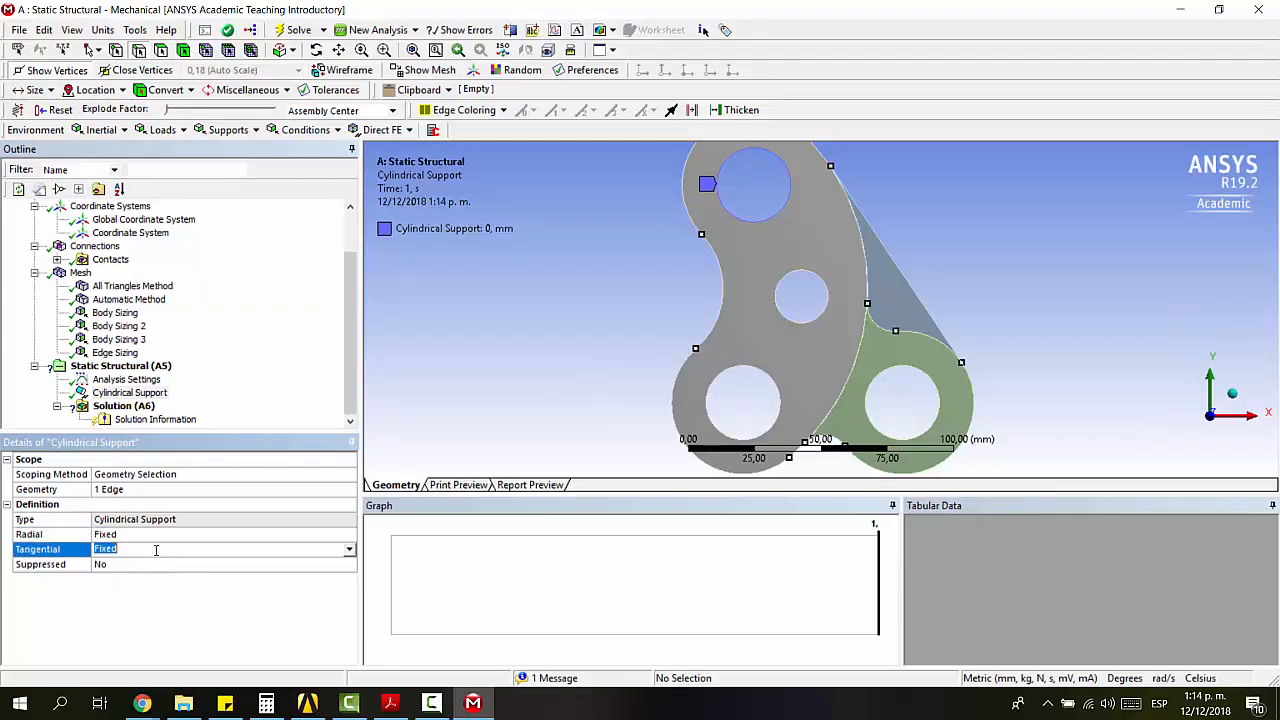
click(350, 551)
click(315, 569)
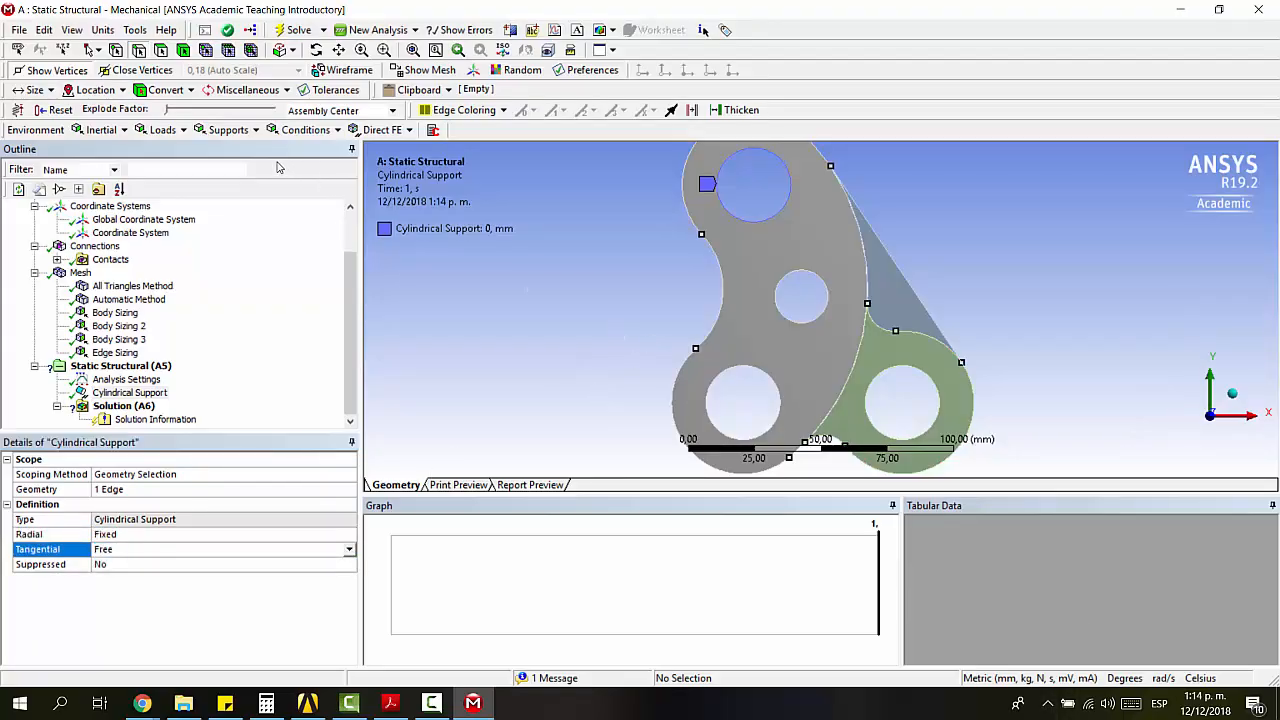
Step: Add a second cylindrical support on the edge of the large plate's lower hole with its tangential direction set to Free
click(228, 130)
click(284, 267)
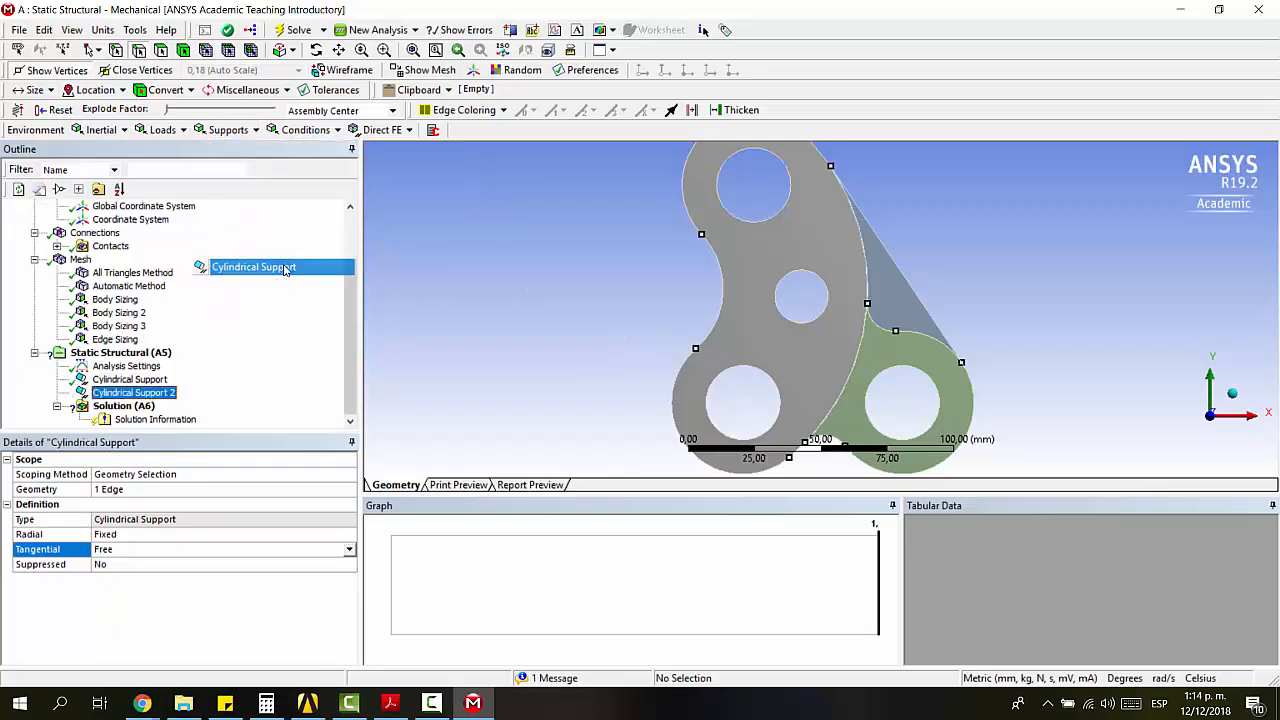
click(745, 370)
click(158, 489)
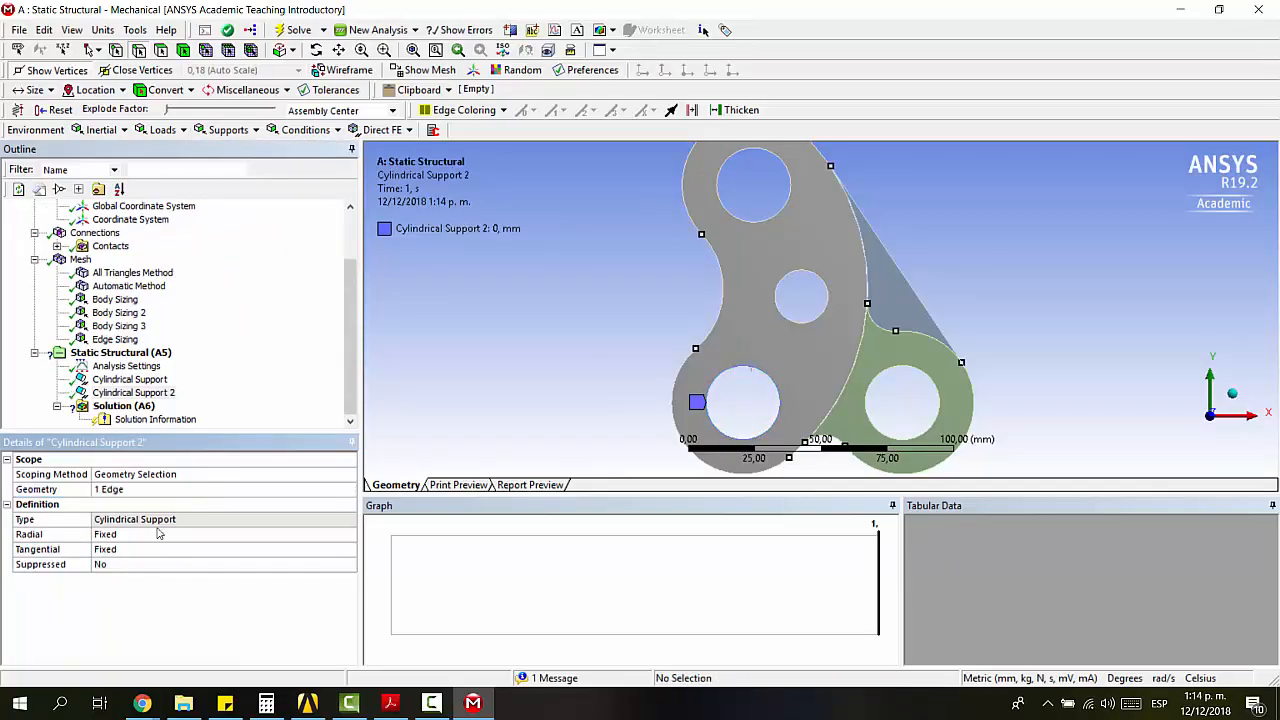
click(222, 551)
click(348, 549)
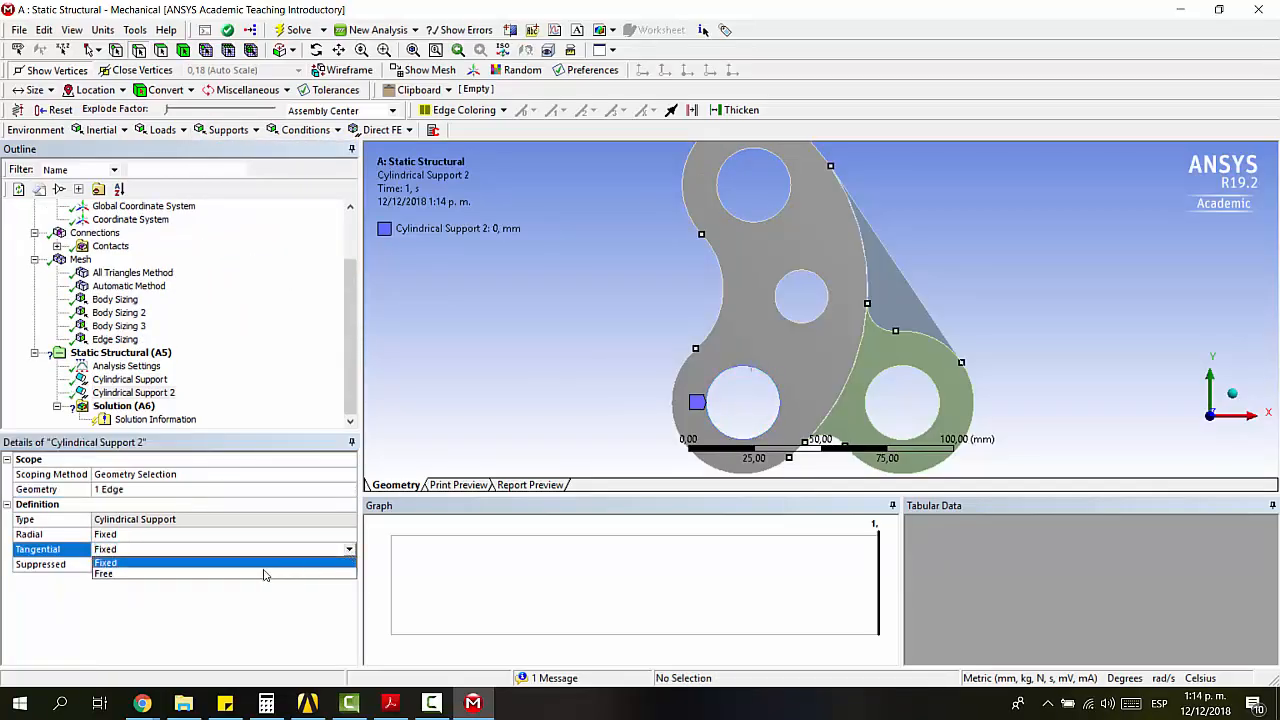
click(266, 571)
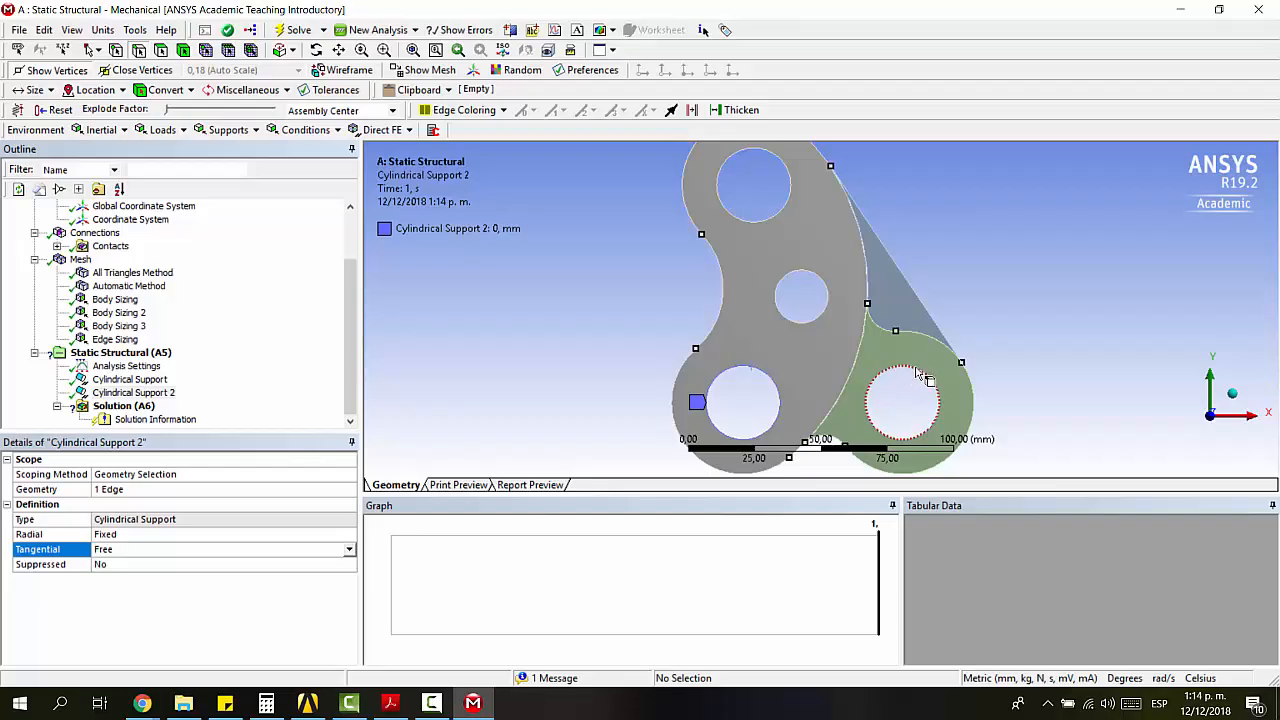
Step: Add a force load on the edge of the hole in the green plate
click(226, 130)
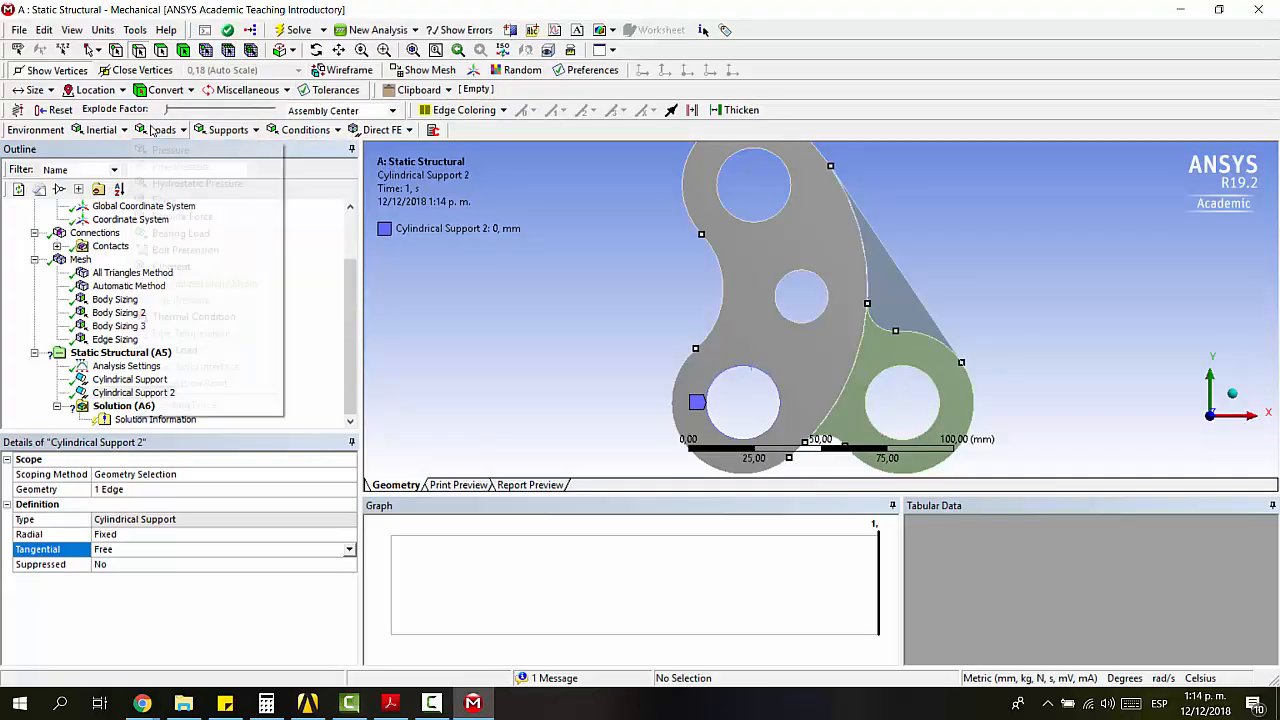
click(161, 130)
click(184, 200)
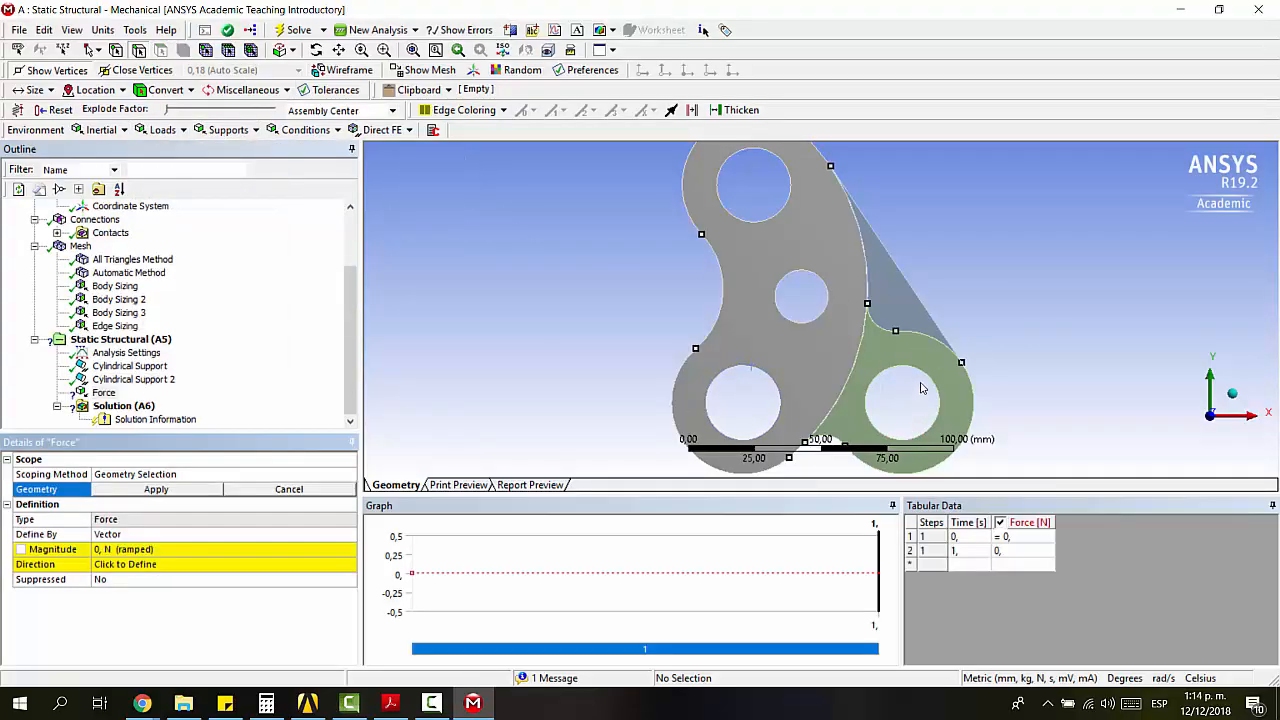
click(905, 408)
click(190, 488)
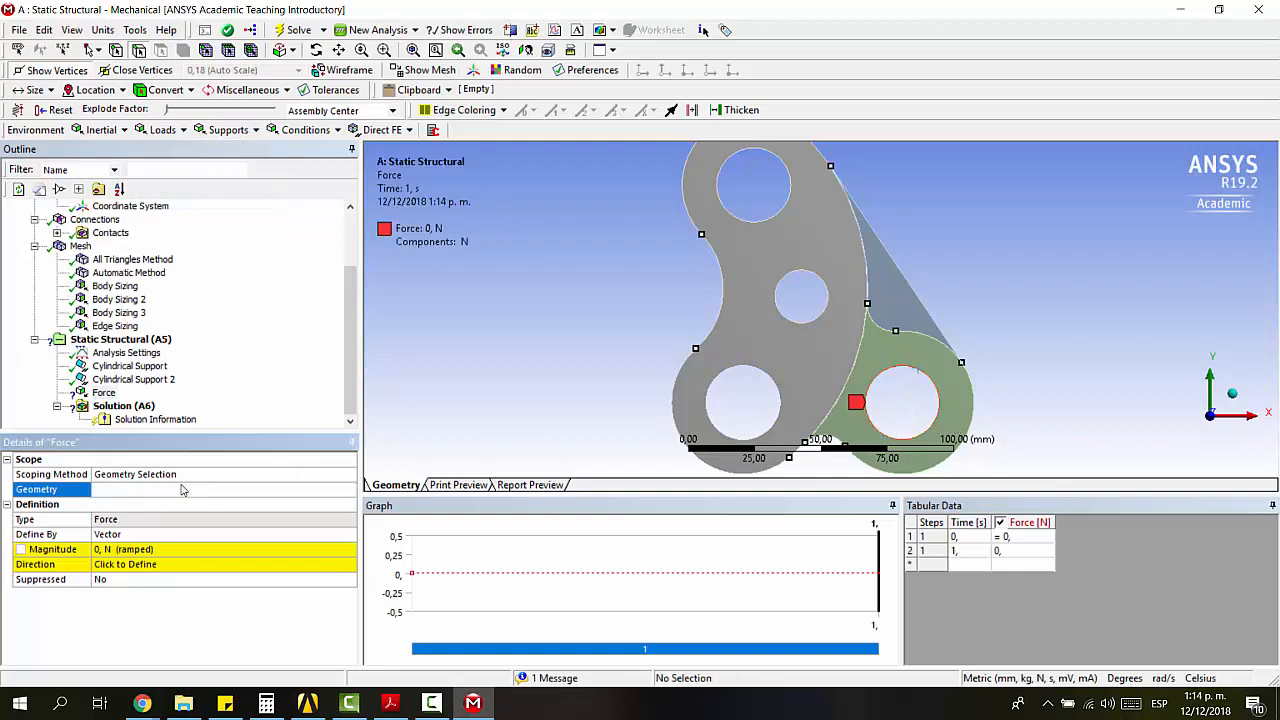
Step: Define the force by components in the Global Coordinate System with X and Y components of -400 N each
click(189, 536)
click(349, 536)
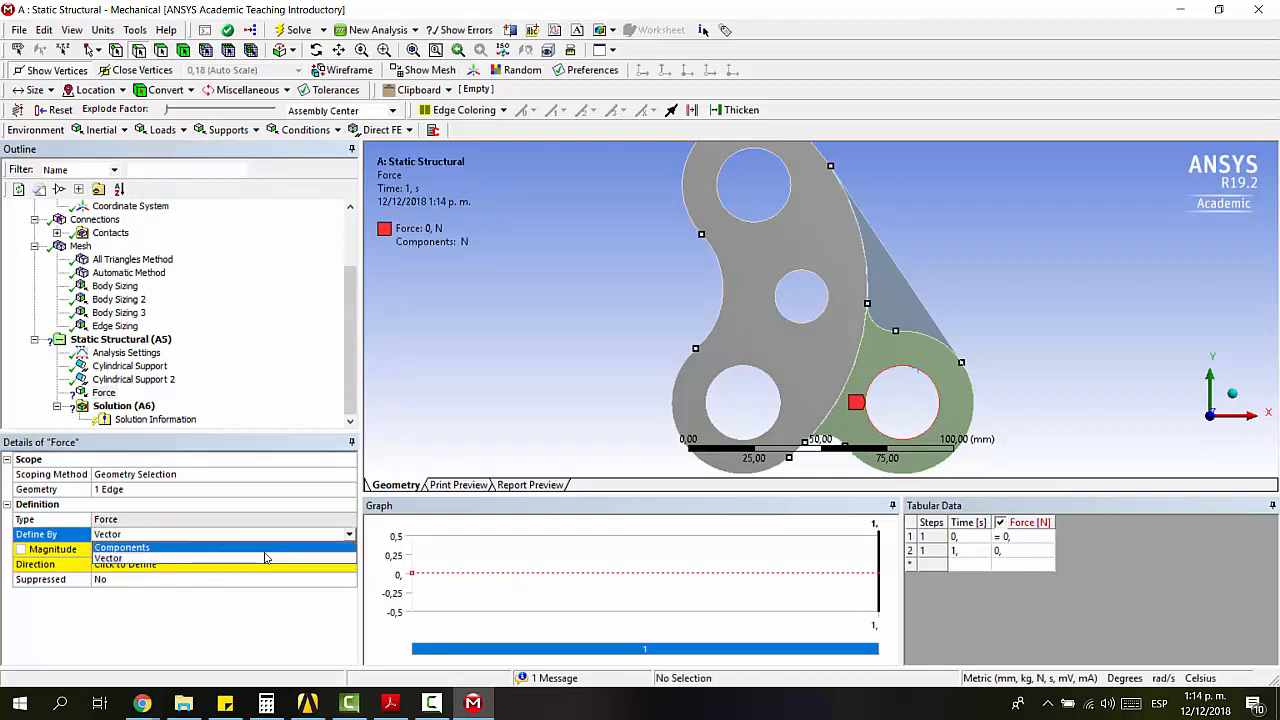
click(266, 558)
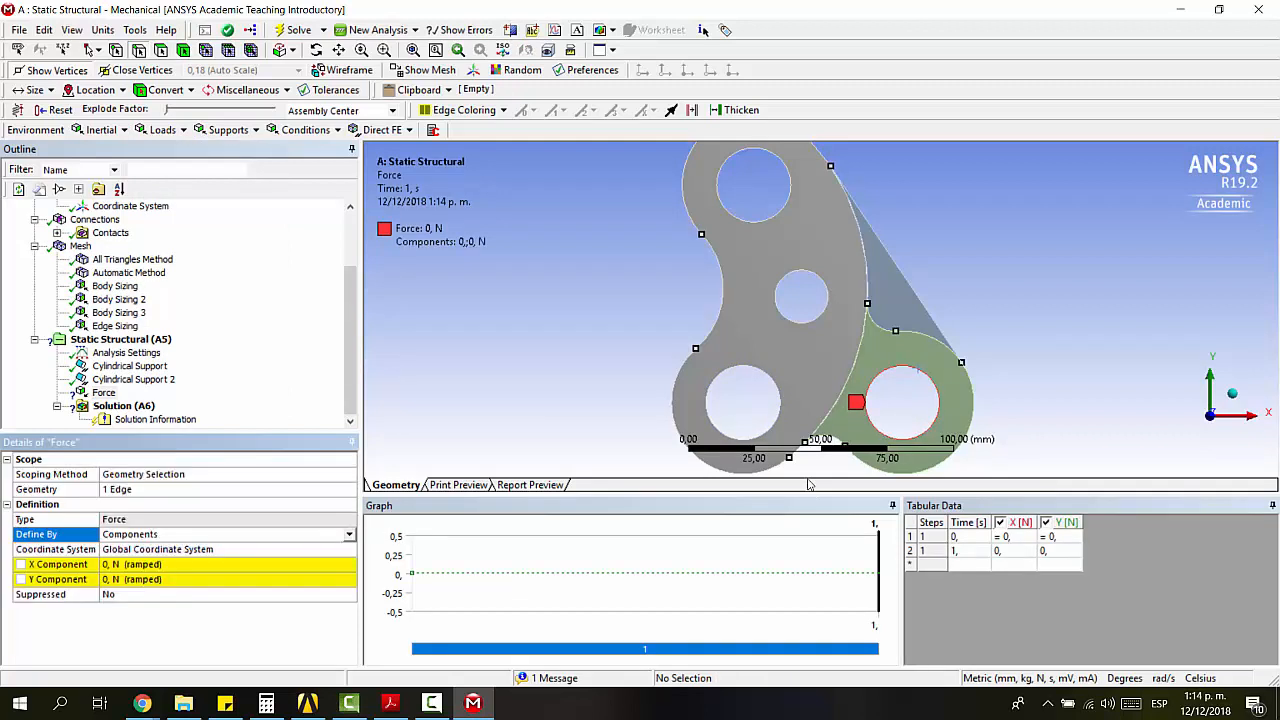
click(220, 548)
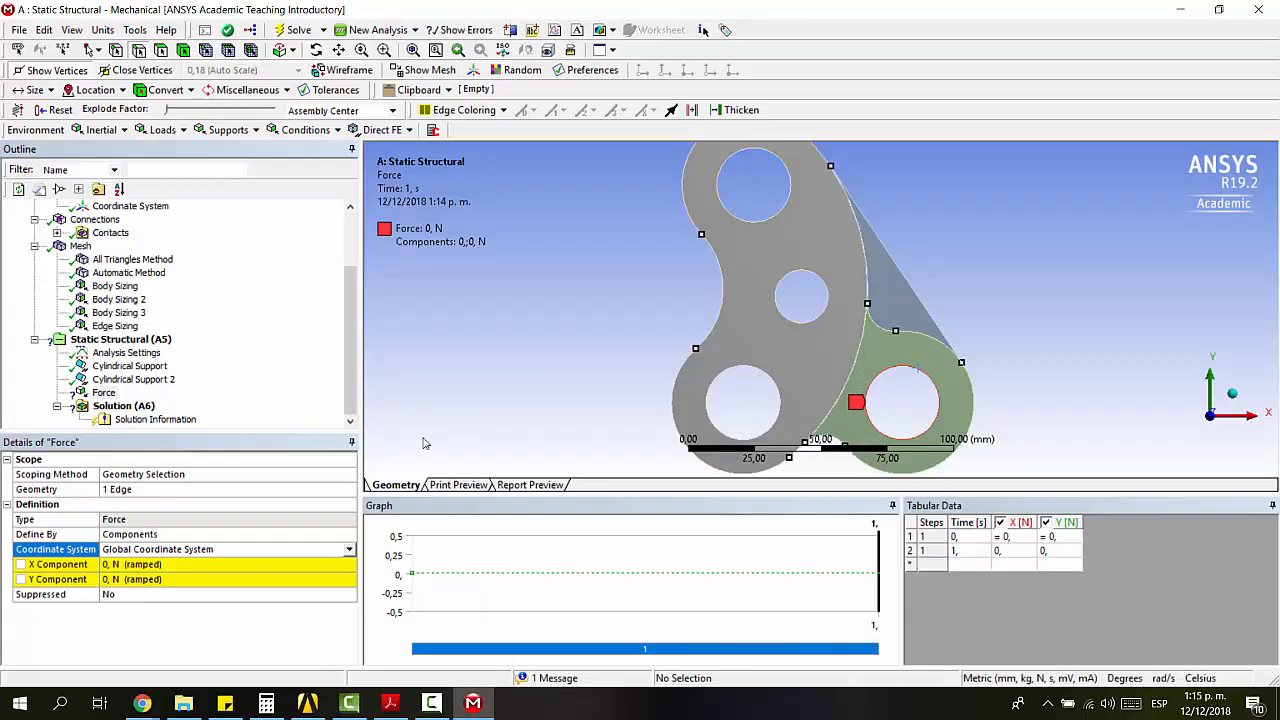
click(150, 564)
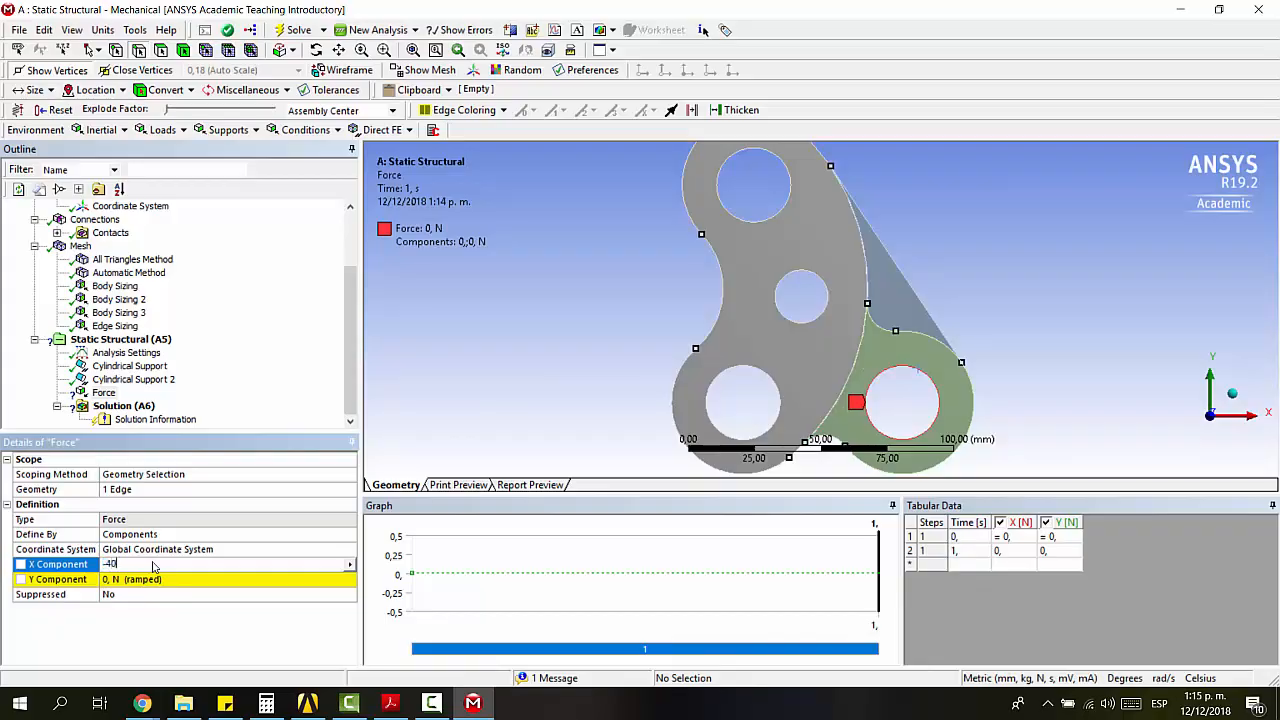
key(Return)
click(138, 580)
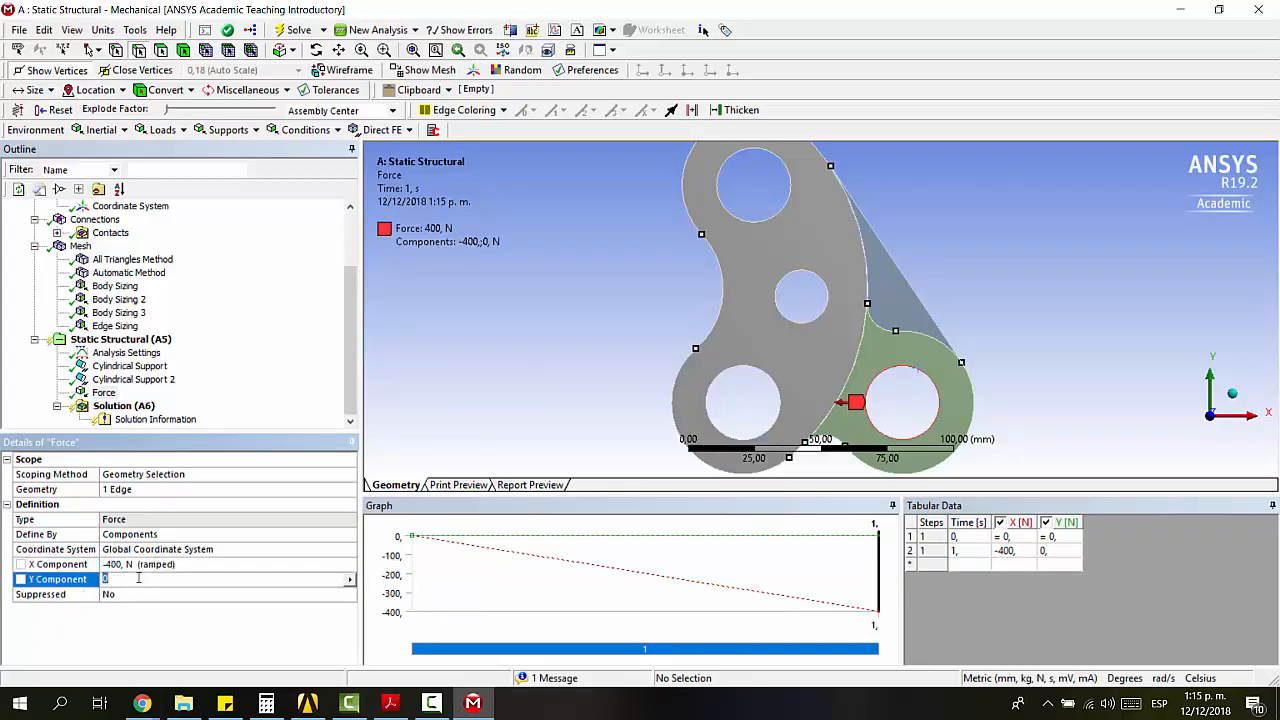
text(-400)
key(Return)
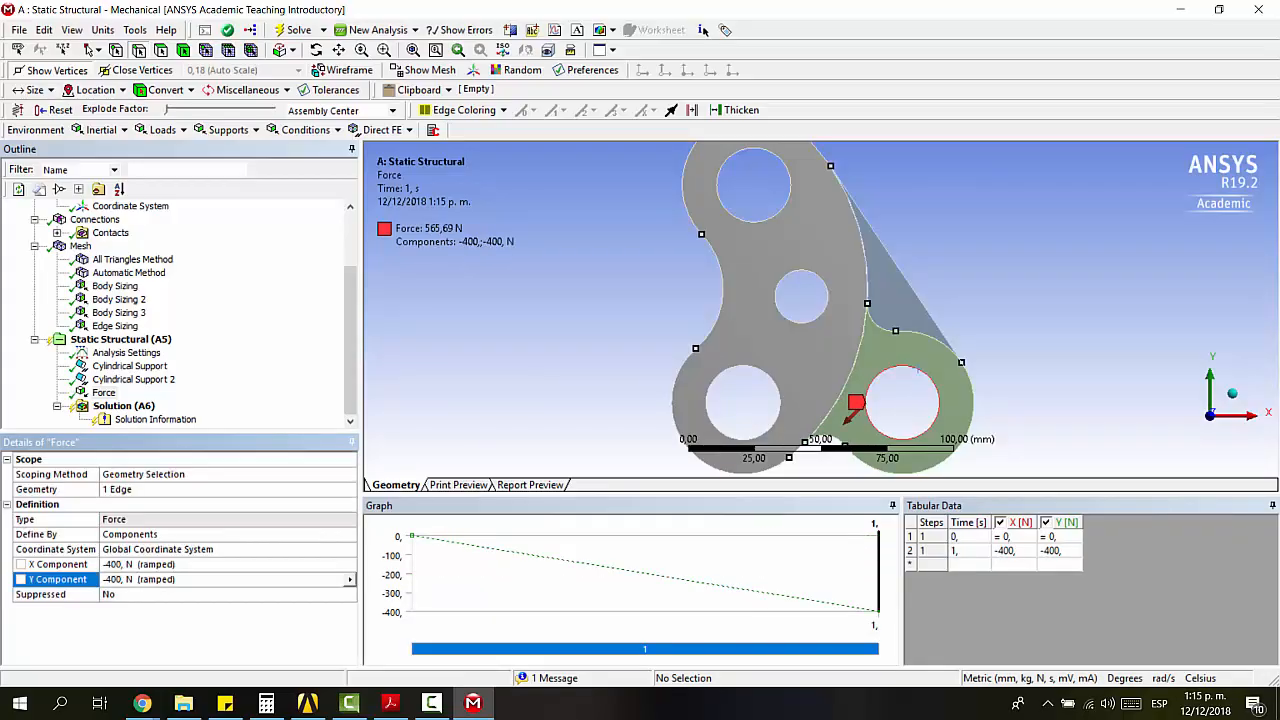
Step: Set the force's X component to 400 N
click(110, 566)
scroll(887, 392, down, 1)
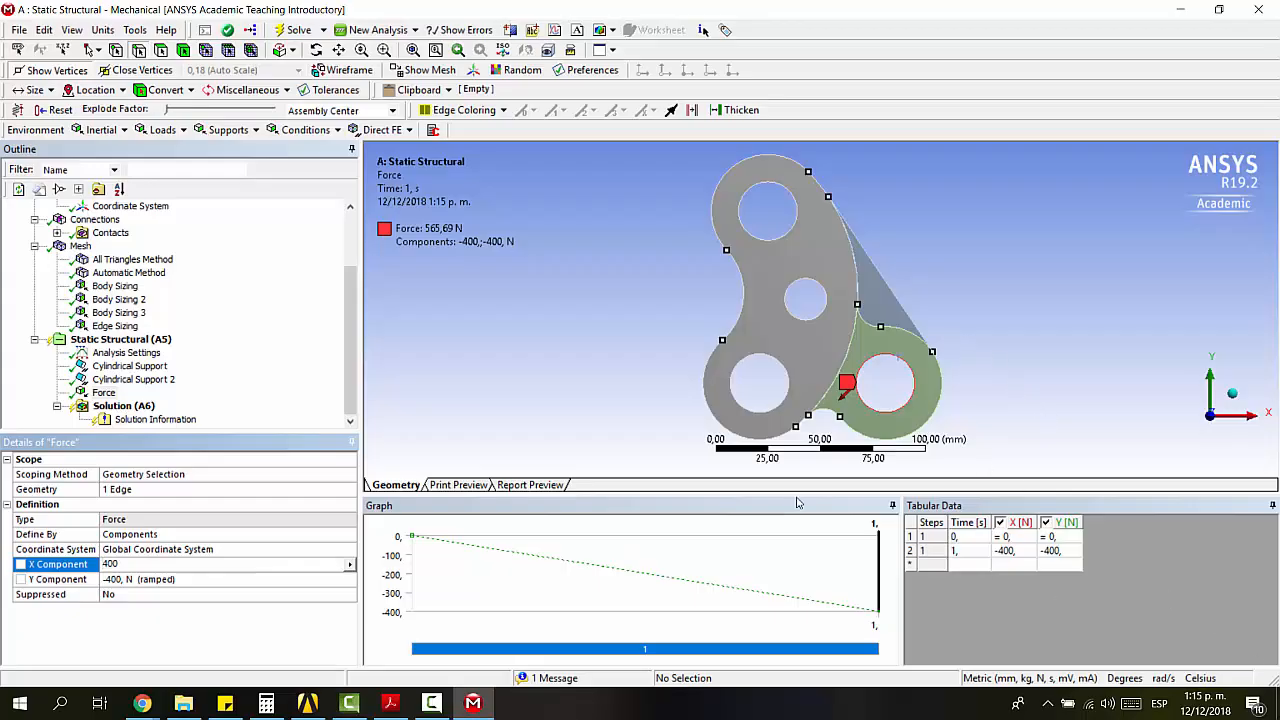
click(140, 580)
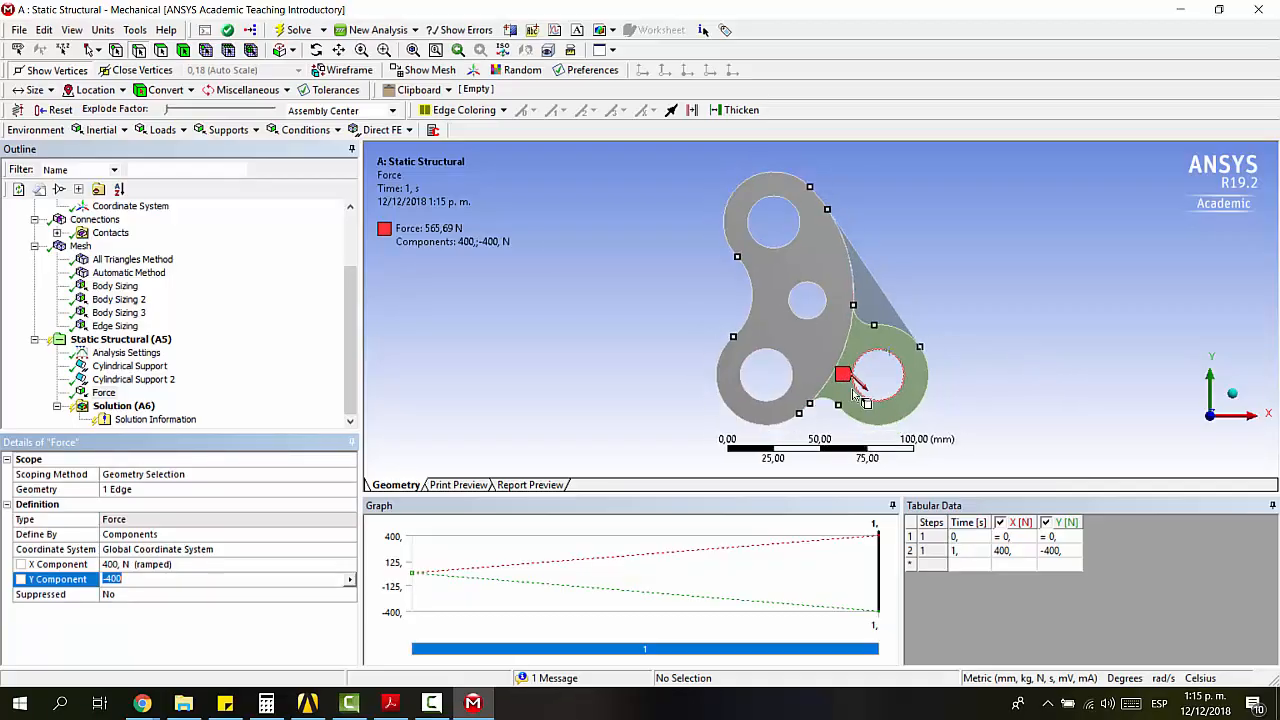
Step: Examine the force's direction at the green plate's hole and display all supports and loads of the analysis together
scroll(914, 403, down, 1)
scroll(928, 372, up, 3)
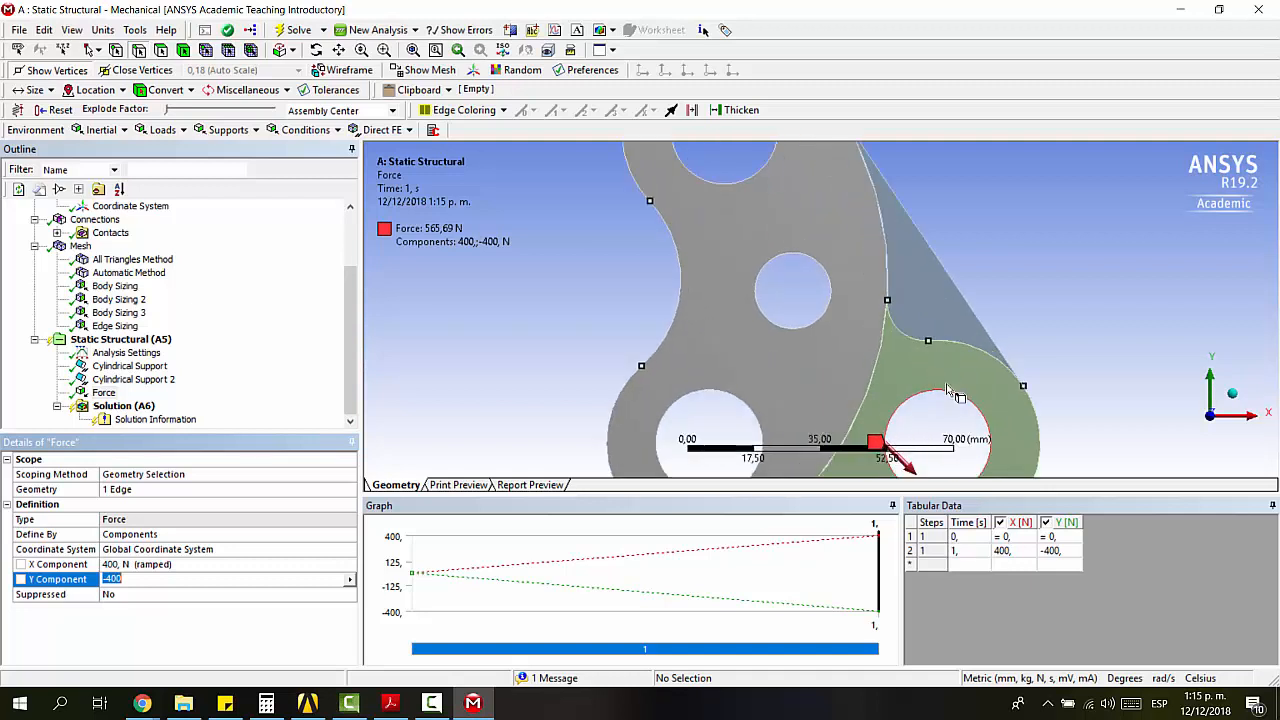
scroll(870, 223, down, 1)
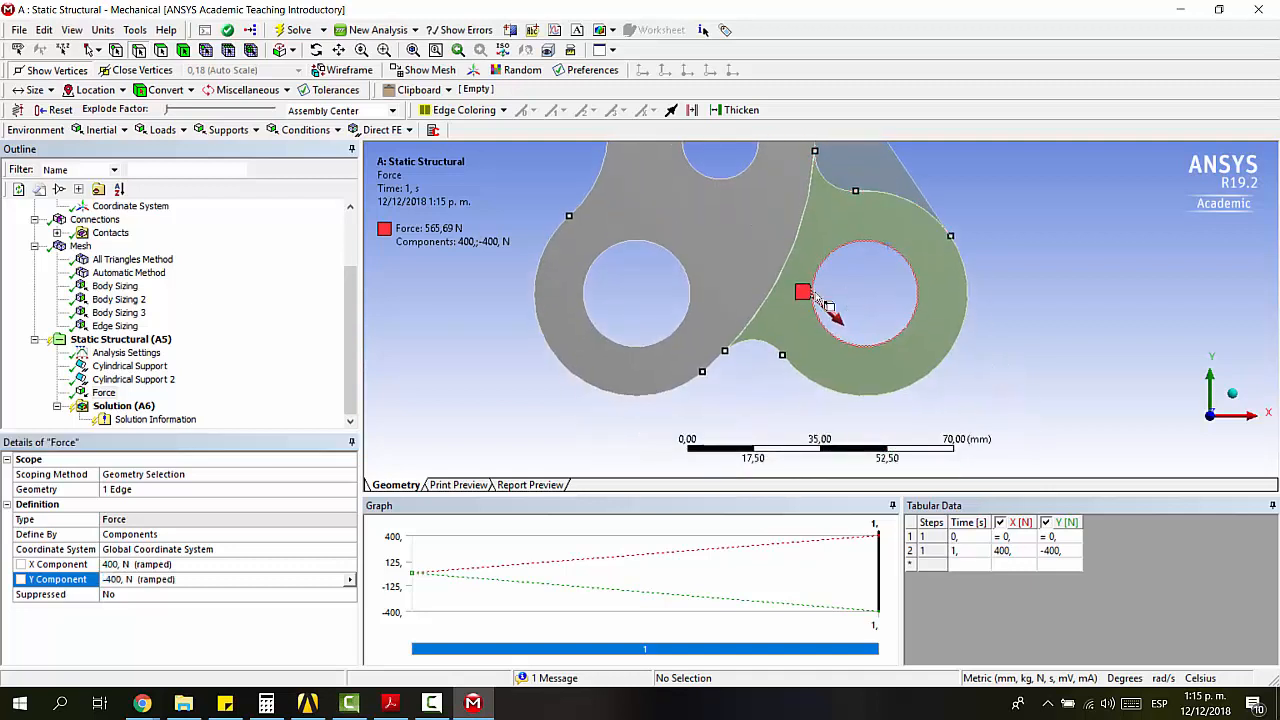
scroll(828, 312, up, 2)
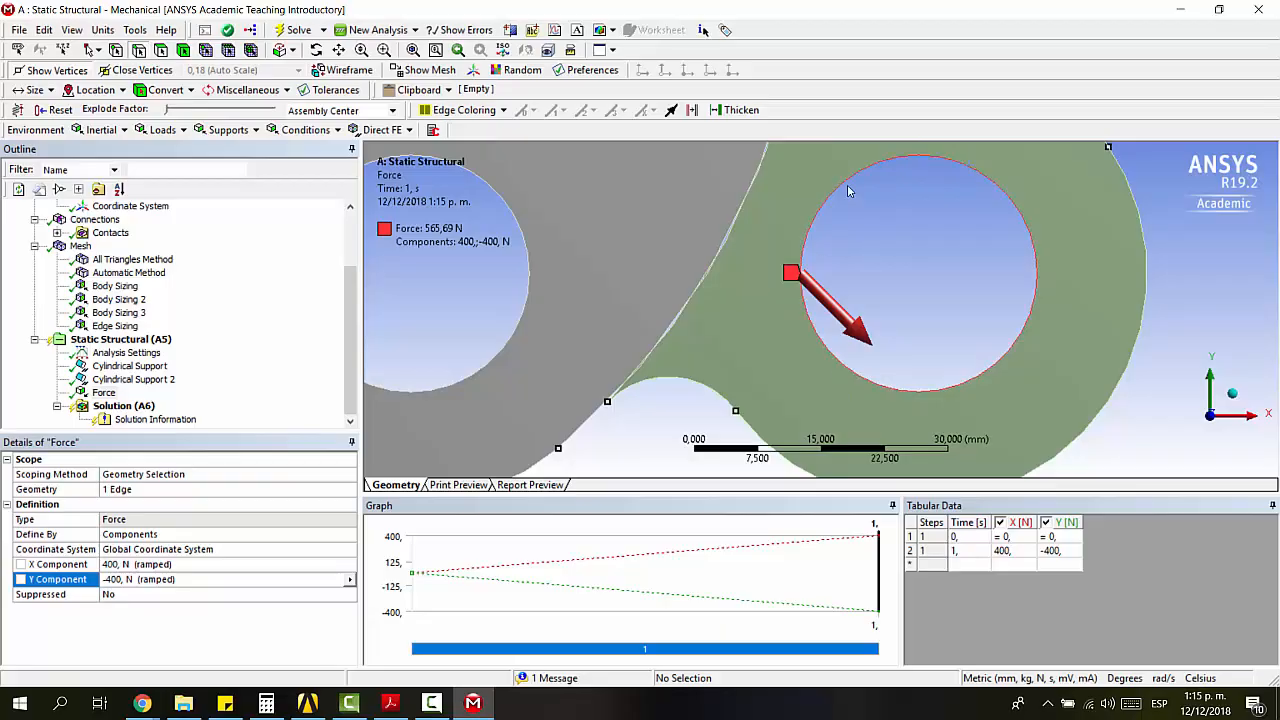
scroll(771, 310, down, 10)
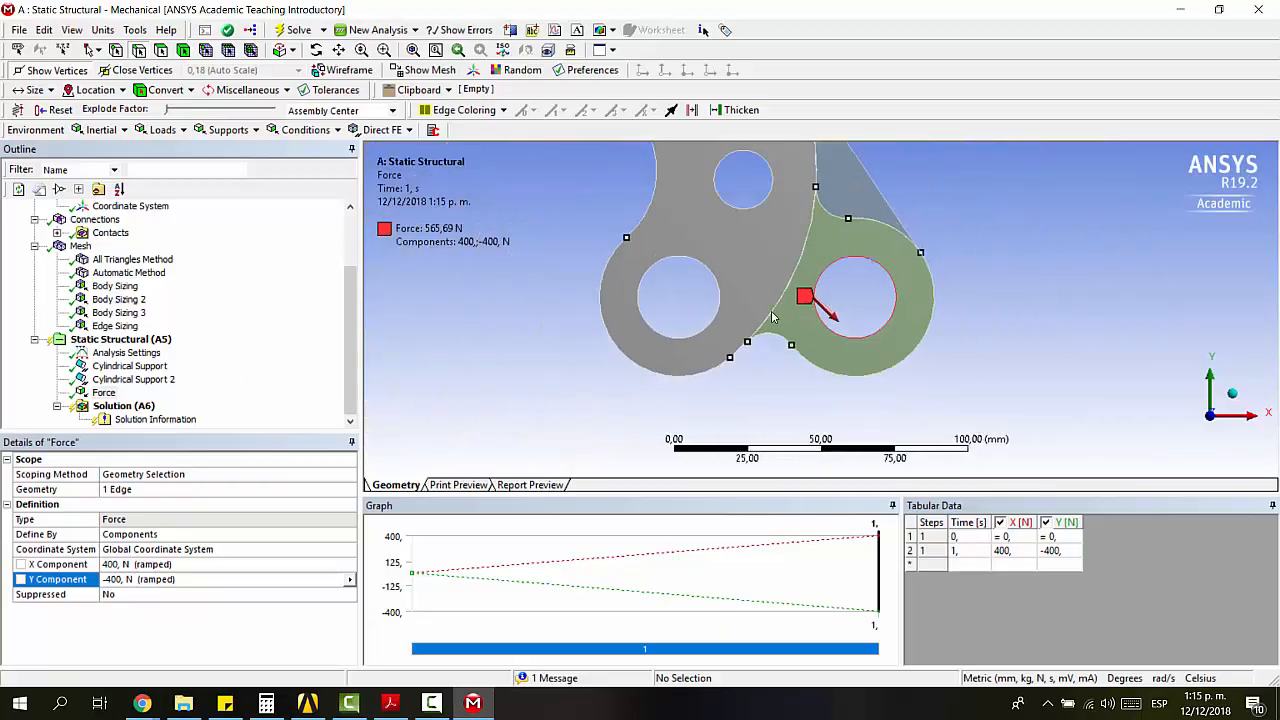
ctrl+middle_drag(919, 242, 879, 338)
scroll(868, 304, down, 2)
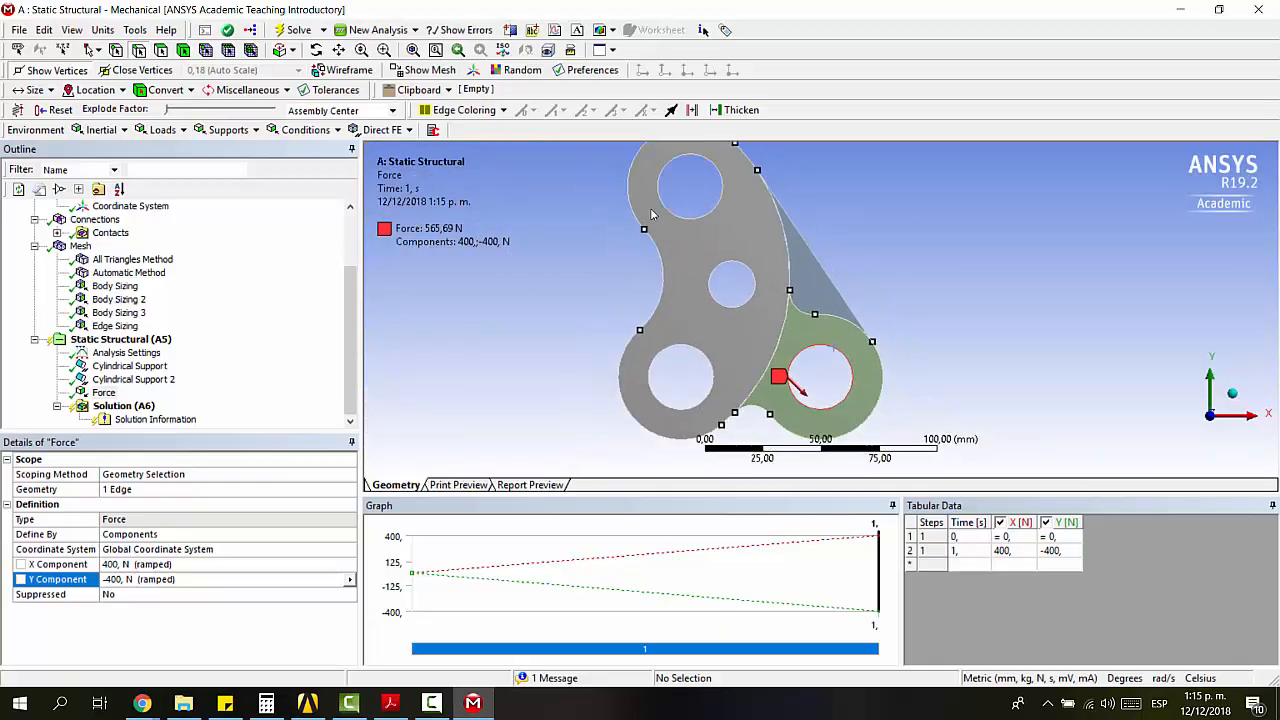
click(120, 339)
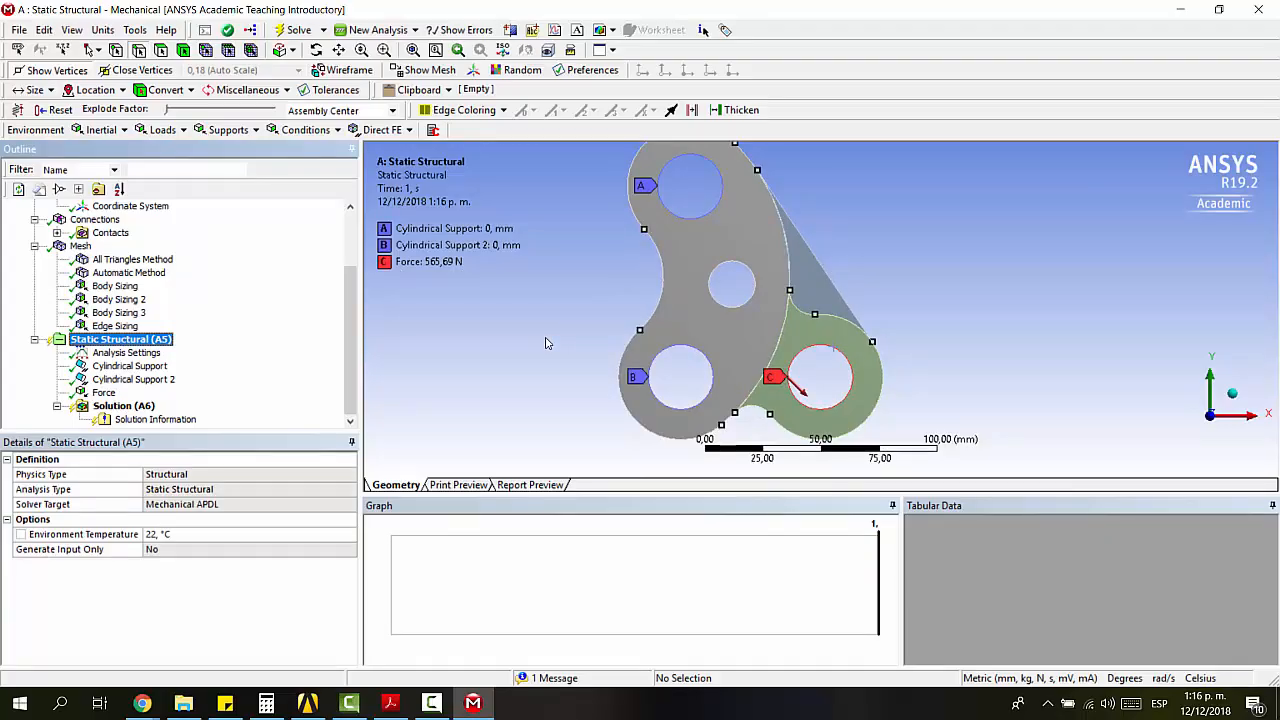
Step: Add Total Deformation and Equivalent (von-Mises) Stress results for all bodies to the solution and solve the analysis
click(145, 405)
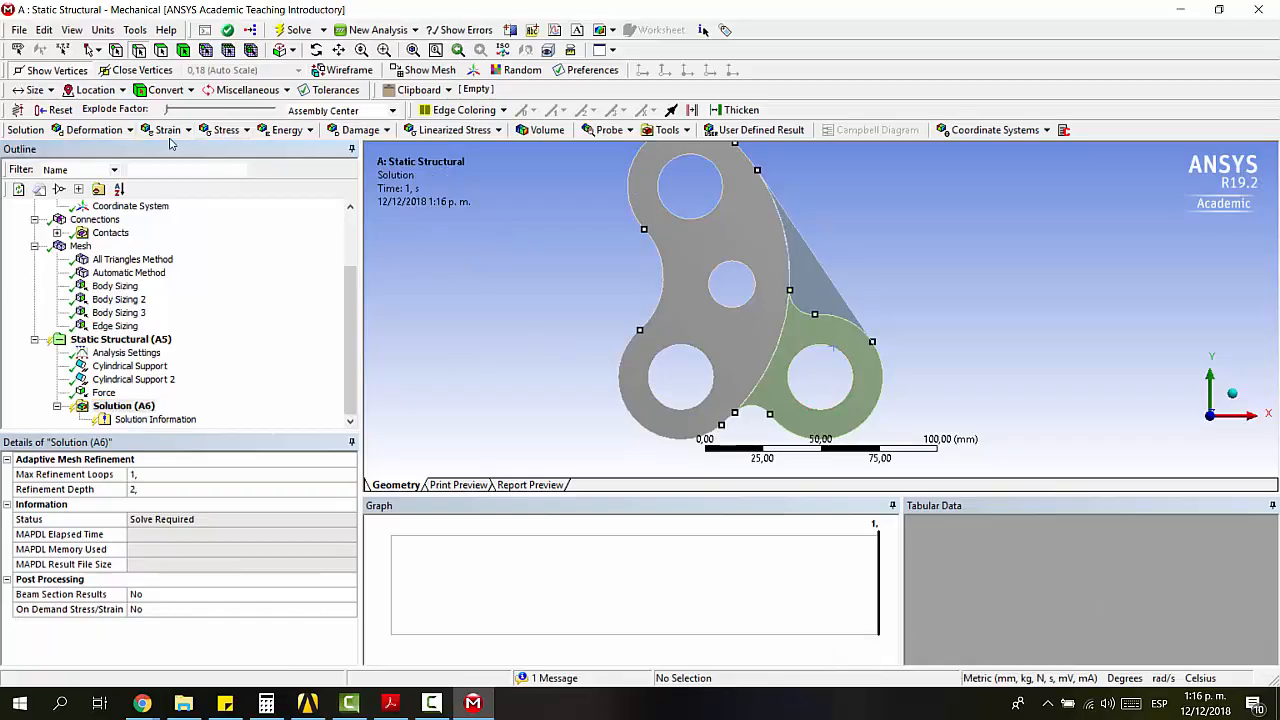
click(94, 130)
click(100, 150)
click(227, 130)
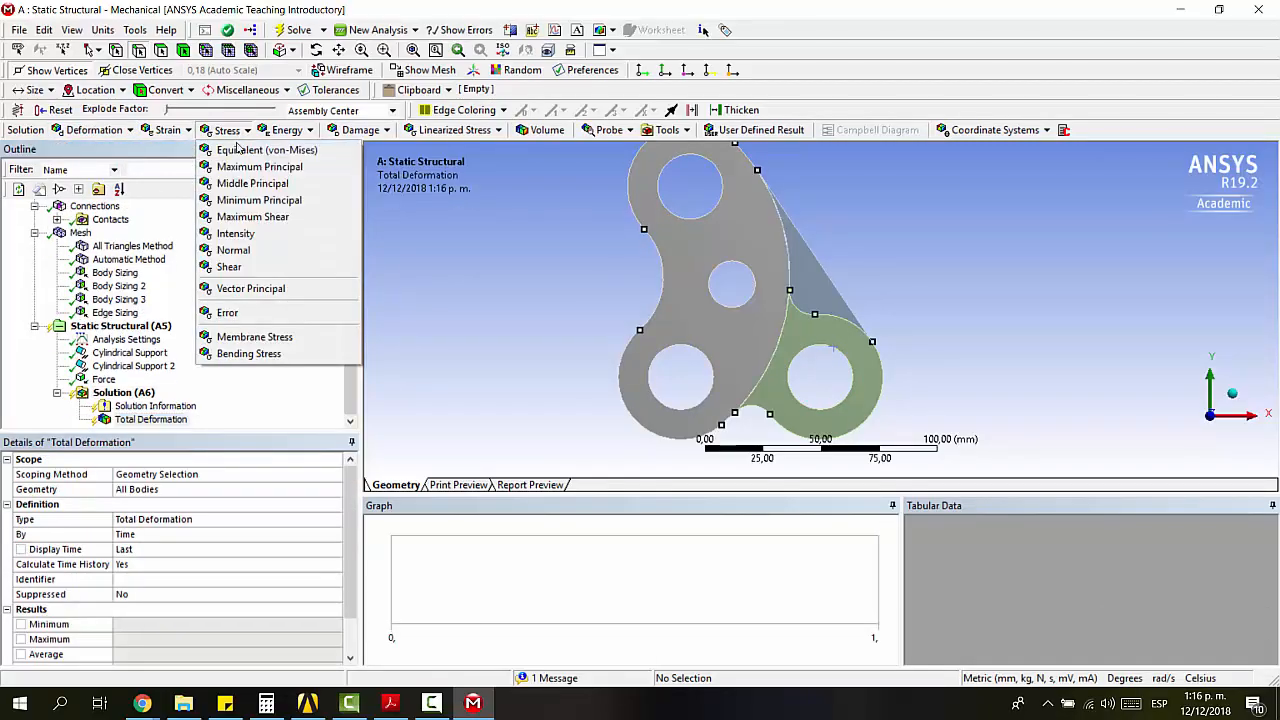
click(240, 150)
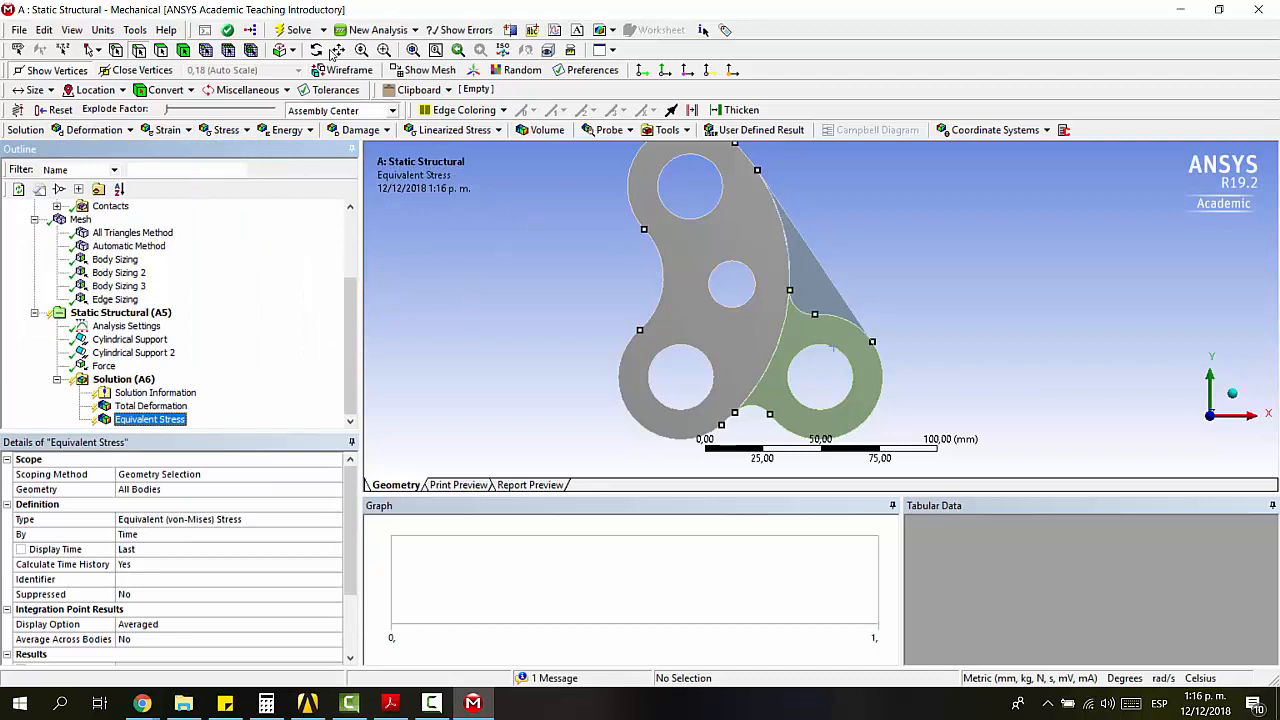
click(291, 31)
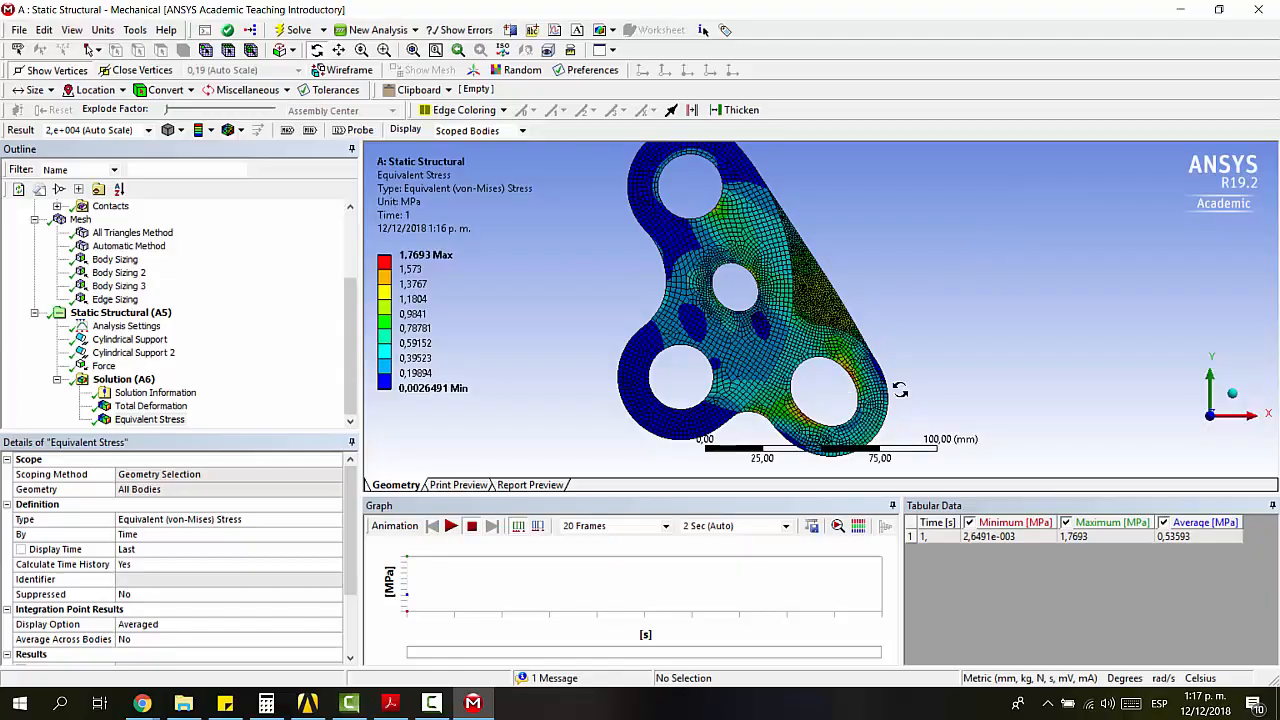
Step: Examine the equivalent stress plot of the whole bracket and play its animation
drag(900, 390, 880, 350)
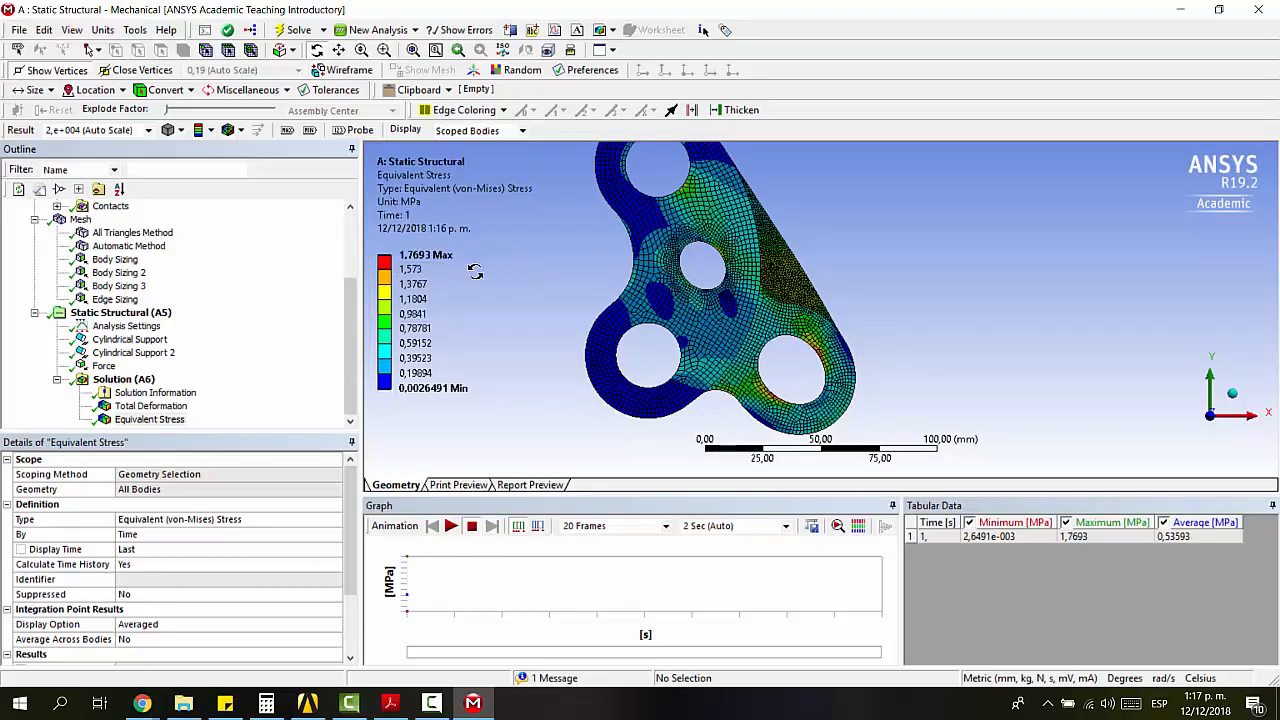
click(150, 406)
click(155, 420)
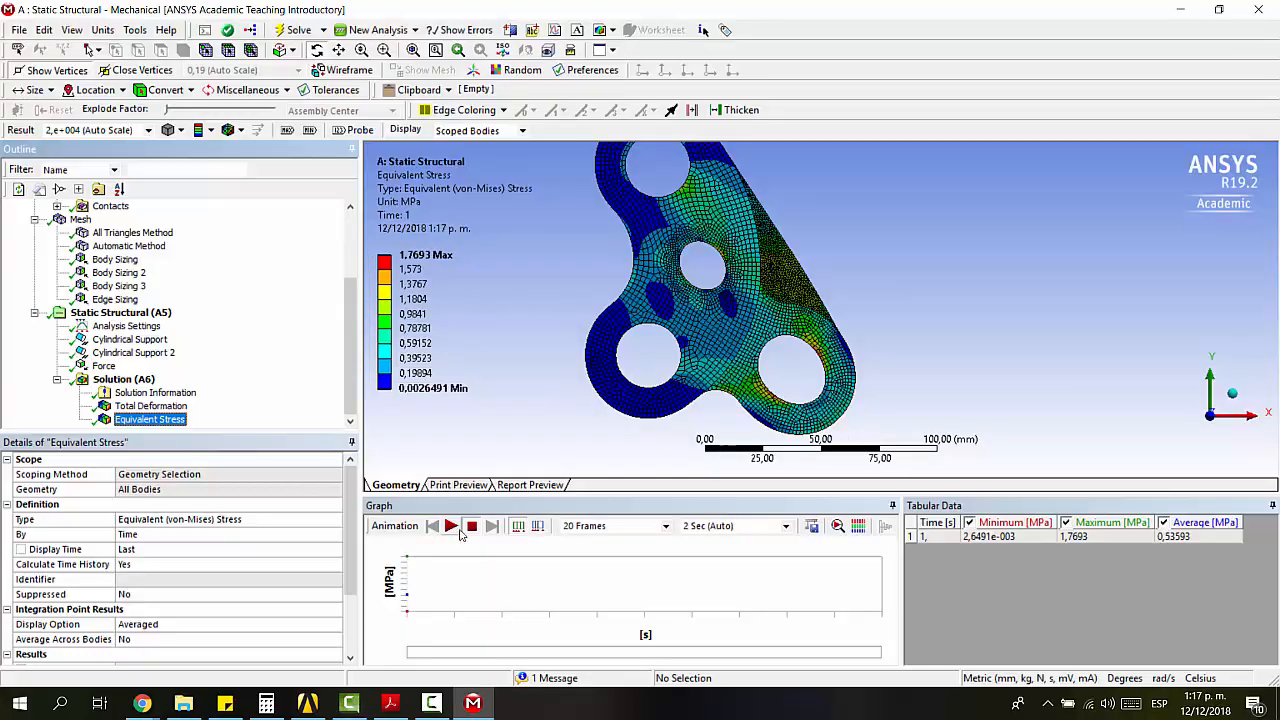
click(451, 526)
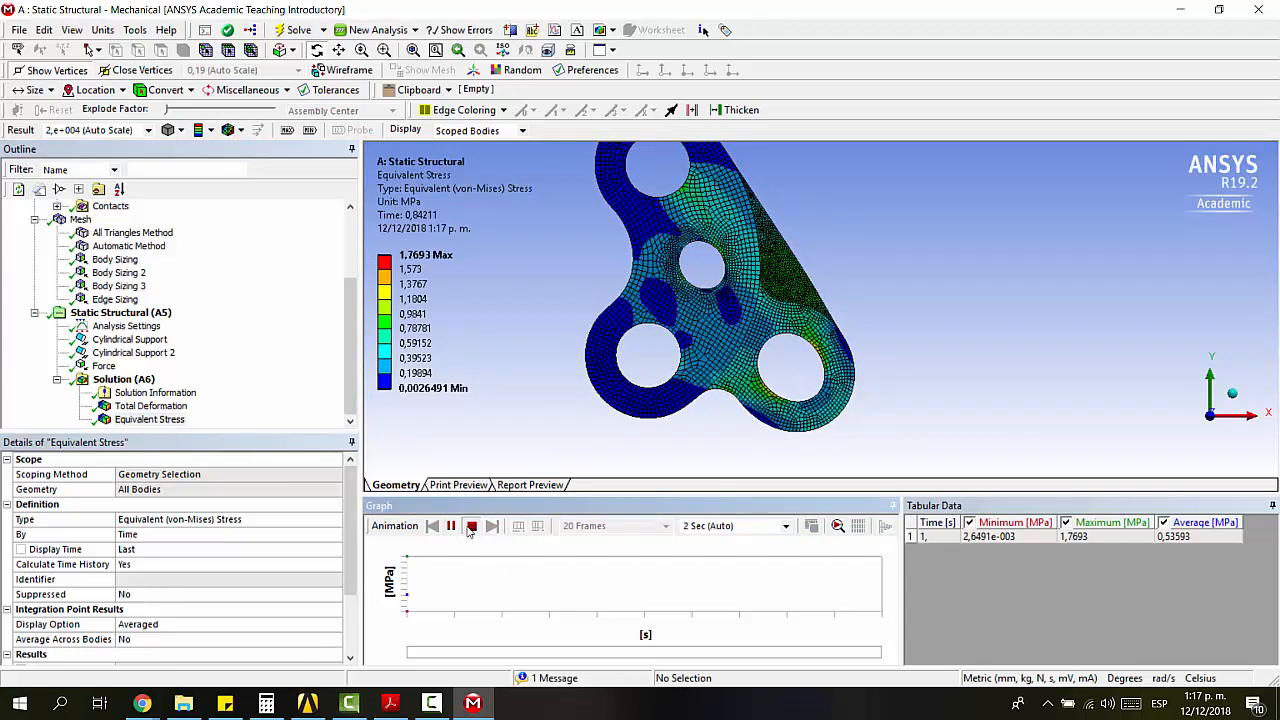
click(470, 527)
Step: Compare the bracket's total deformation and equivalent stress plots, and check the solution information
click(151, 406)
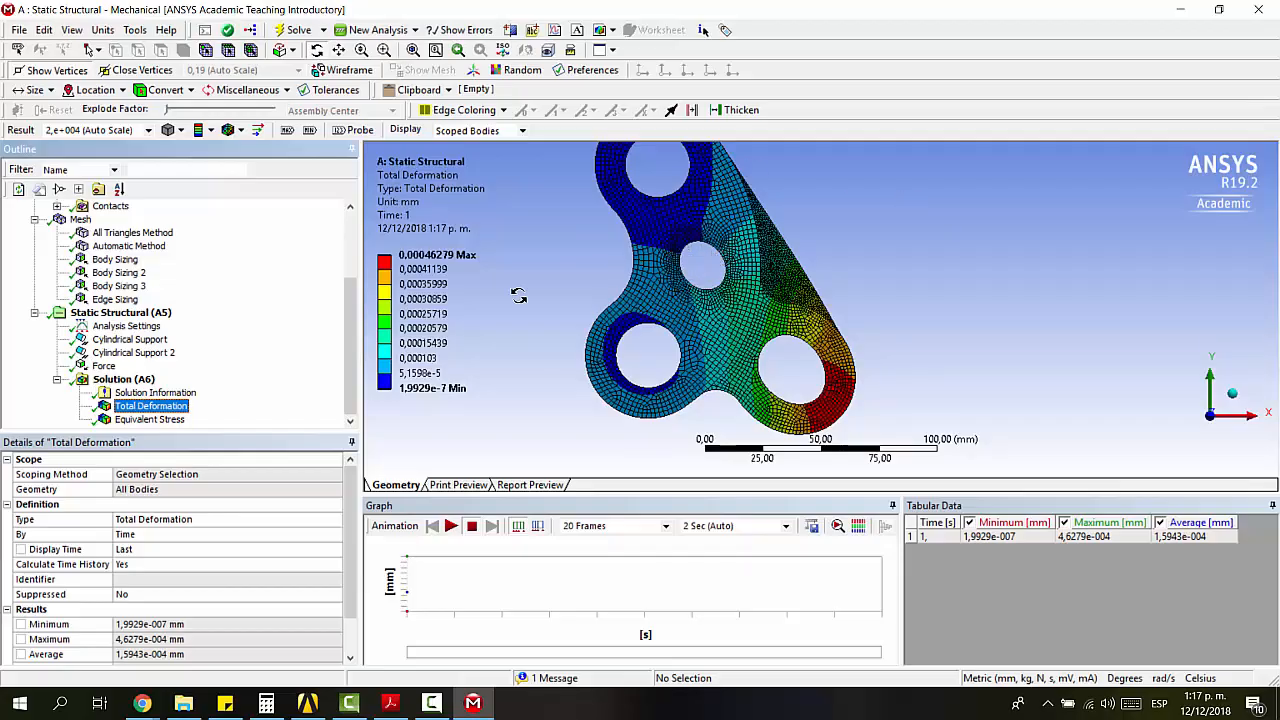
click(124, 379)
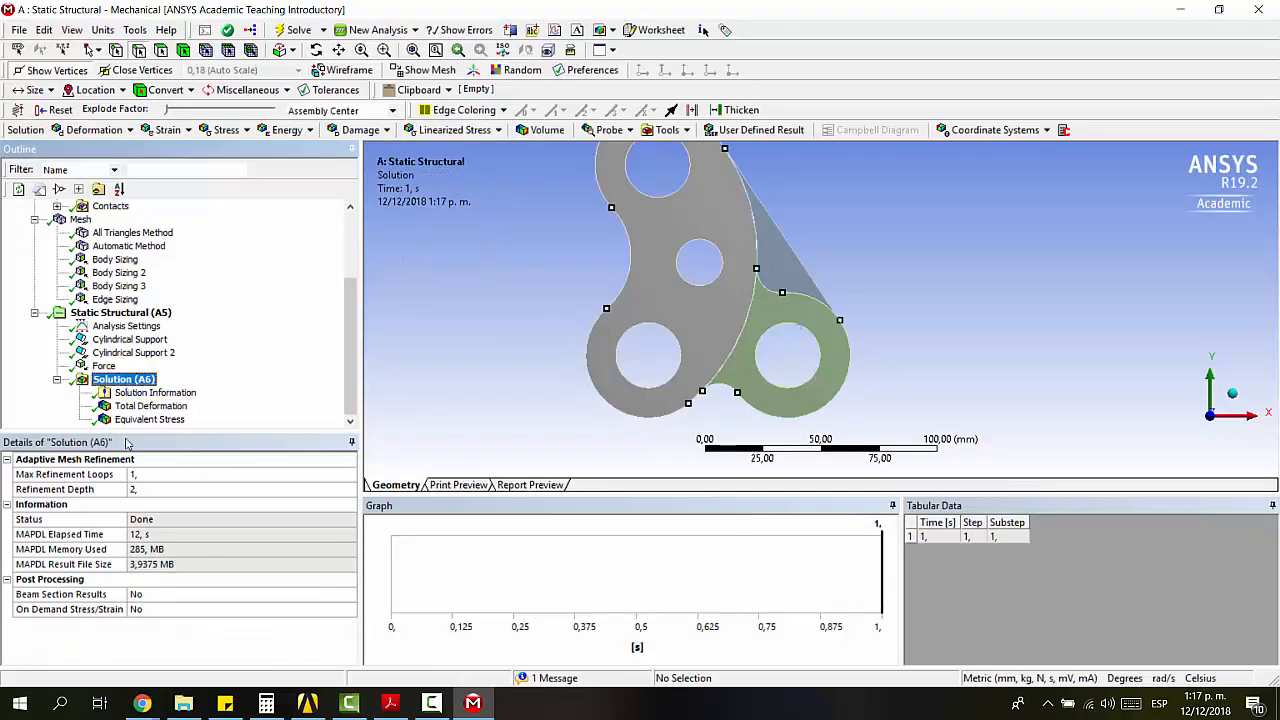
click(136, 407)
click(141, 419)
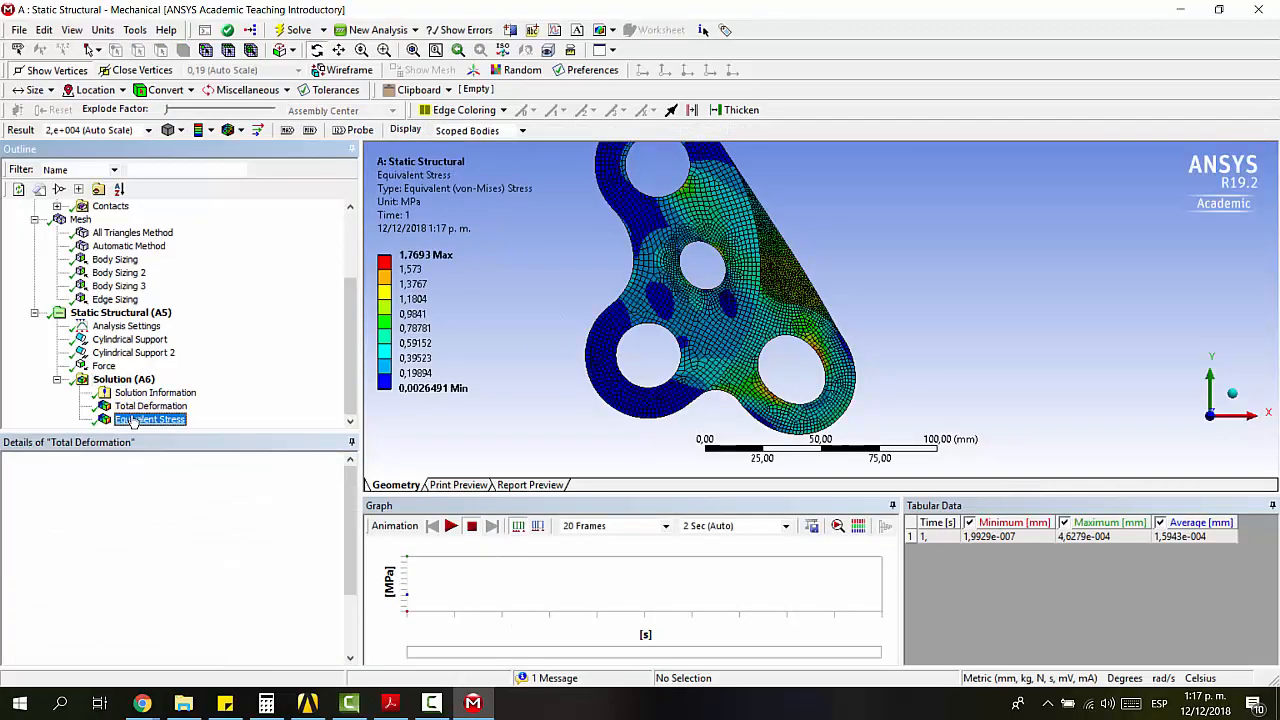
click(143, 408)
click(141, 419)
click(143, 407)
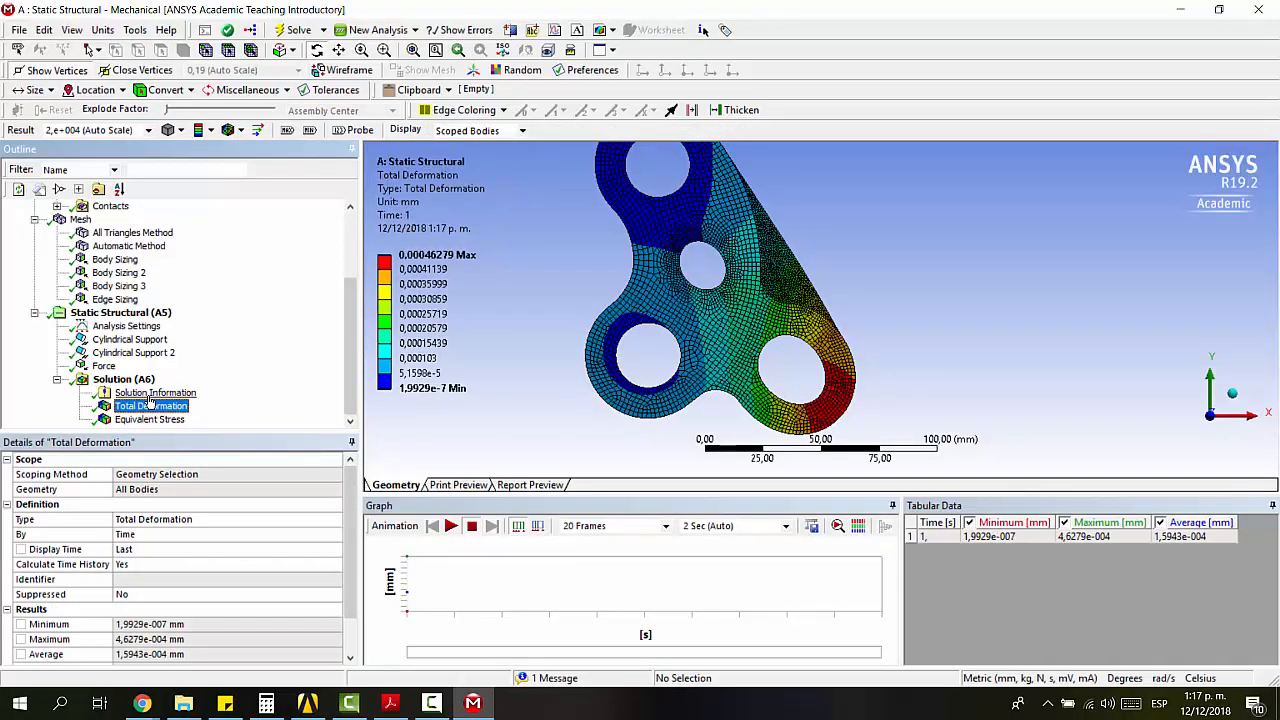
click(127, 393)
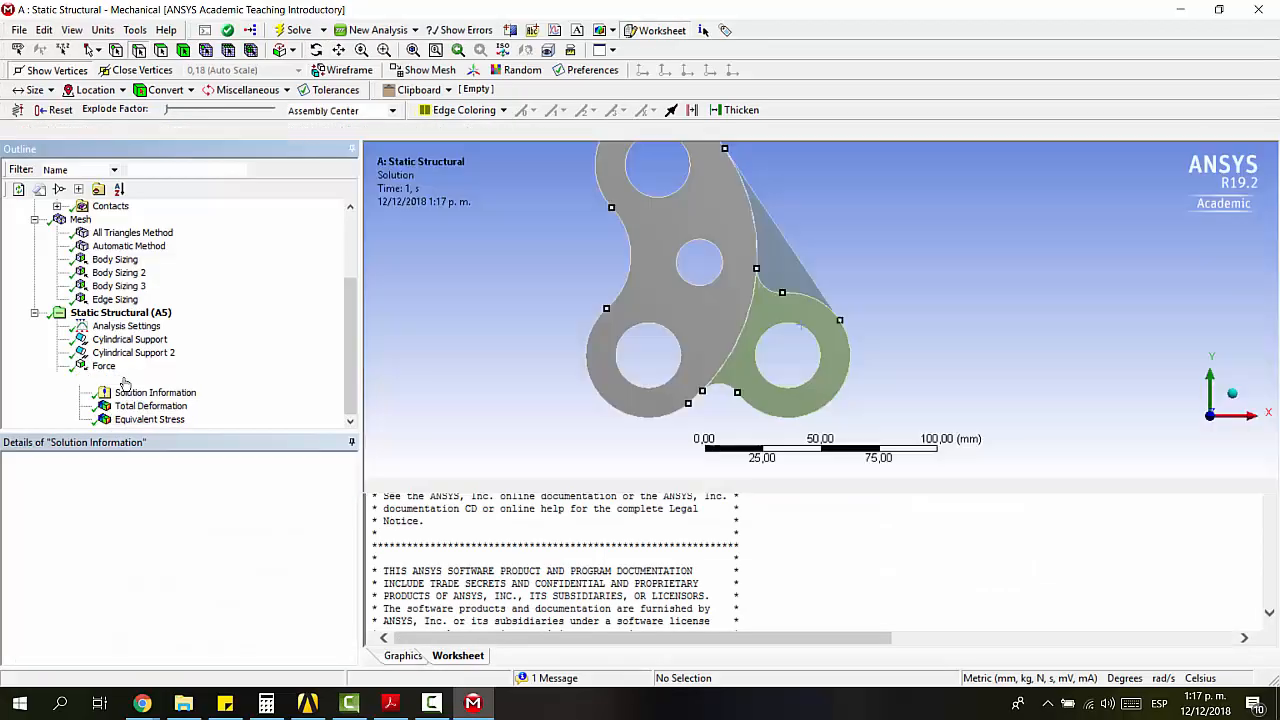
Step: Return to the solution's geometry view and switch to Box Select for picking the region around the small central hole
click(124, 380)
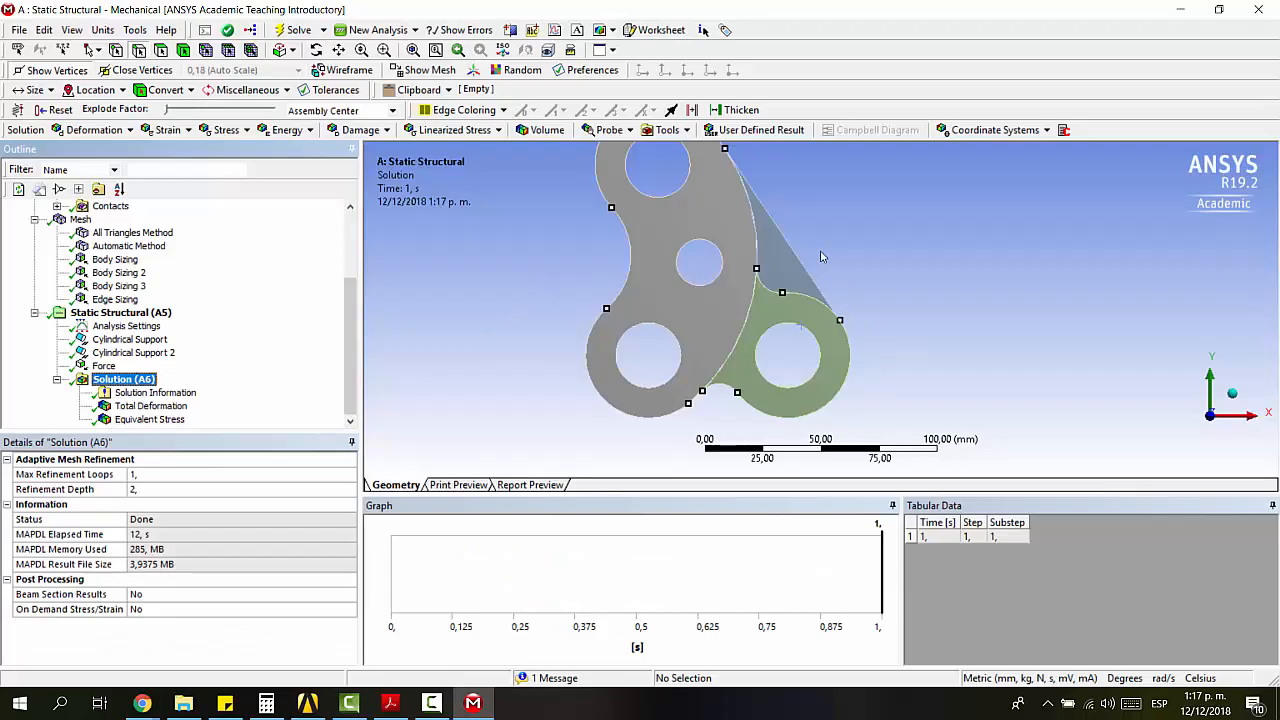
scroll(821, 254, up, 1)
ctrl+middle_drag(825, 252, 878, 317)
scroll(717, 313, up, 3)
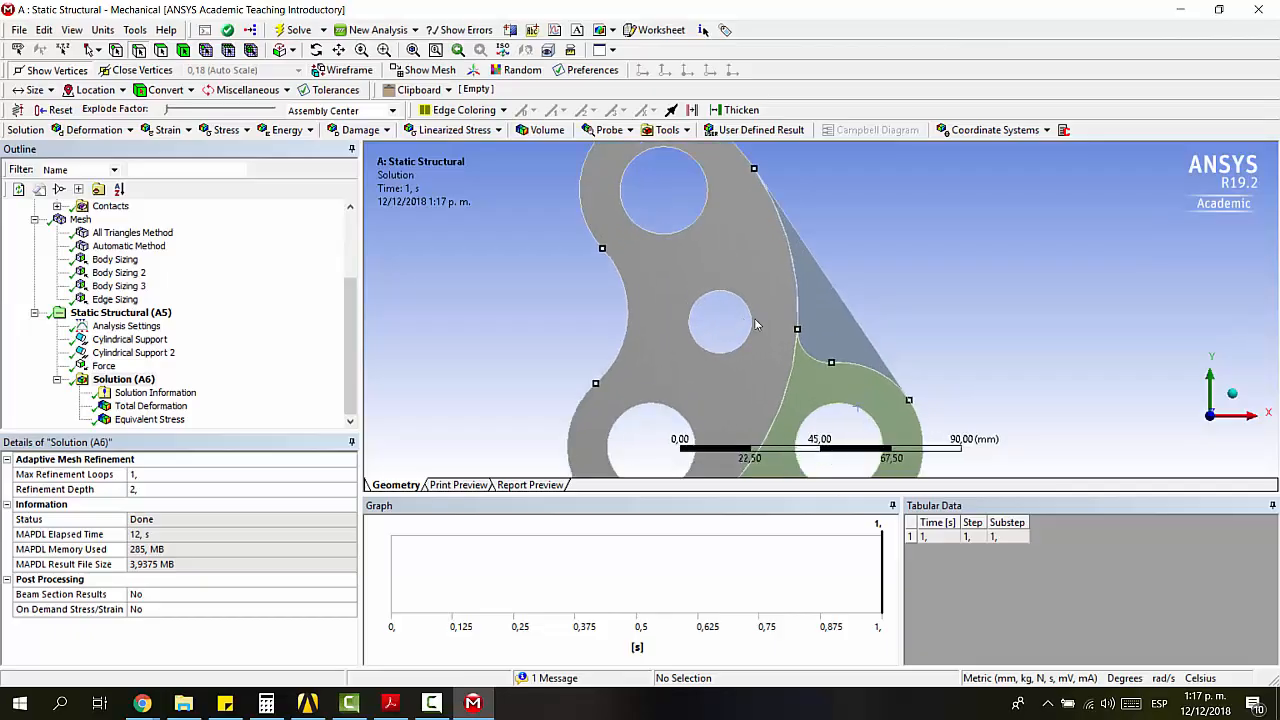
ctrl+middle_drag(865, 320, 905, 296)
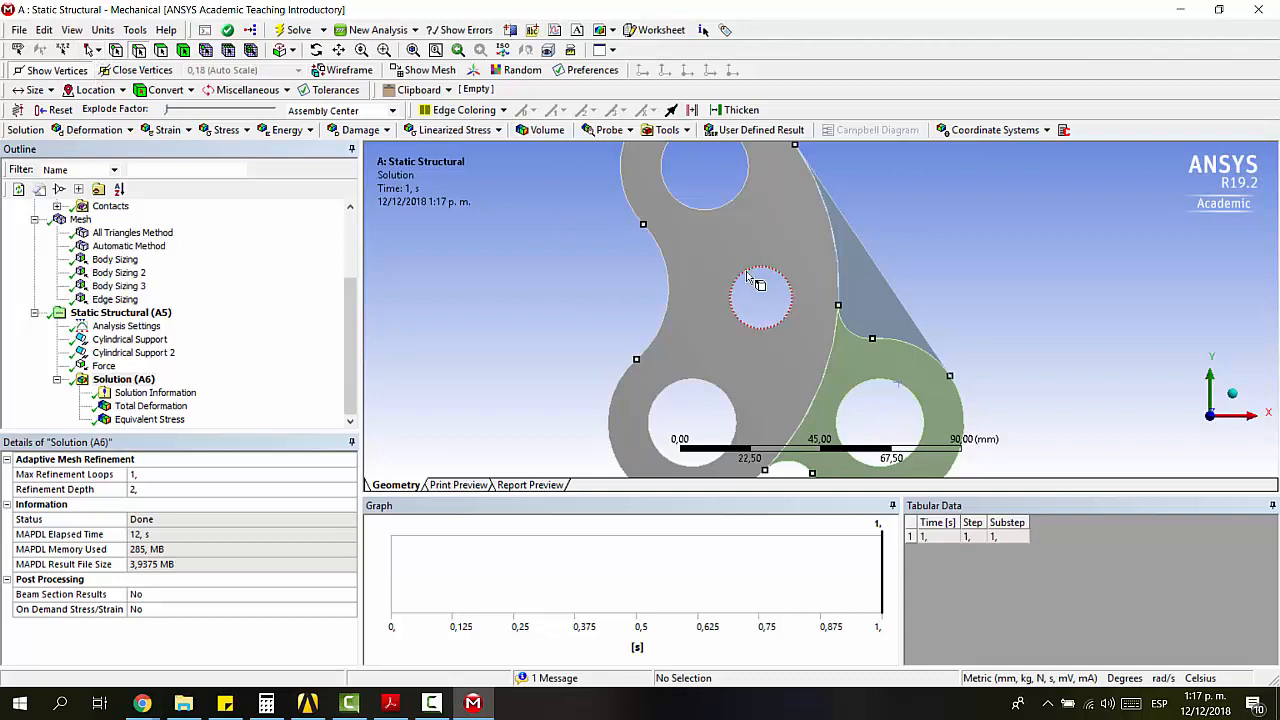
click(90, 52)
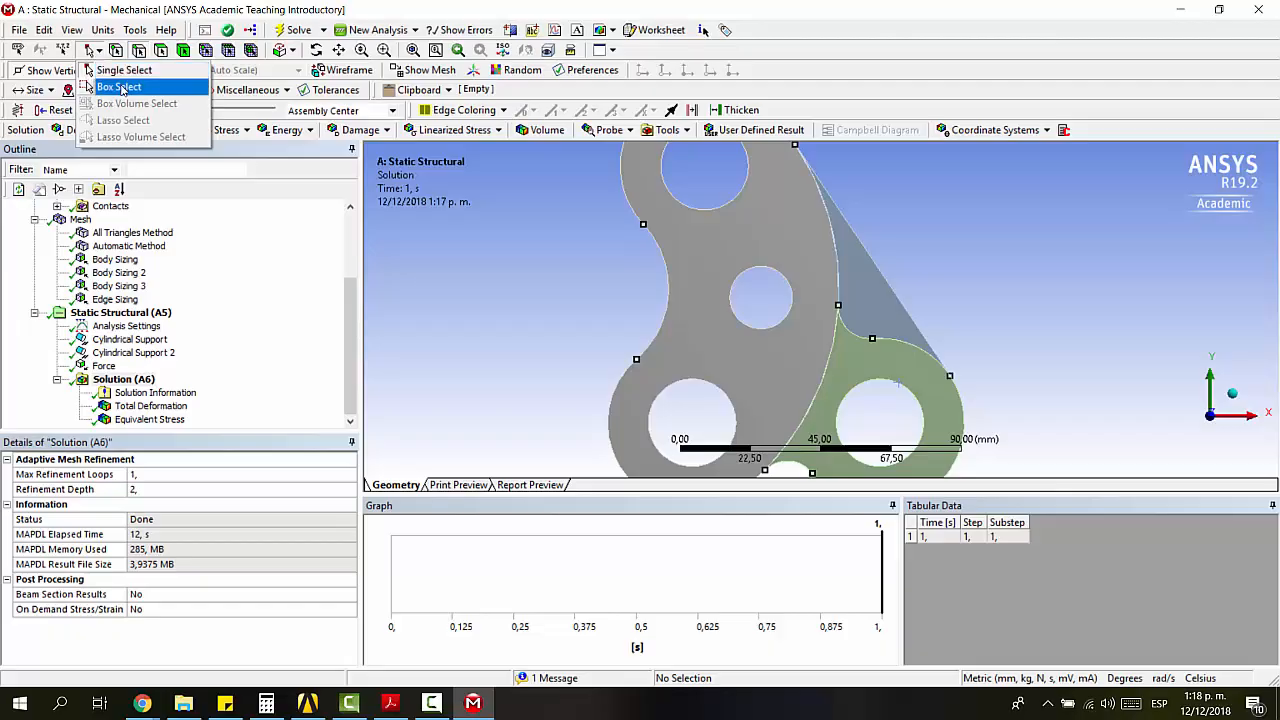
click(120, 88)
Step: Try to box-select the bracket's middle band around the small hole using the edge selection filter
drag(604, 228, 940, 355)
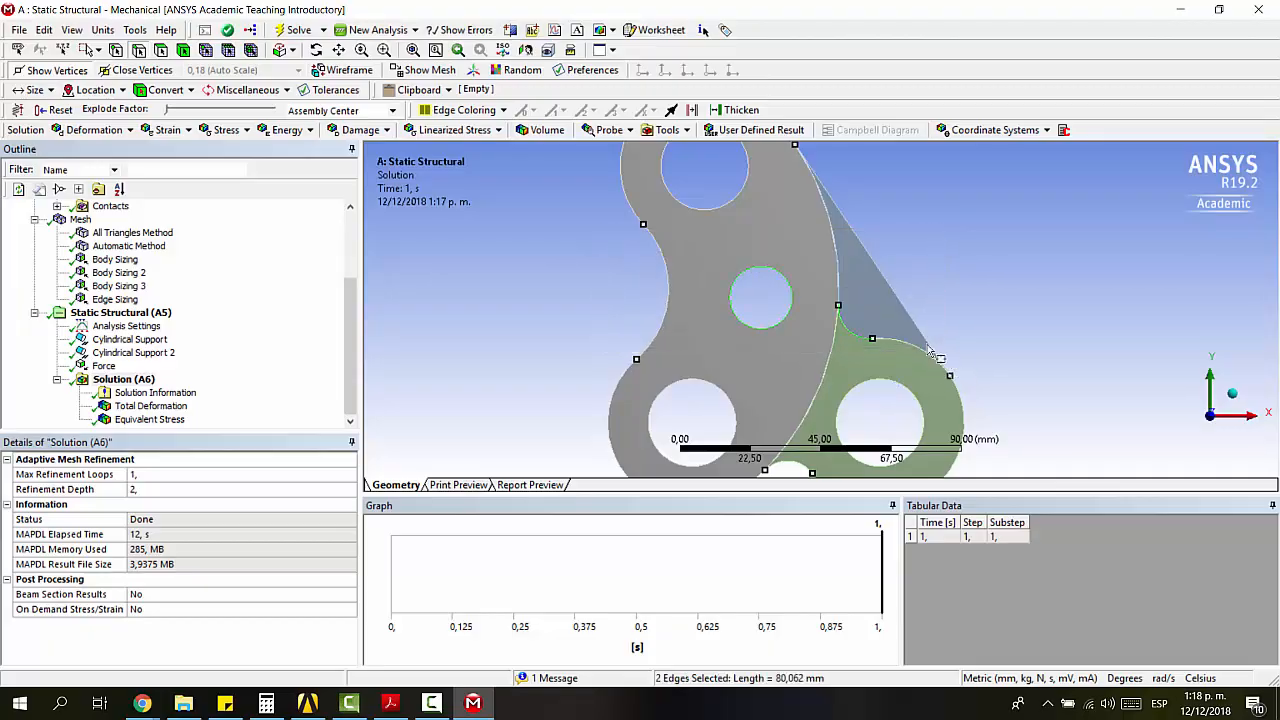
click(980, 297)
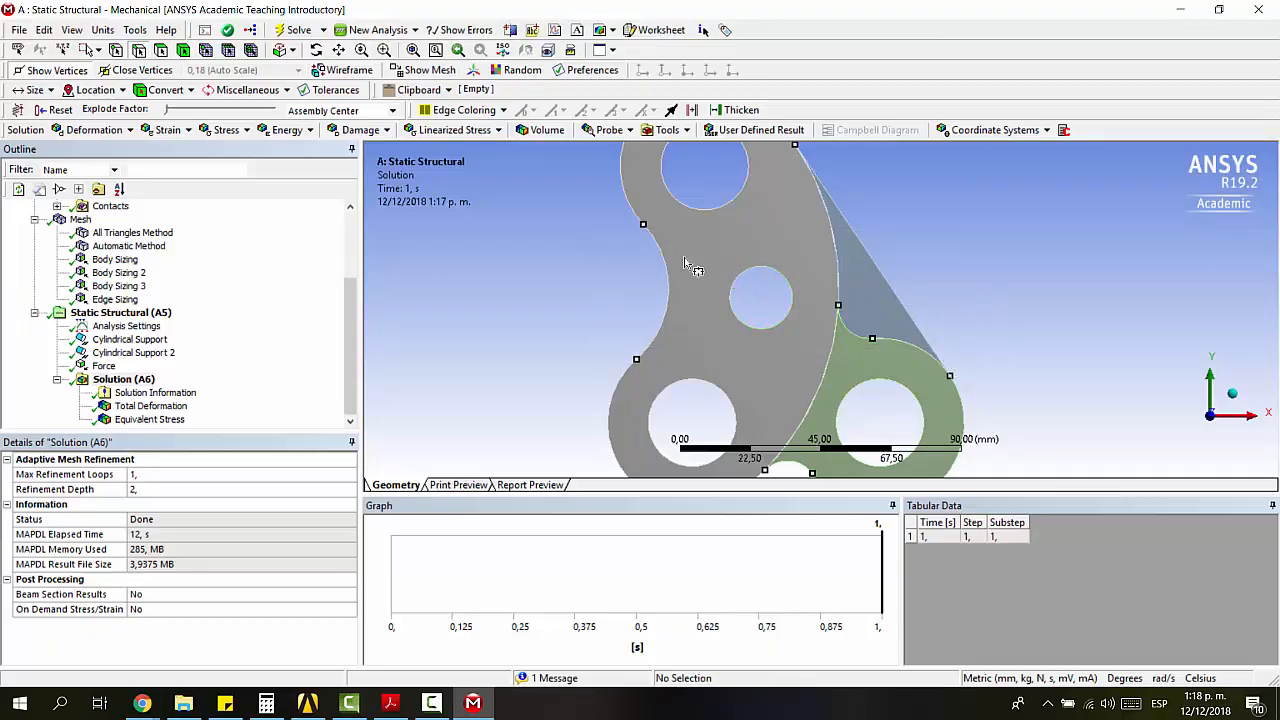
drag(596, 244, 968, 356)
drag(605, 237, 963, 356)
Step: Box-select the element faces in the bracket's middle band, covering the small hole and the triangular rib
click(210, 54)
click(230, 54)
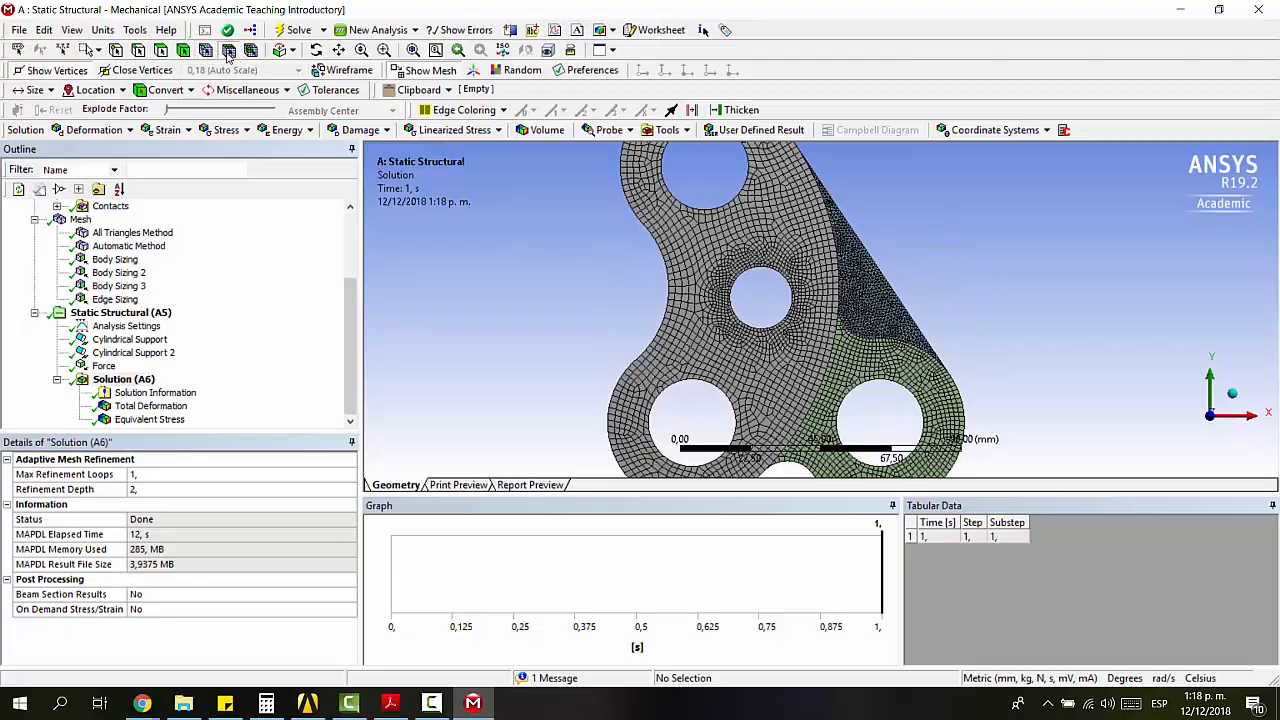
drag(594, 237, 971, 369)
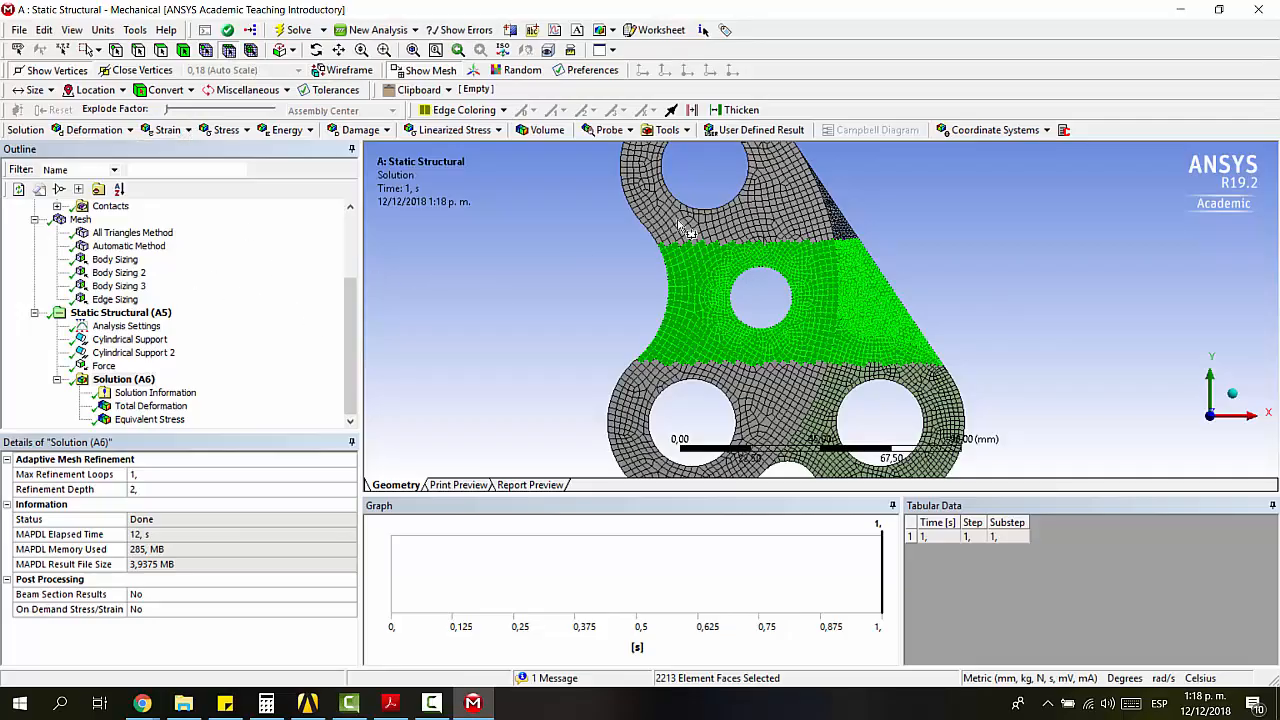
Step: Add a second Equivalent (von-Mises) Stress result scoped to the selected element faces and evaluate it
click(240, 134)
click(262, 150)
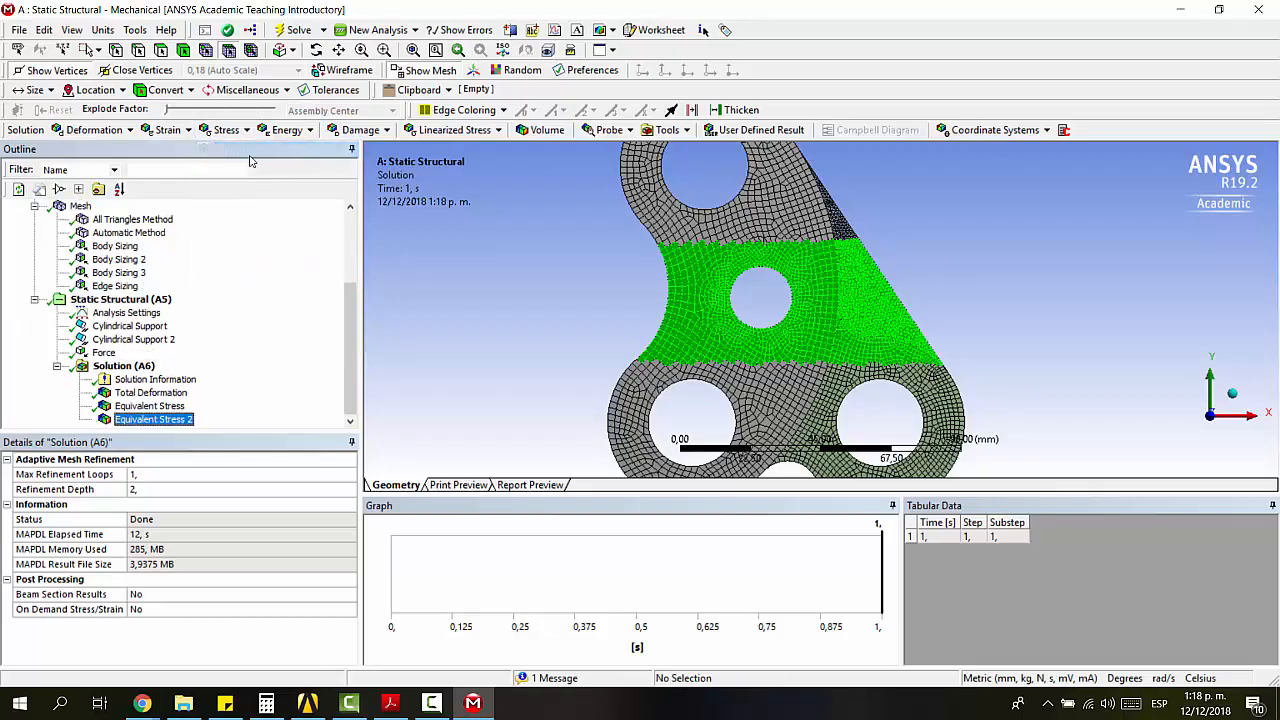
click(145, 407)
click(148, 420)
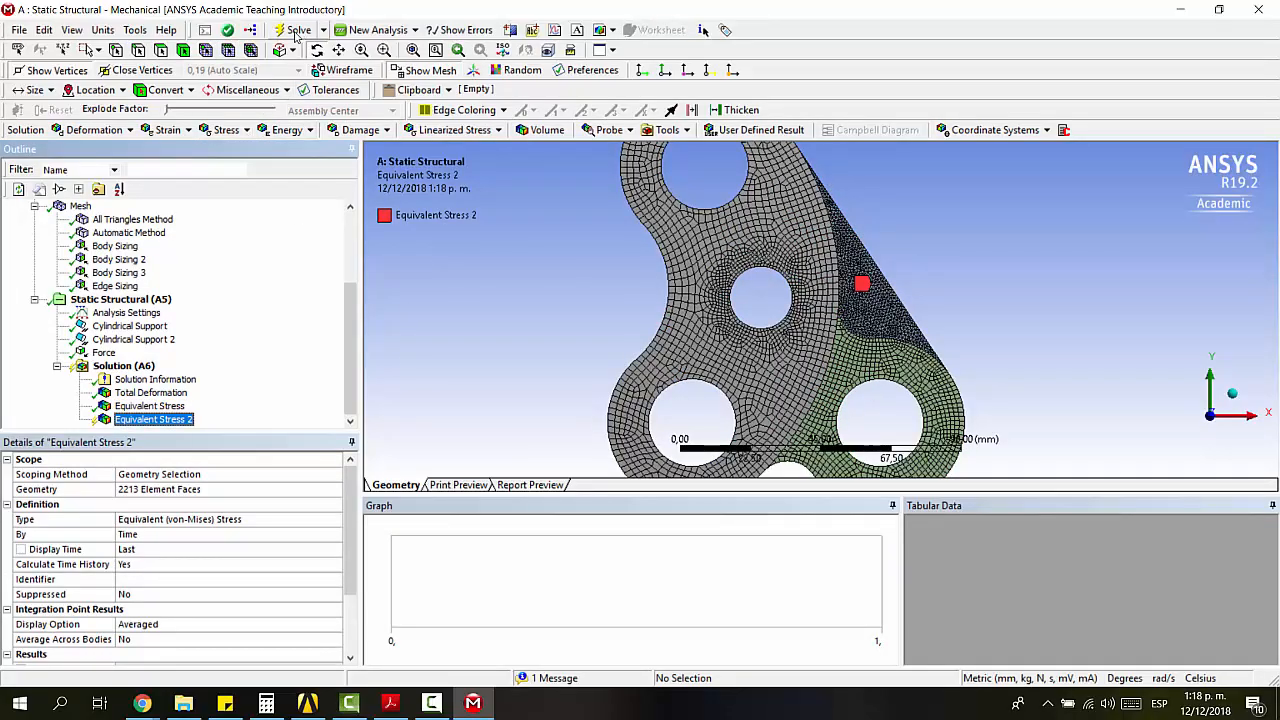
click(297, 31)
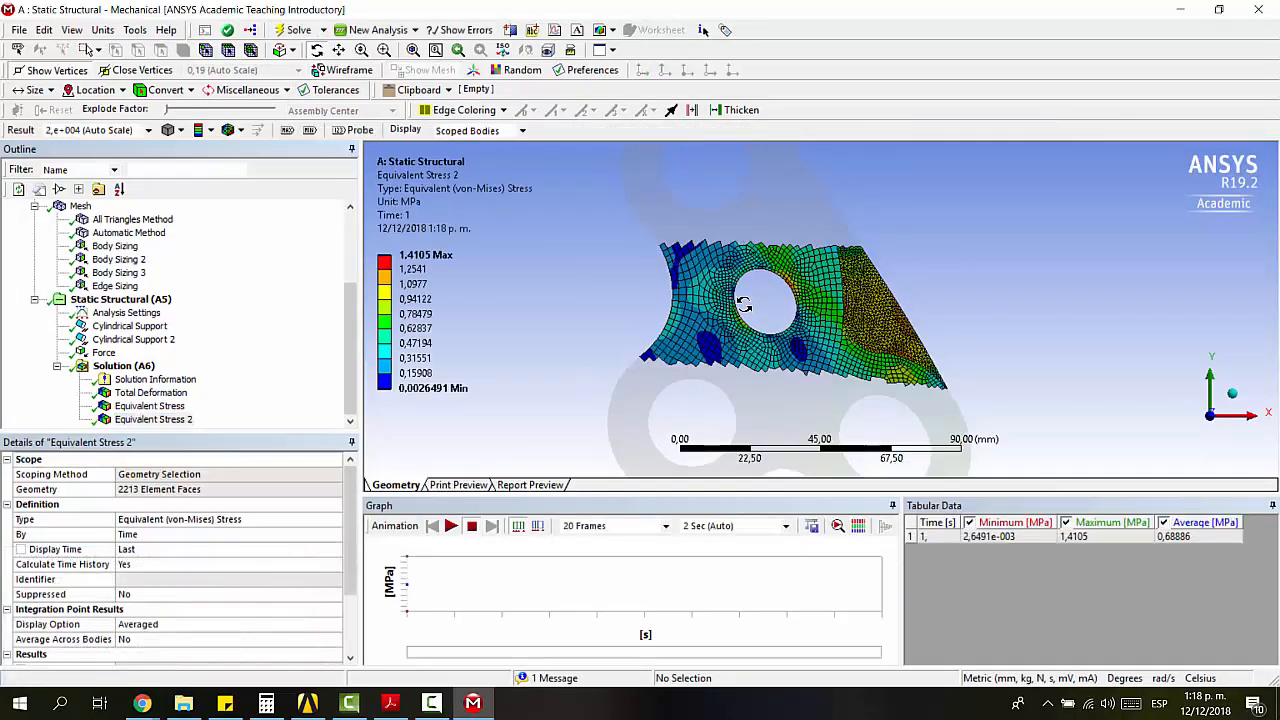
Step: Examine the scoped equivalent stress around the small hole and in the rib, dismissing the chat notifications
scroll(848, 308, up, 5)
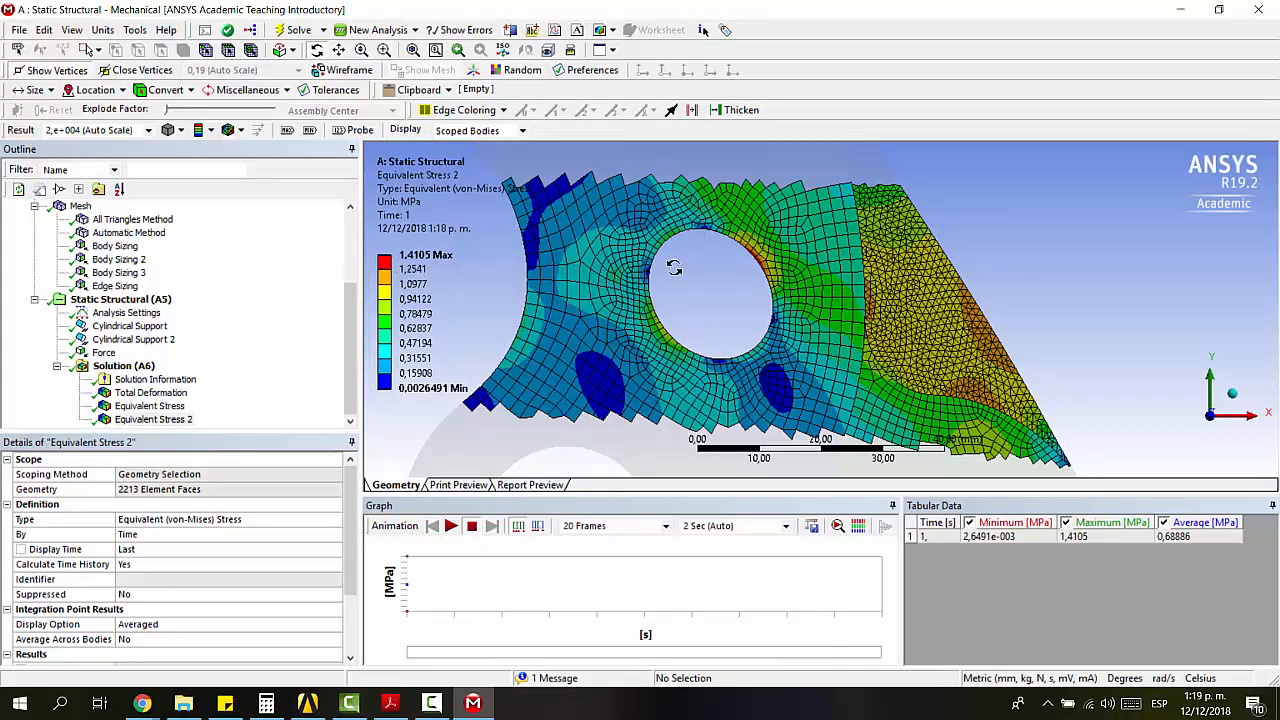
click(420, 269)
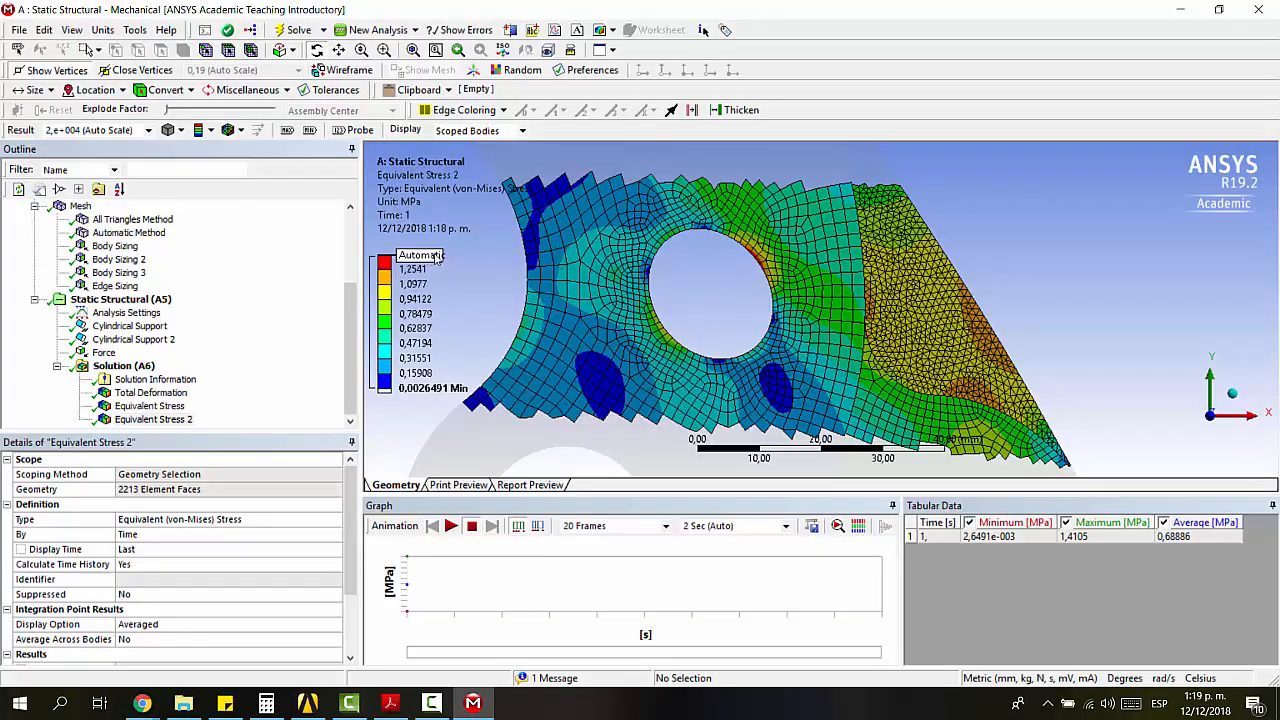
scroll(741, 247, up, 4)
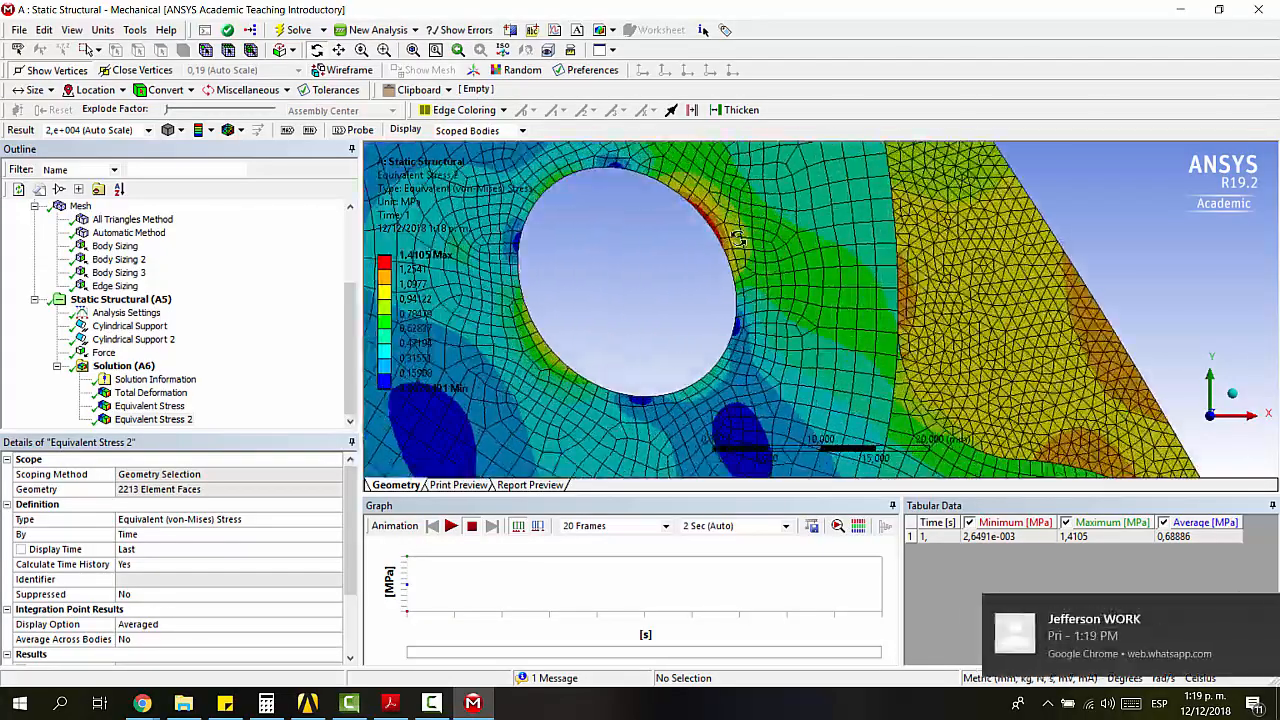
click(1248, 612)
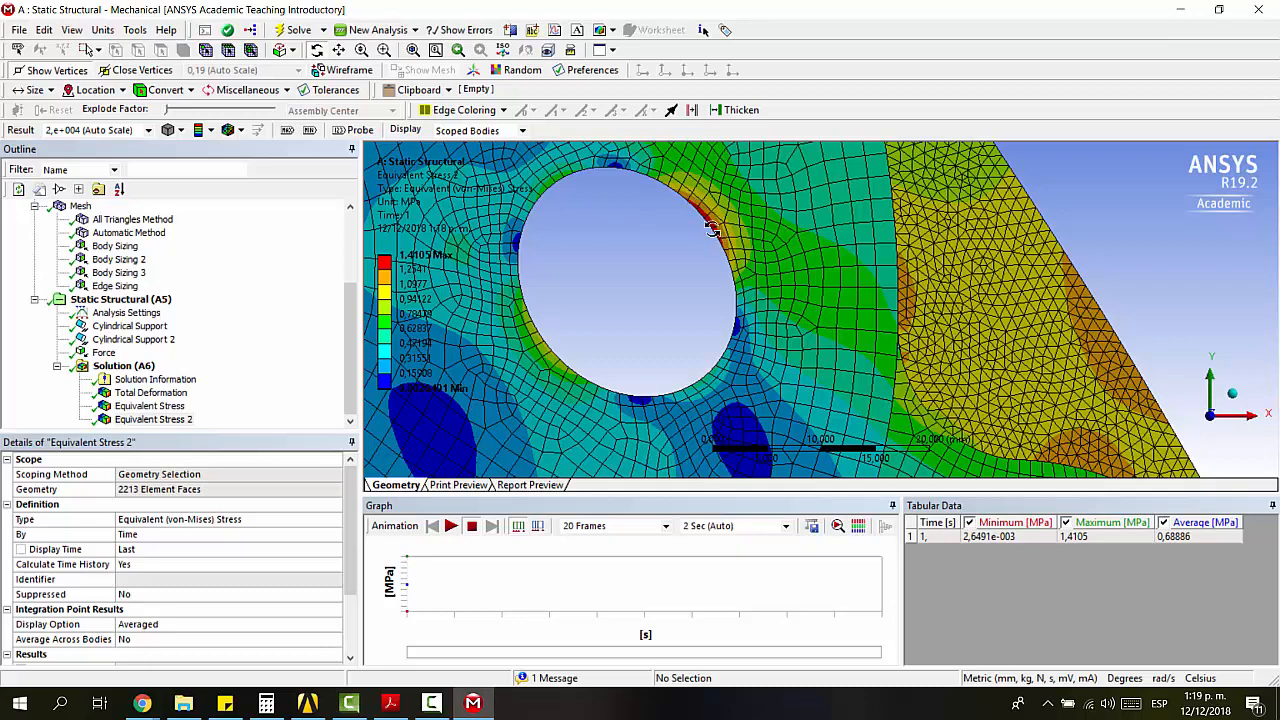
scroll(710, 251, down, 3)
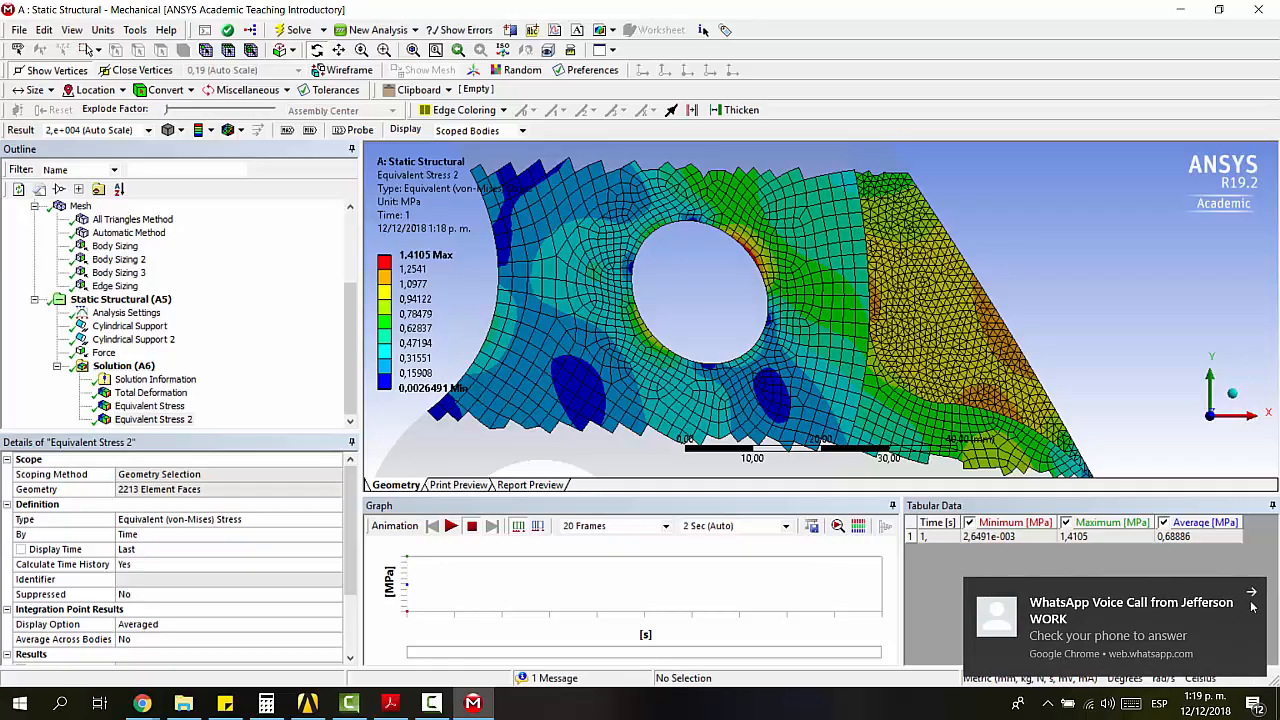
click(1251, 594)
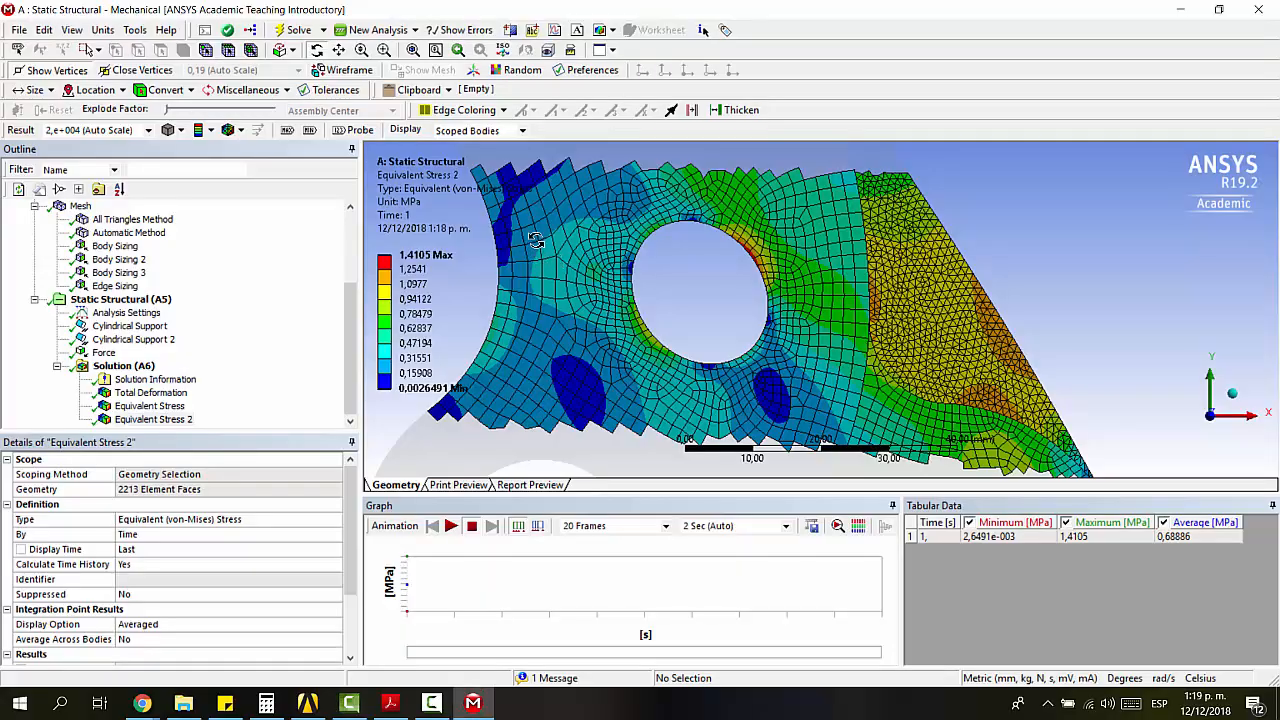